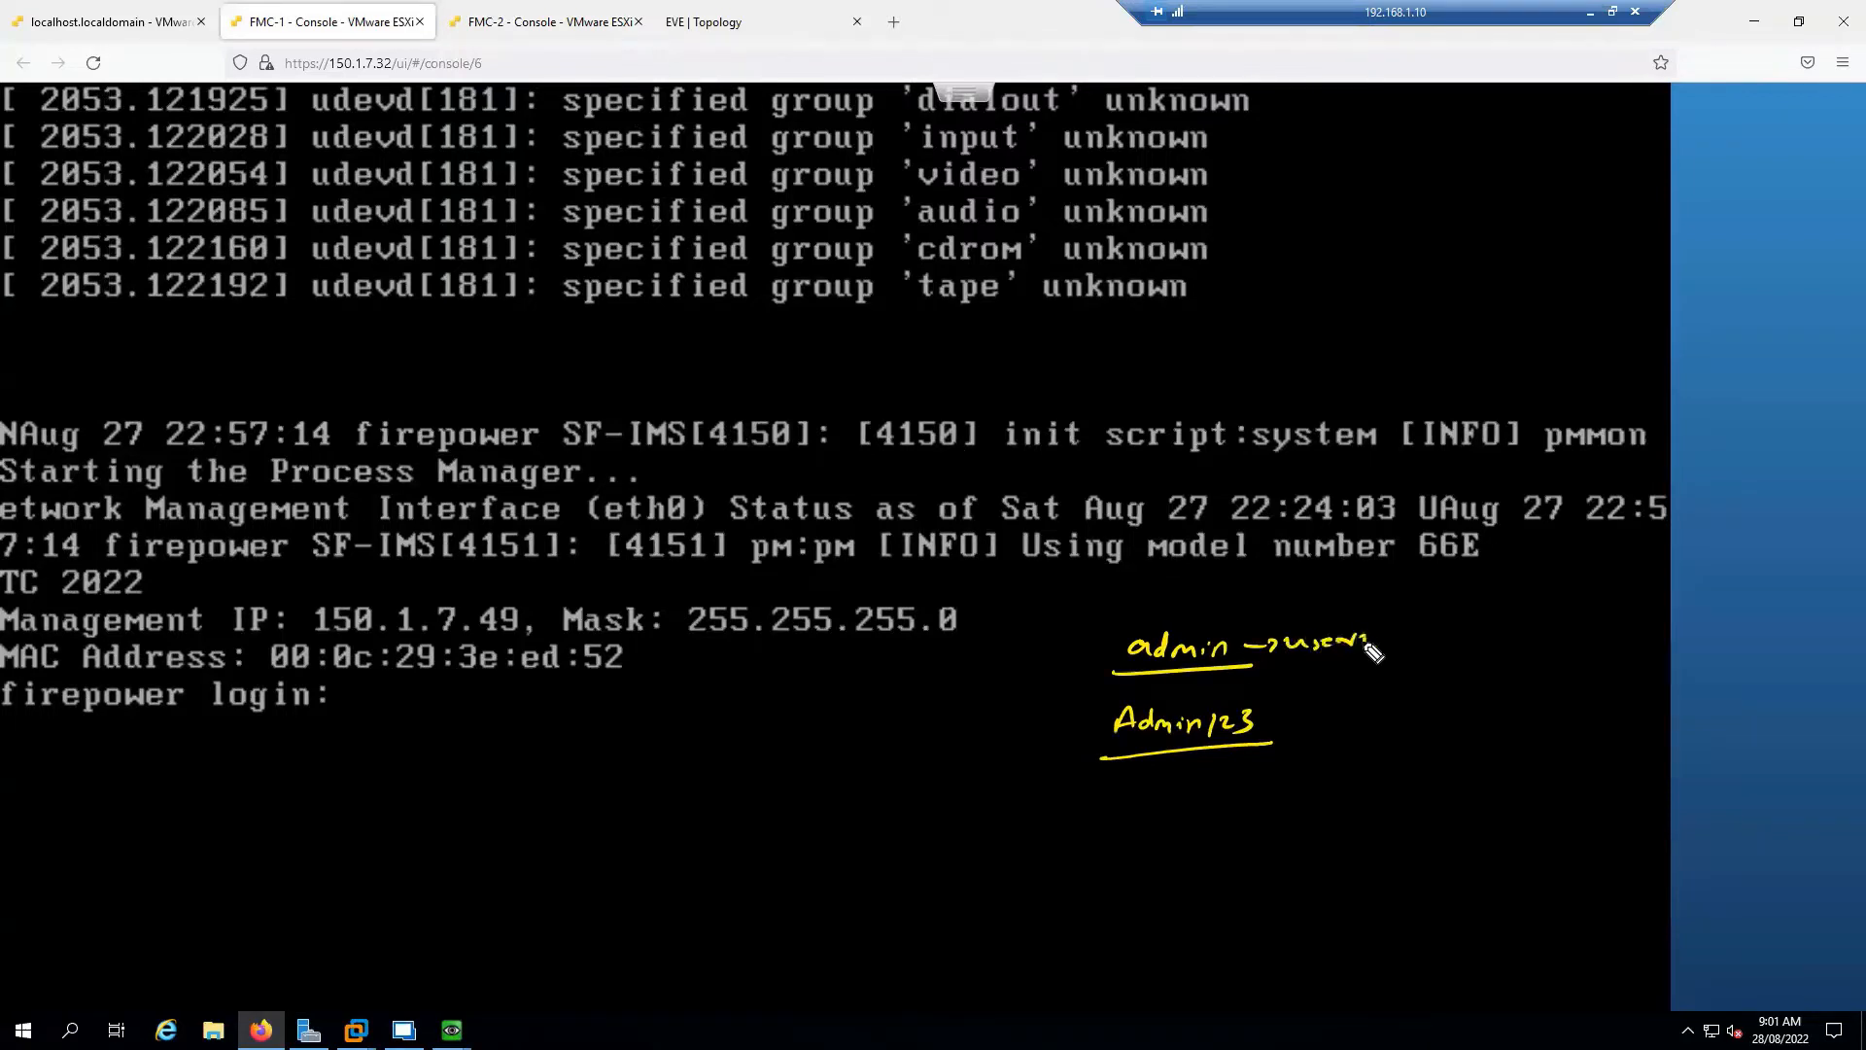
Mark the password note and management IP 150.1.7.49 on screen, then clear the annotations
drag(1280, 721, 1448, 710)
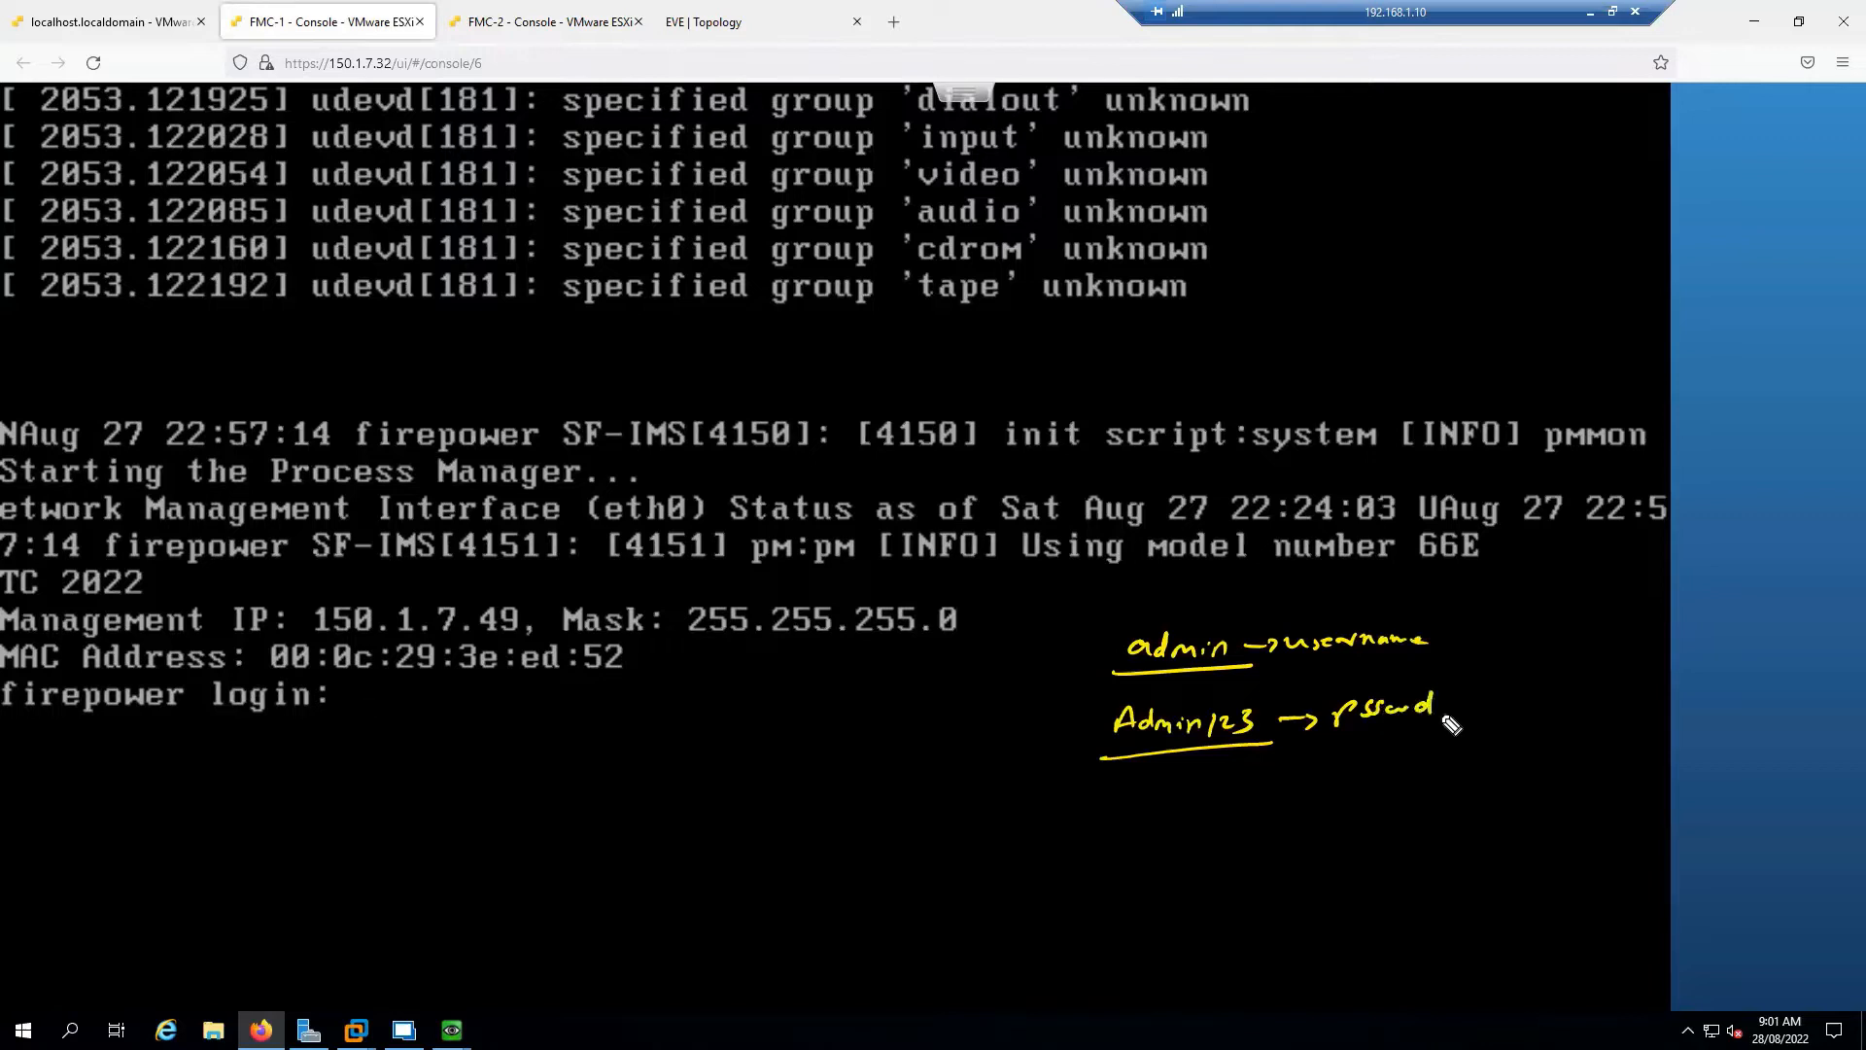
drag(1320, 722, 1309, 730)
key(Escape)
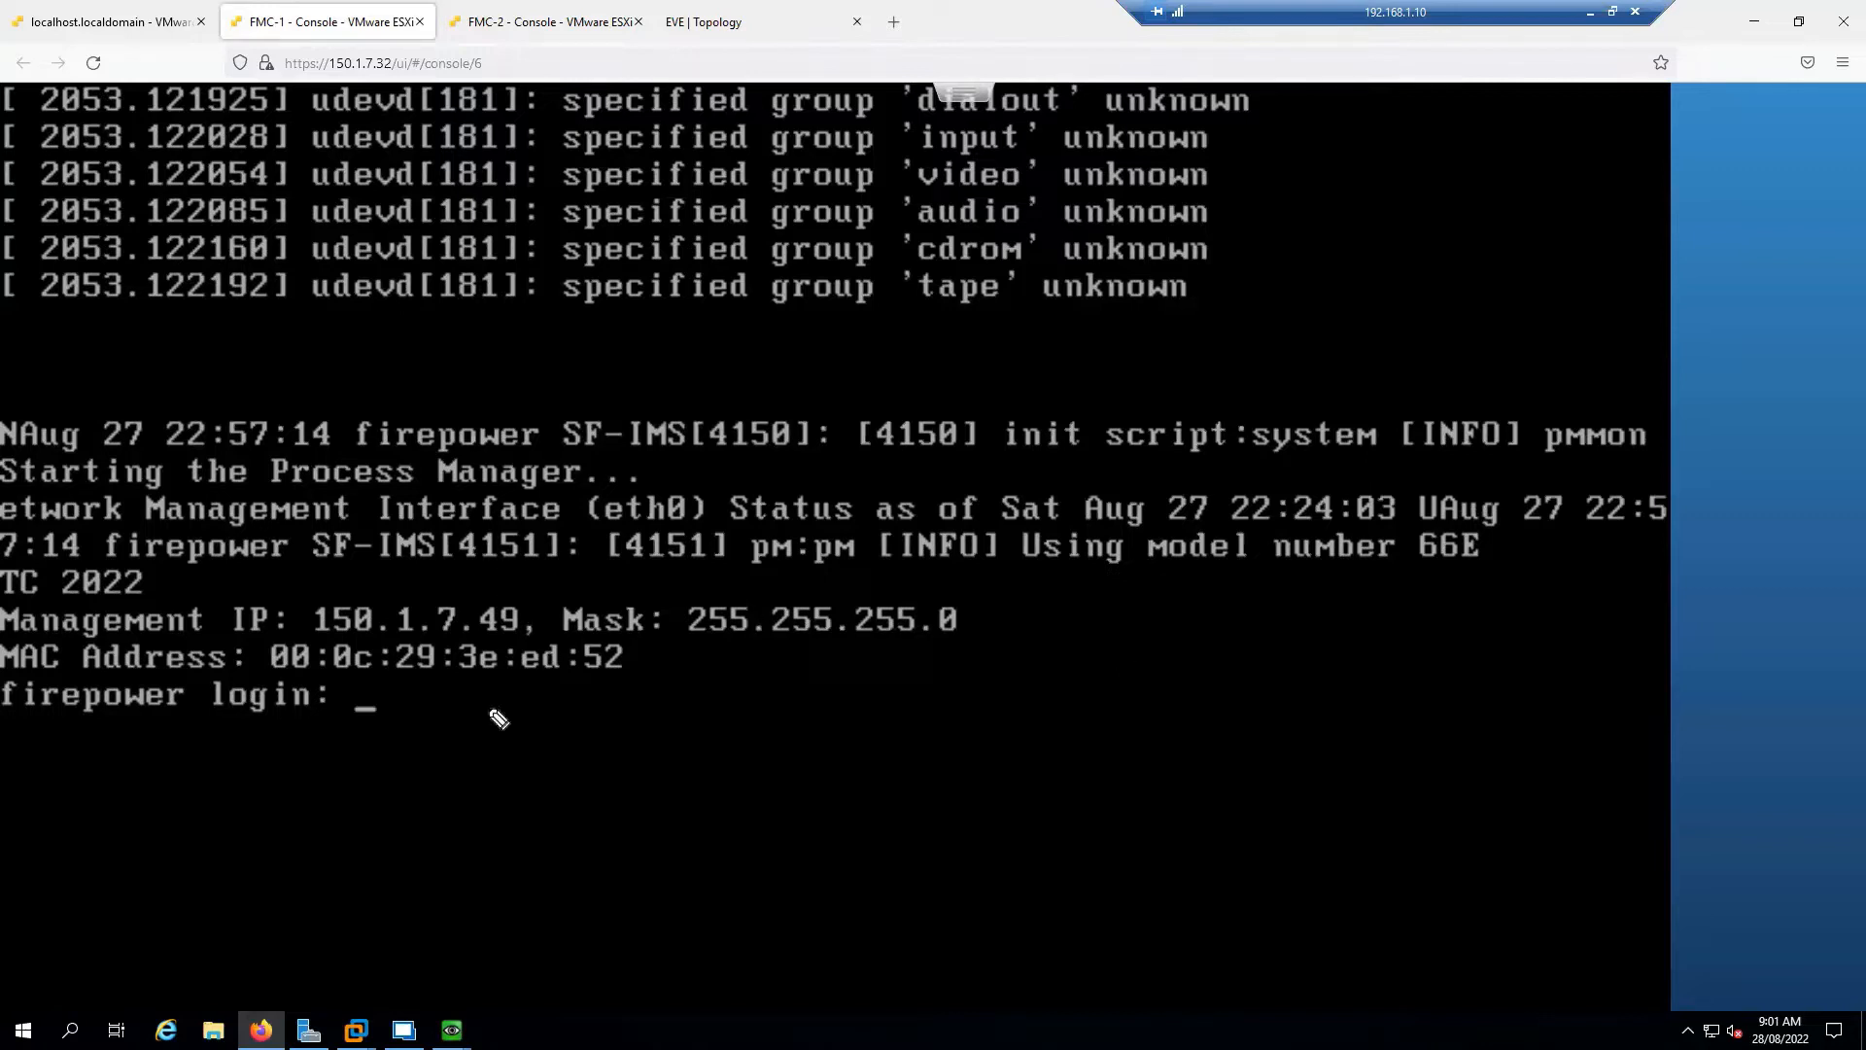
mouse_move(321, 634)
mouse_down()
mouse_move(534, 636)
mouse_move(526, 593)
mouse_move(433, 589)
mouse_move(325, 591)
mouse_move(322, 630)
mouse_up()
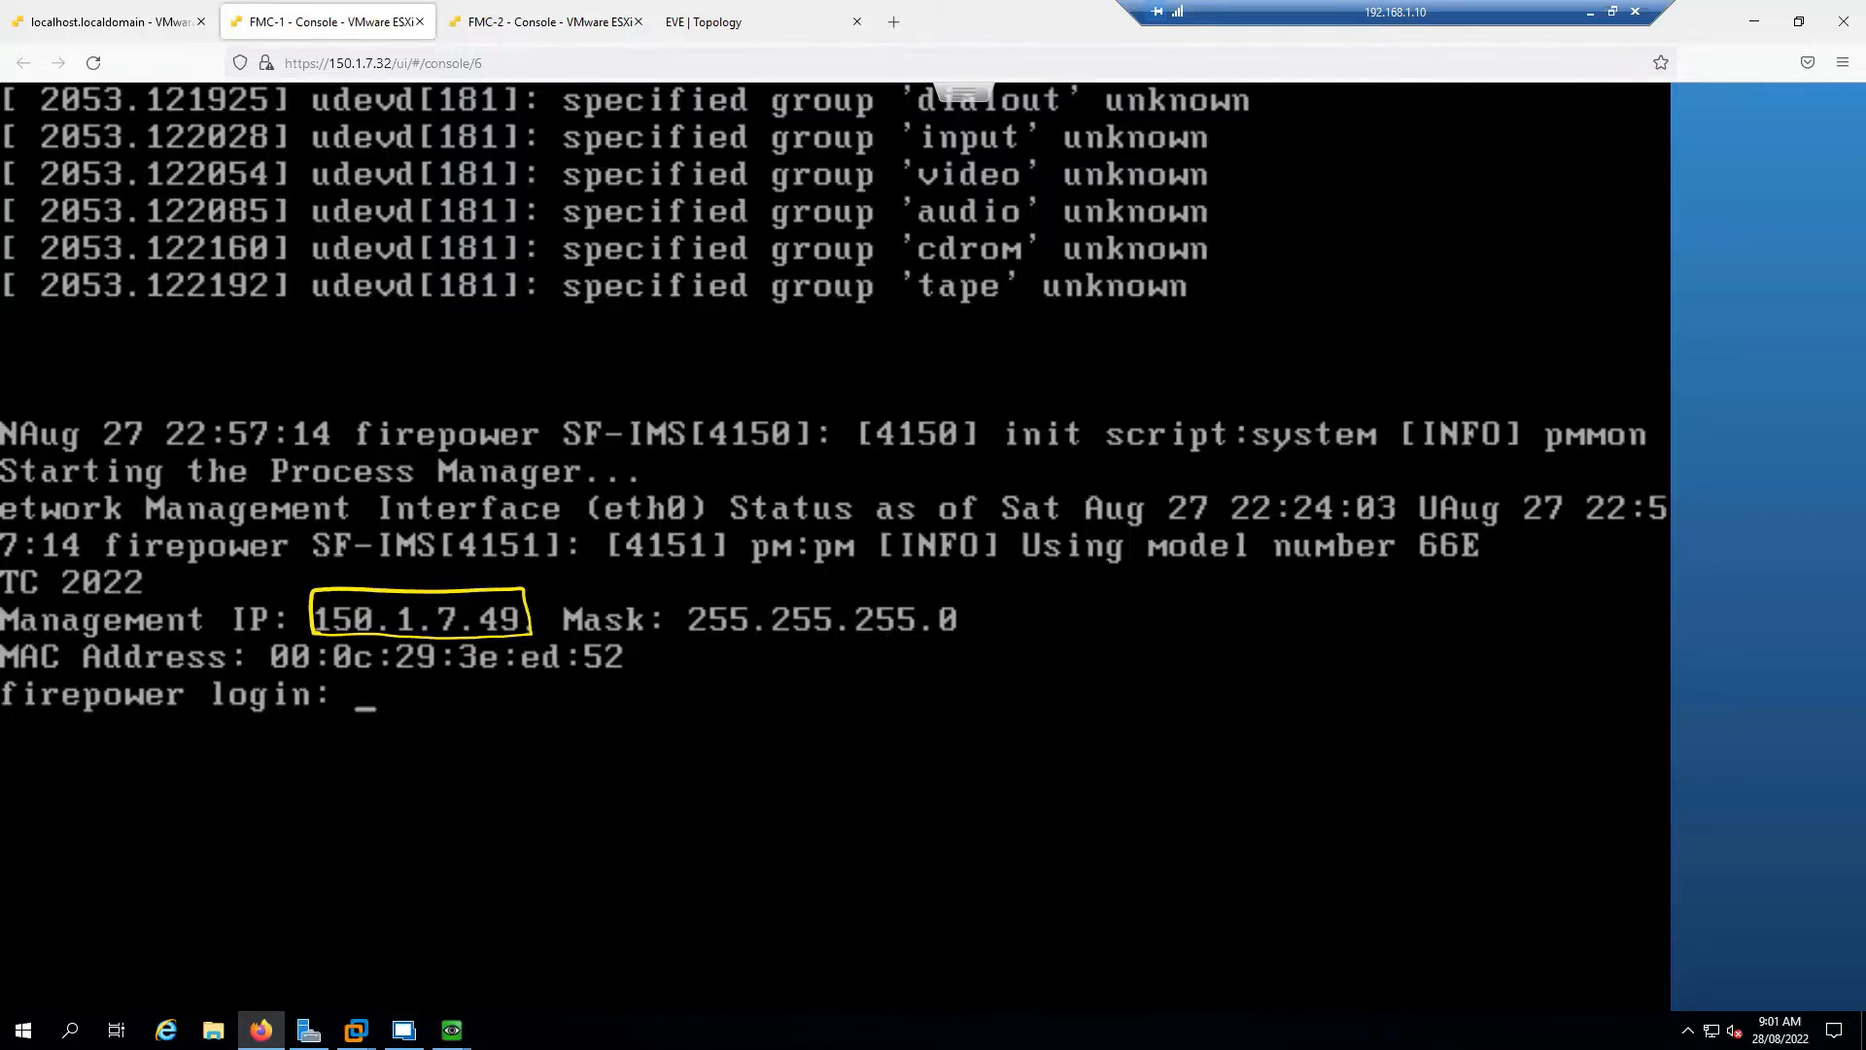
key(Escape)
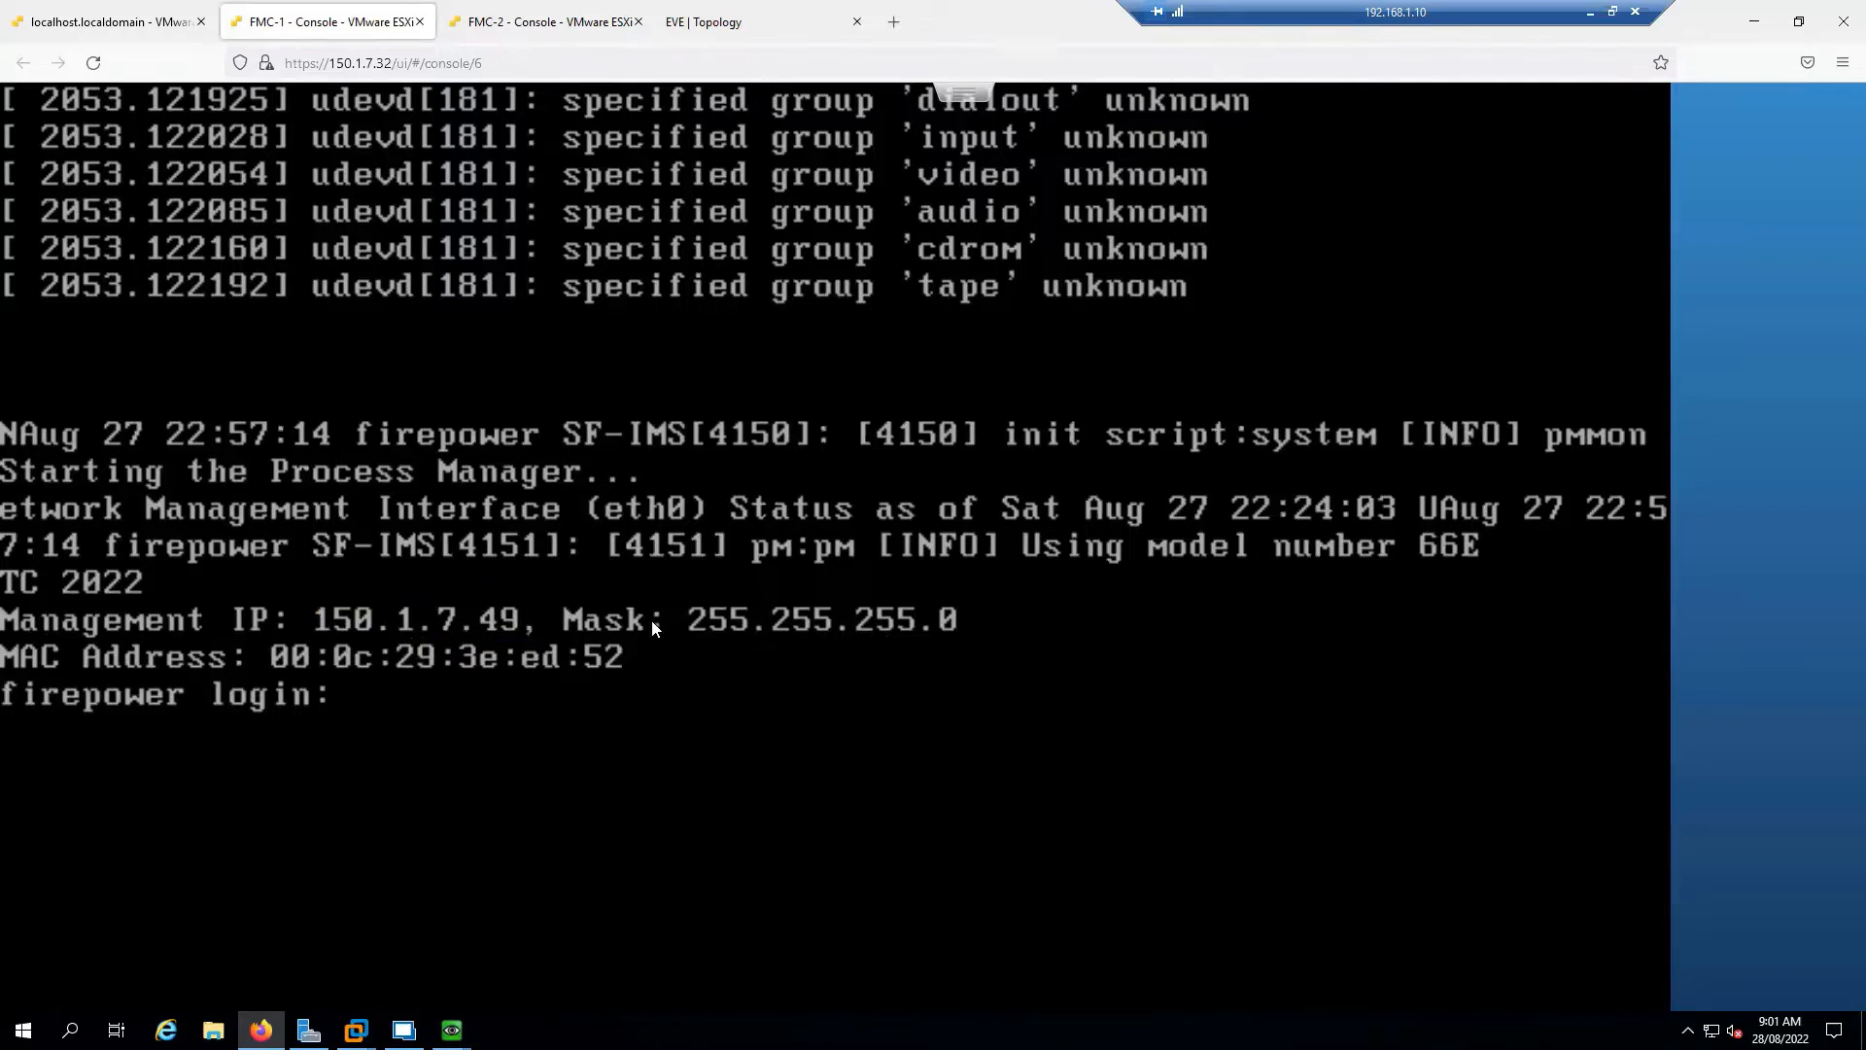
Log in to the FMC-1 console as admin with the default password
text(admin)
key(Return)
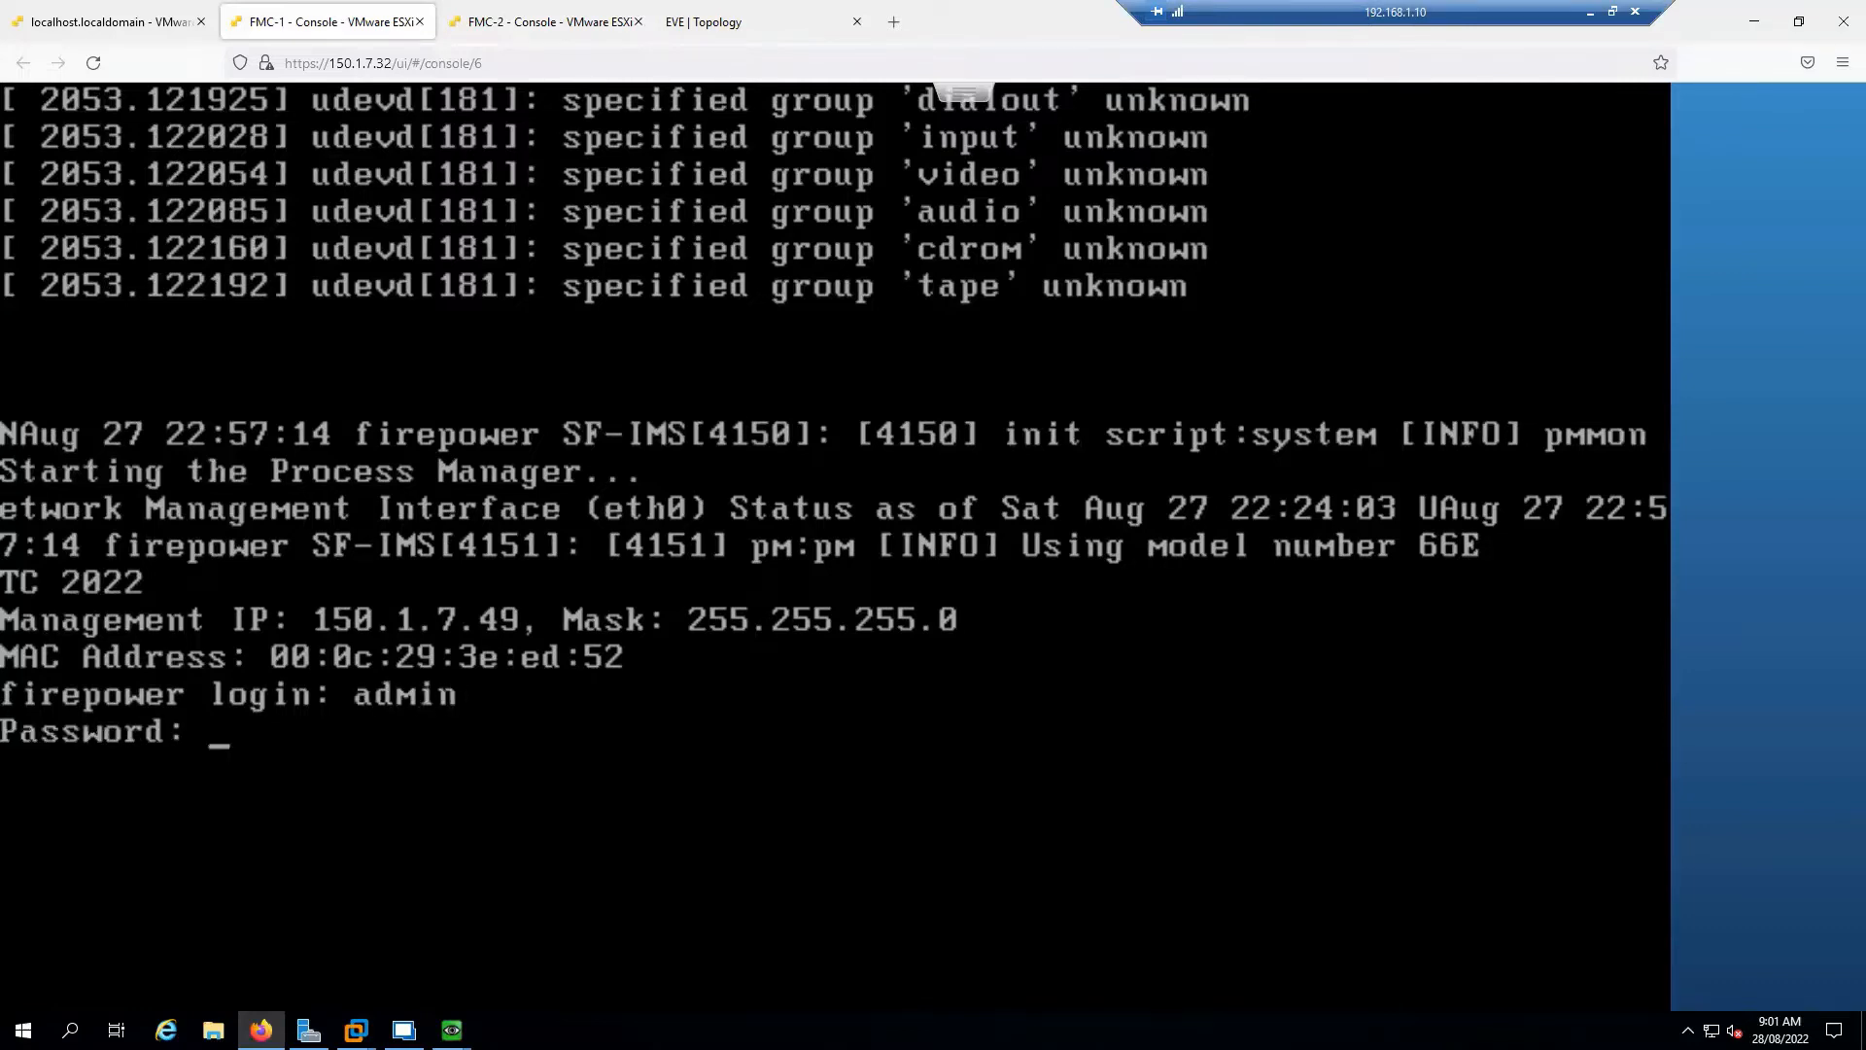
key(Return)
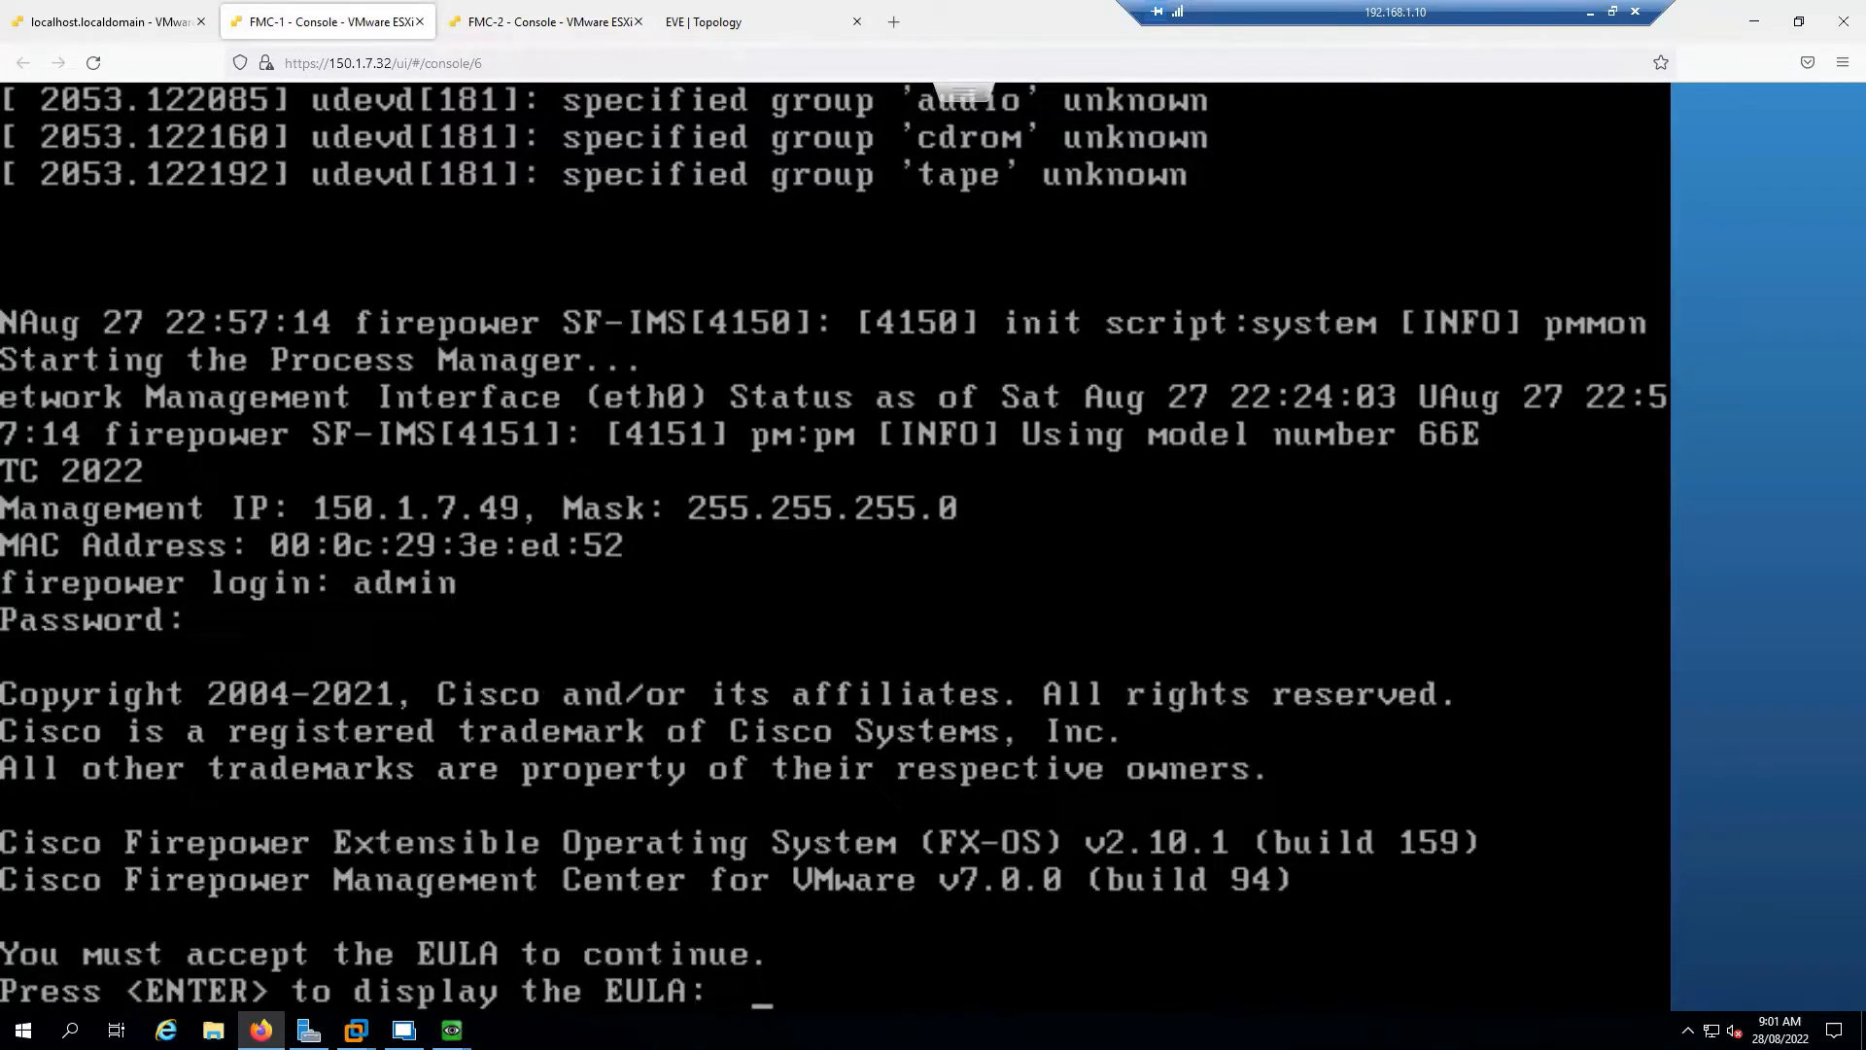
Page through the EULA and accept it by answering 'yes'
key(Return)
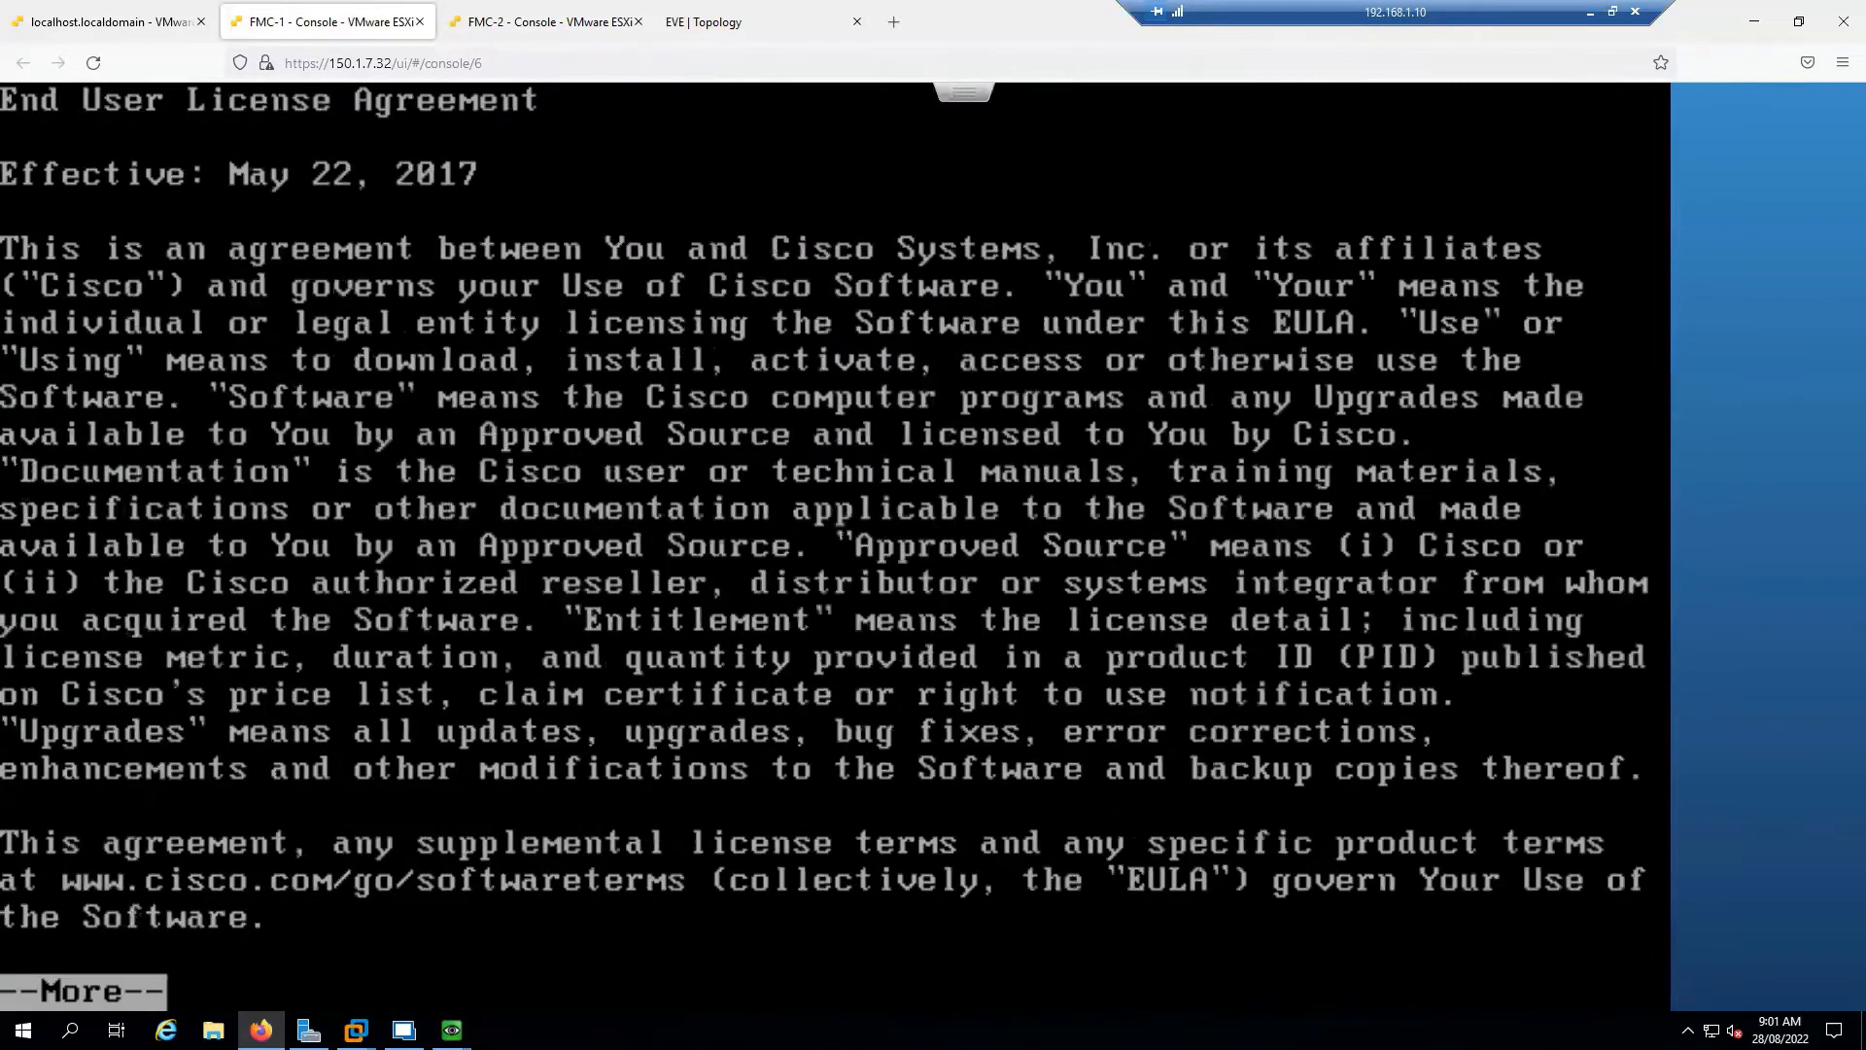
key(space)
key(space)
key(space)
key(space)
key(space)
key(space)
key(space)
key(space)
key(space)
key(space)
key(space)
key(space)
key(space)
key(space)
key(space)
key(space)
key(space)
key(space)
key(space)
key(space)
key(space)
key(space)
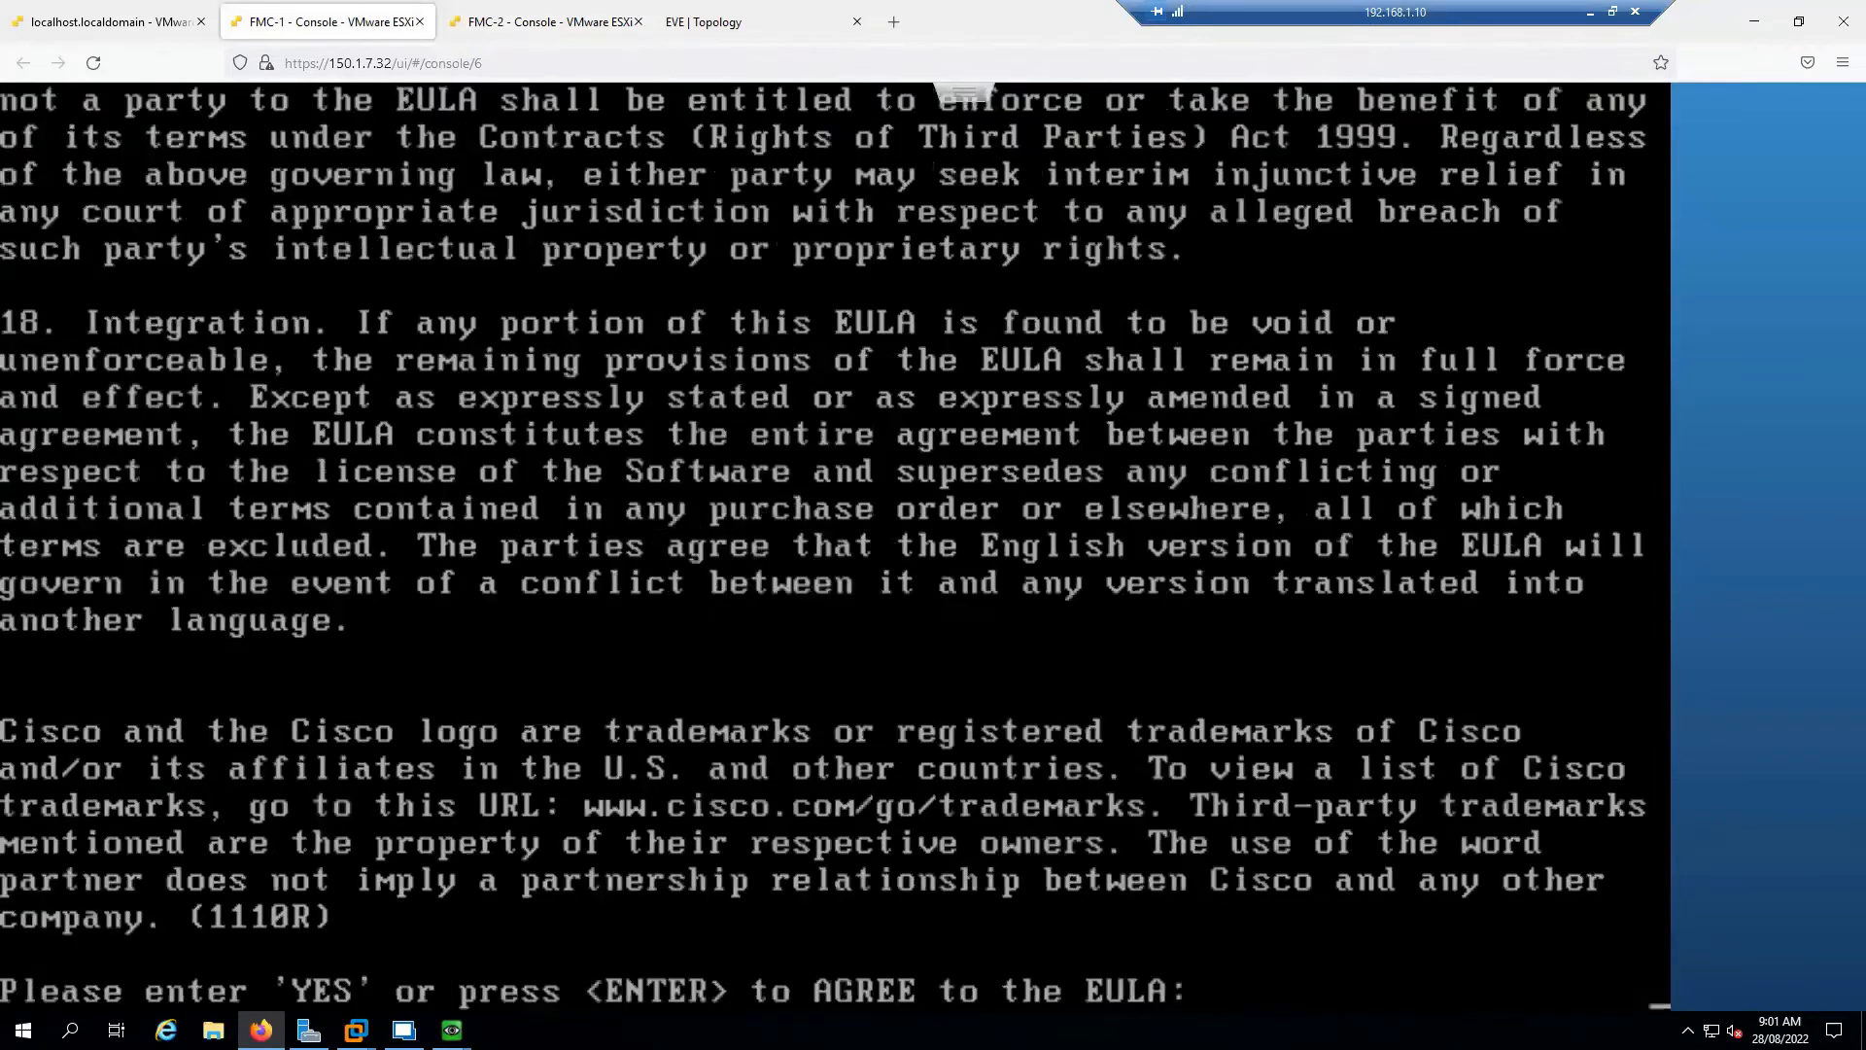
key(BackSpace)
key(BackSpace)
key(BackSpace)
key(BackSpace)
key(BackSpace)
key(BackSpace)
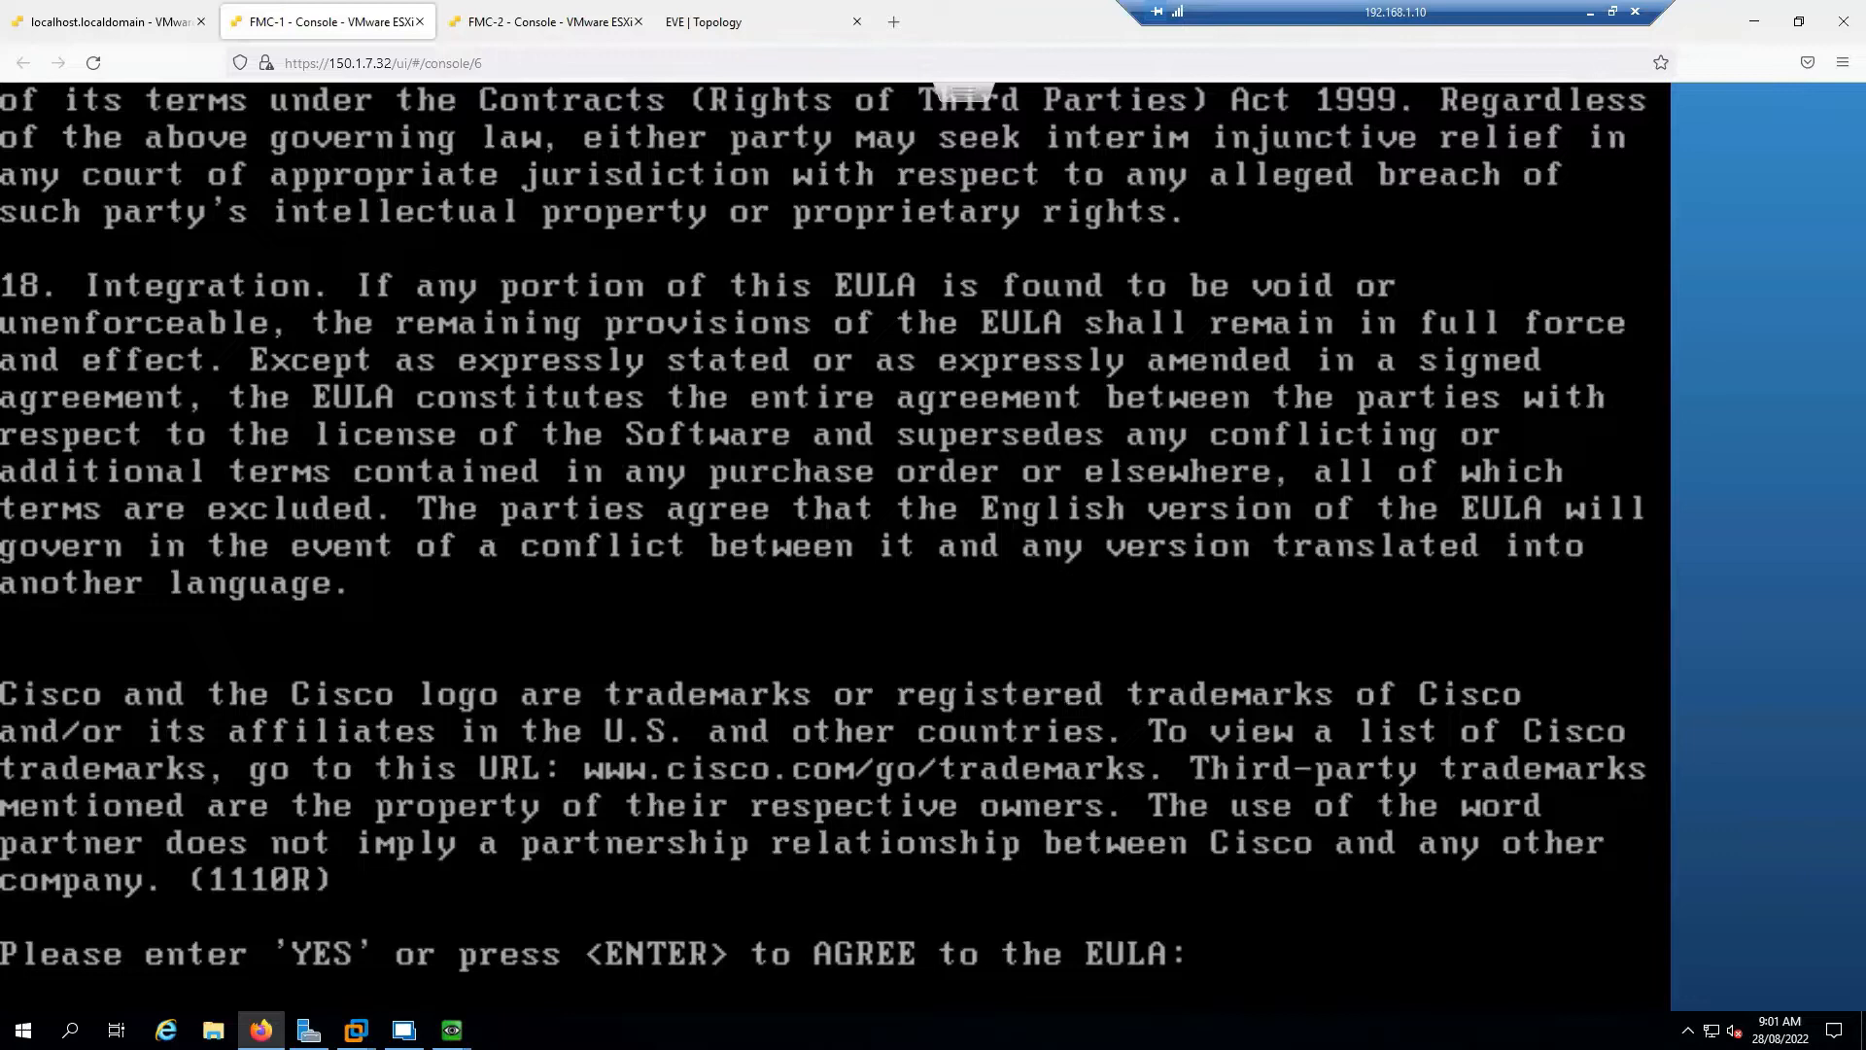
text(yes)
key(Return)
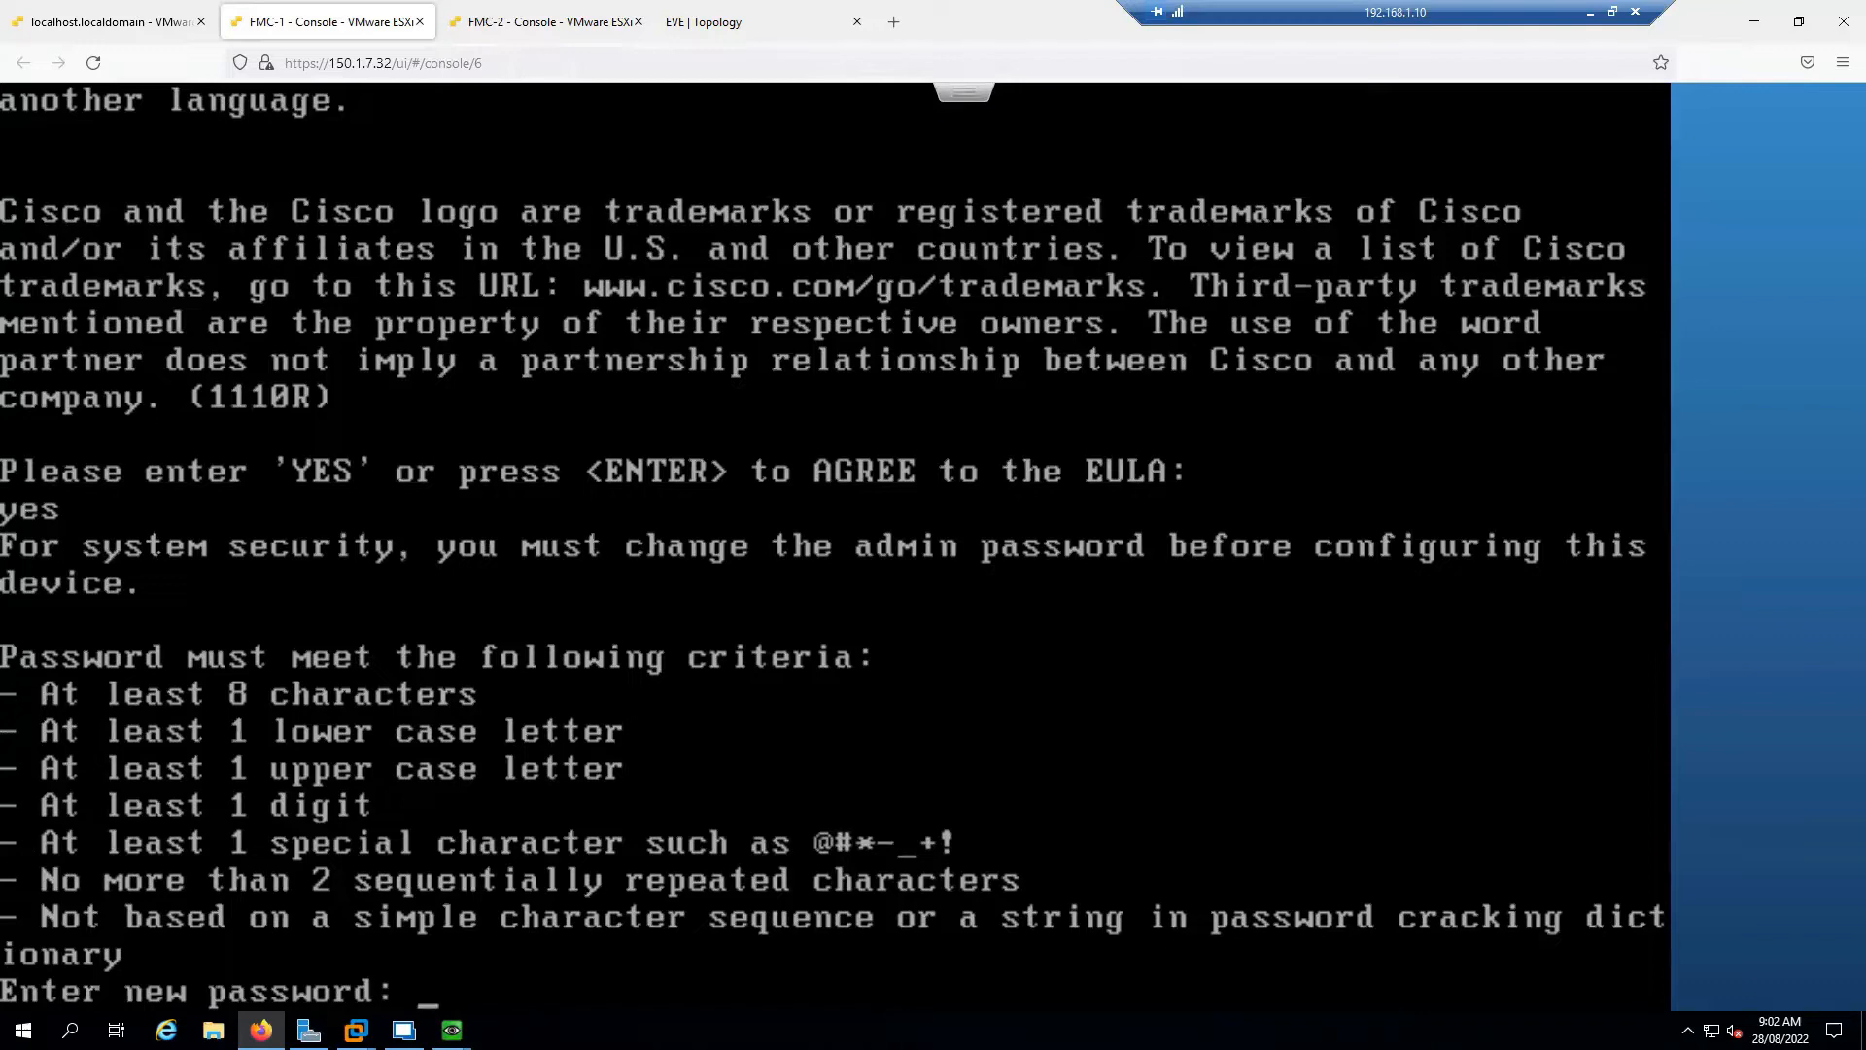
Enter and confirm a new FMC-1 admin password, retrying after mismatches until it is accepted
key(Return)
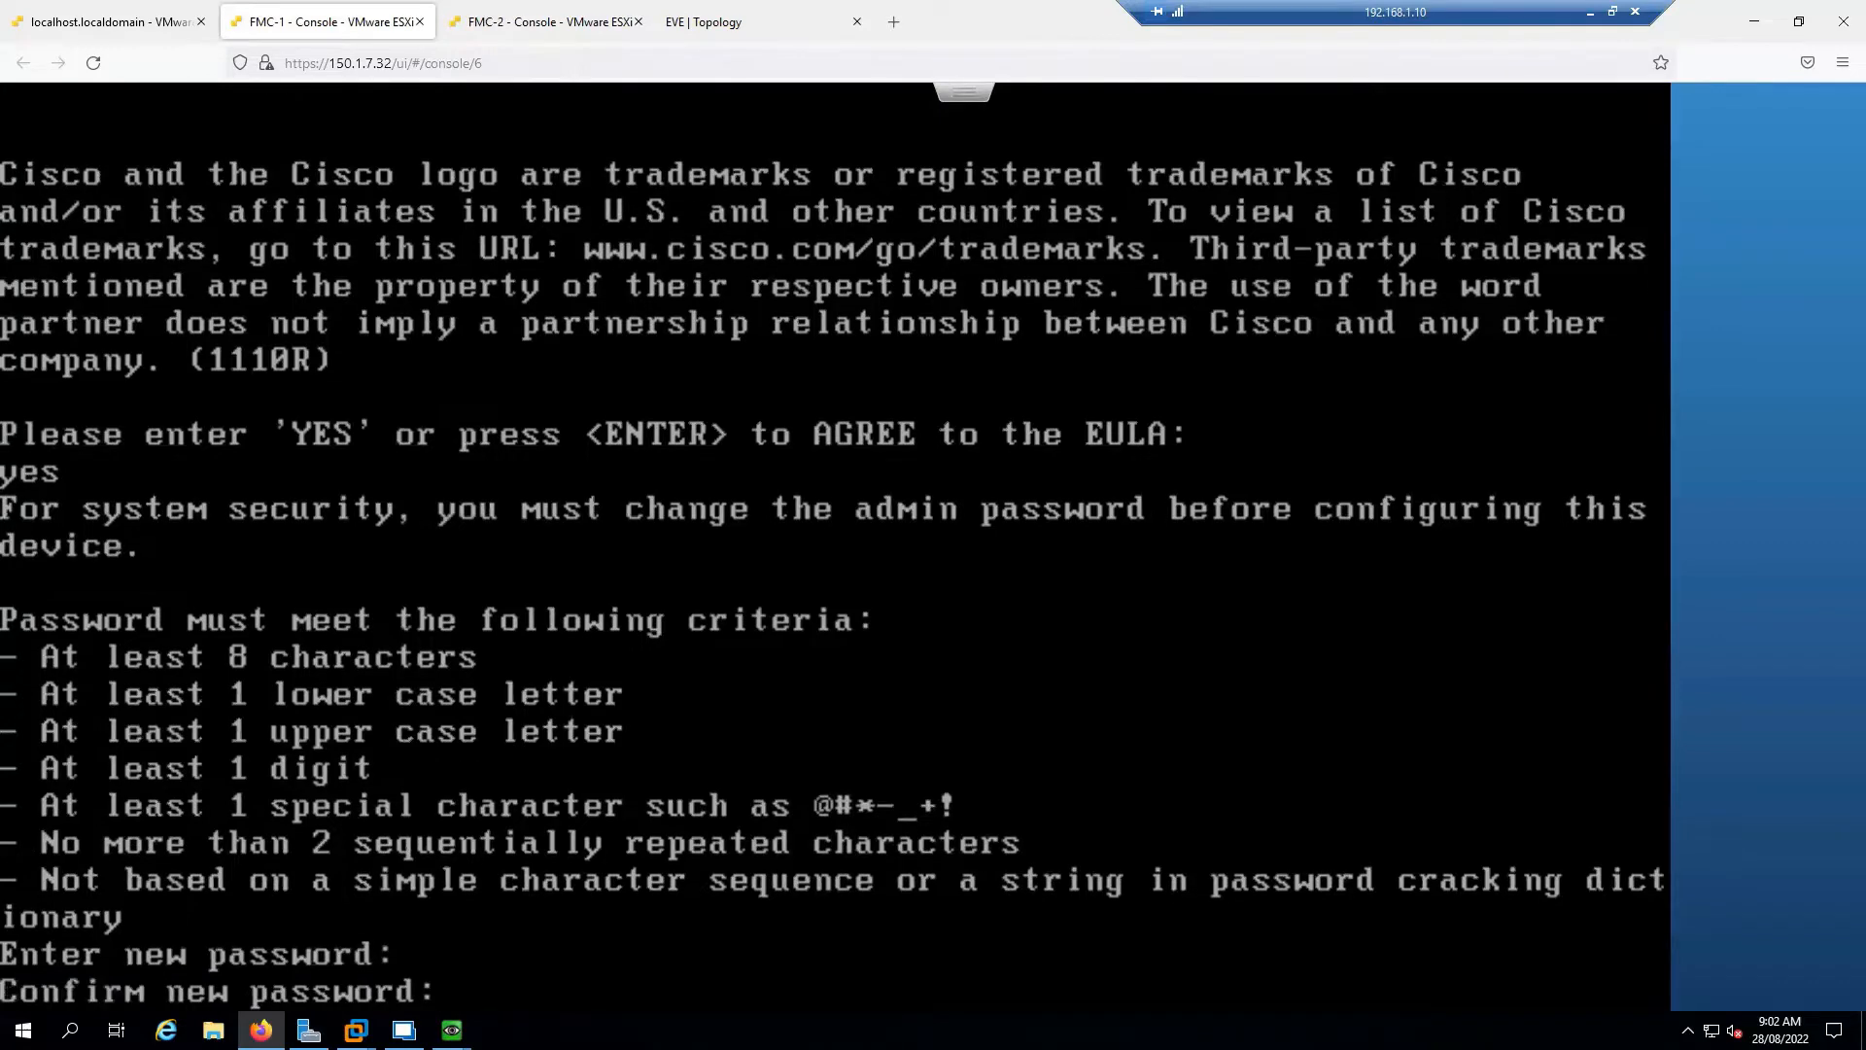
key(Return)
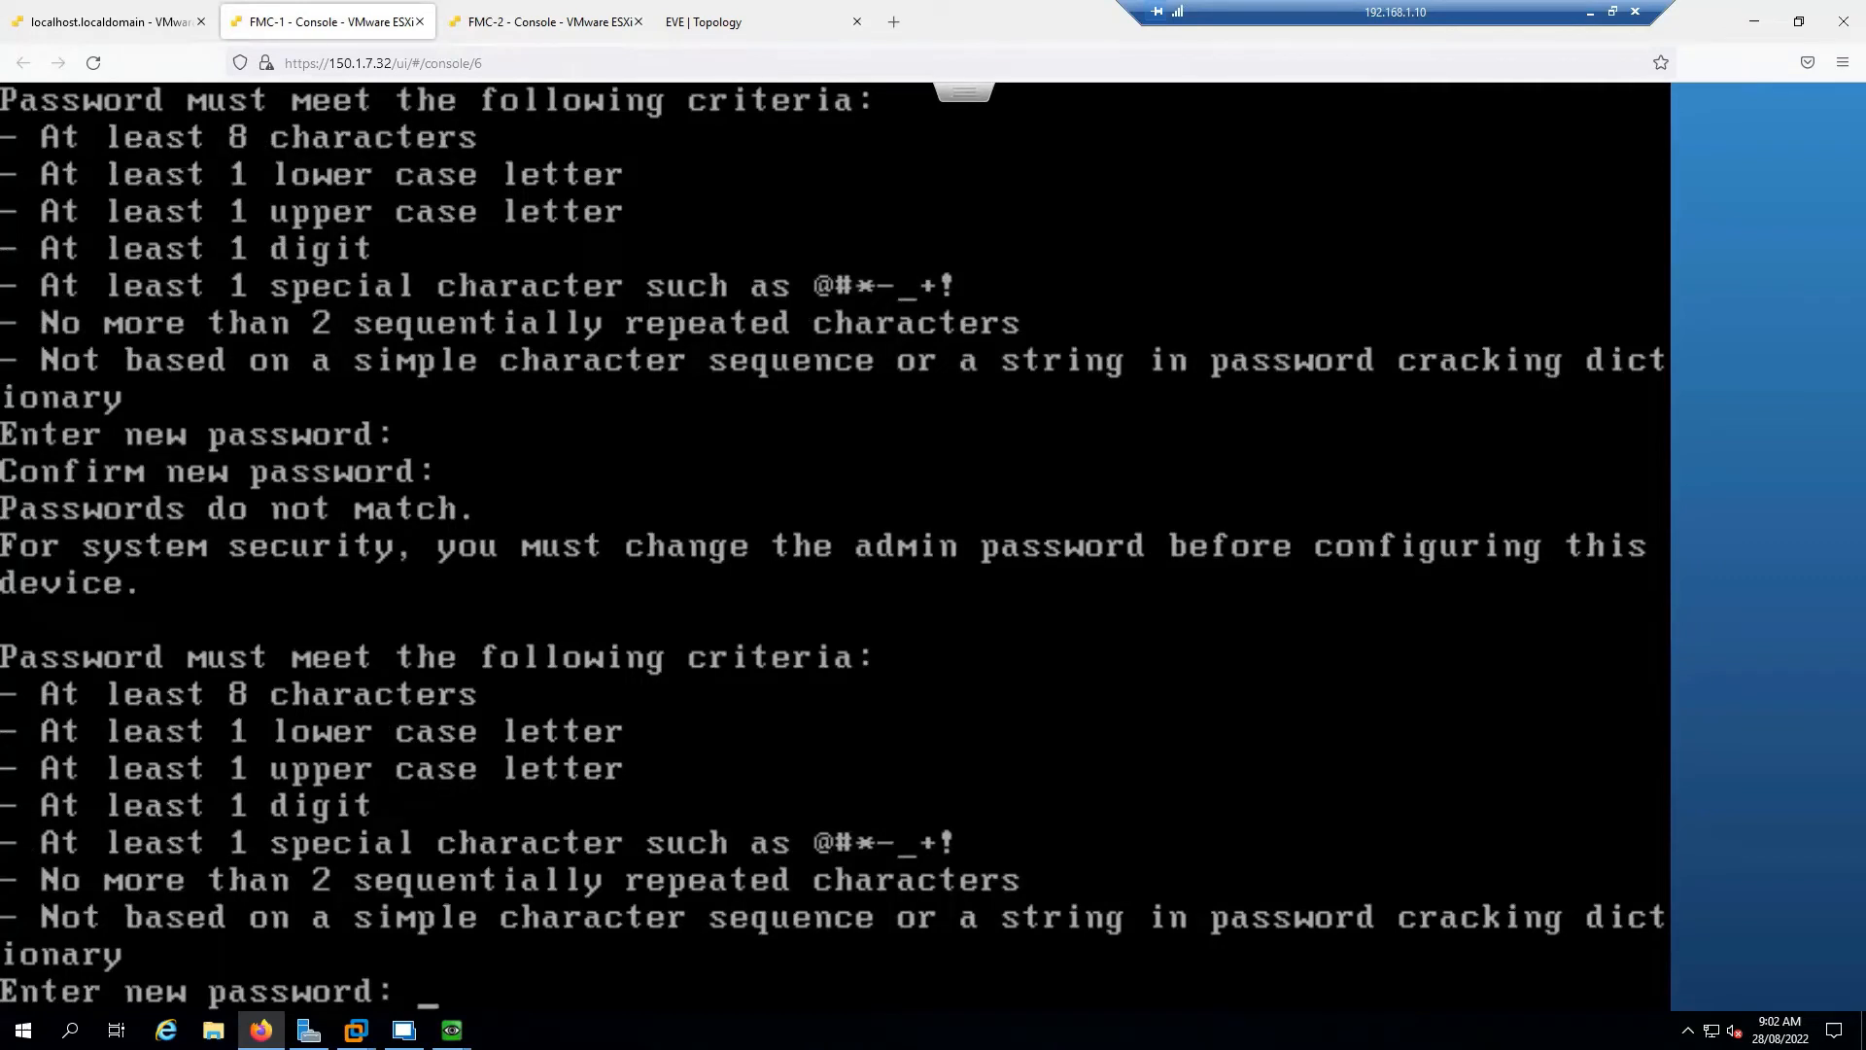
key(Return)
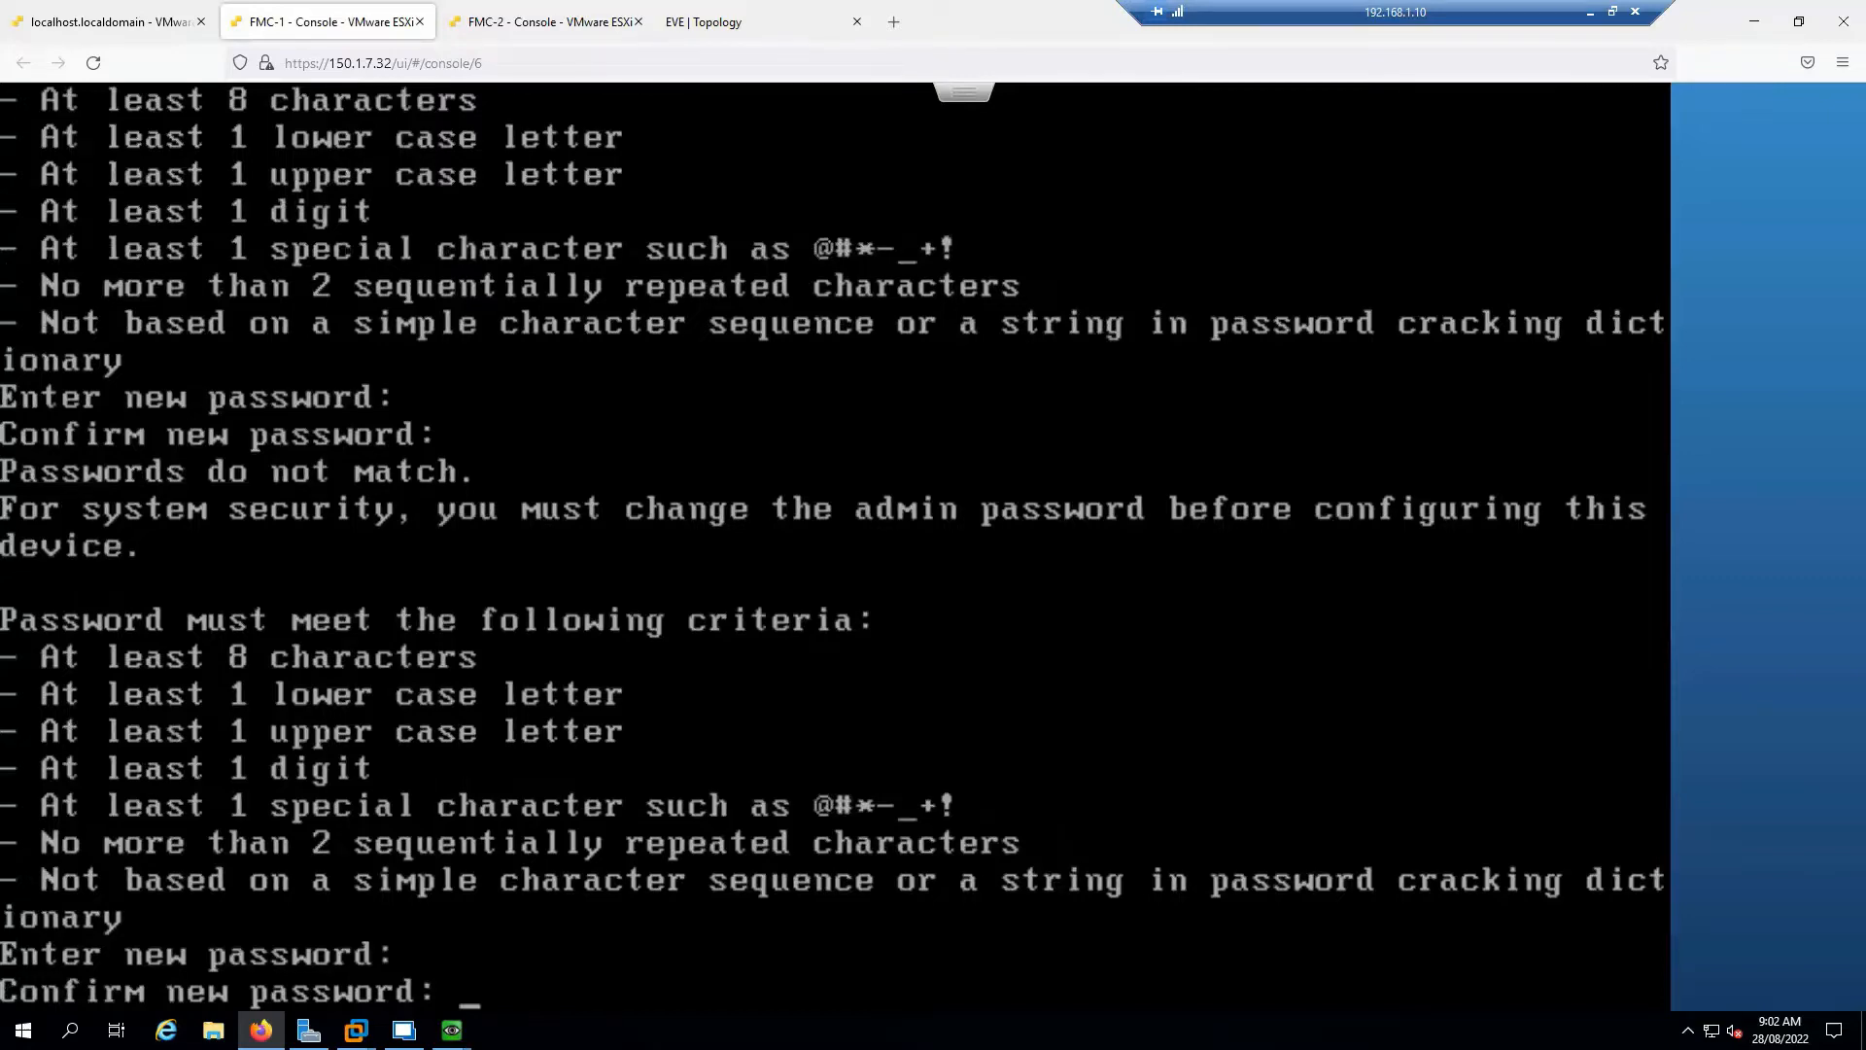
key(Return)
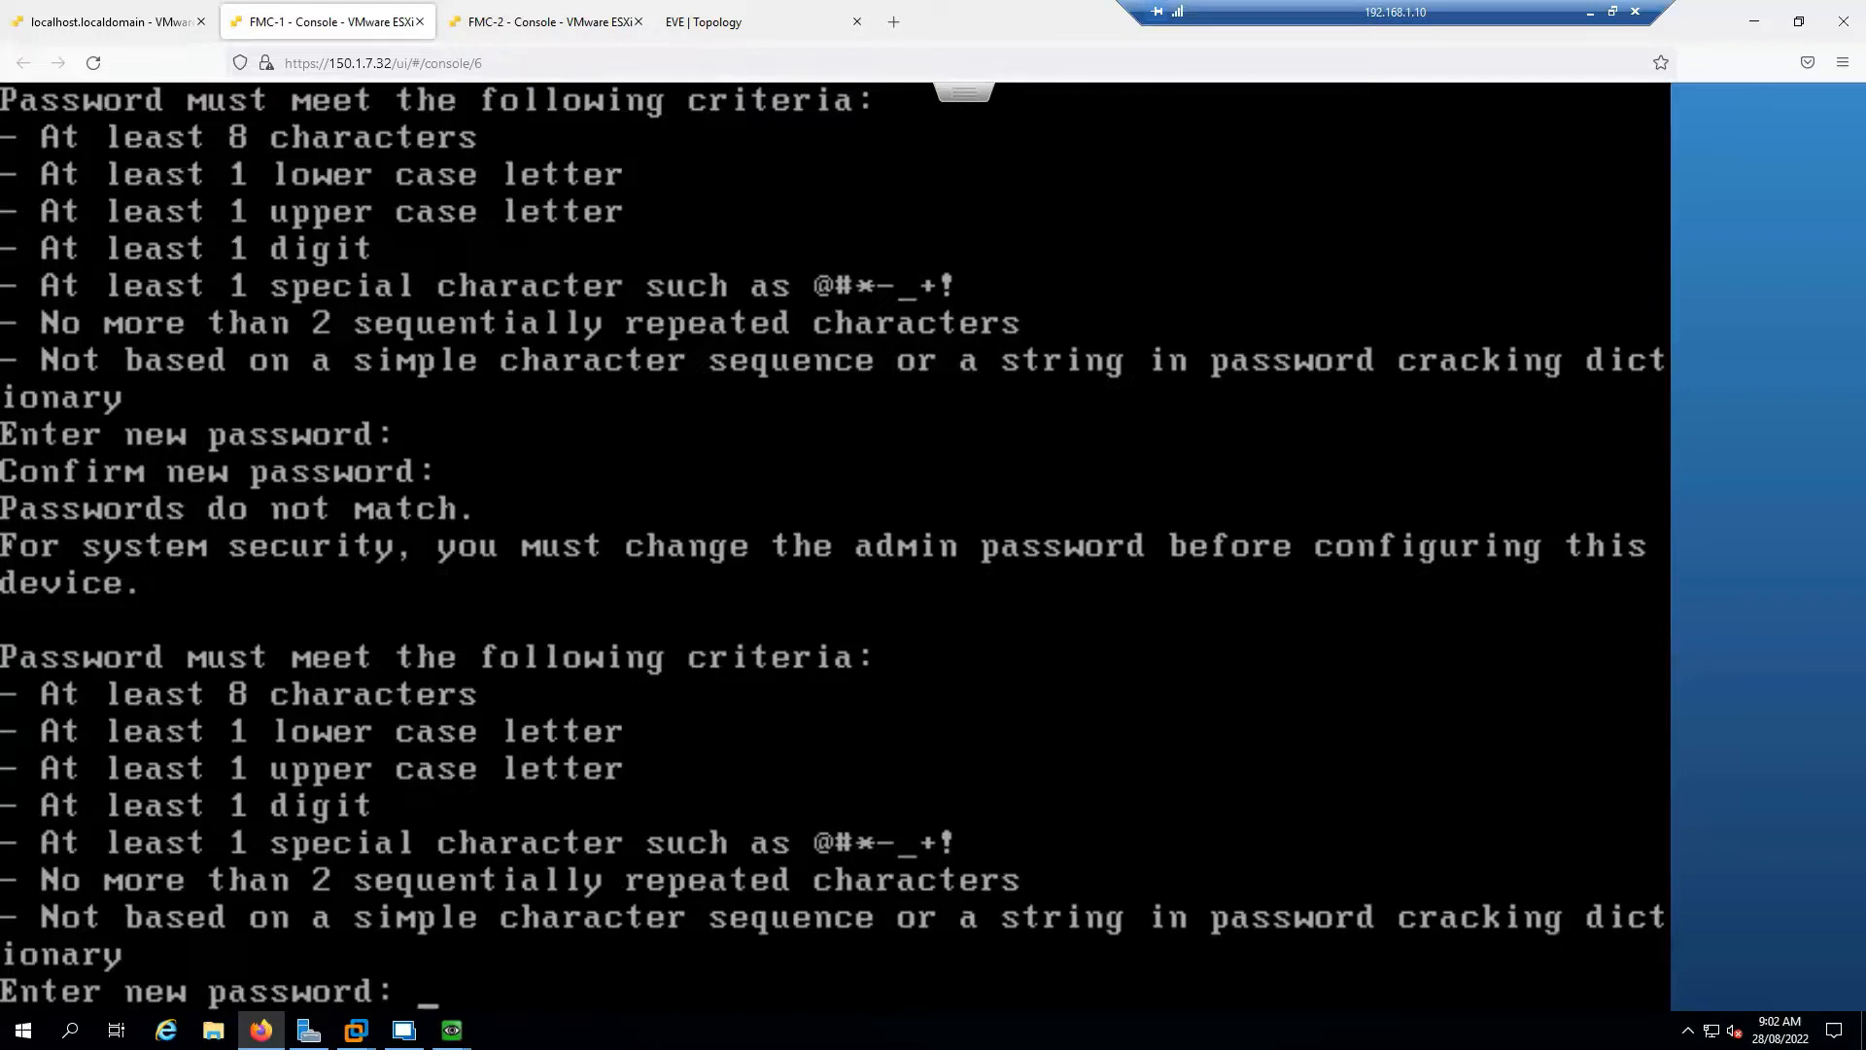
key(Return)
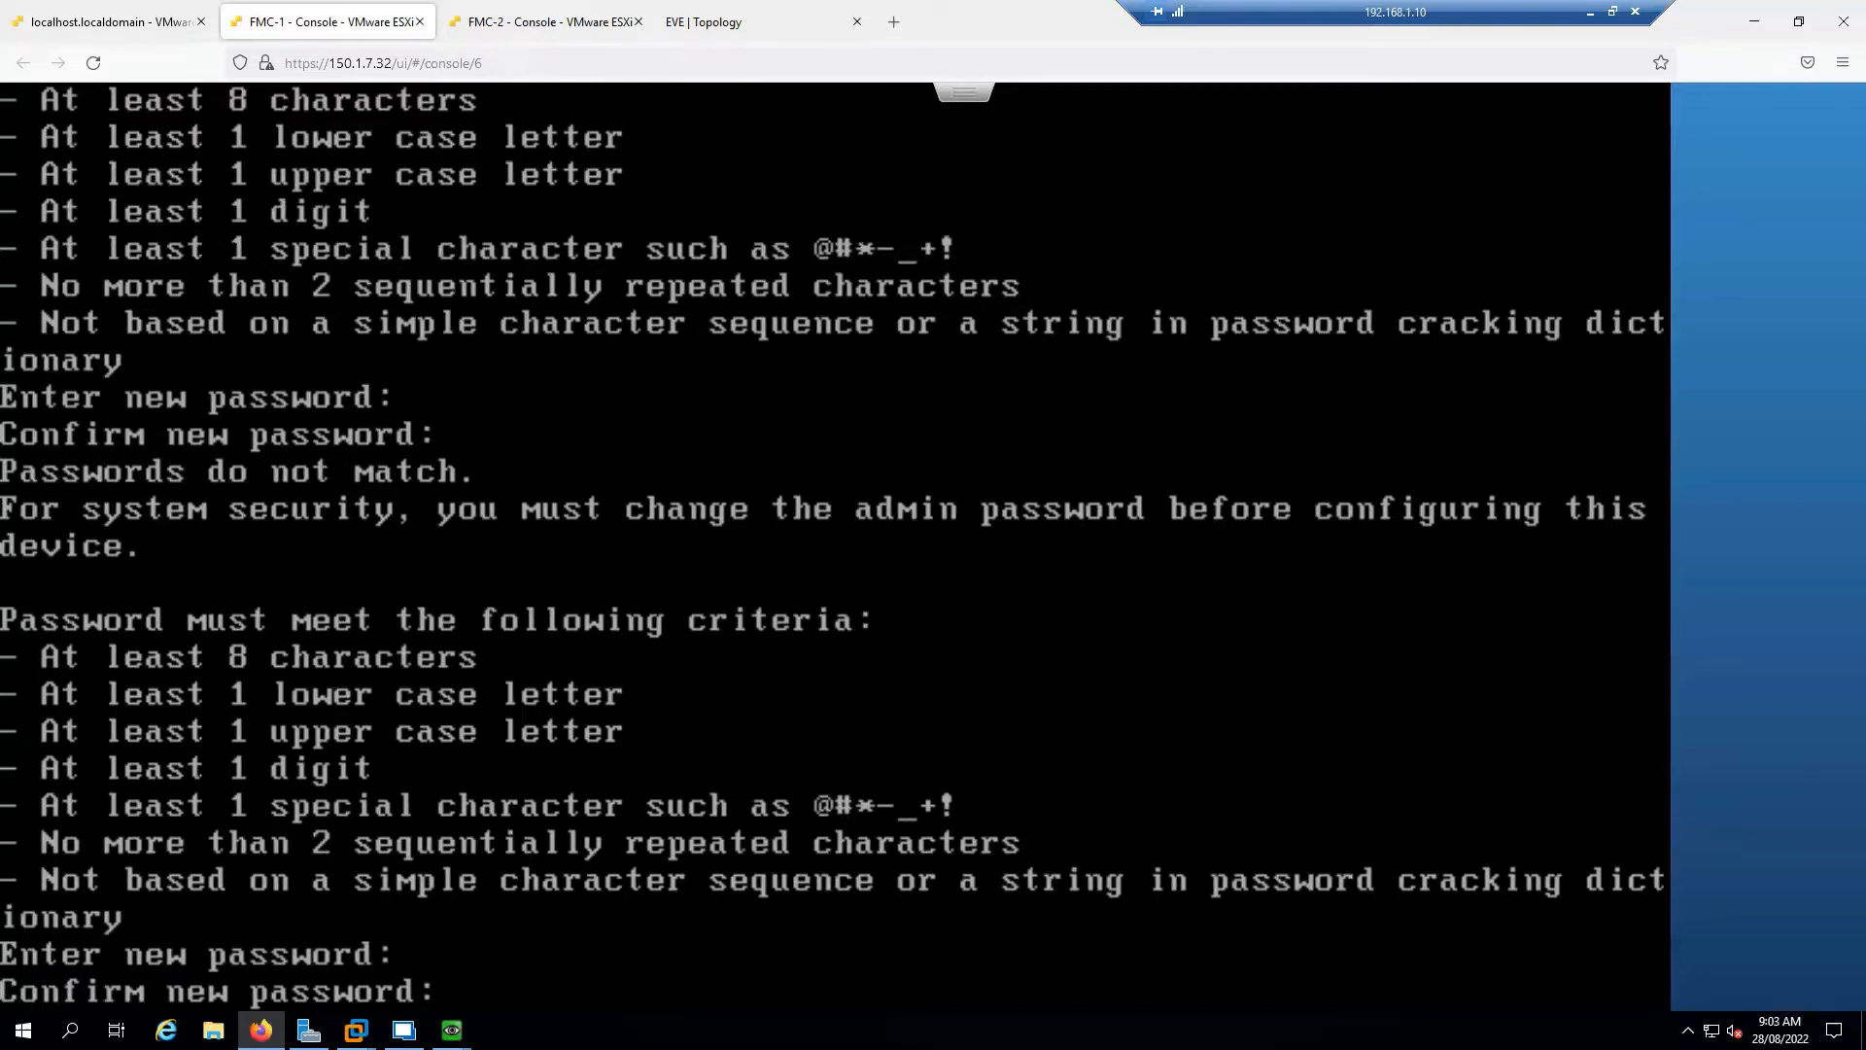
key(Return)
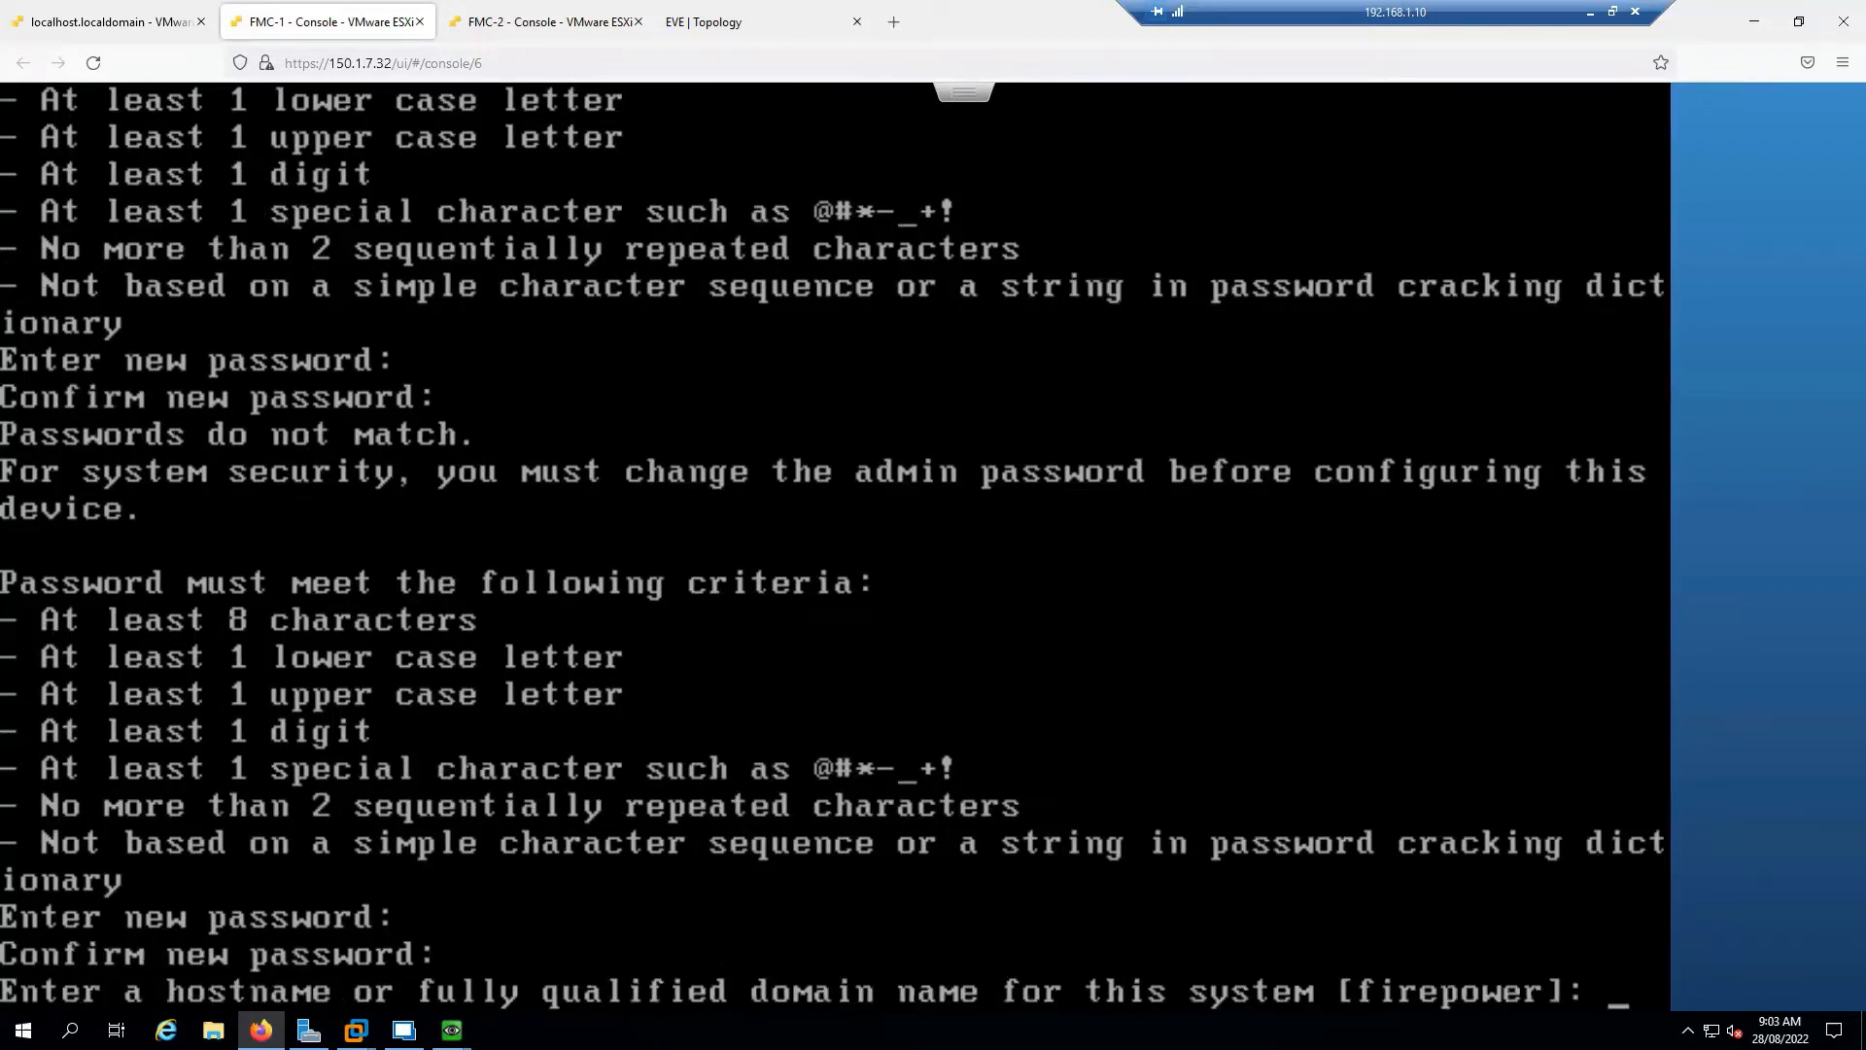
Set hostname fmc1.sysable.com and choose manual IPv4 configuration
text(fmc1)
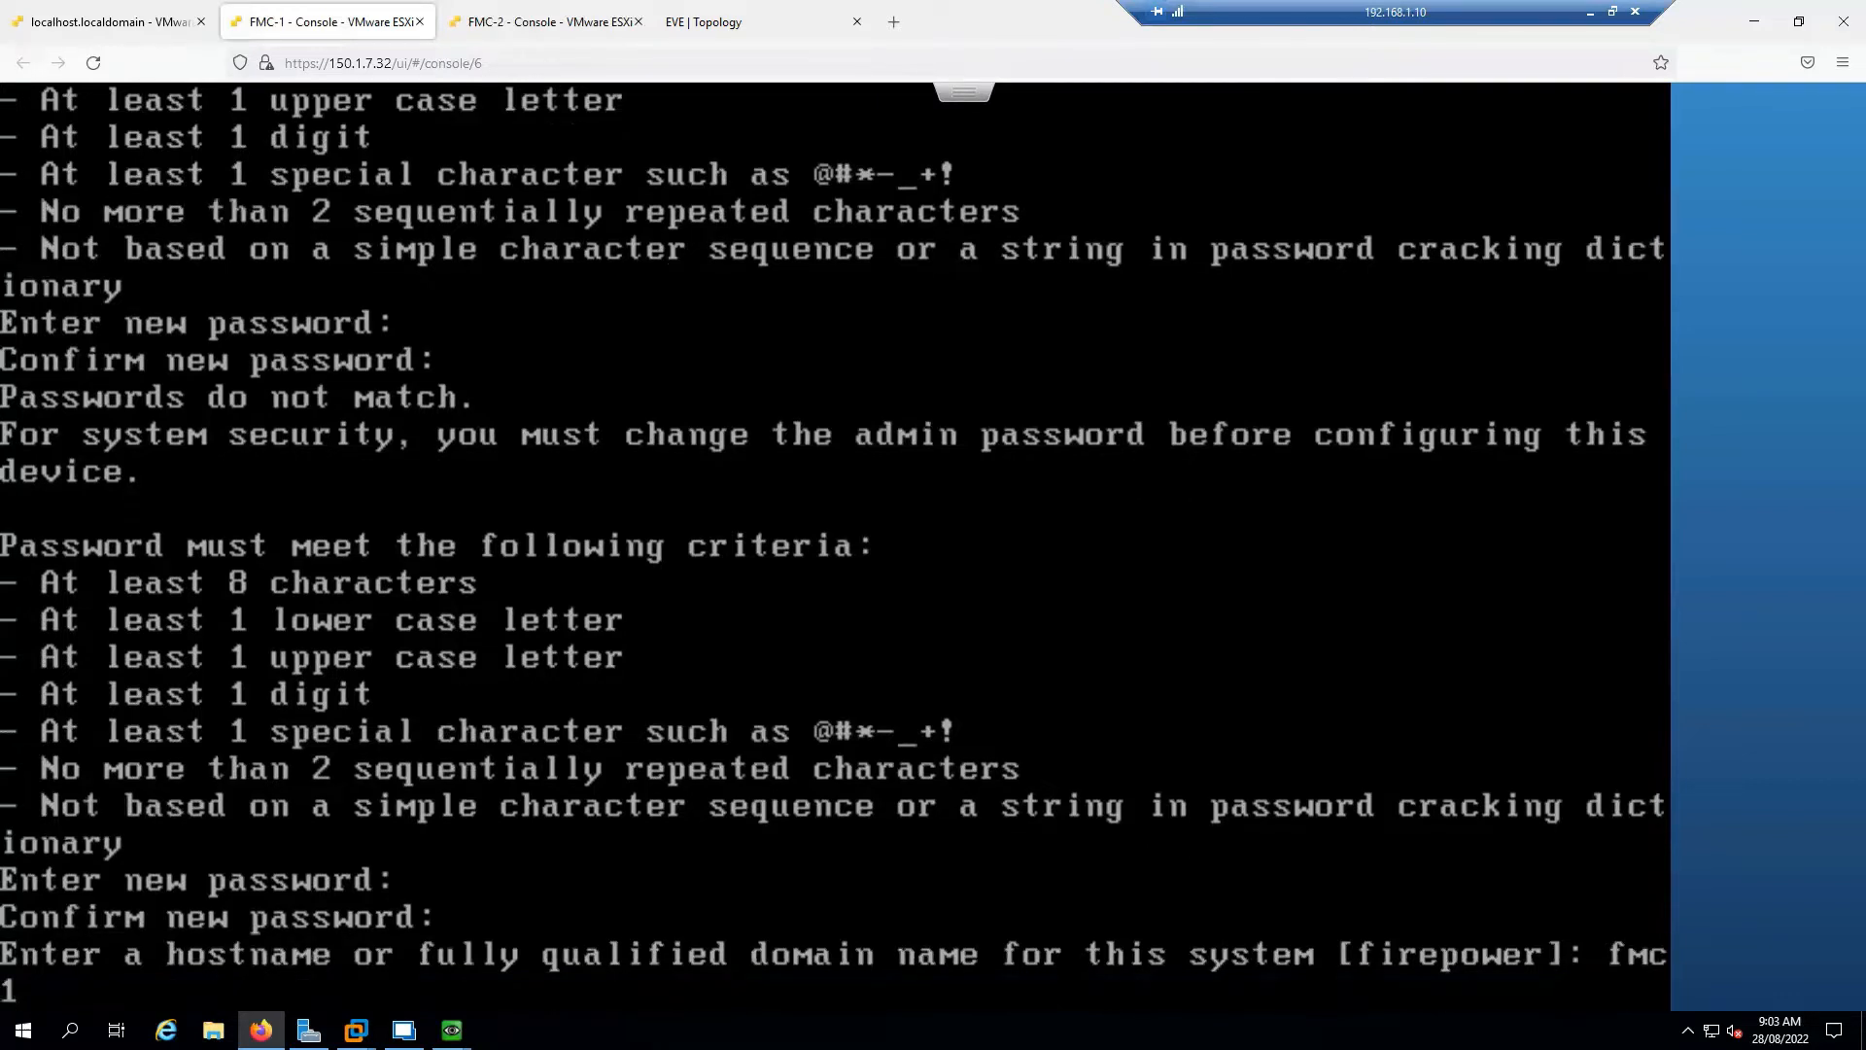
text(.sysable.com)
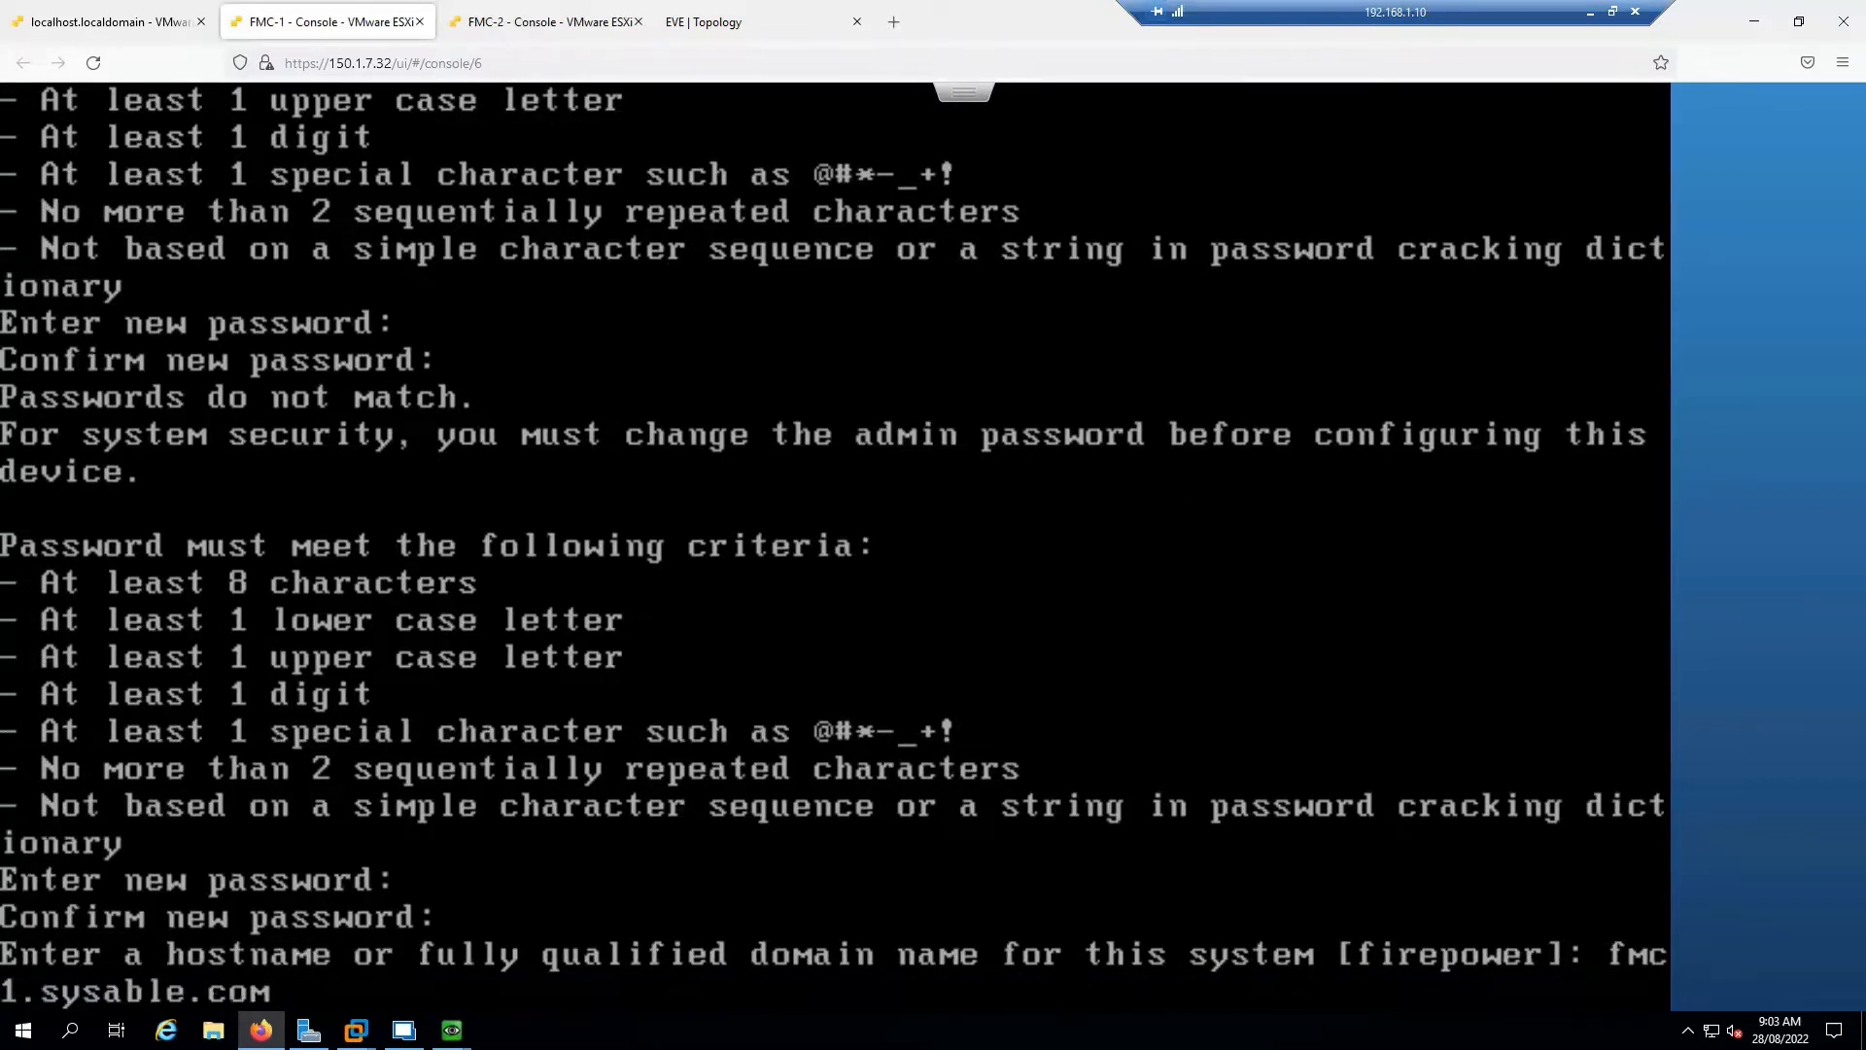
key(Return)
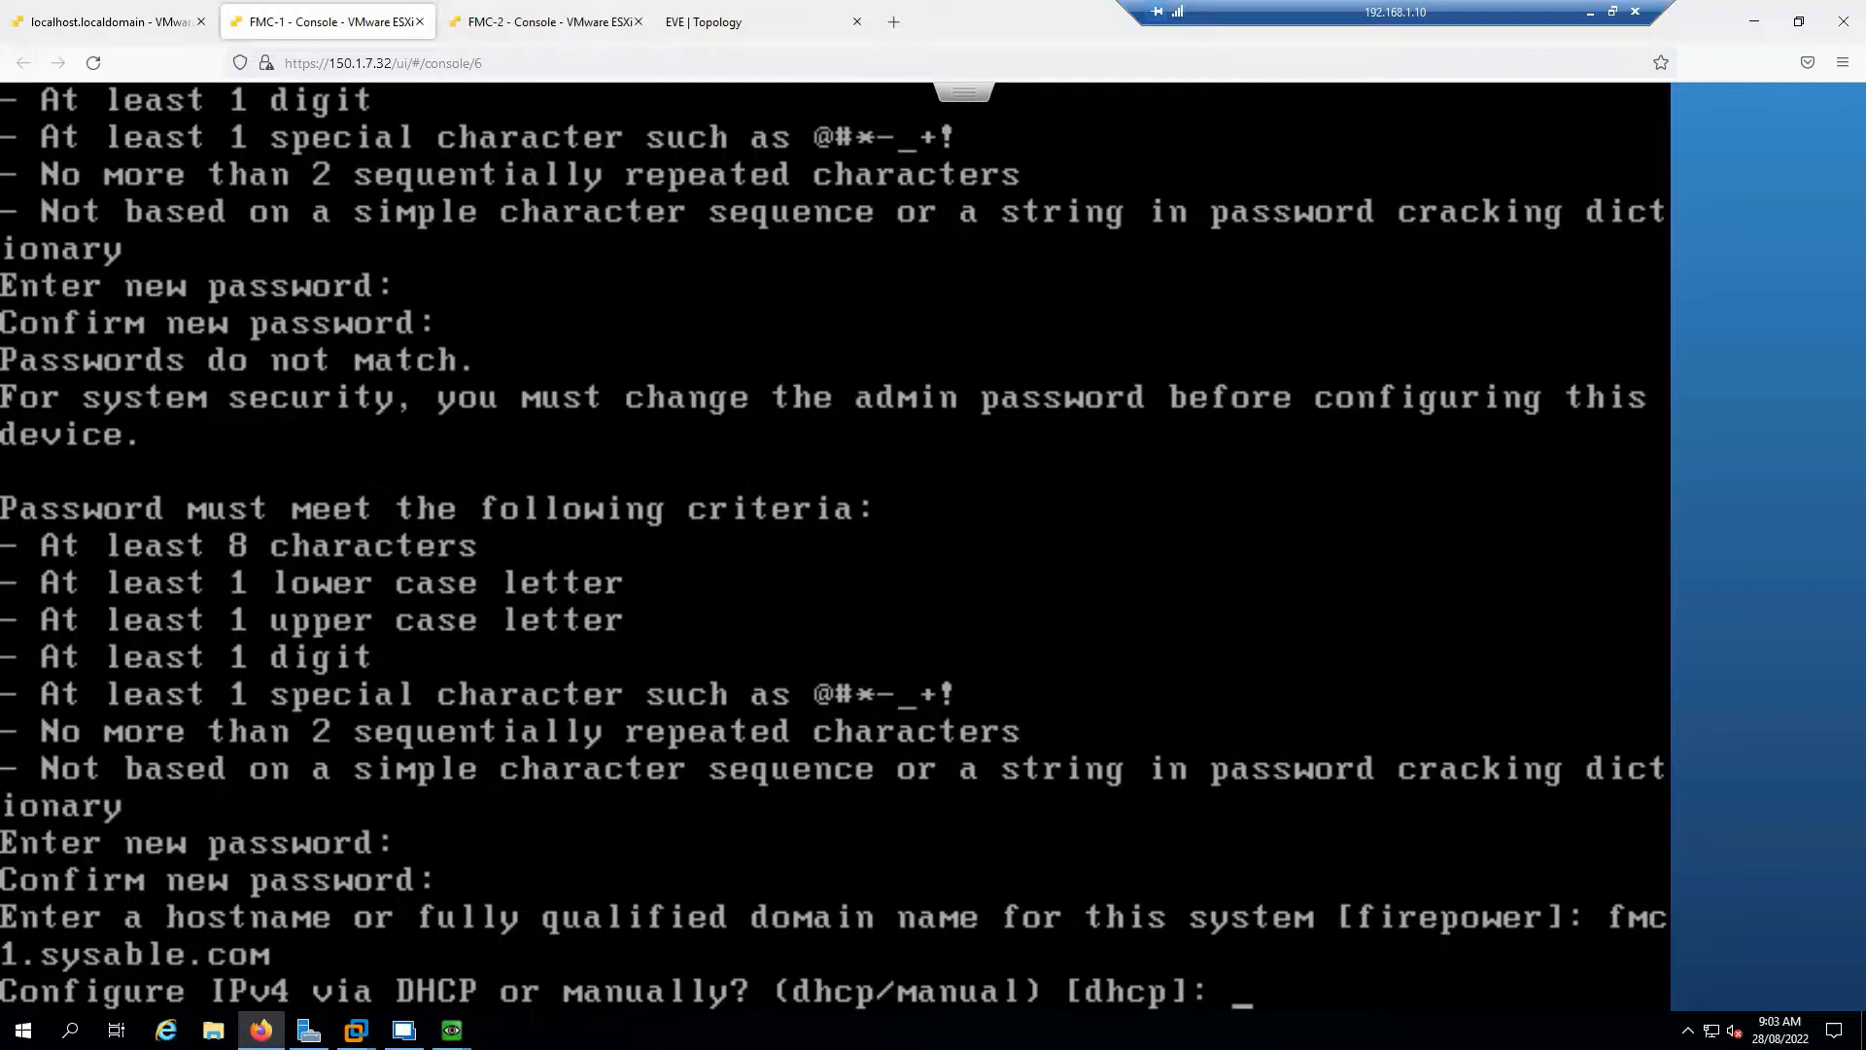
text(manaual)
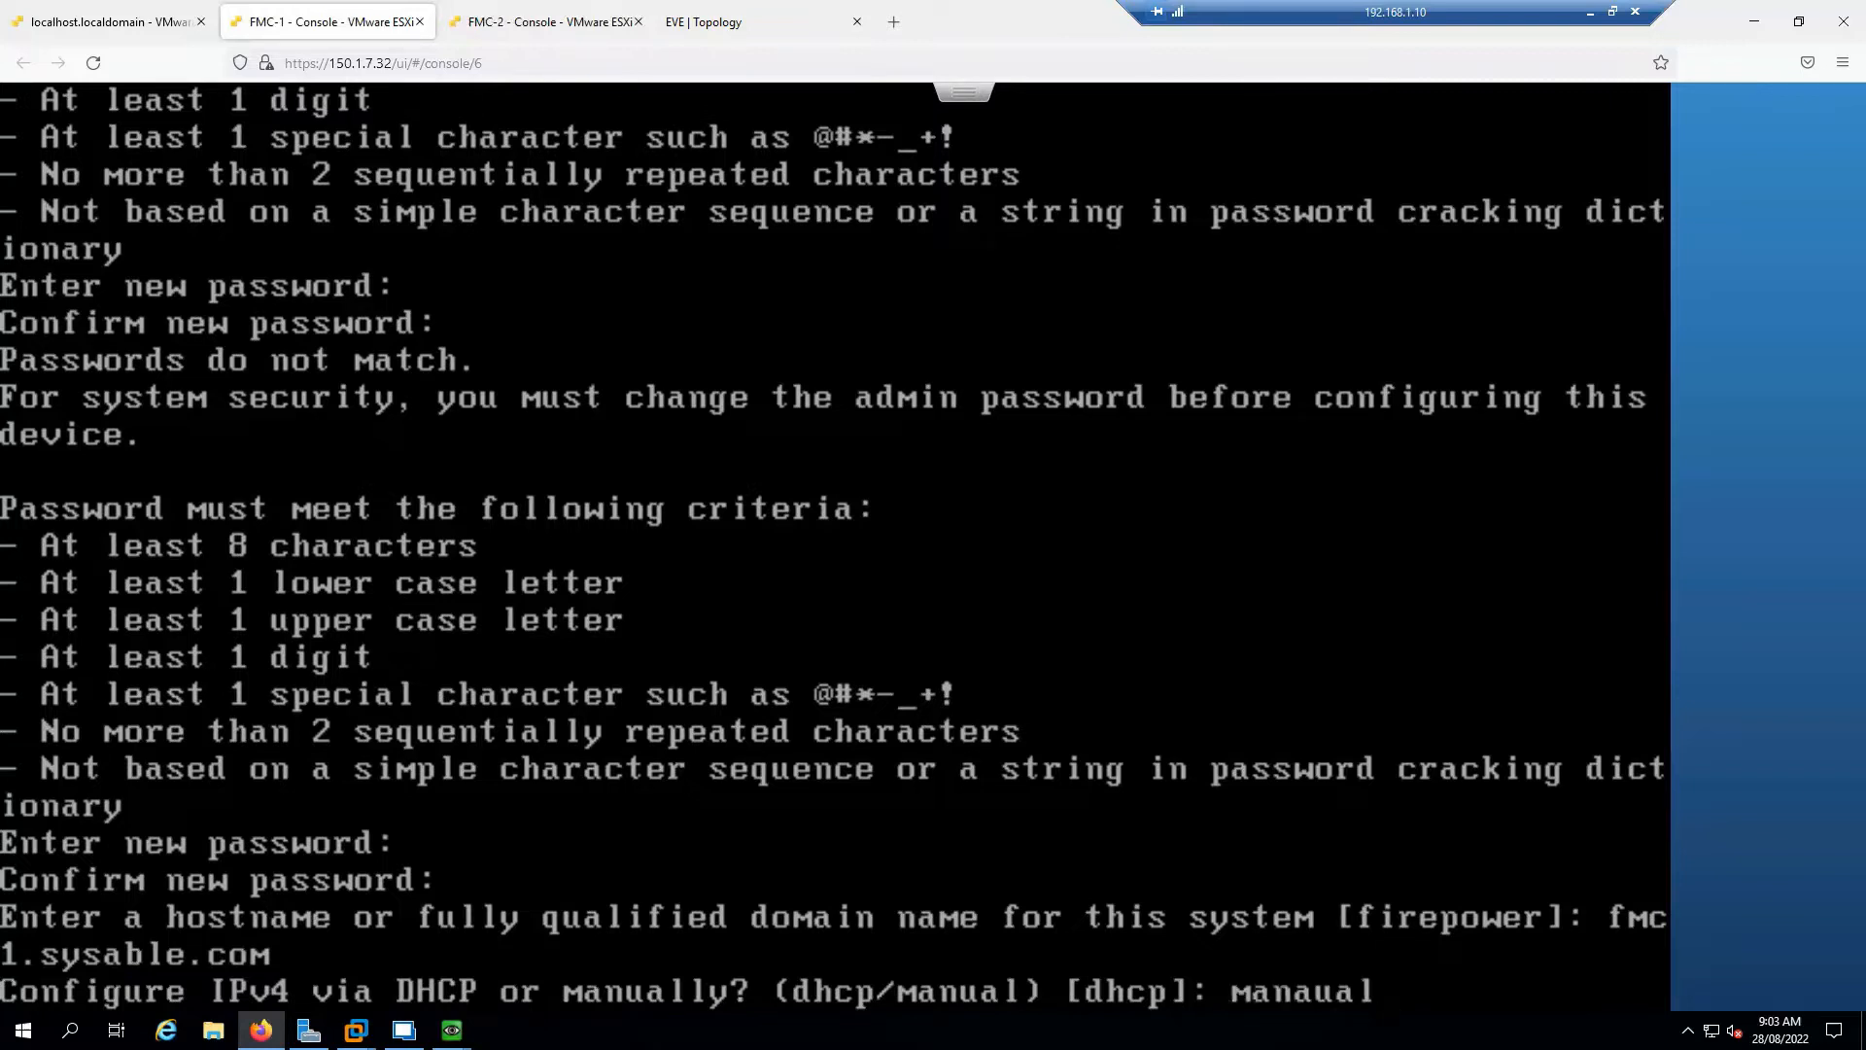
key(BackSpace)
key(BackSpace)
key(BackSpace)
key(BackSpace)
text(ual)
key(Return)
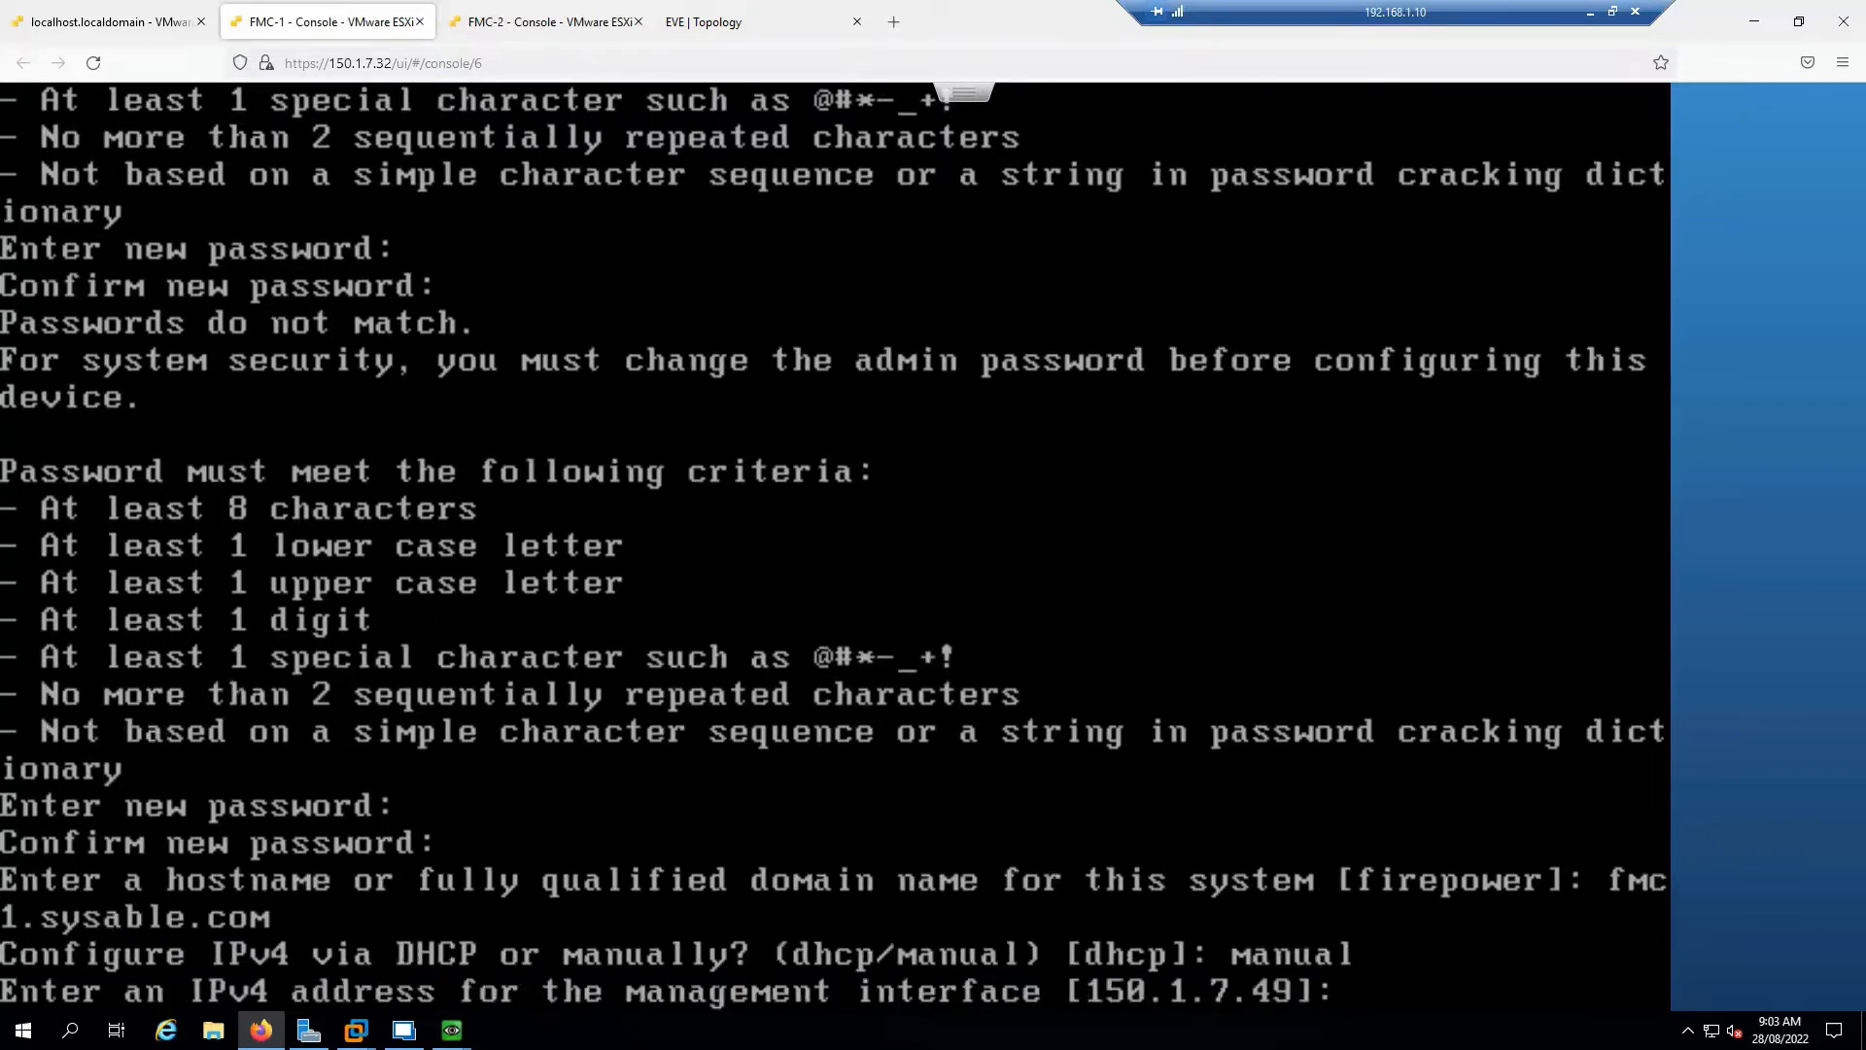
Set management IP 172.16.1.16, netmask 255.255.255.0 and gateway 172.16.1.254
text(172.16.1.16)
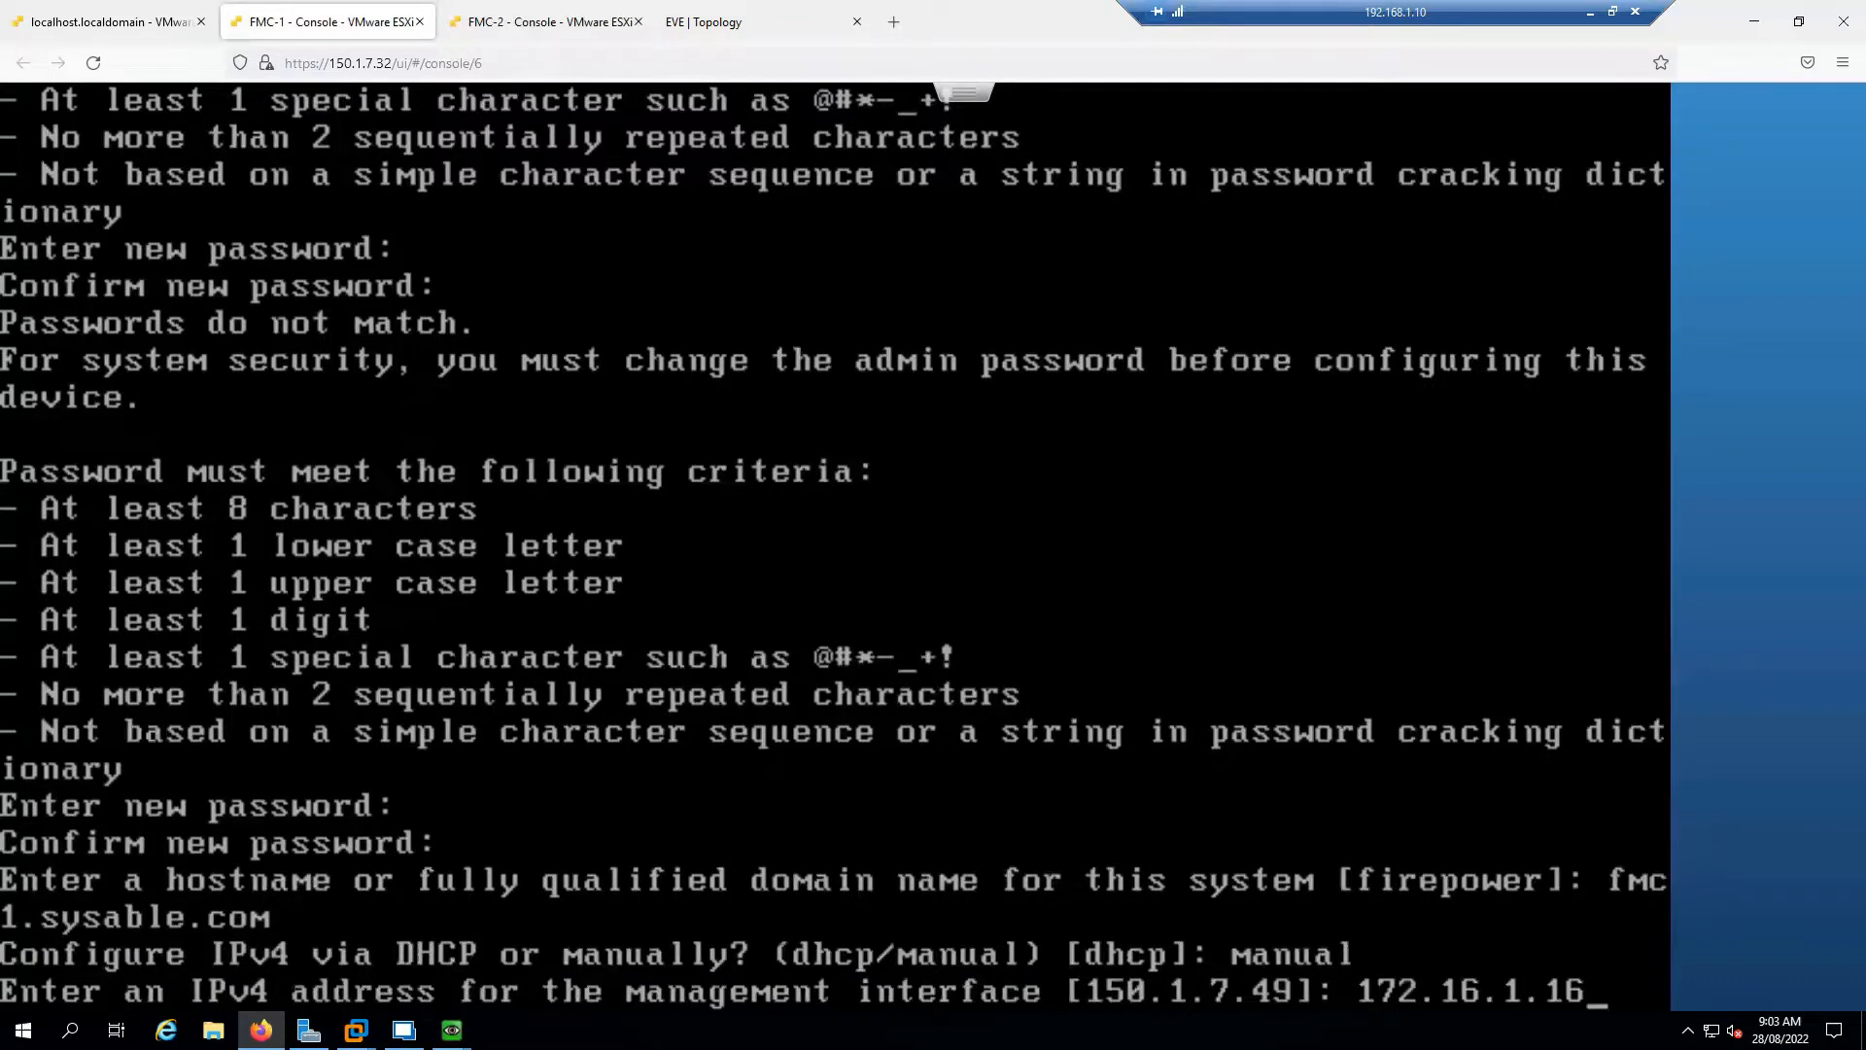
key(Return)
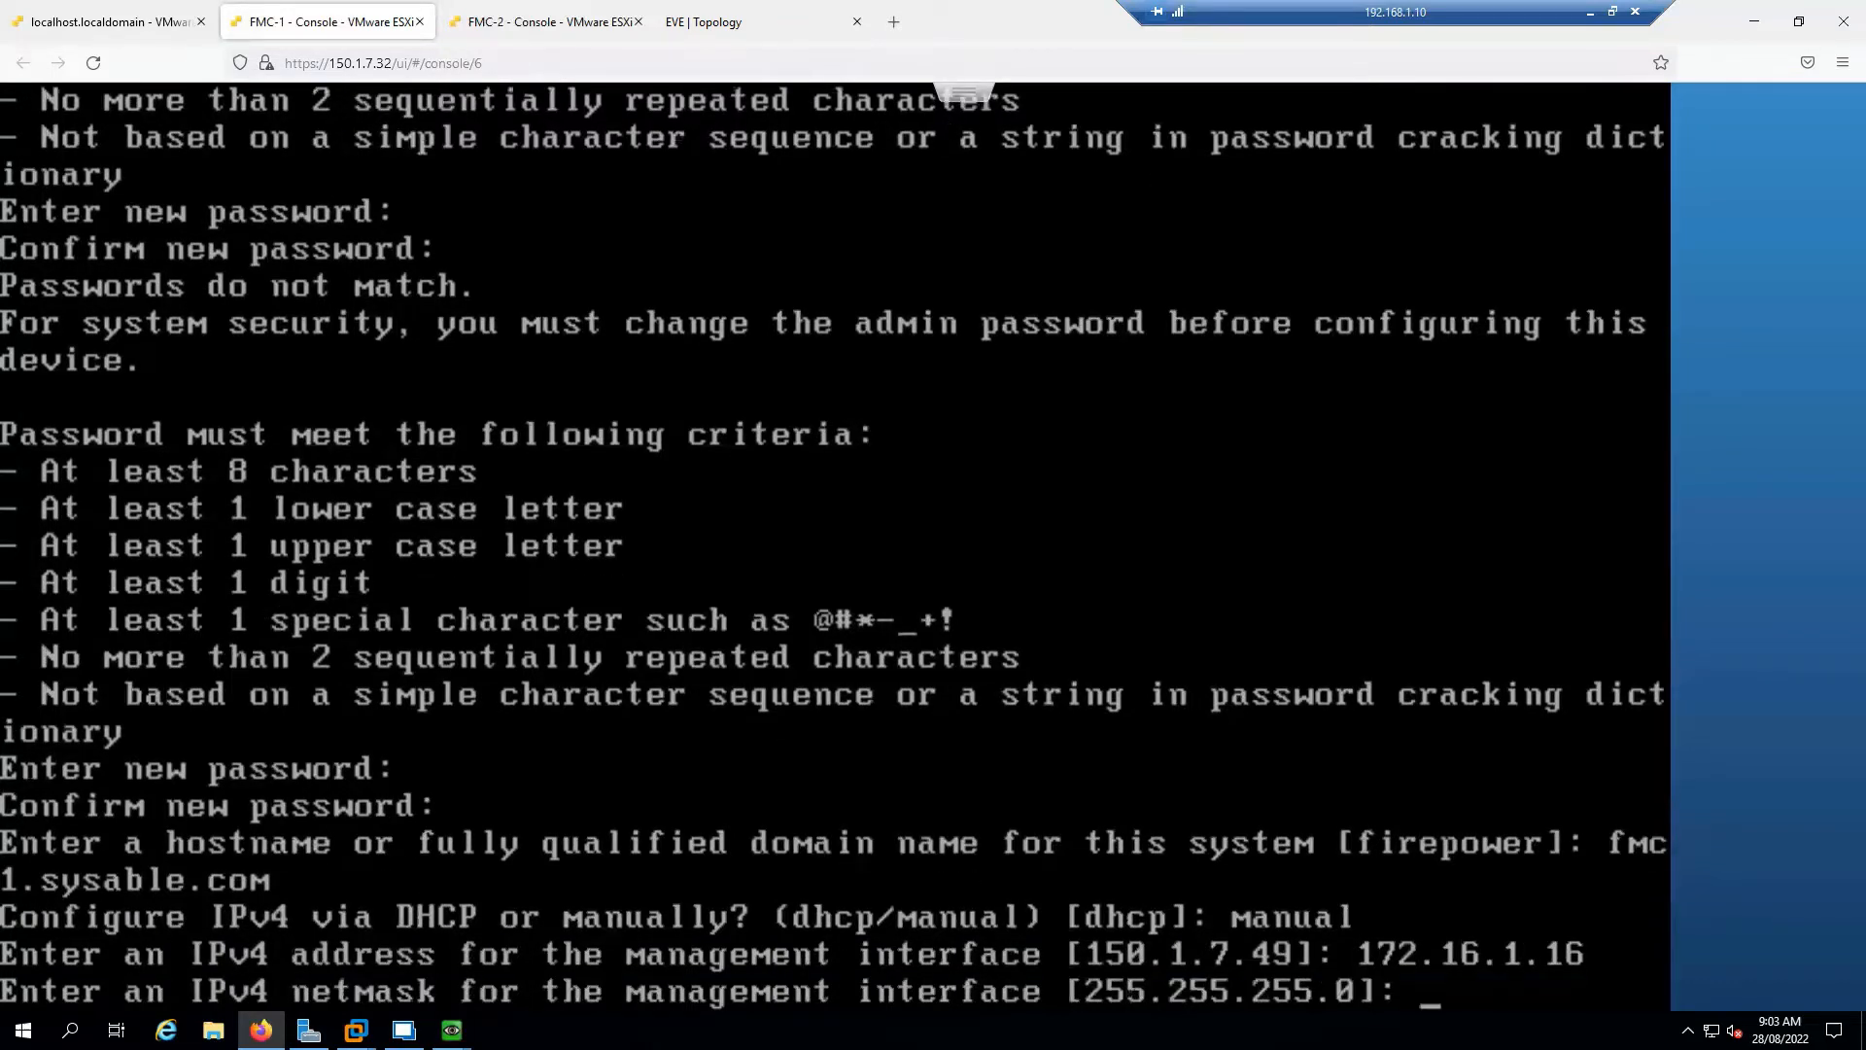
key(Return)
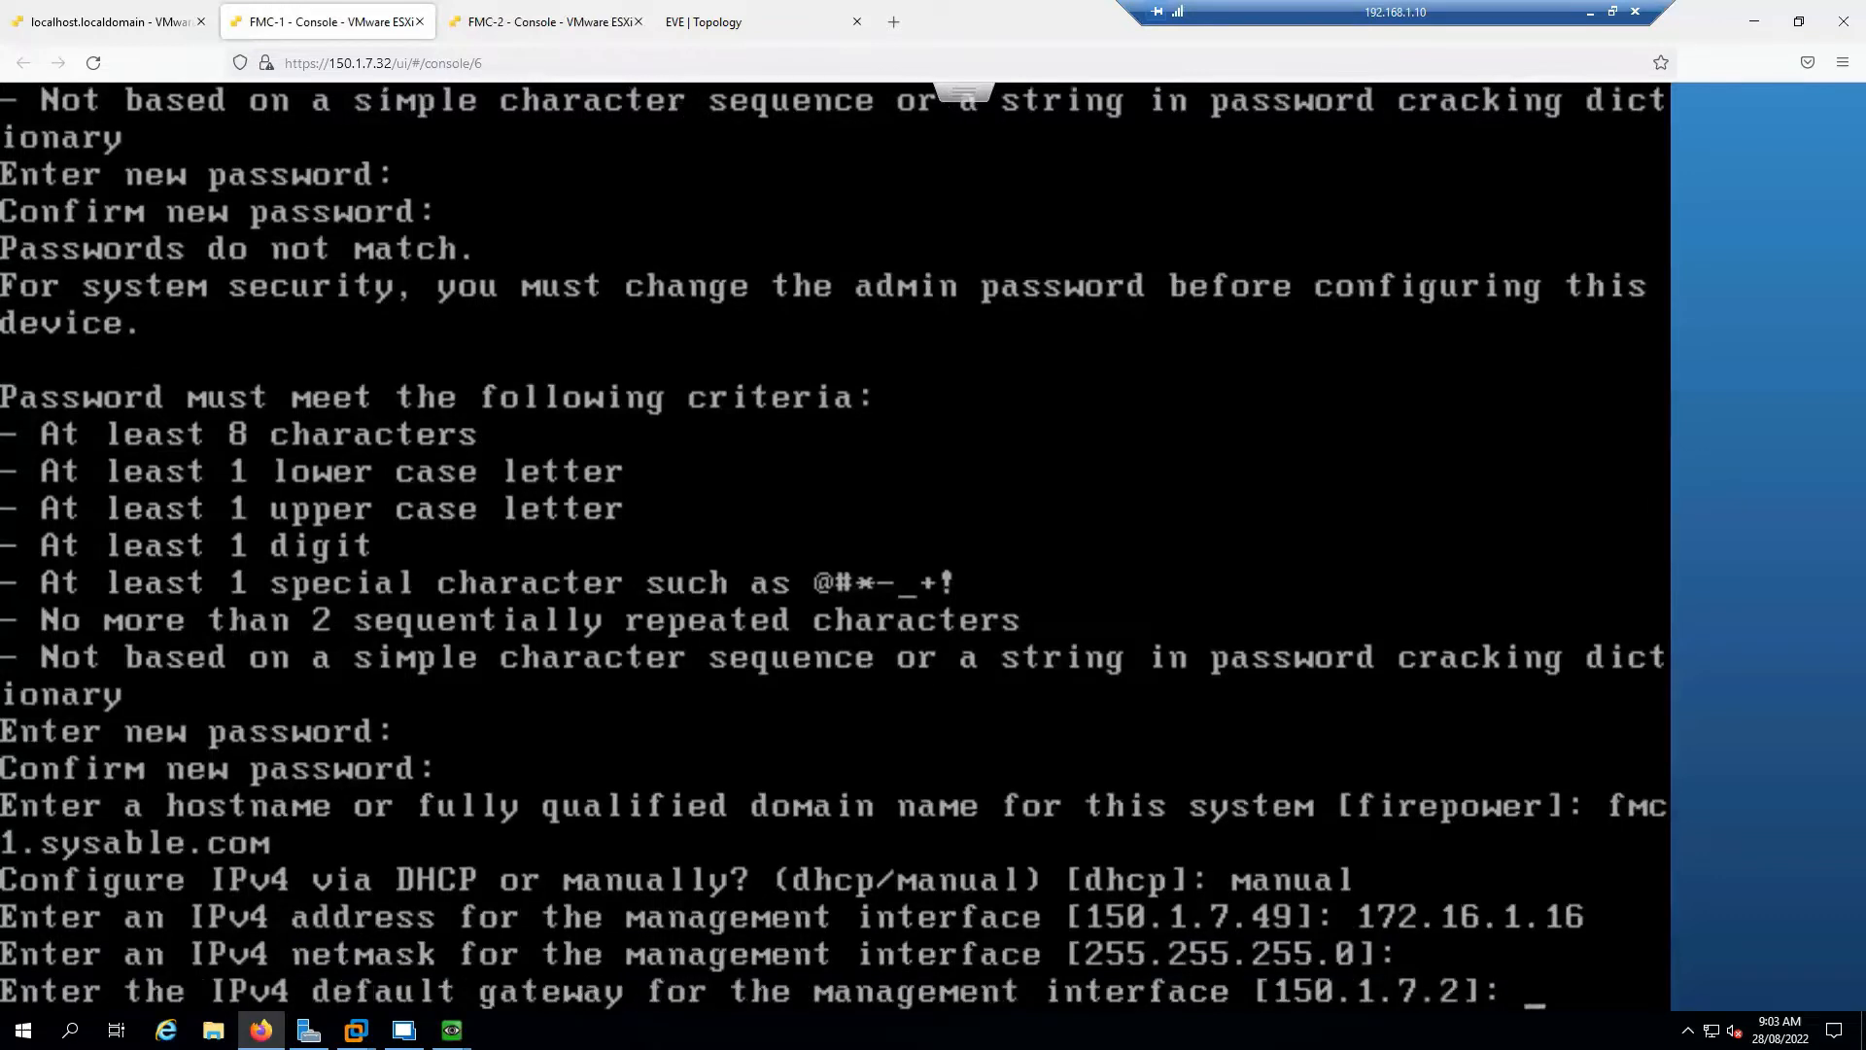
text(172.16.1.254)
key(Return)
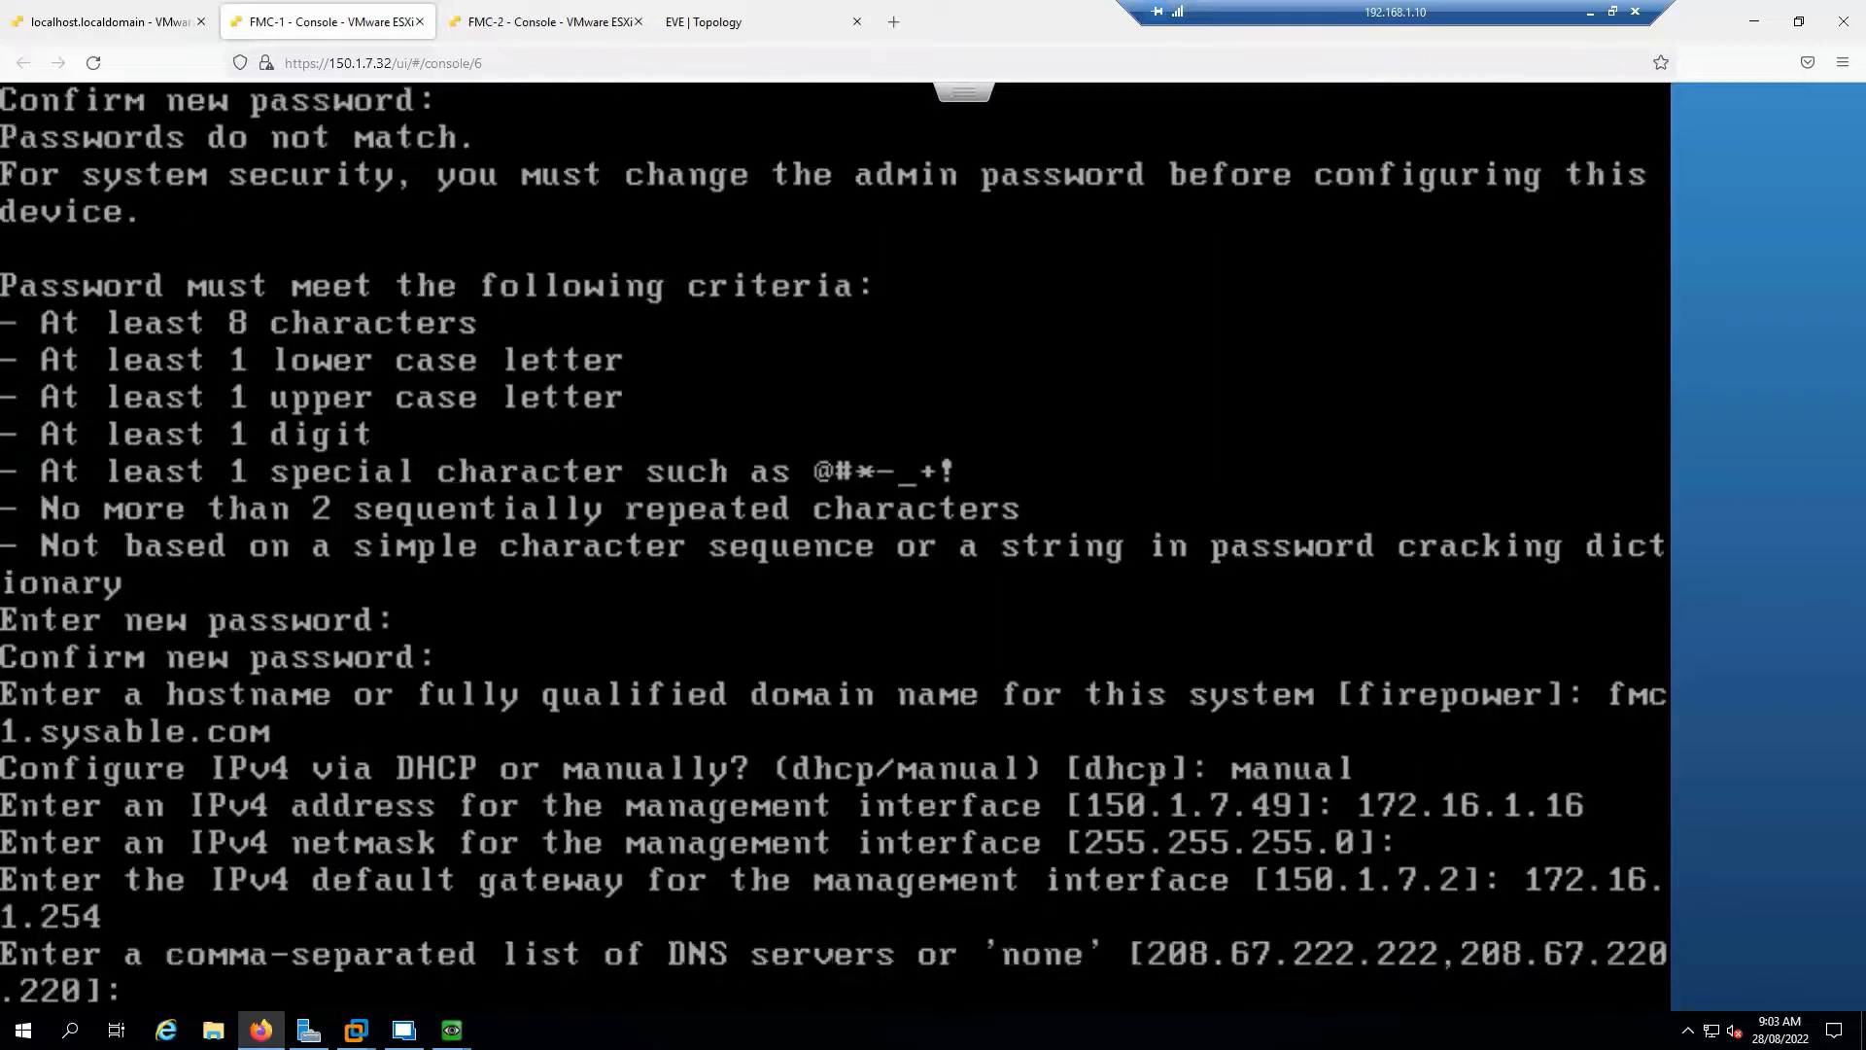
Set DNS servers 172.16.1.10, 150.1.7.2 and NTP 172.16.1.10, then confirm with 'y'
text(172.16.1.10)
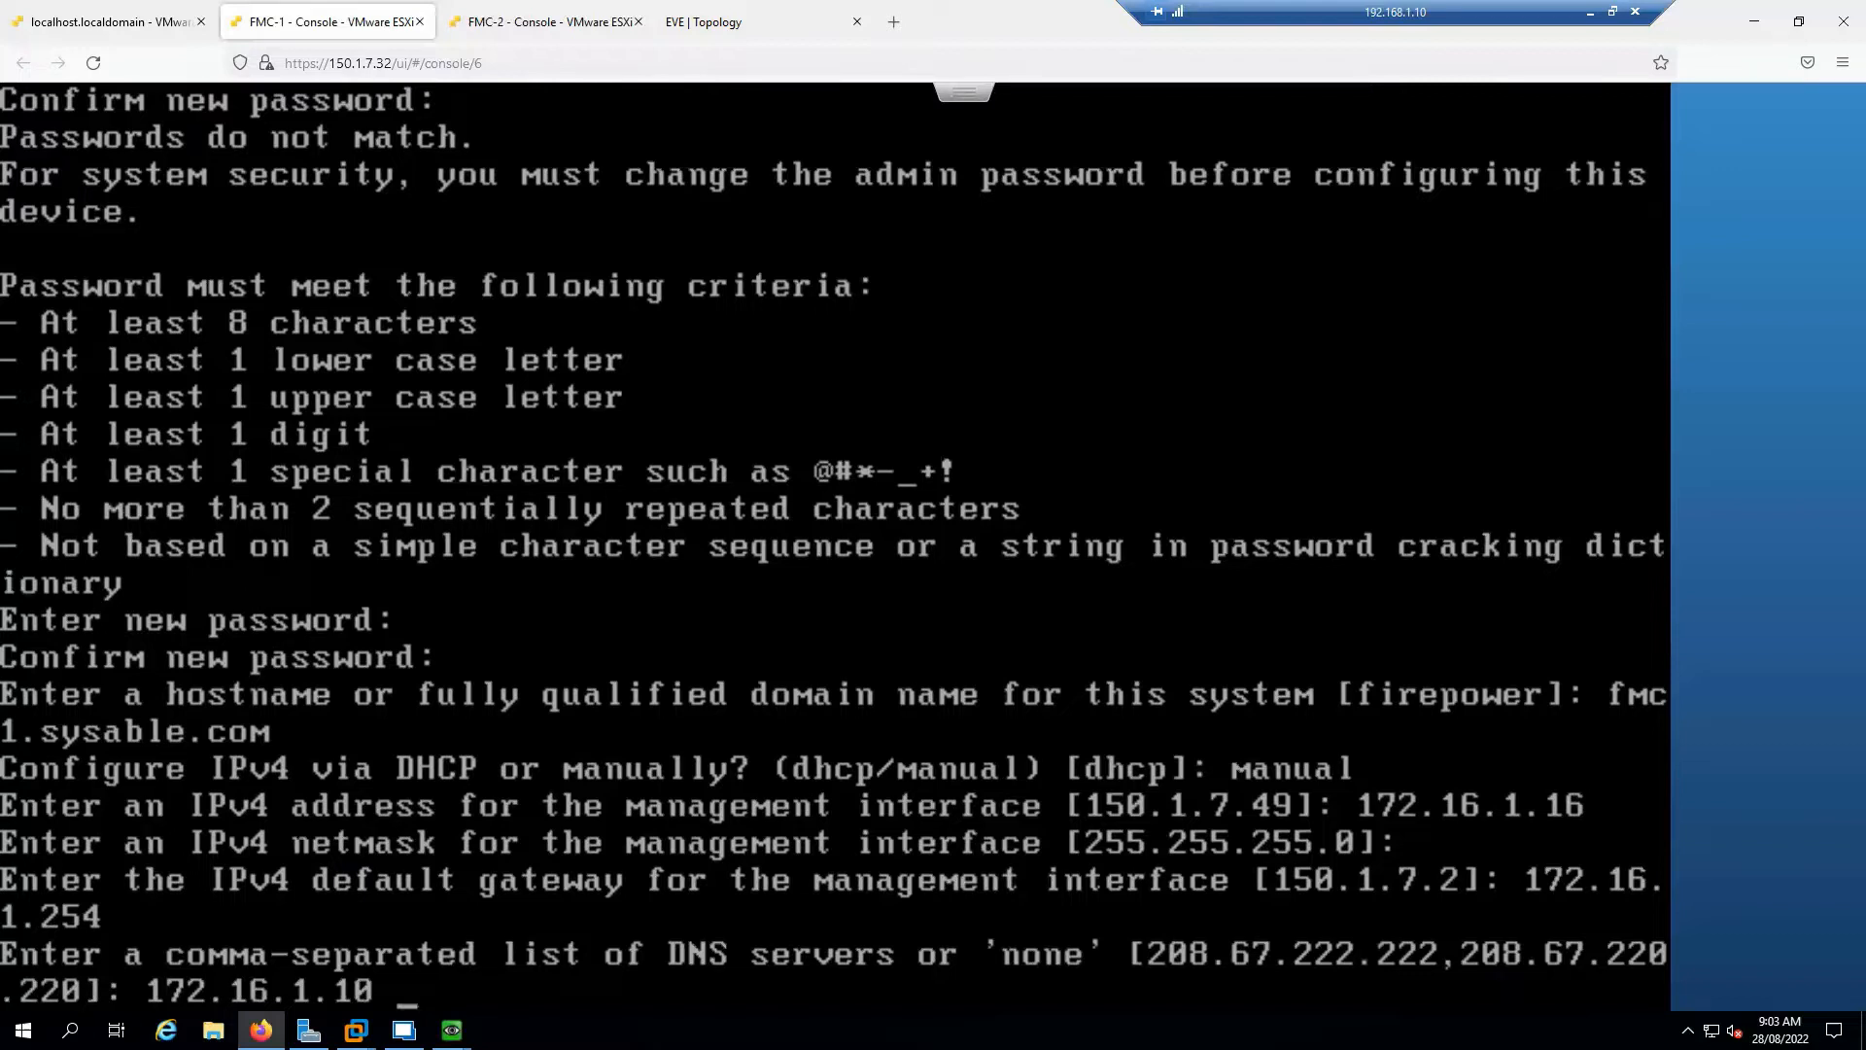
text( 150.1.7.2)
key(Return)
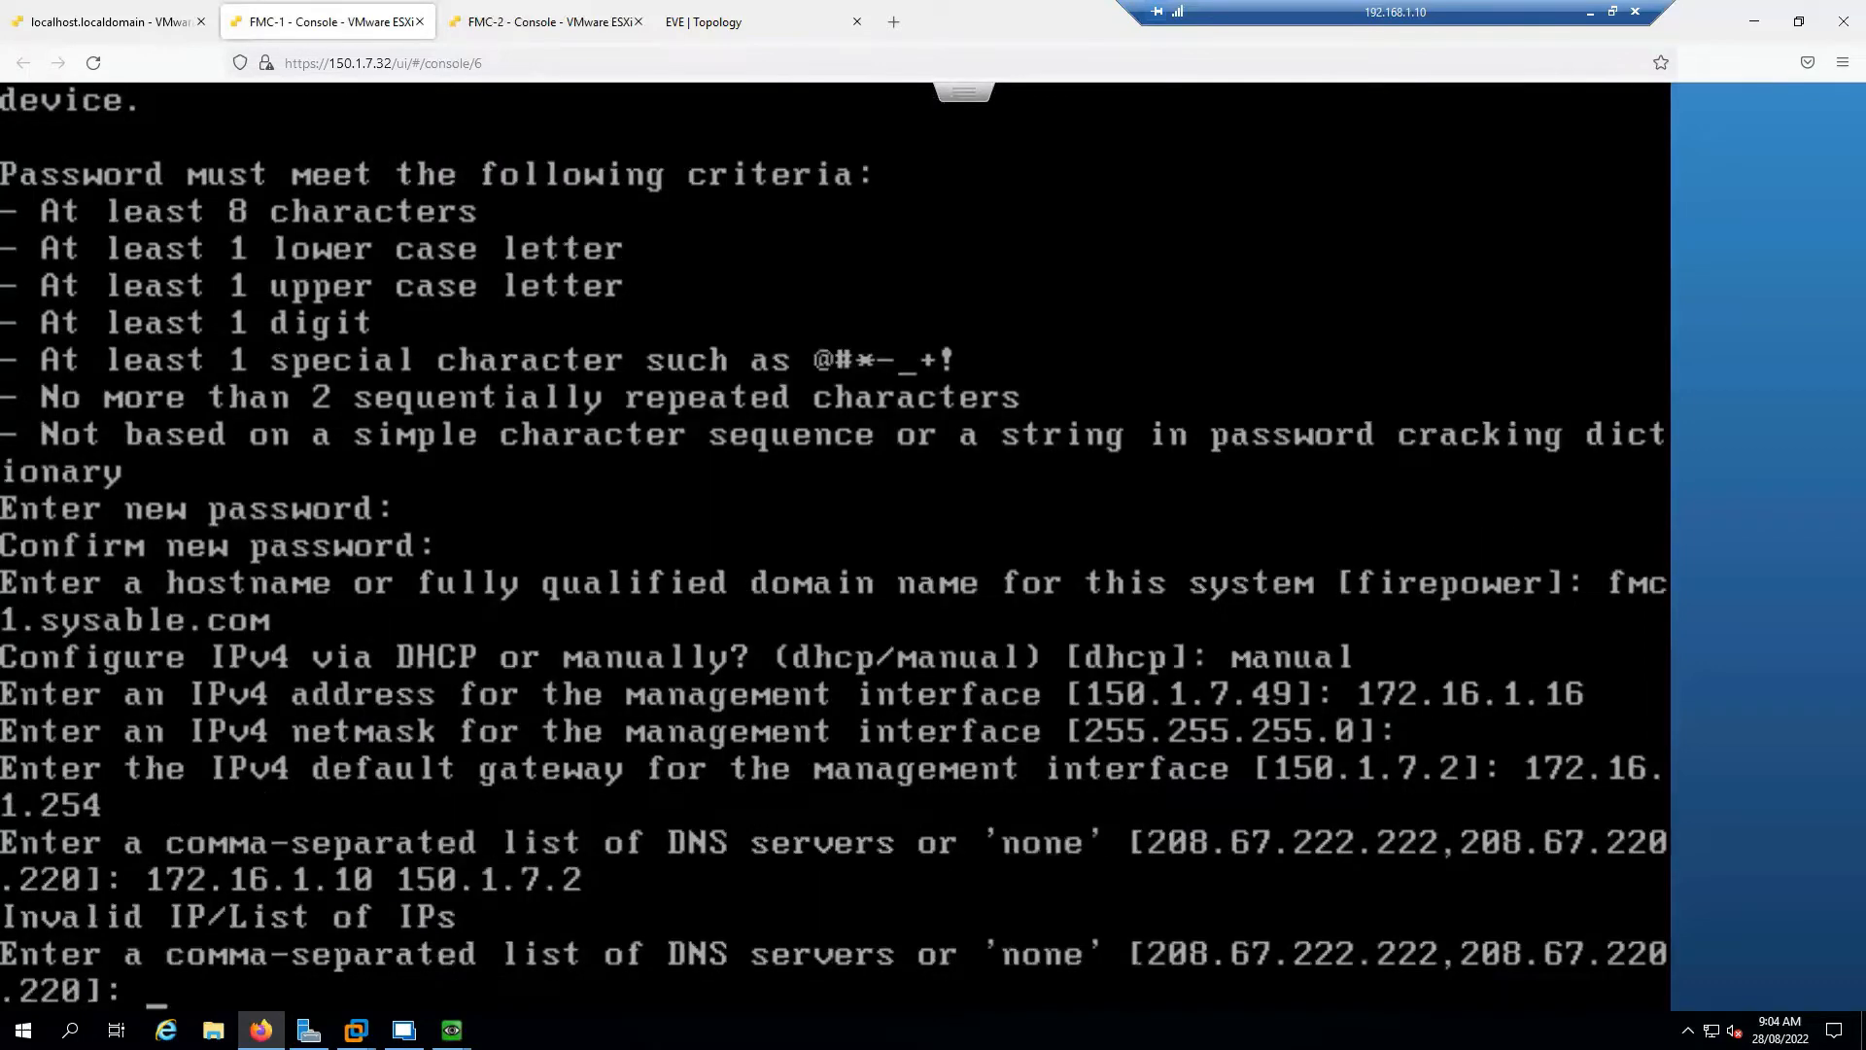
text(172.16.1.10)
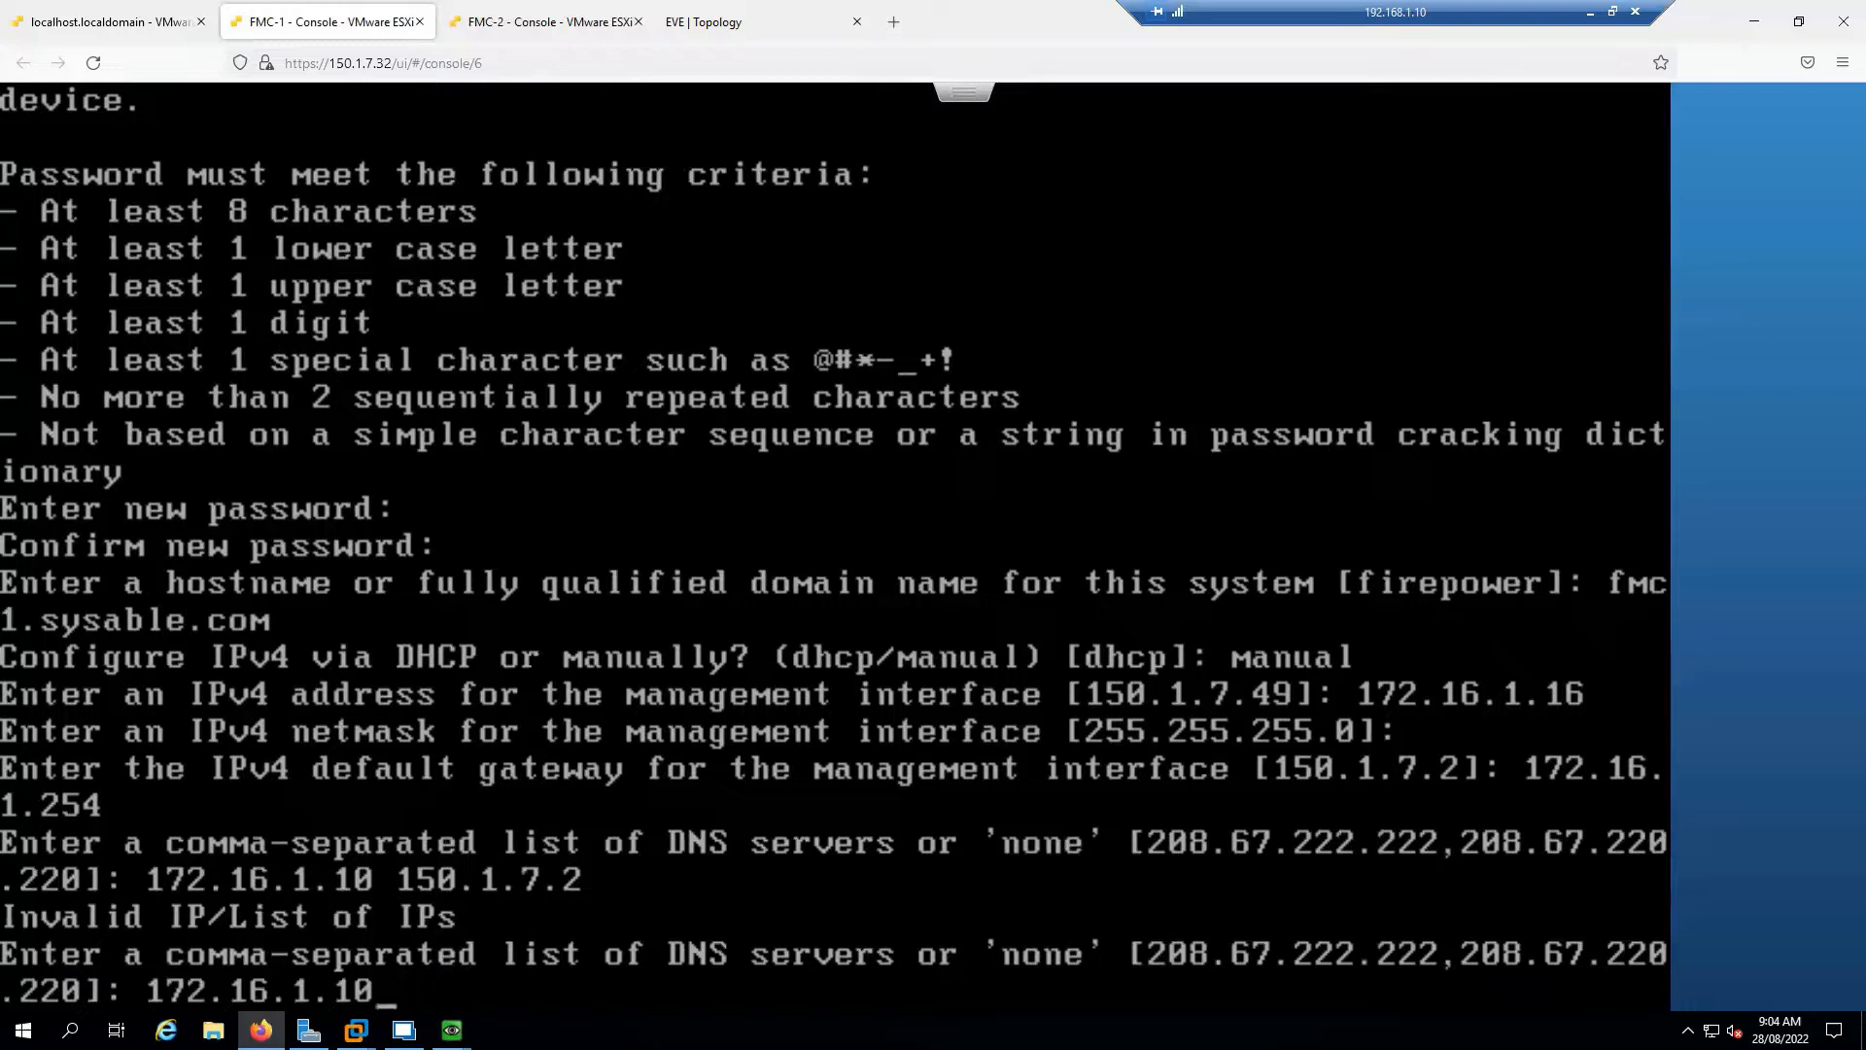
text(, 150.1.7.2)
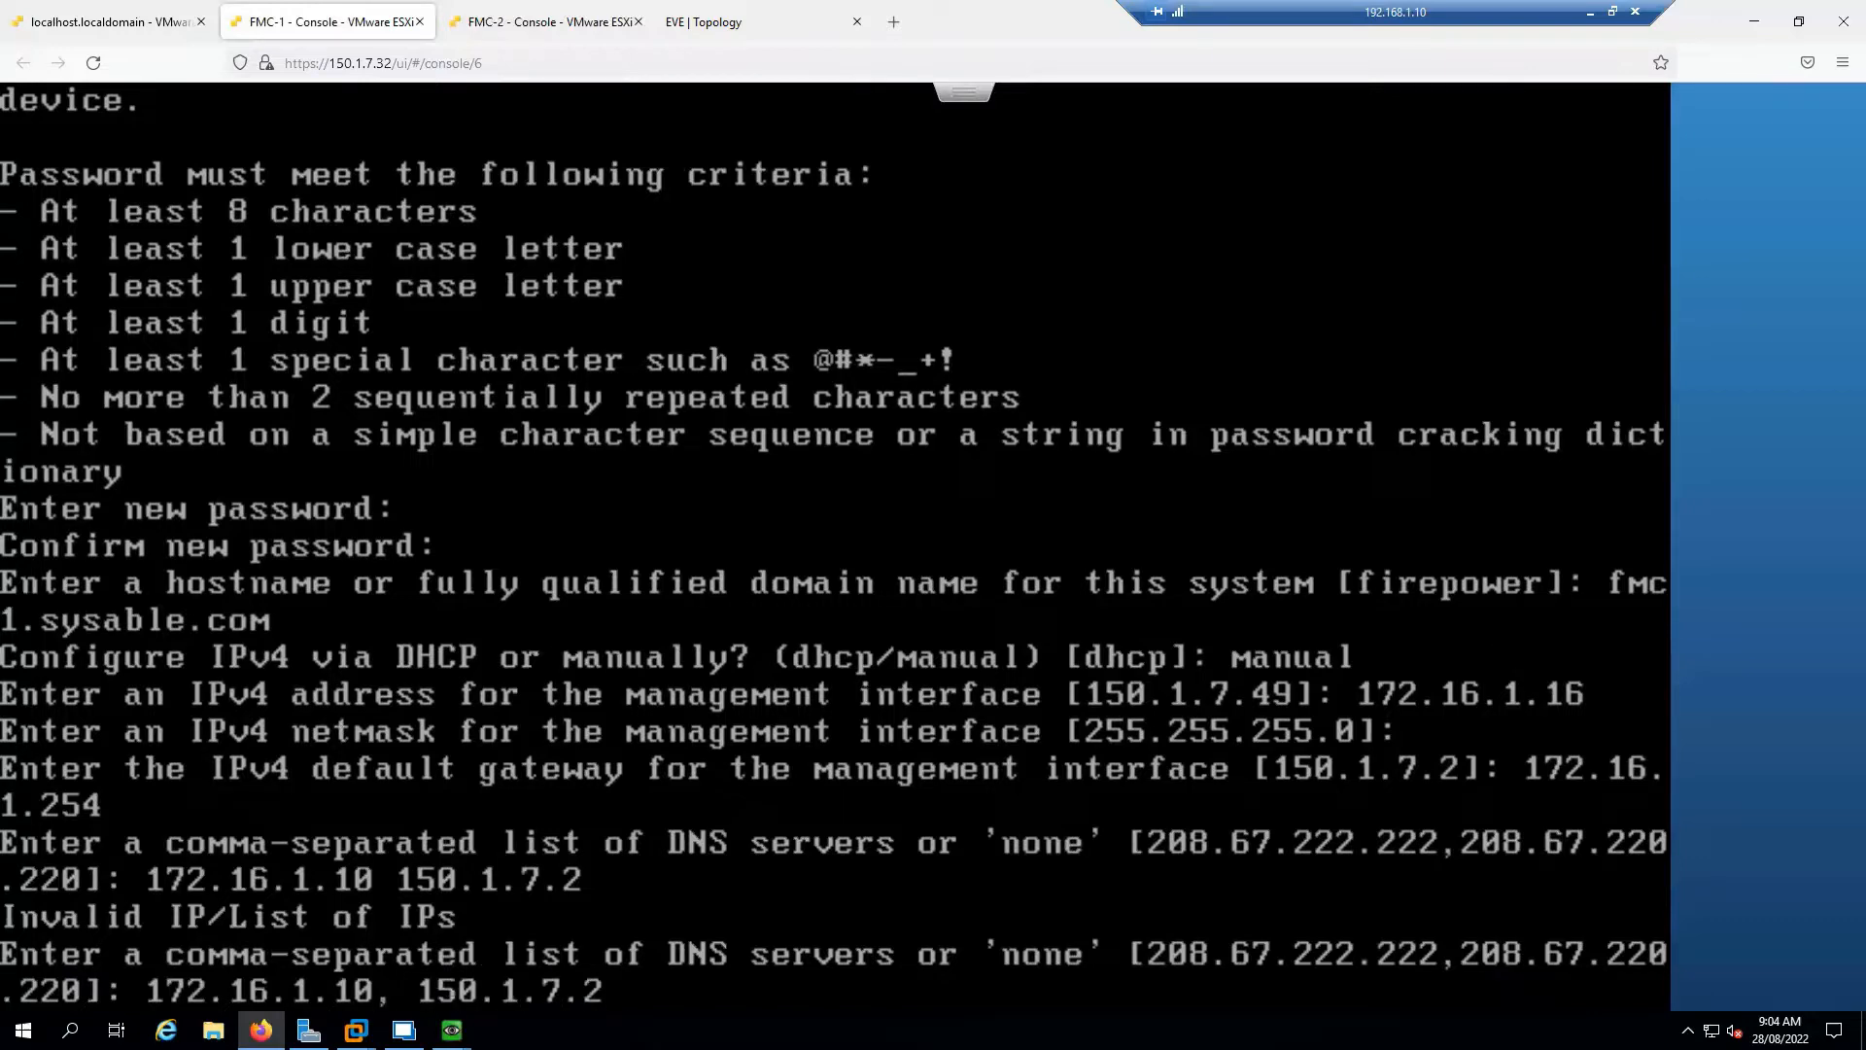
key(Return)
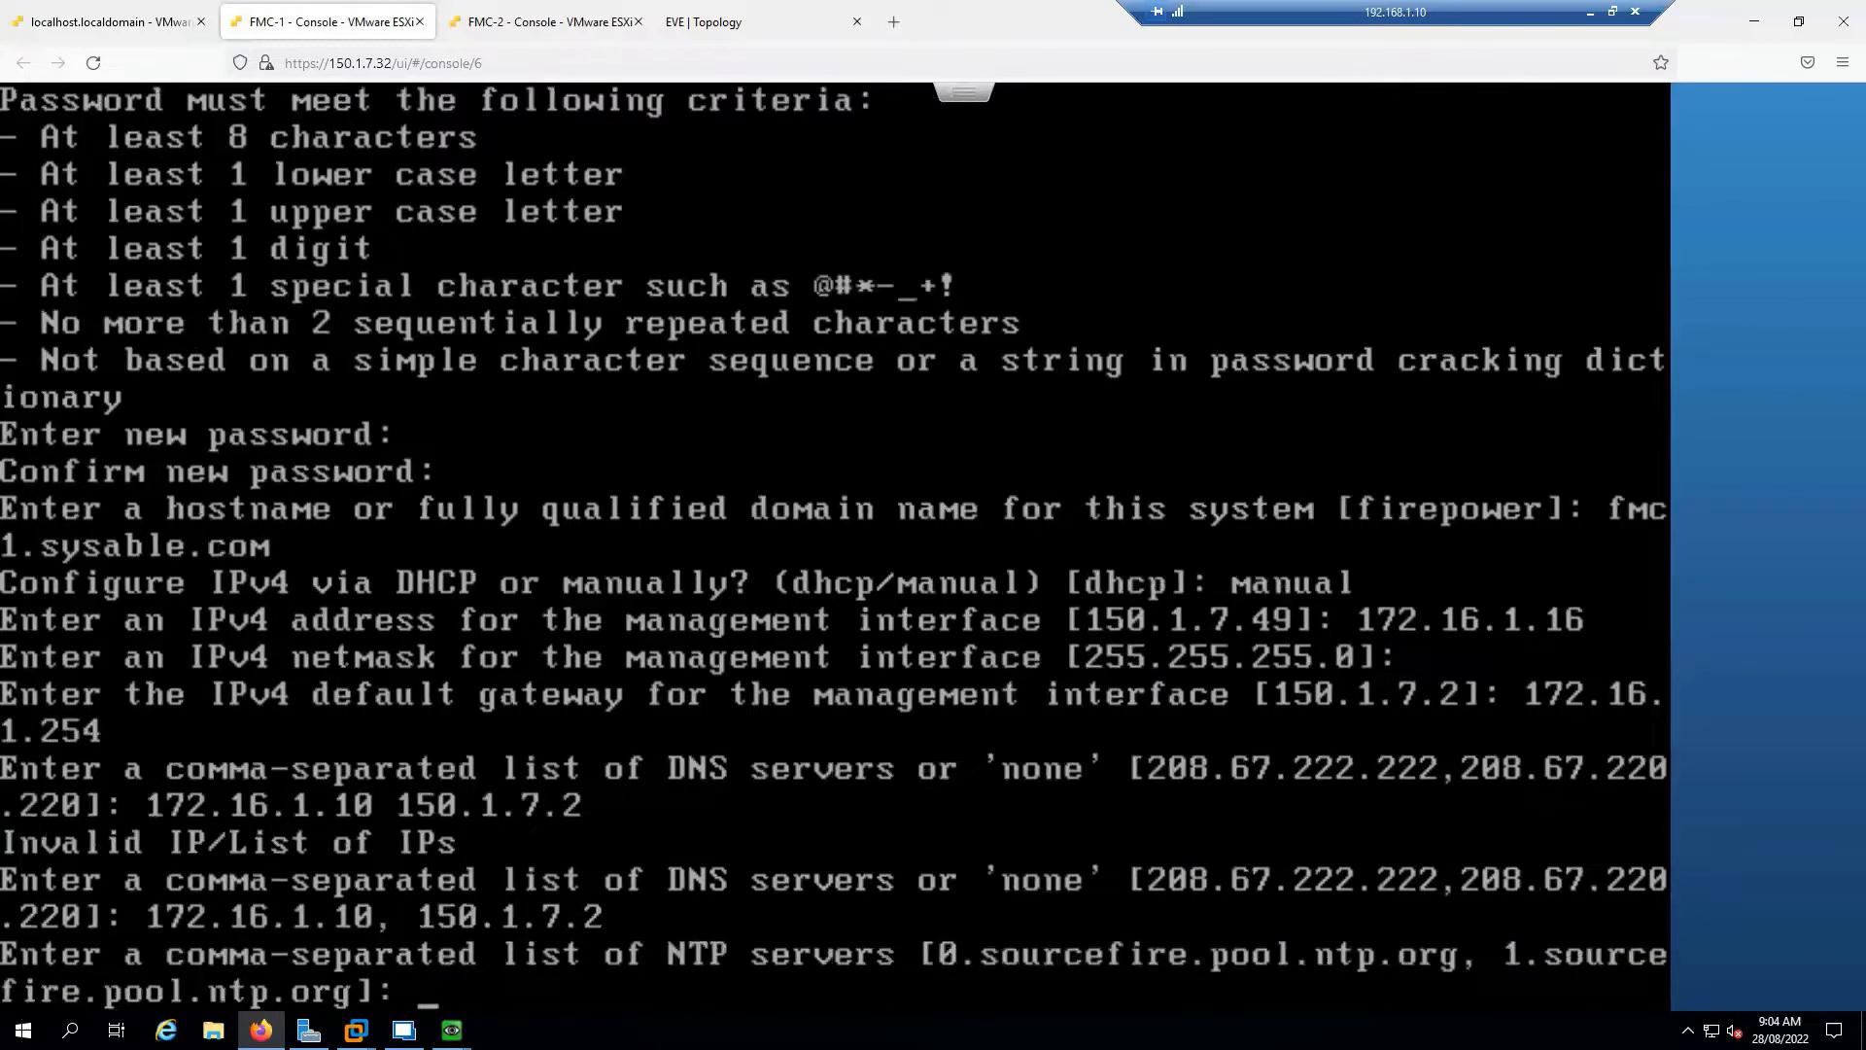
text(172.16)
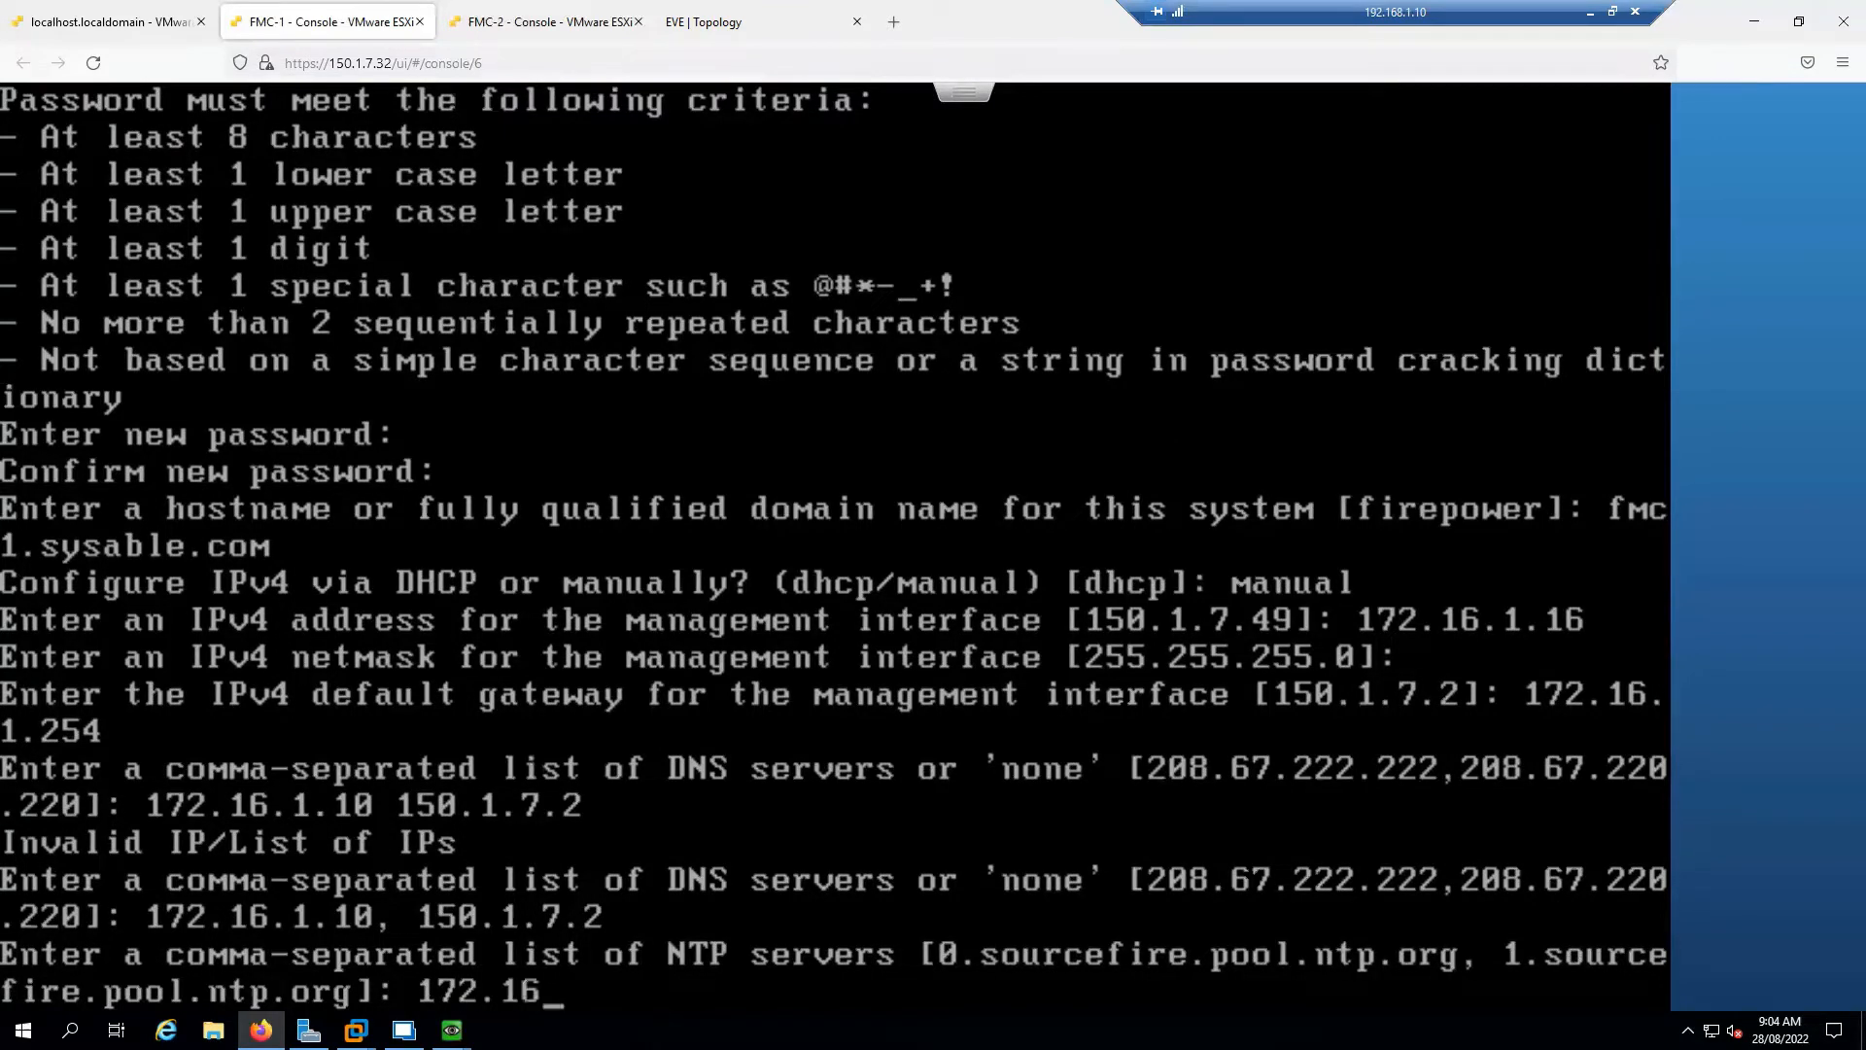
text(.1.10)
key(Return)
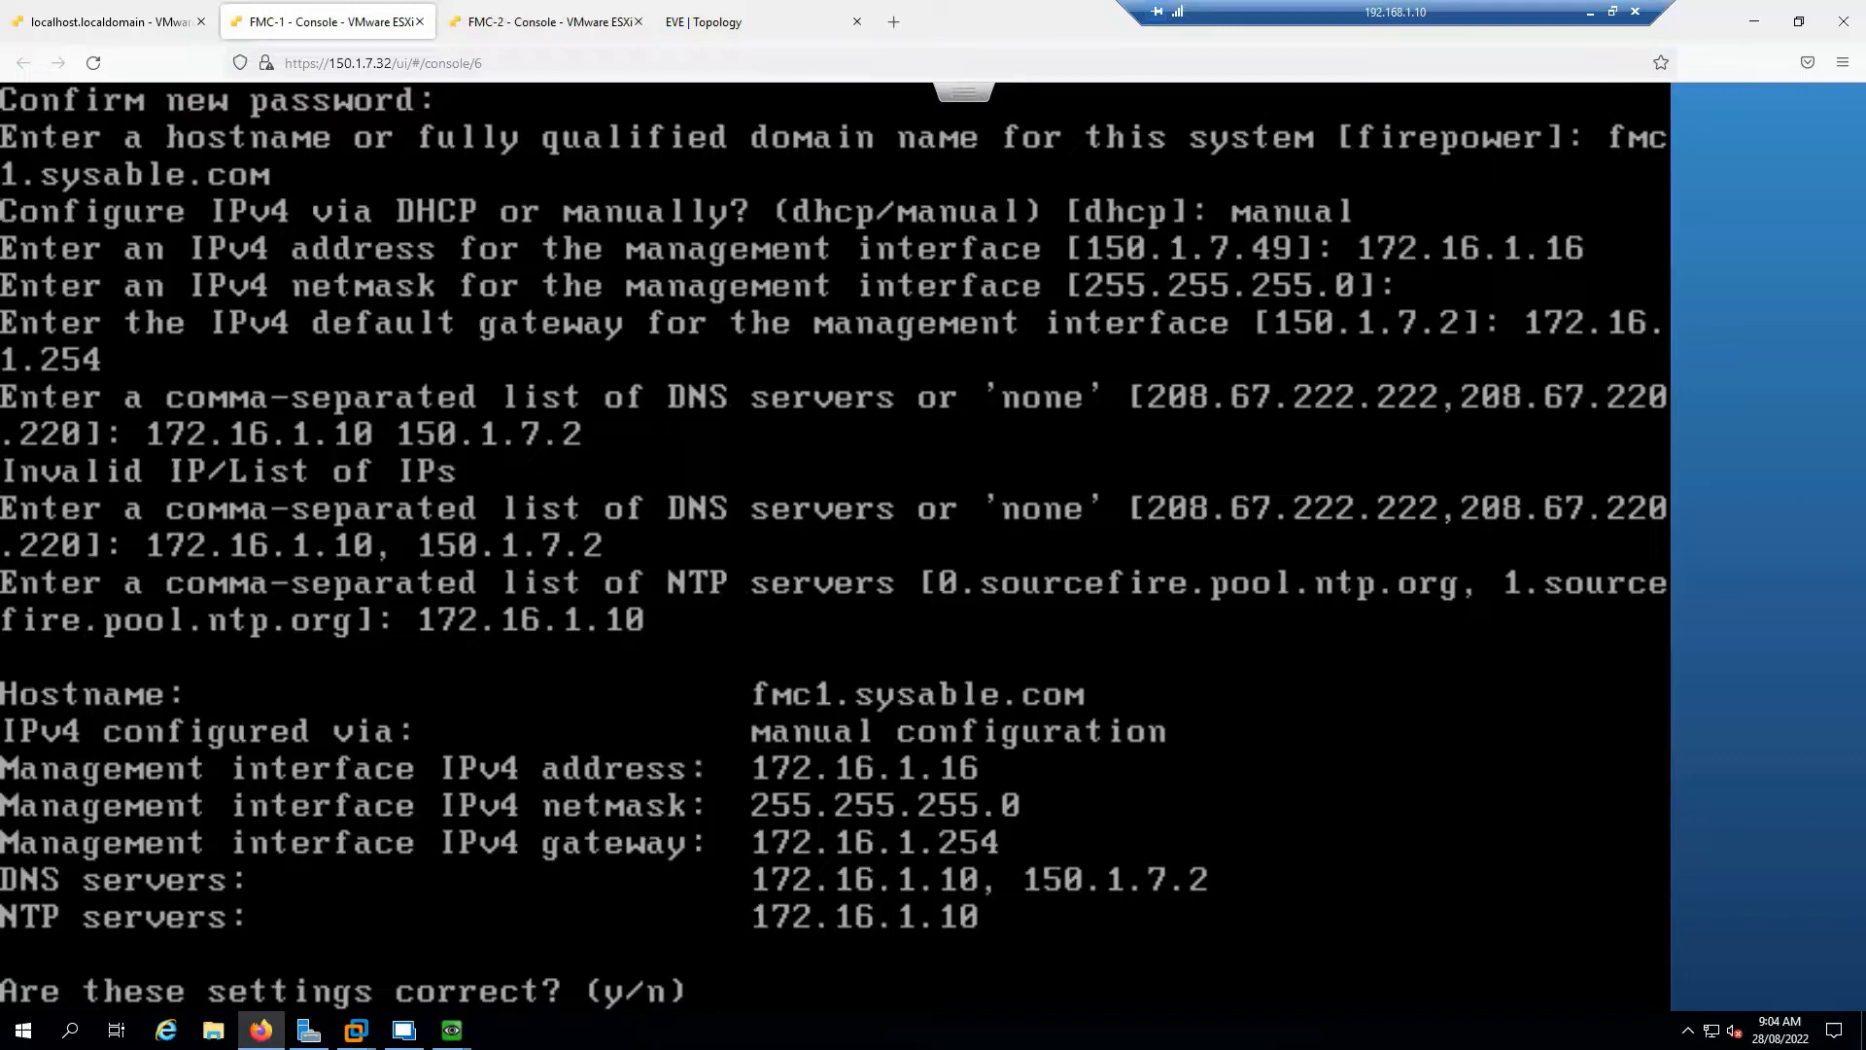
text(y)
key(Return)
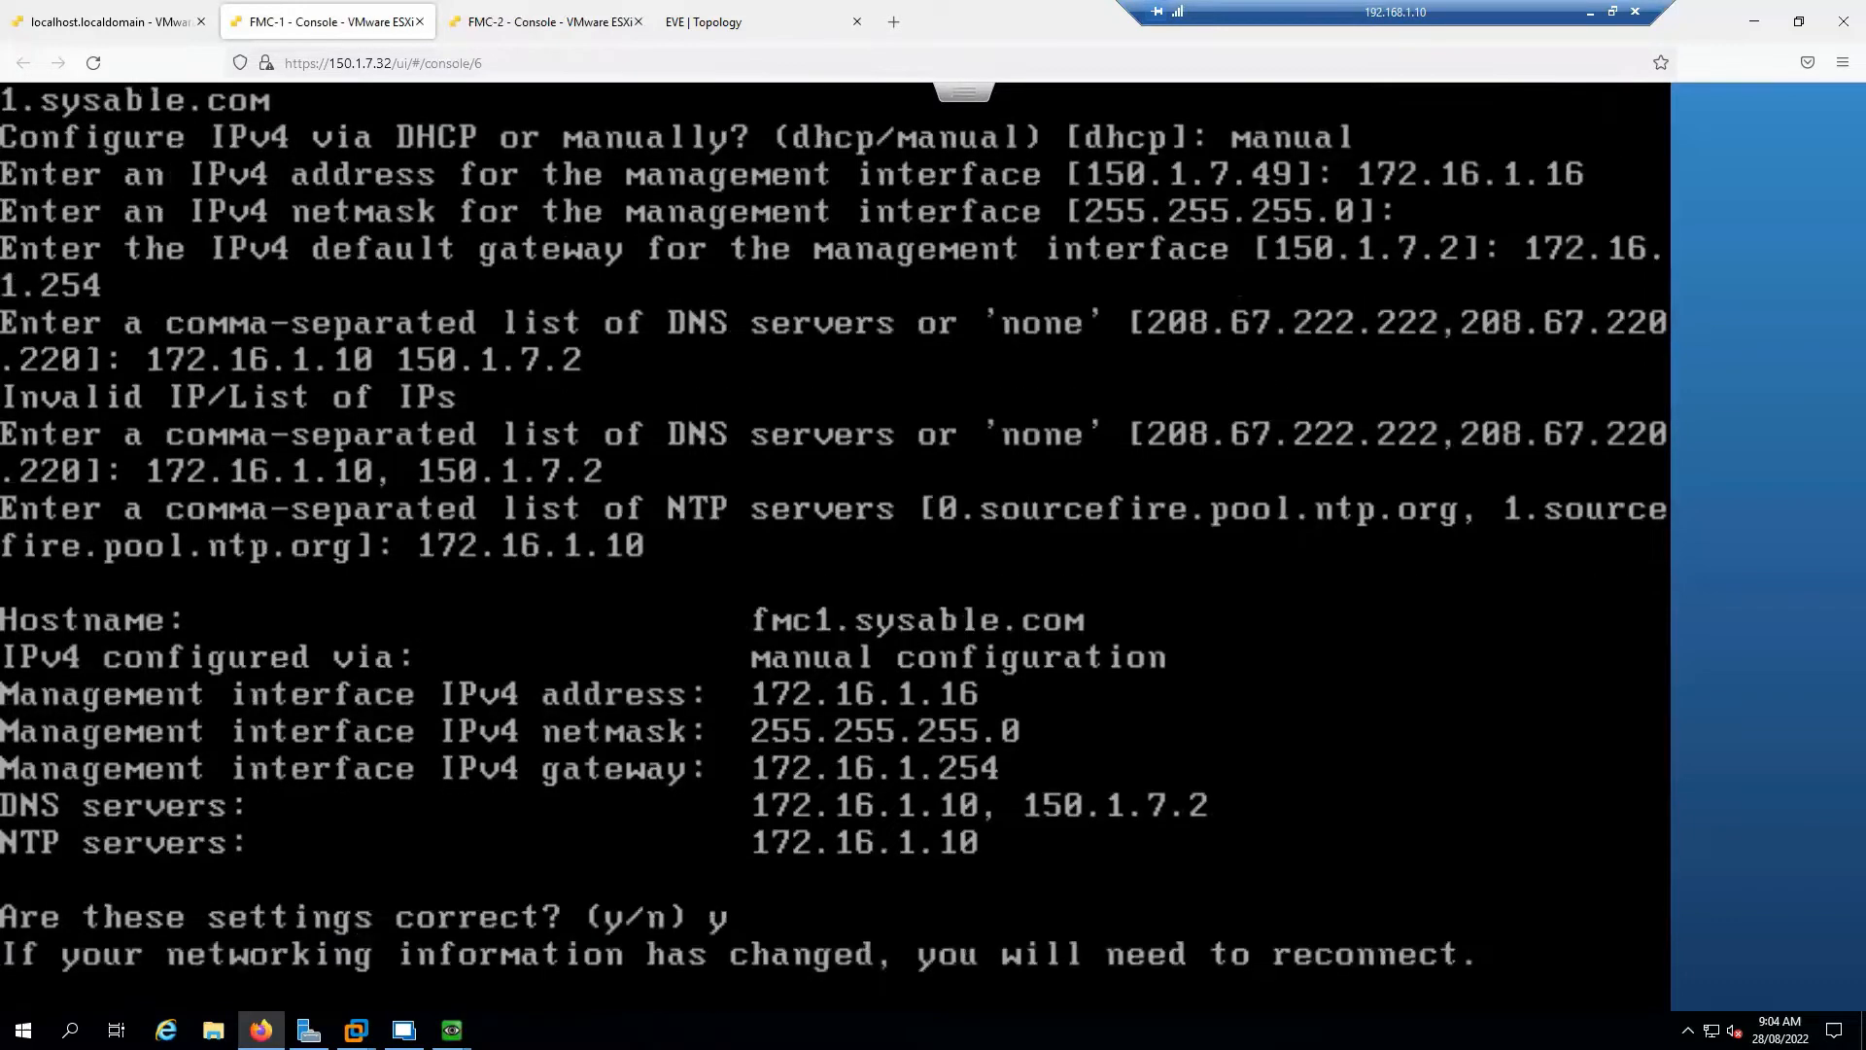
On the FMC-2 console, log in as admin and accept the EULA with 'yes'
click(500, 18)
text(admin)
key(Return)
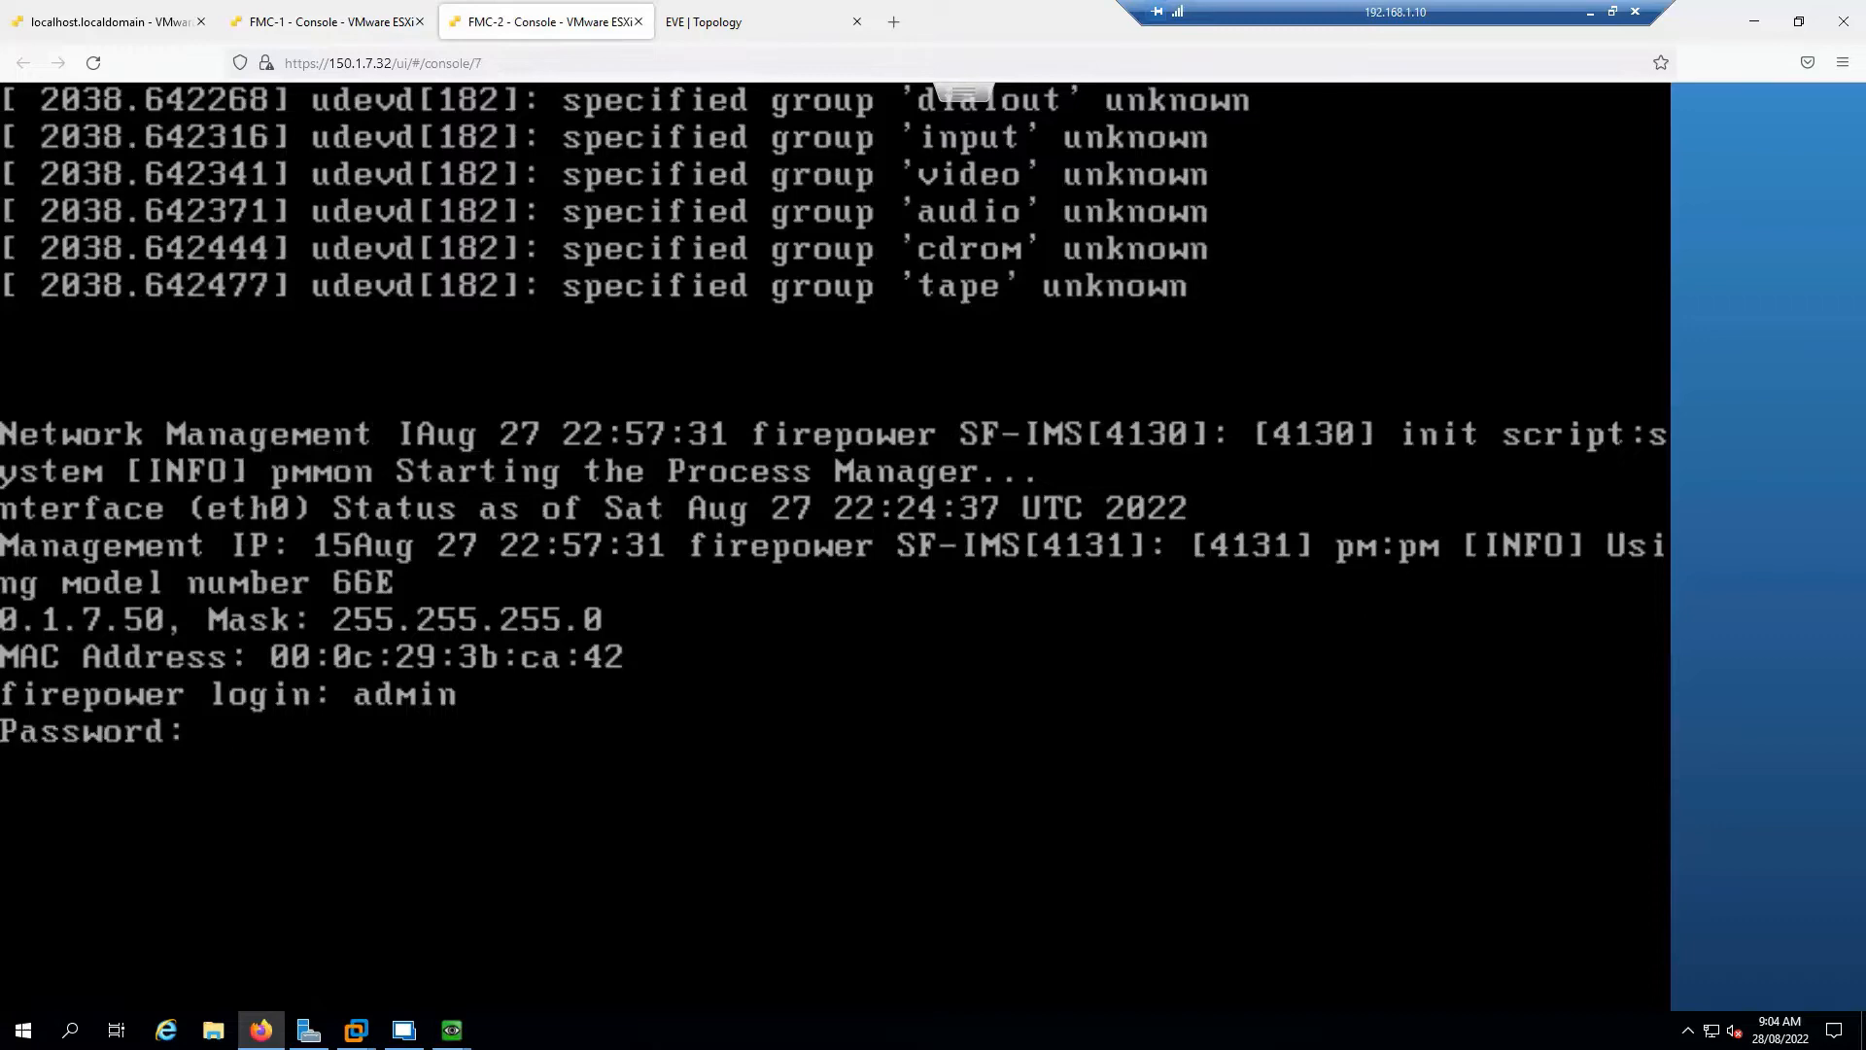
key(Return)
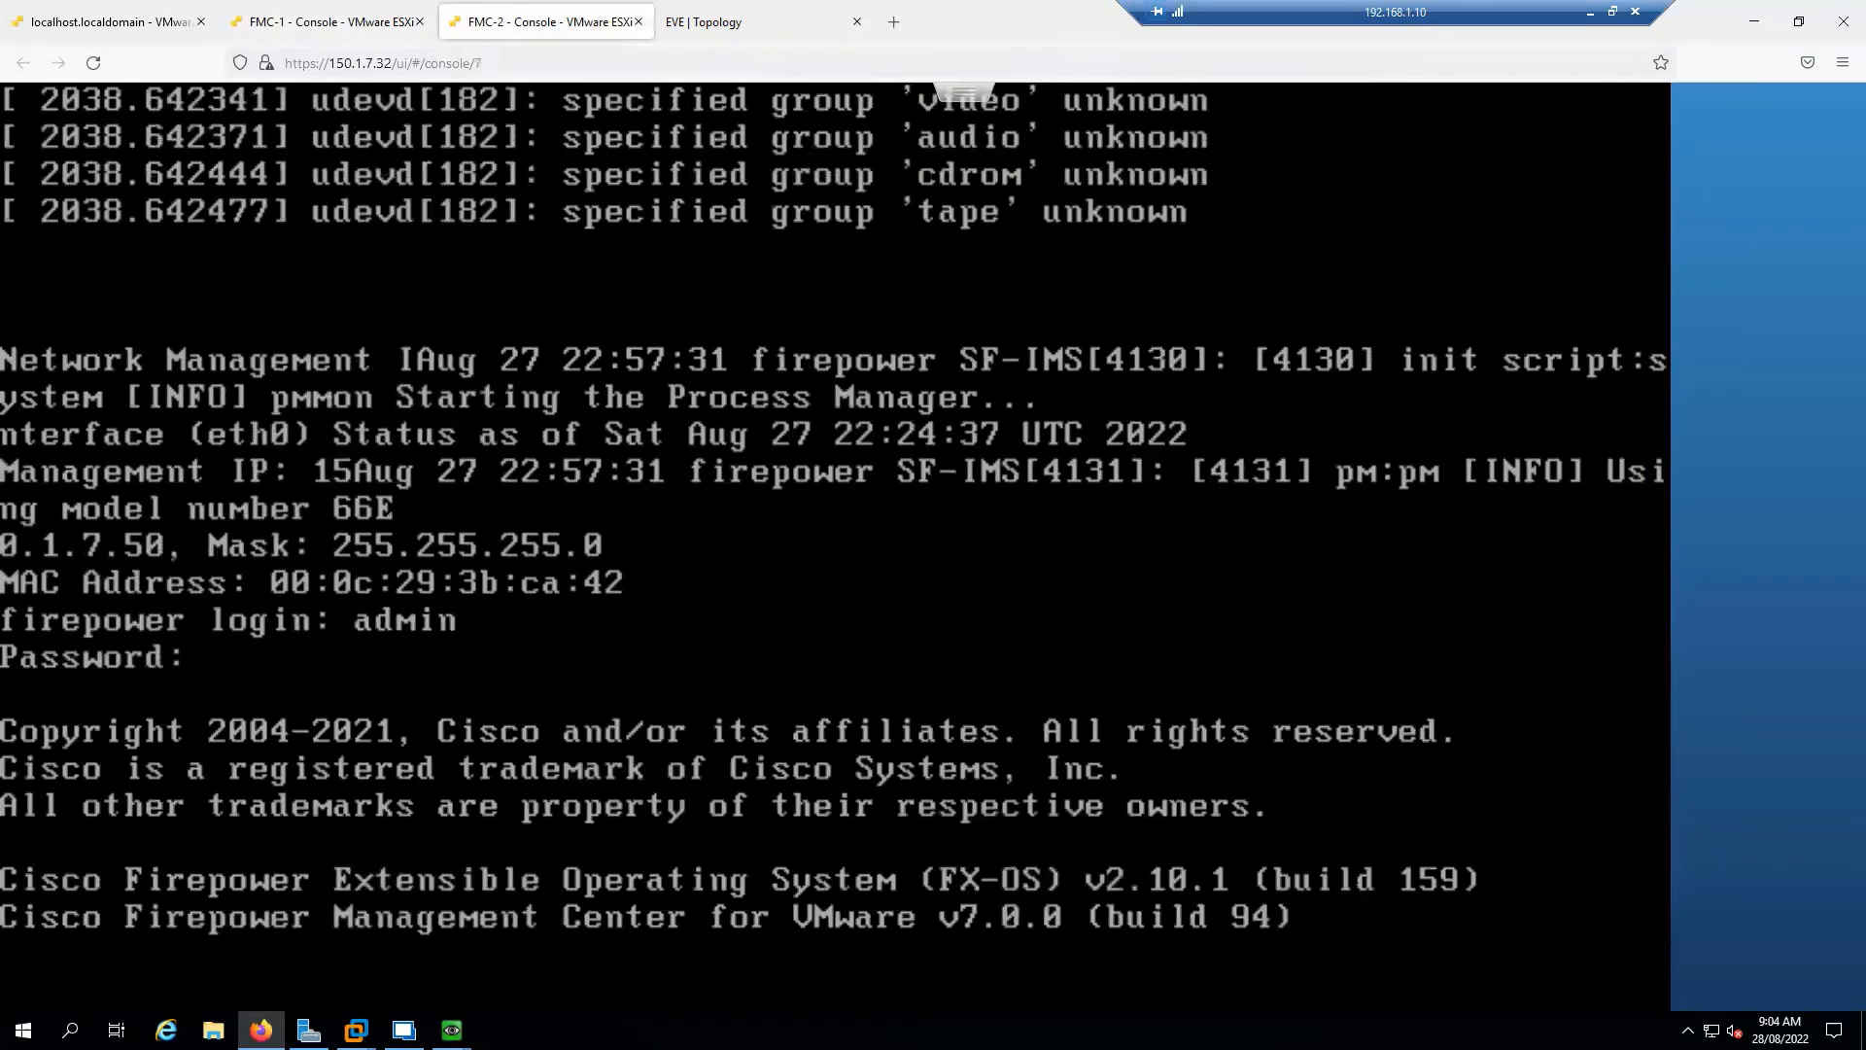
key(Return)
key(space)
key(space)
key(space)
key(space)
key(space)
key(space)
key(space)
key(space)
key(space)
key(space)
key(space)
key(space)
key(space)
key(space)
key(space)
key(space)
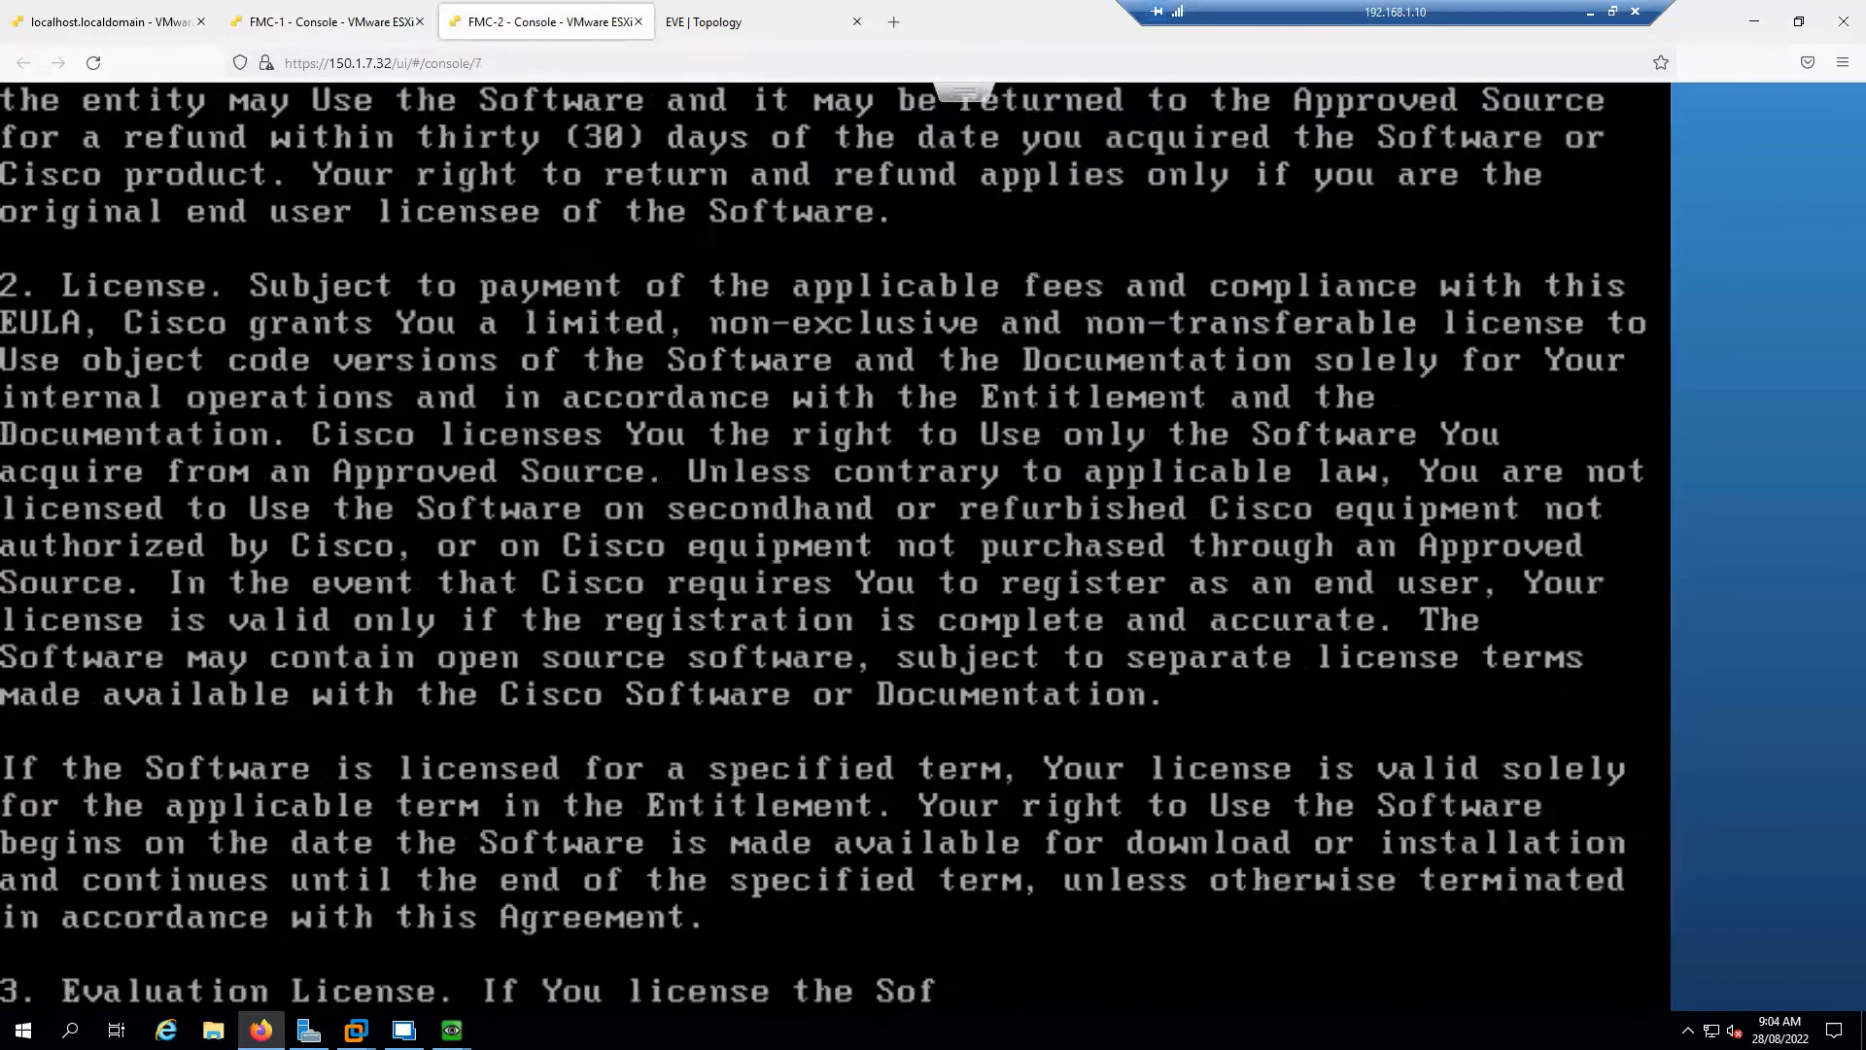
text(yes)
key(Return)
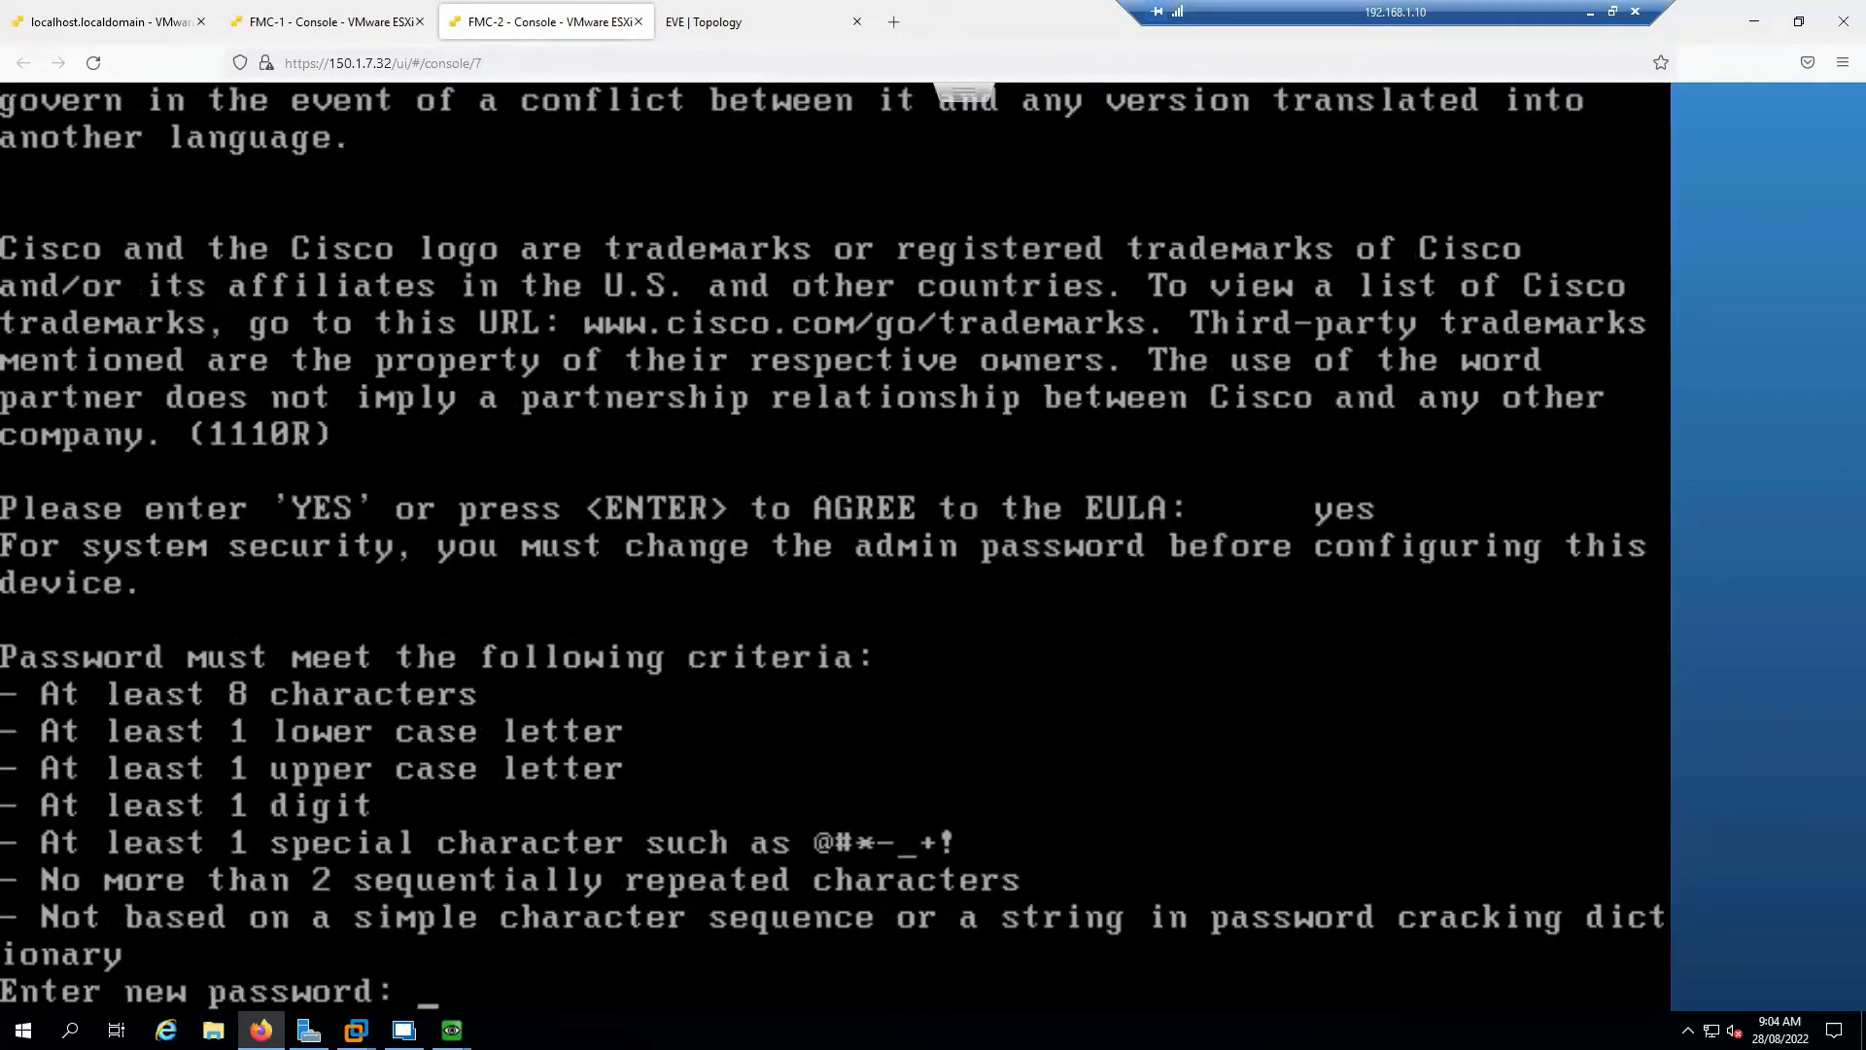
Set a new admin password and hostname fmc2.sysable.com
key(Return)
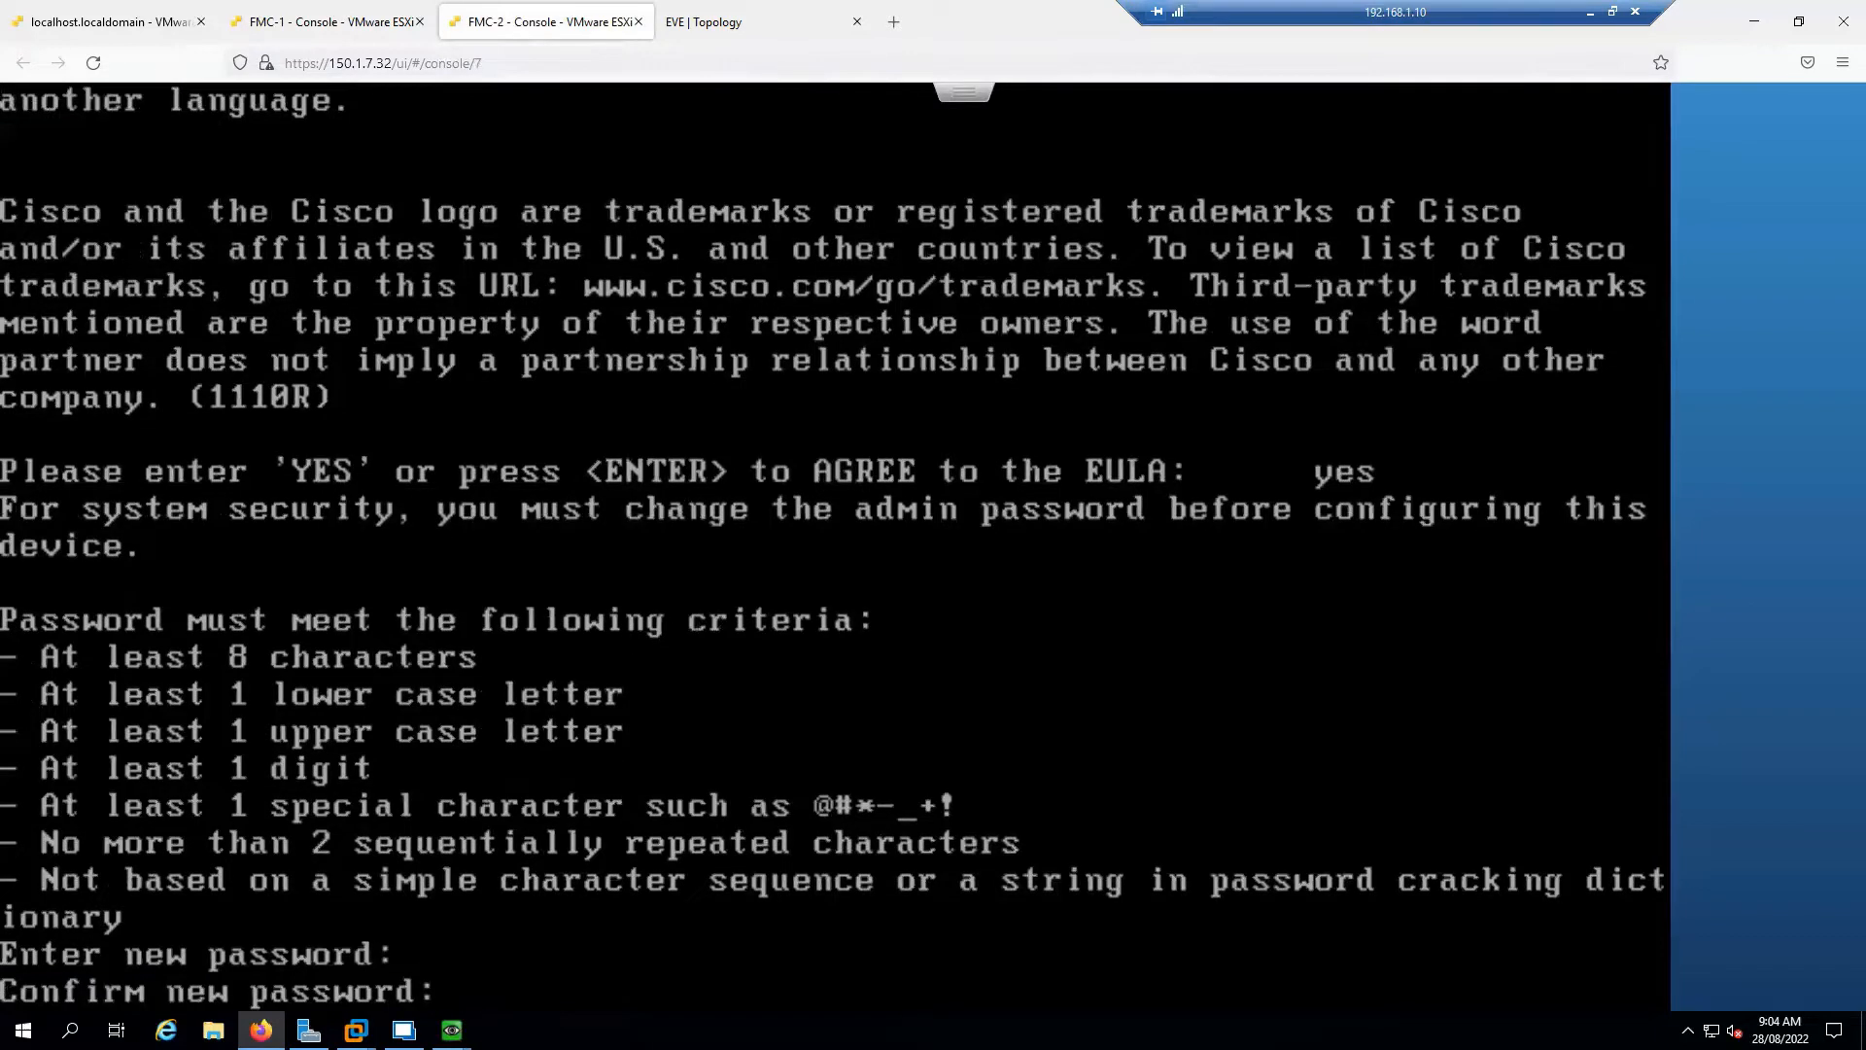
key(Return)
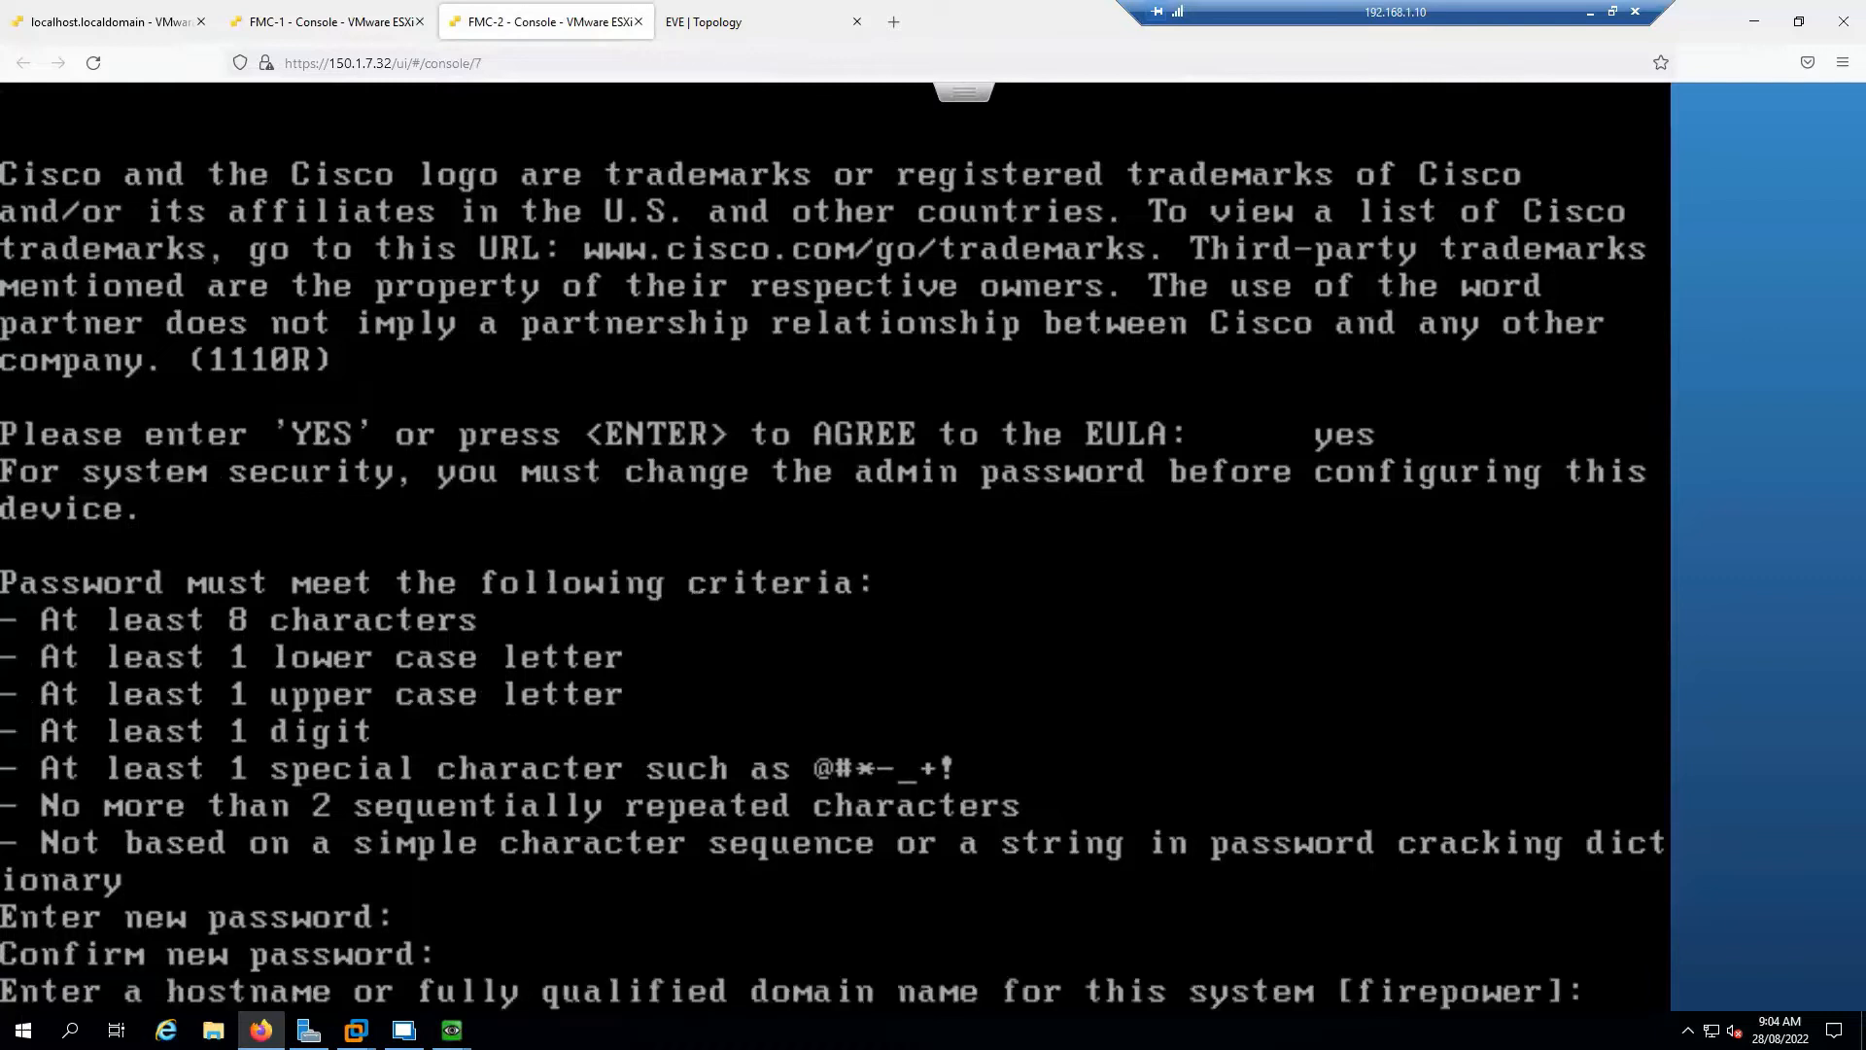
text(fmc2.)
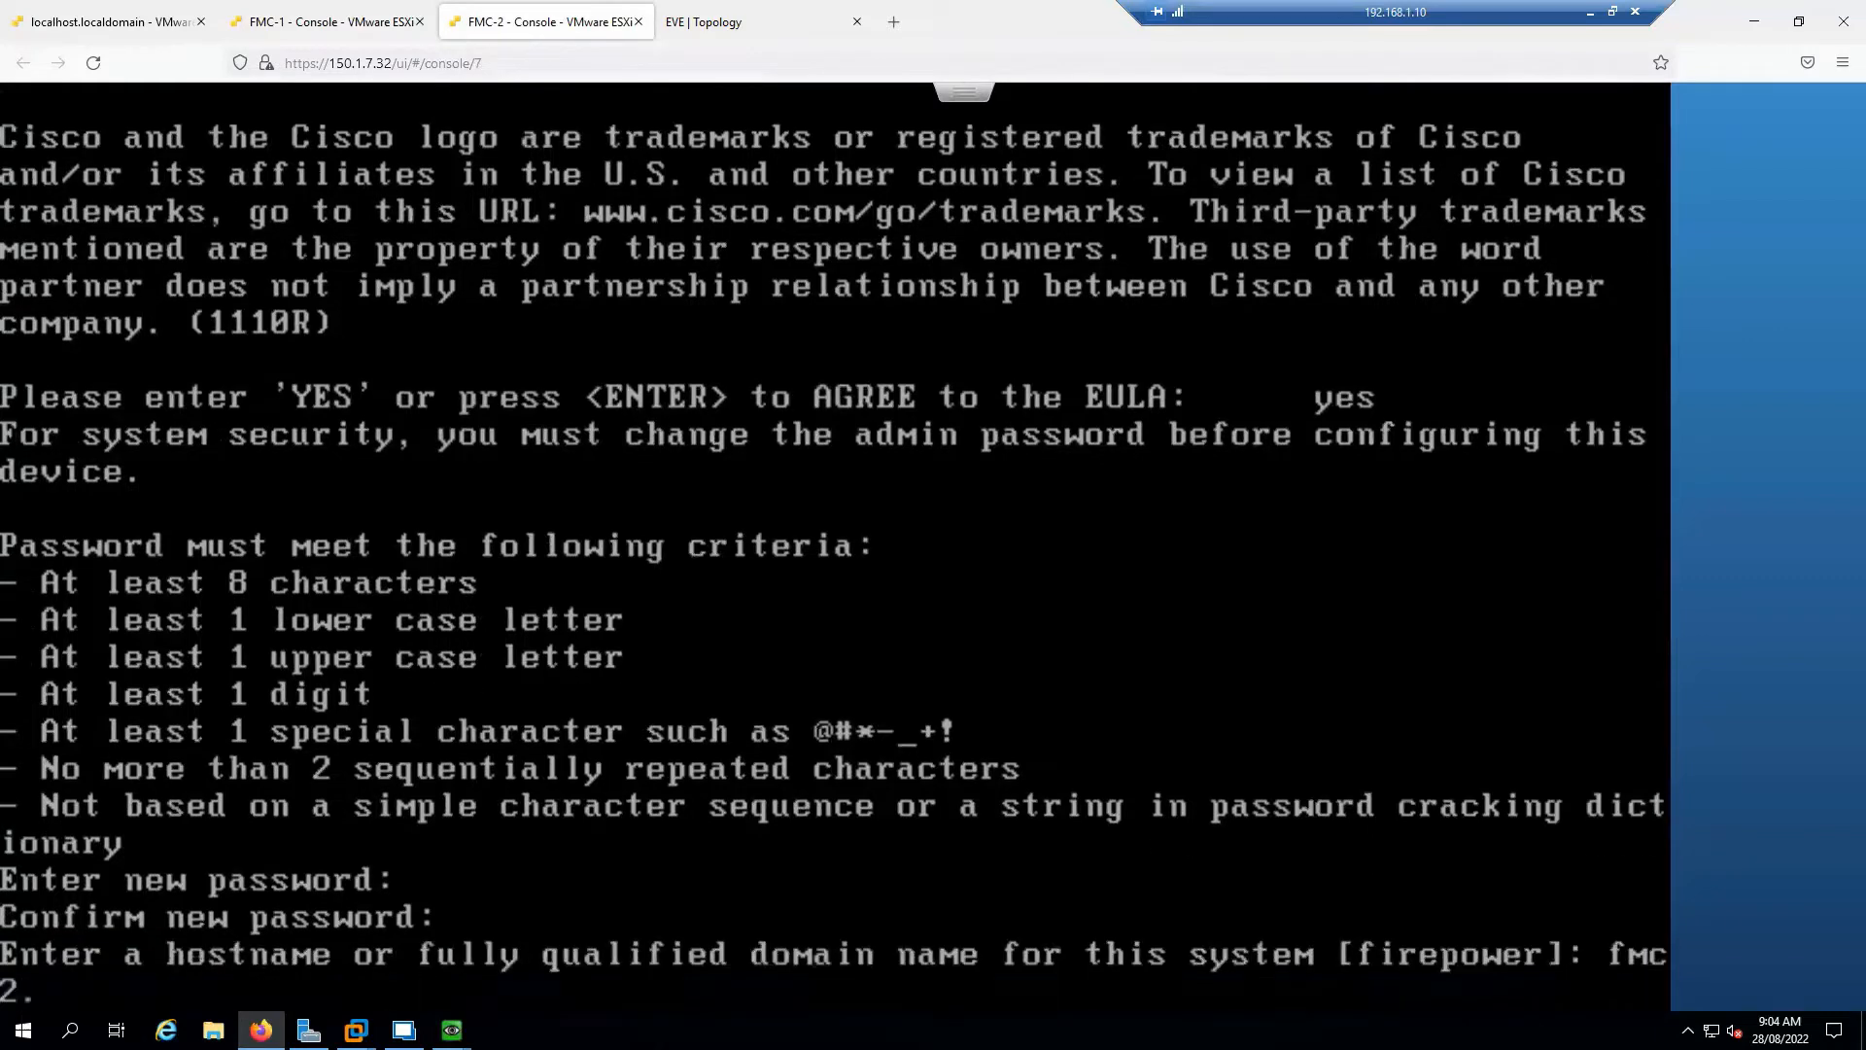
text(sysable.com)
key(Return)
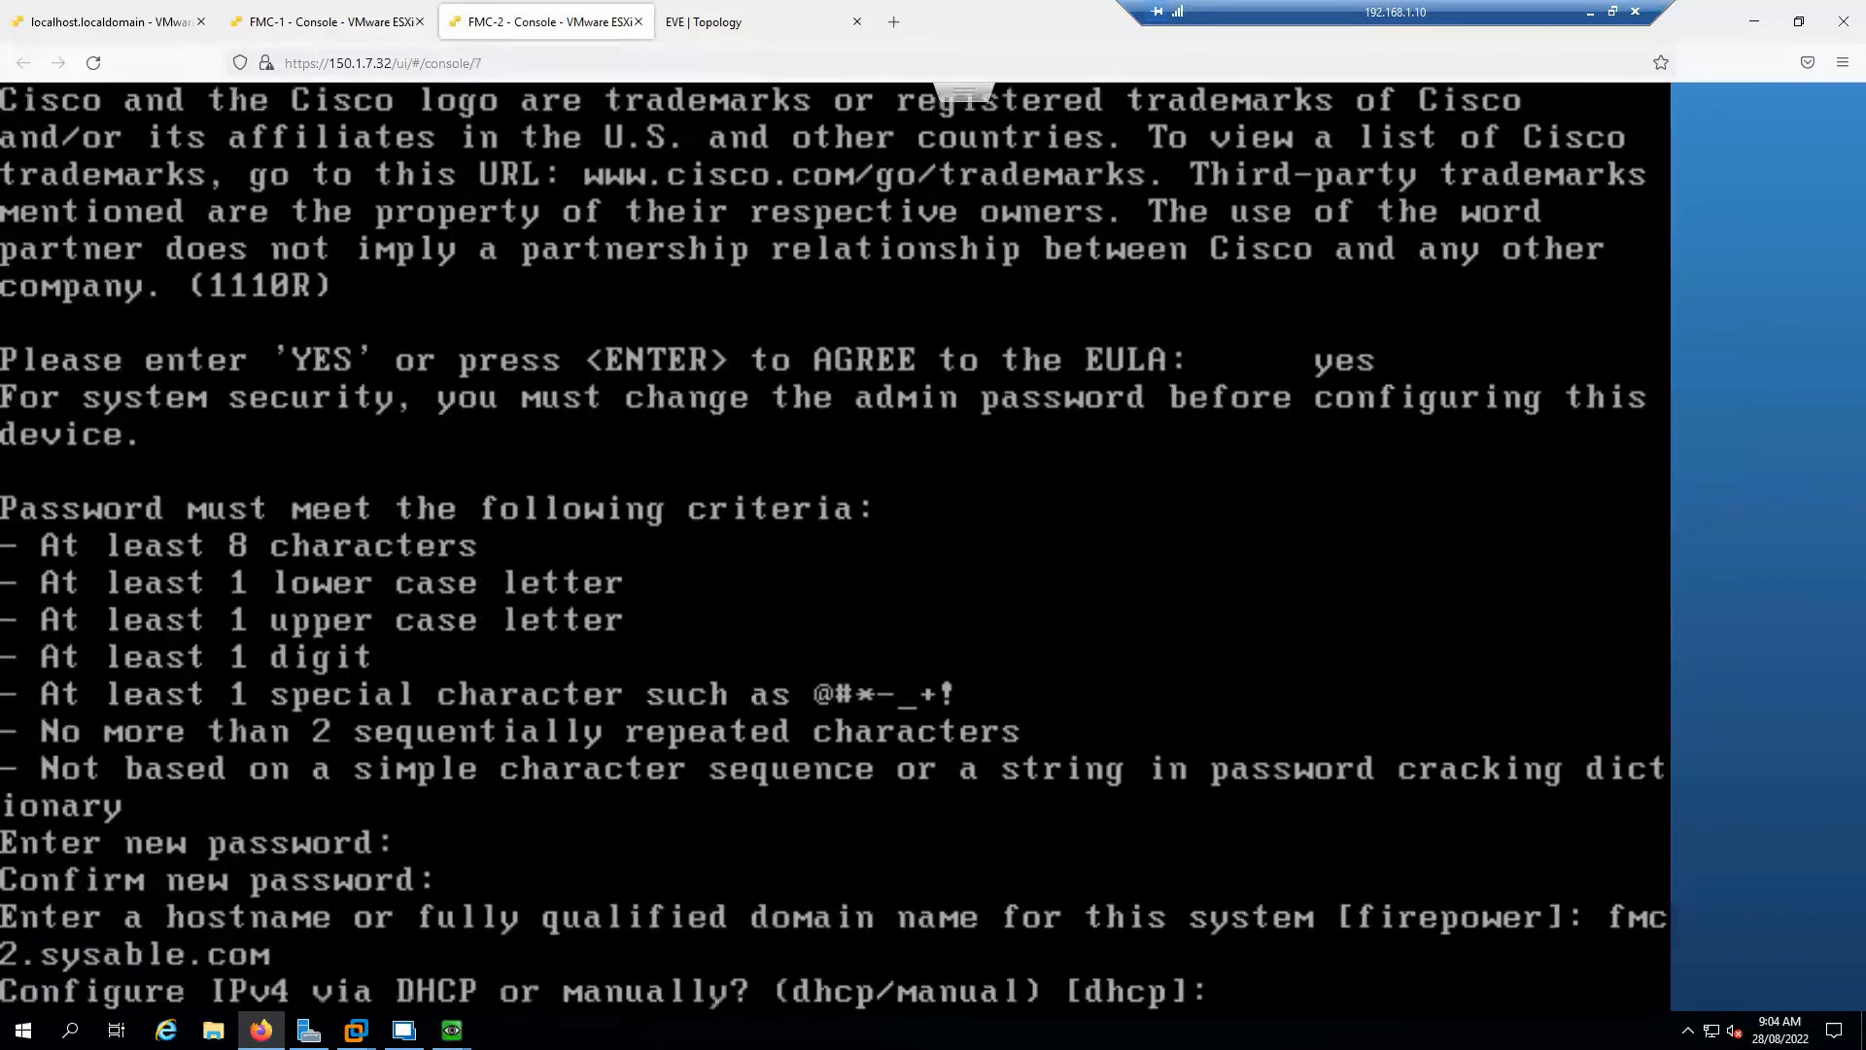
Choose manual IPv4 with address 172.16.1.17, netmask 255.255.255.0 and gateway 172.16.1.254
text(172.)
key(BackSpace)
key(BackSpace)
key(BackSpace)
key(BackSpace)
text(manual)
key(Return)
text(172.16)
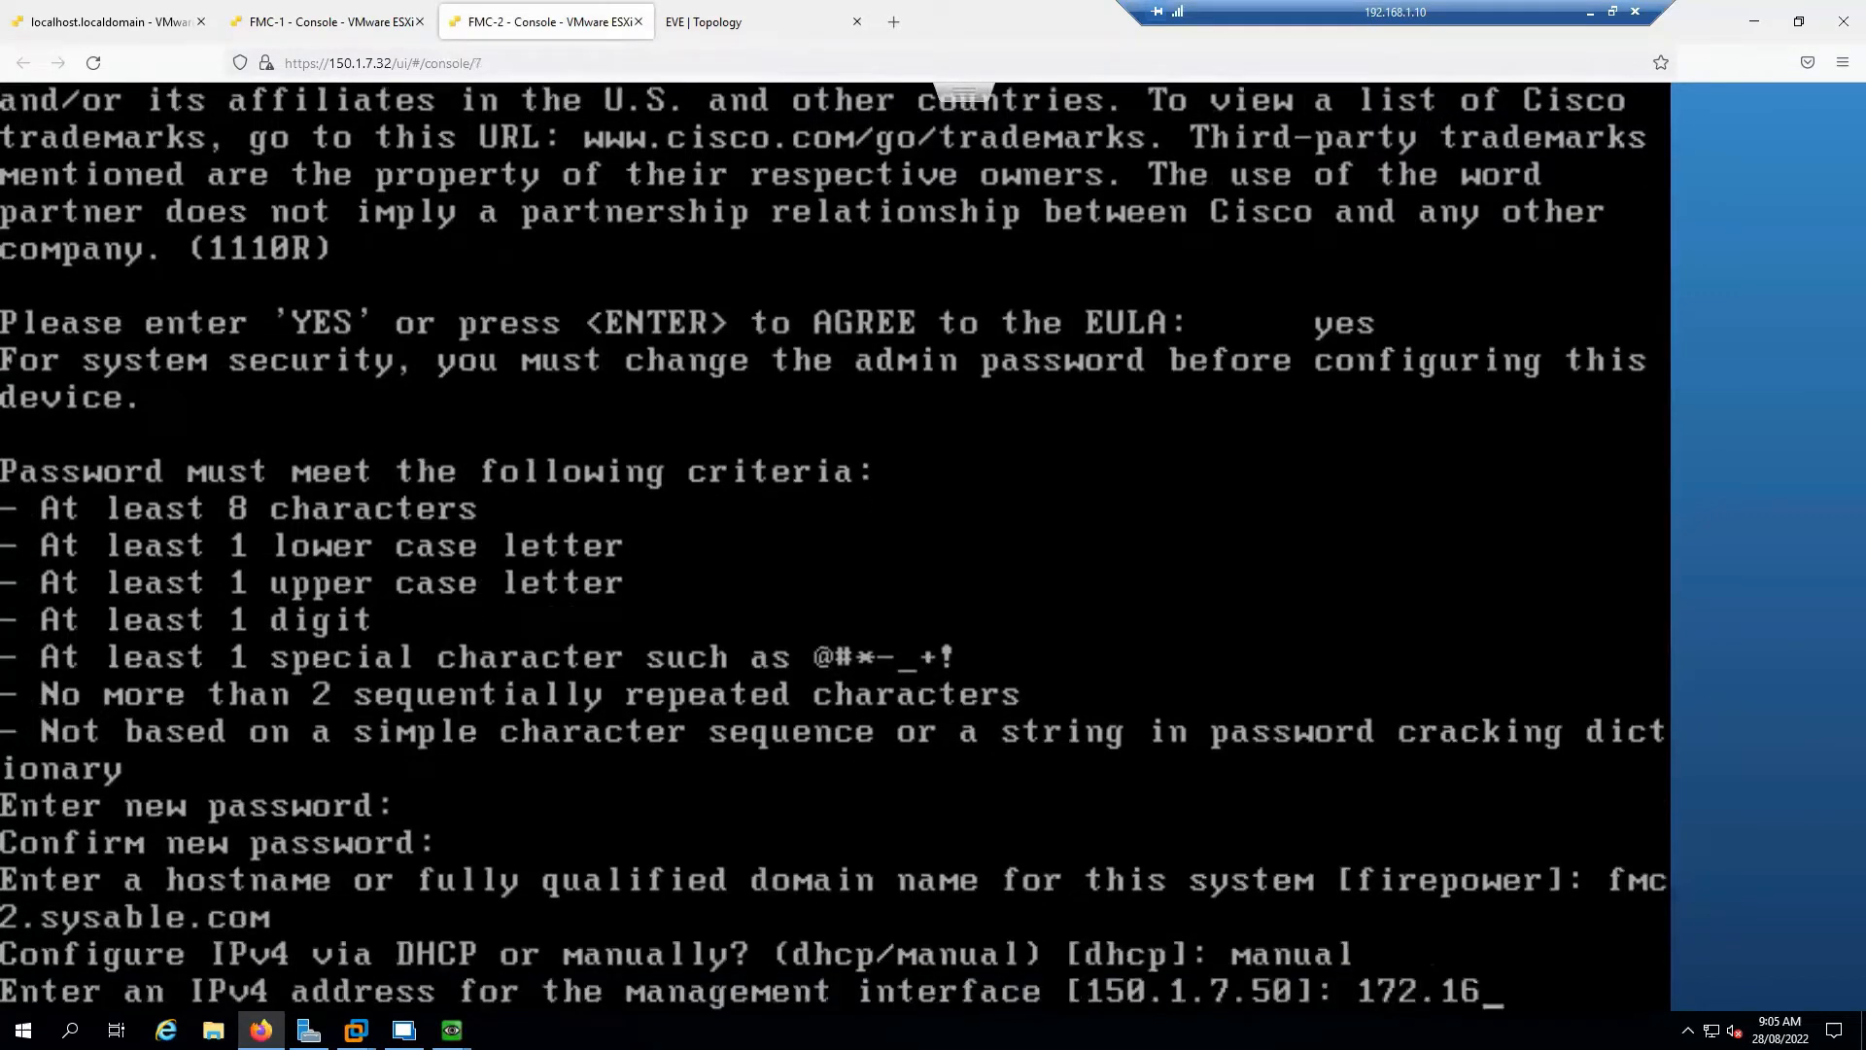
text(.1.17)
key(Return)
key(Return)
text(172.1)
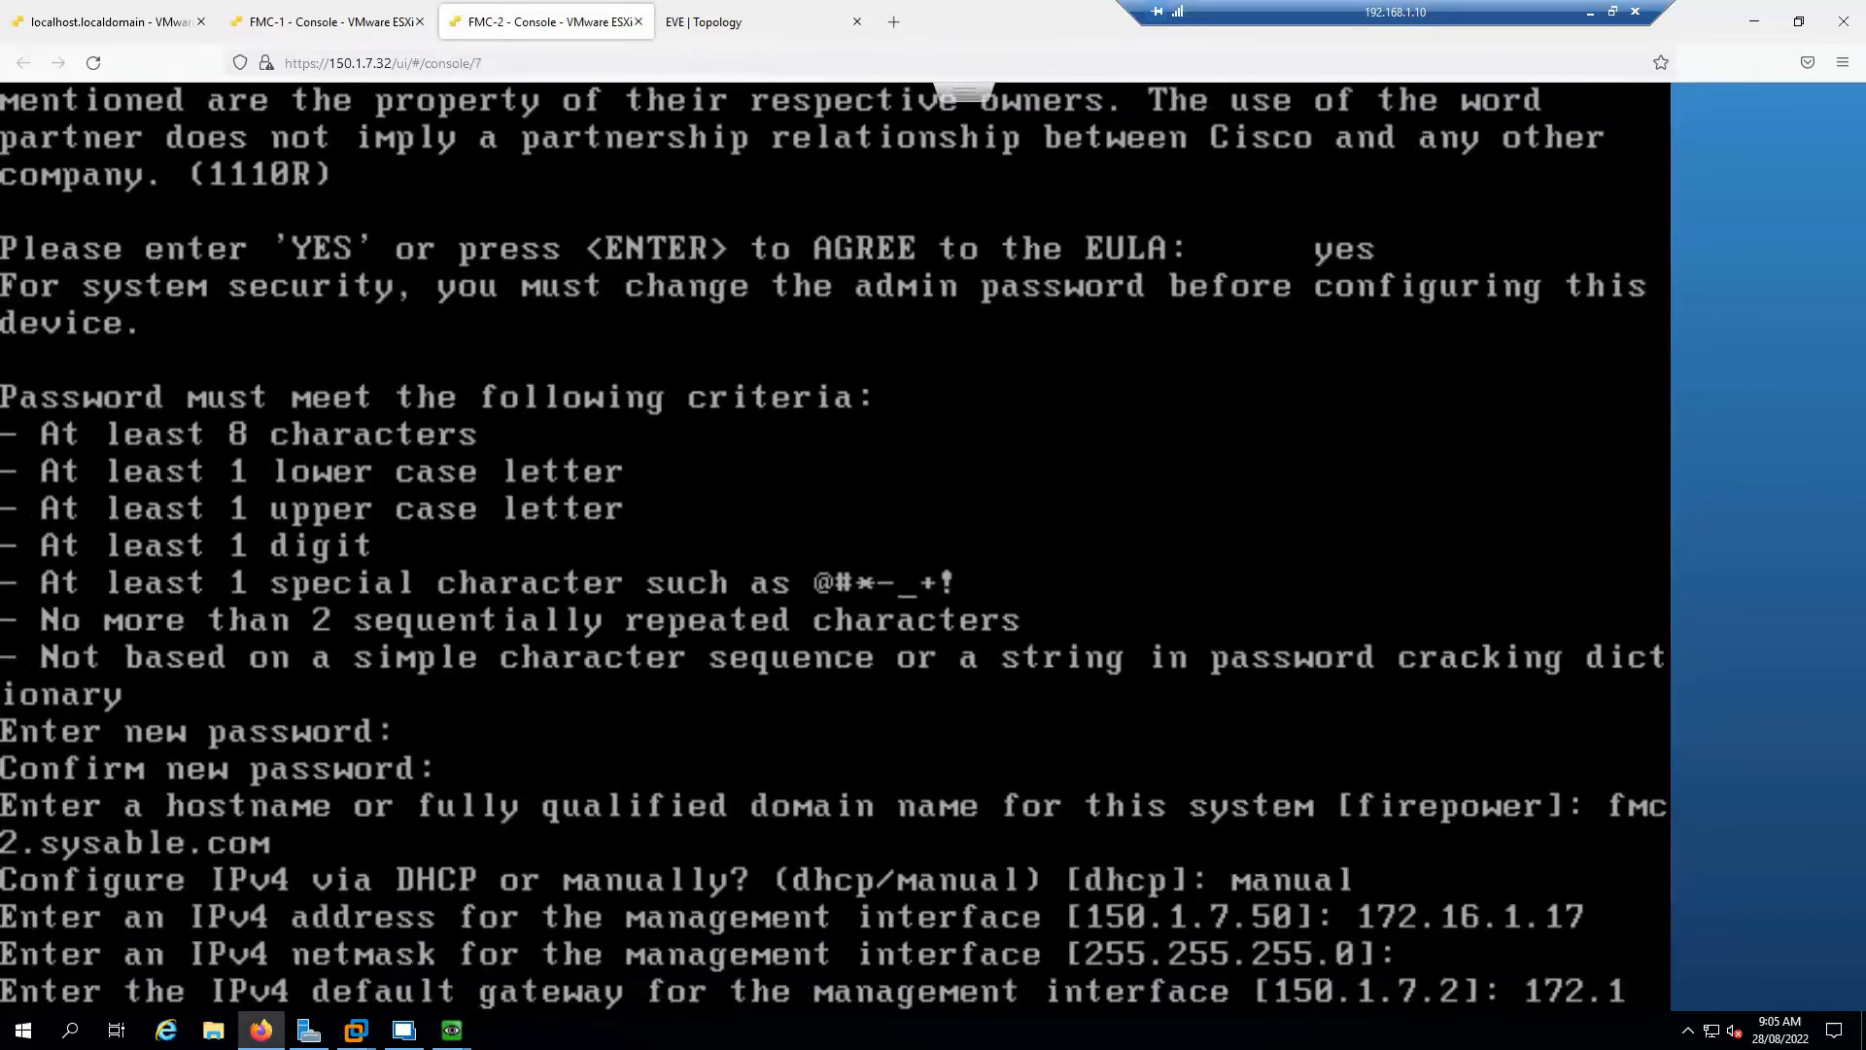
text(6.1.254)
key(Return)
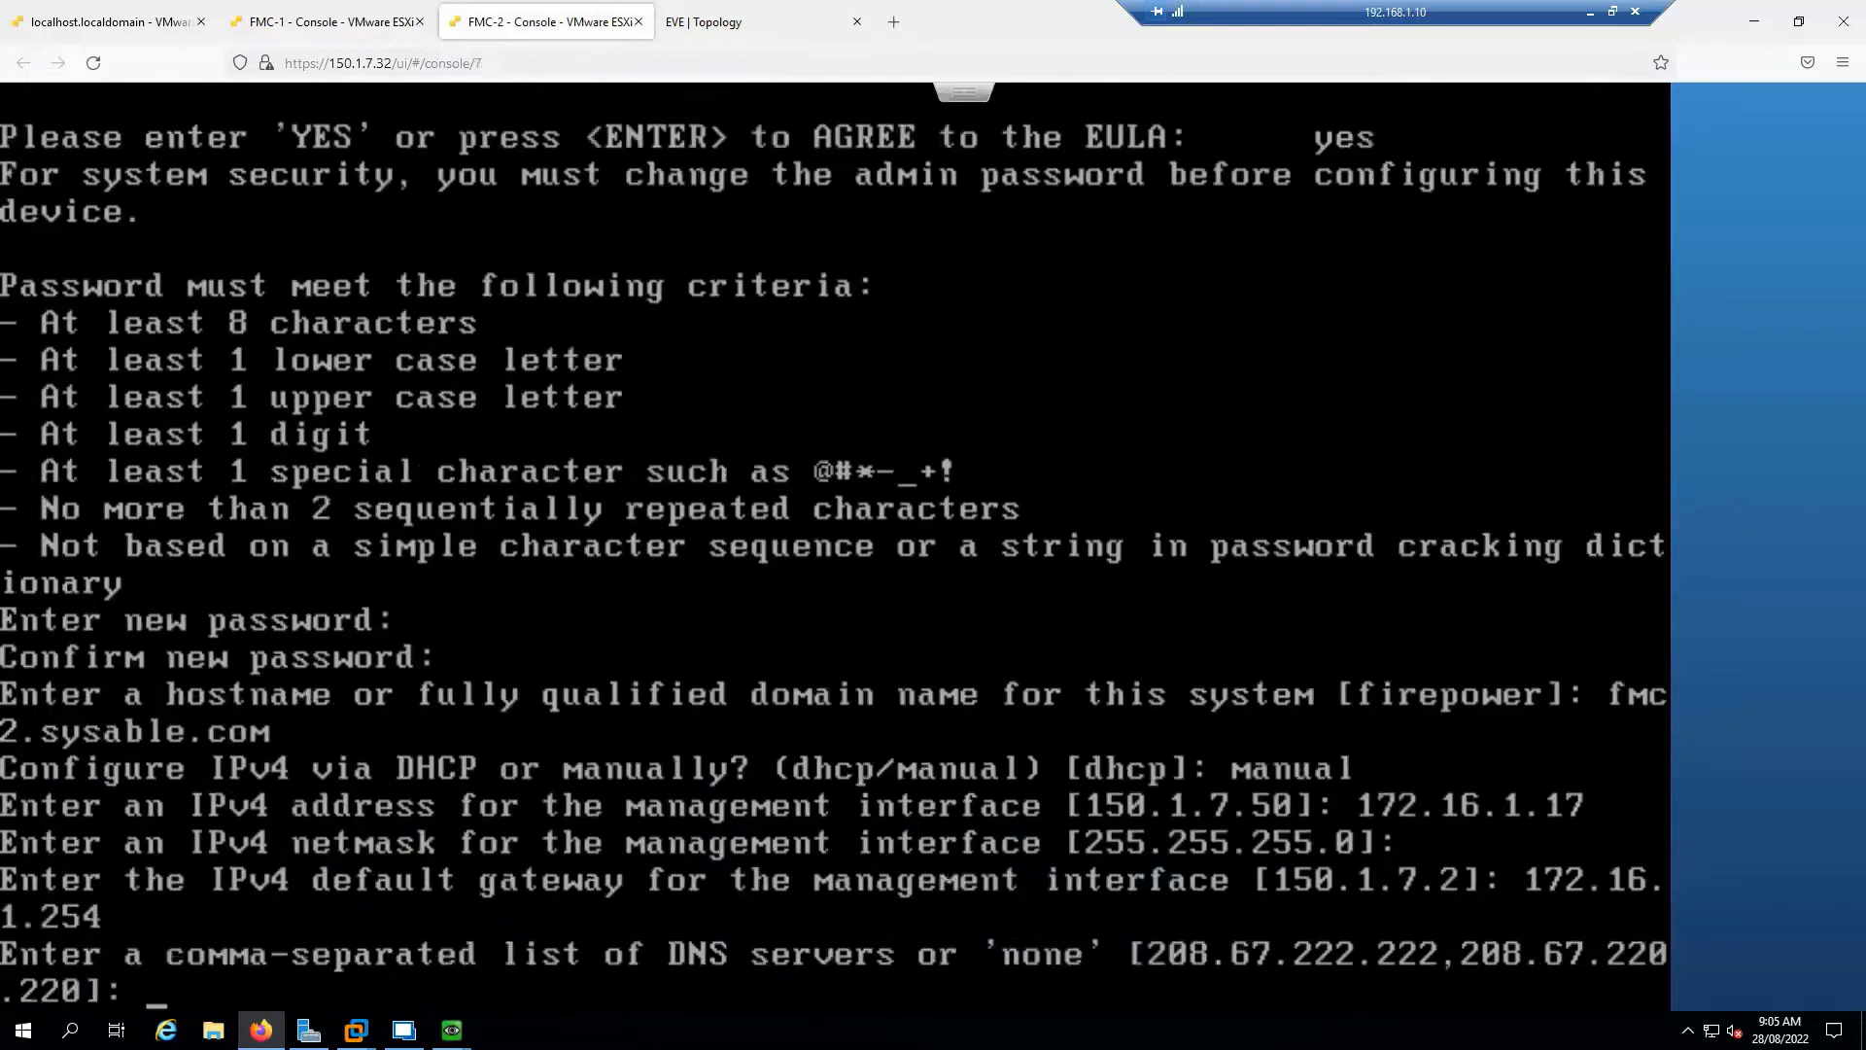
Set DNS servers 172.16.1.10, 150.1.7.2 and NTP 172.16.1.10, then confirm with 'y'
text(172.16)
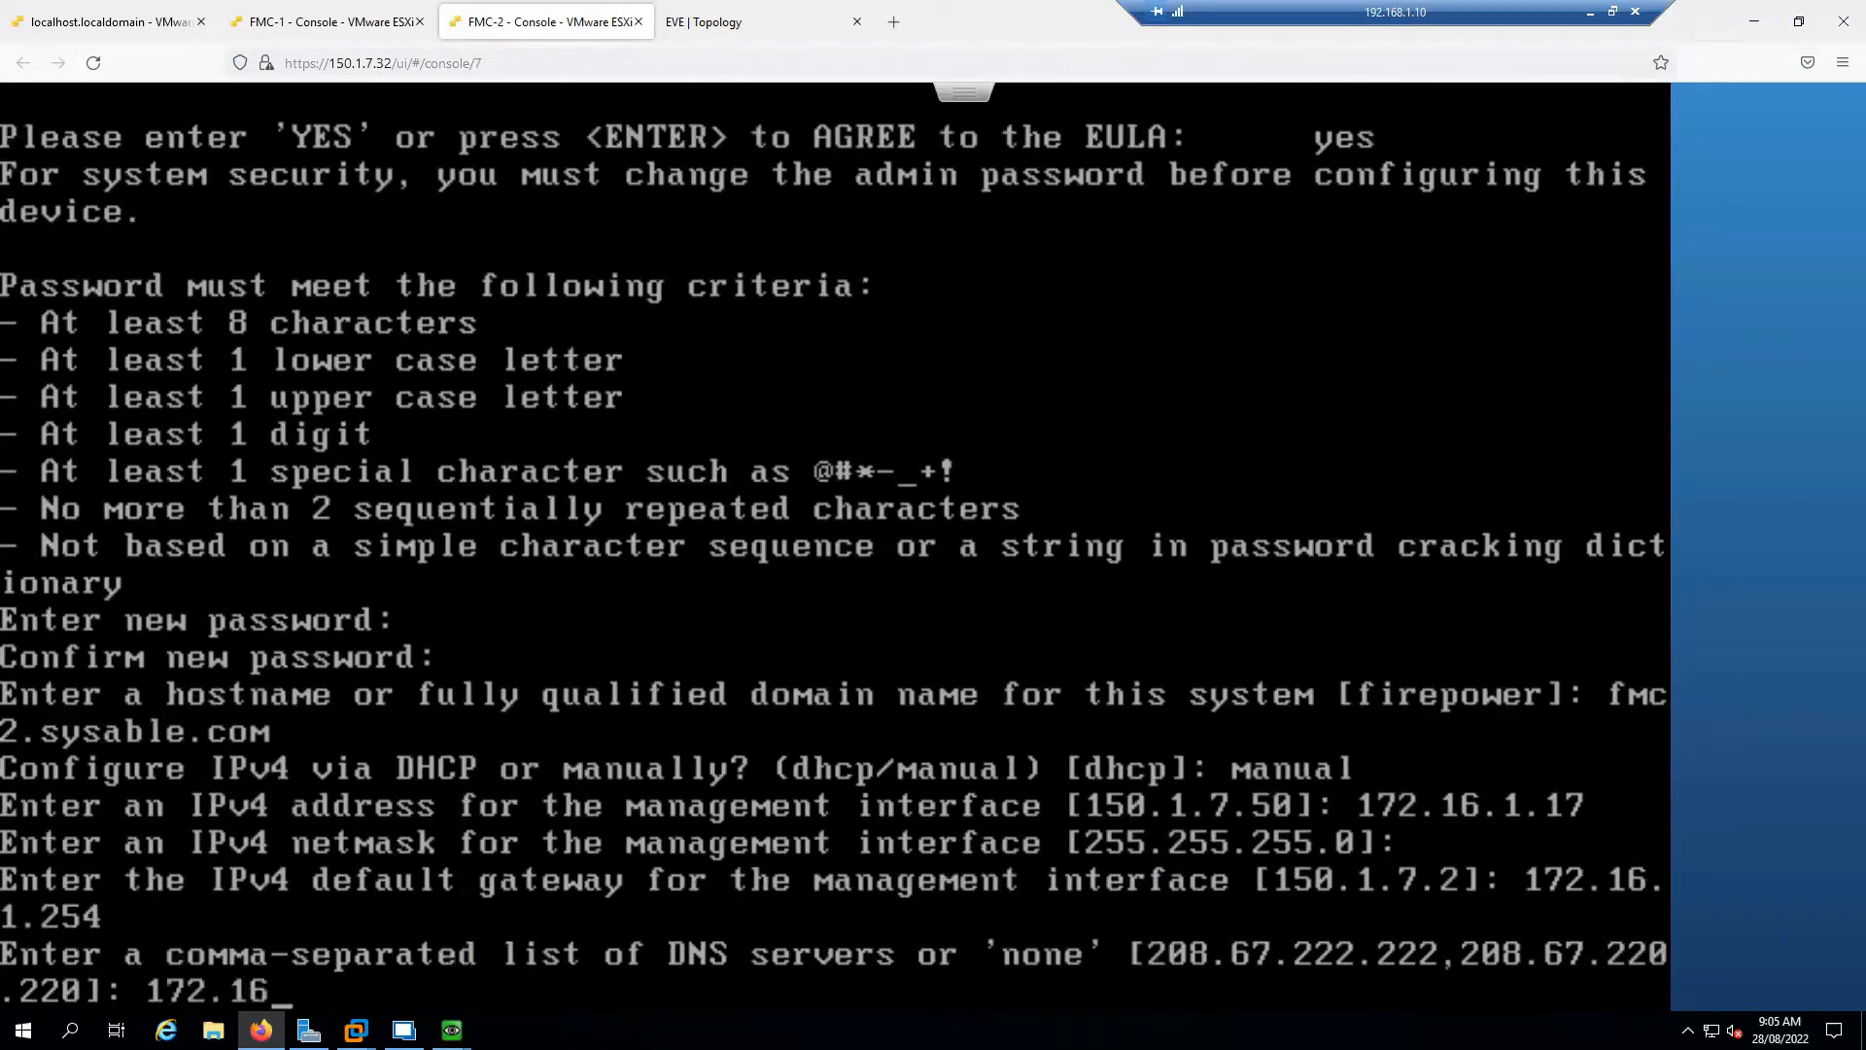
text(.1.10, 150)
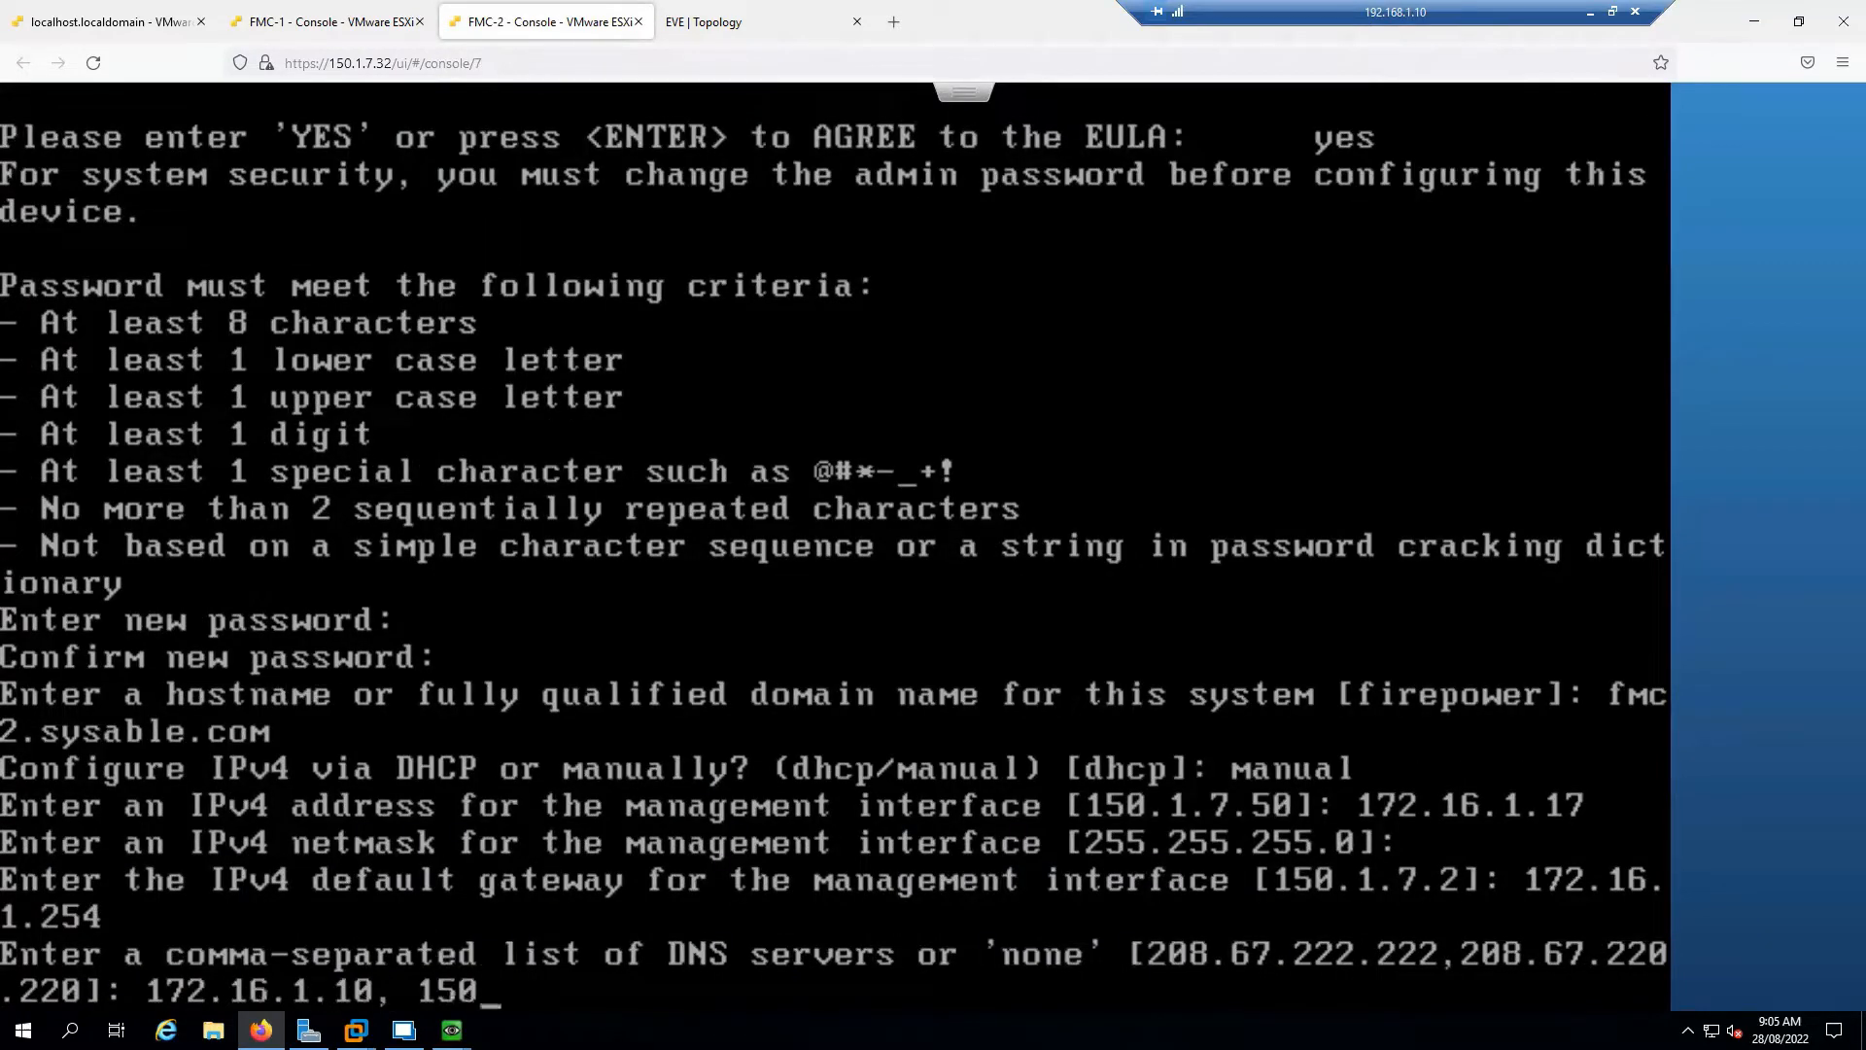
text(.1.7.2)
key(Return)
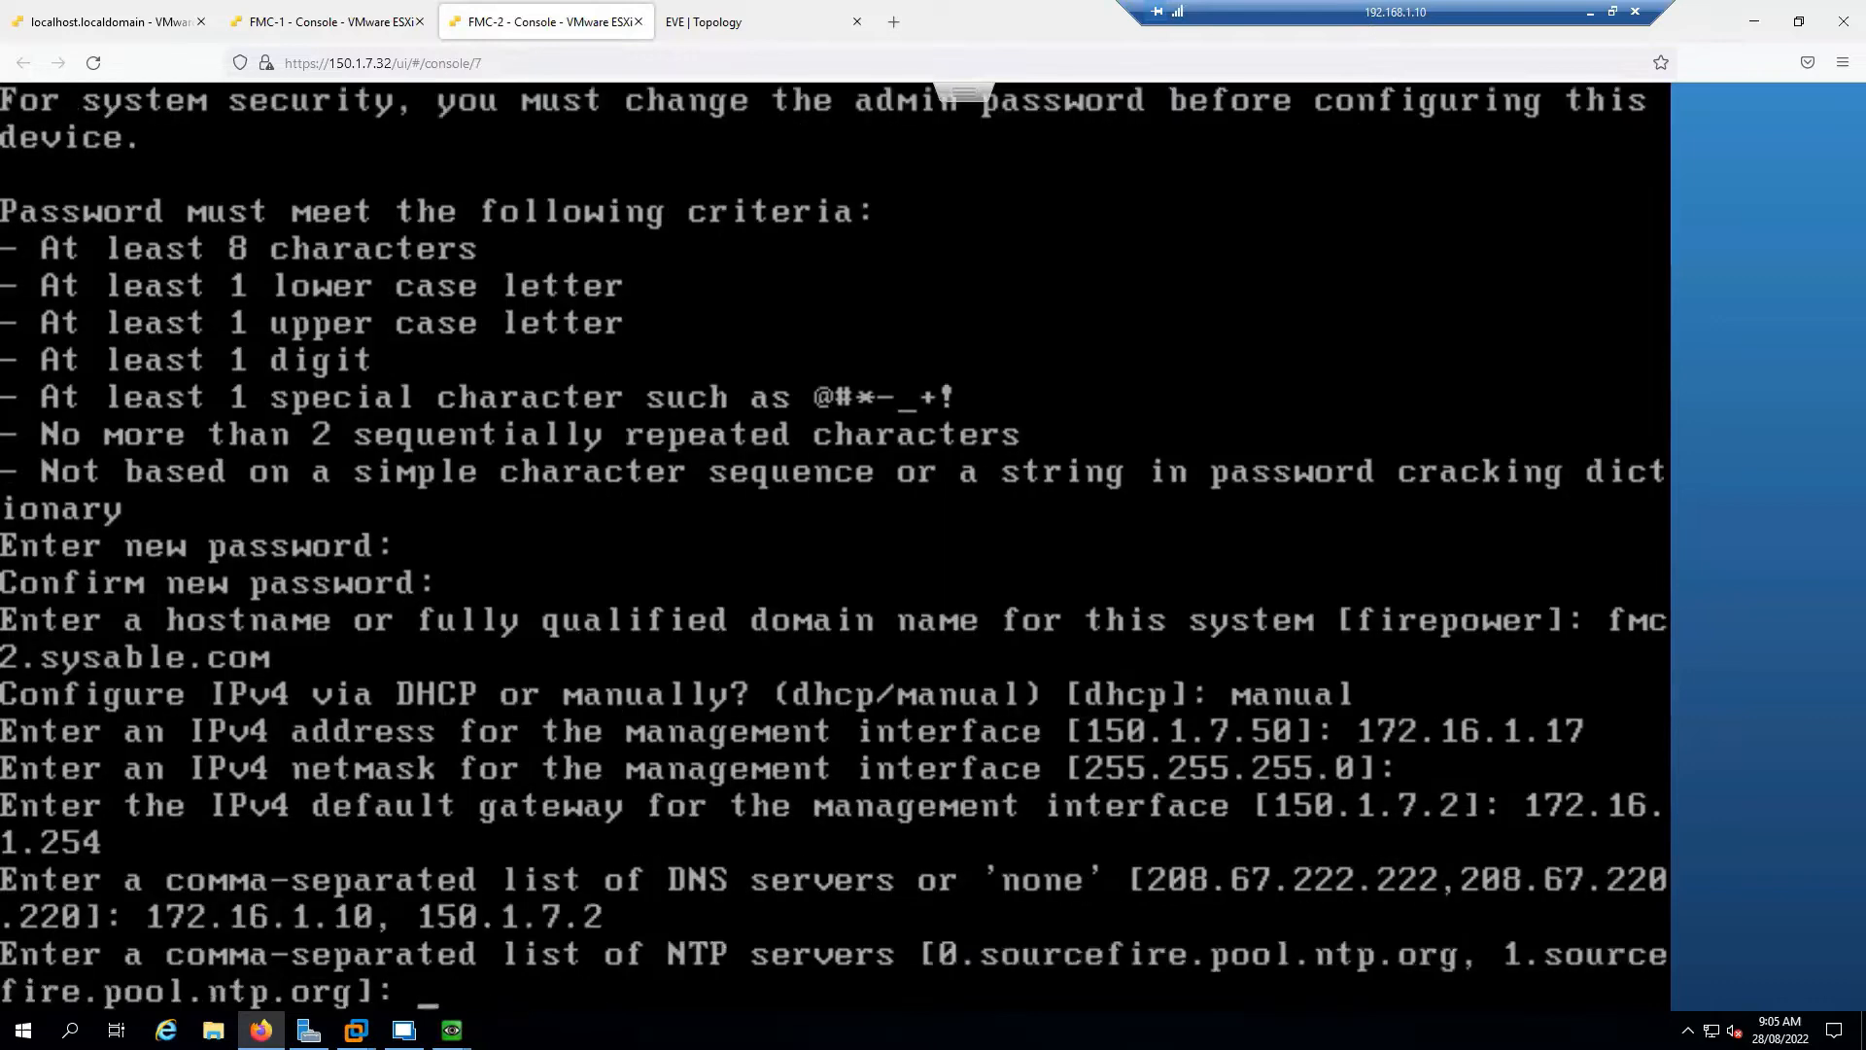
text(172.16)
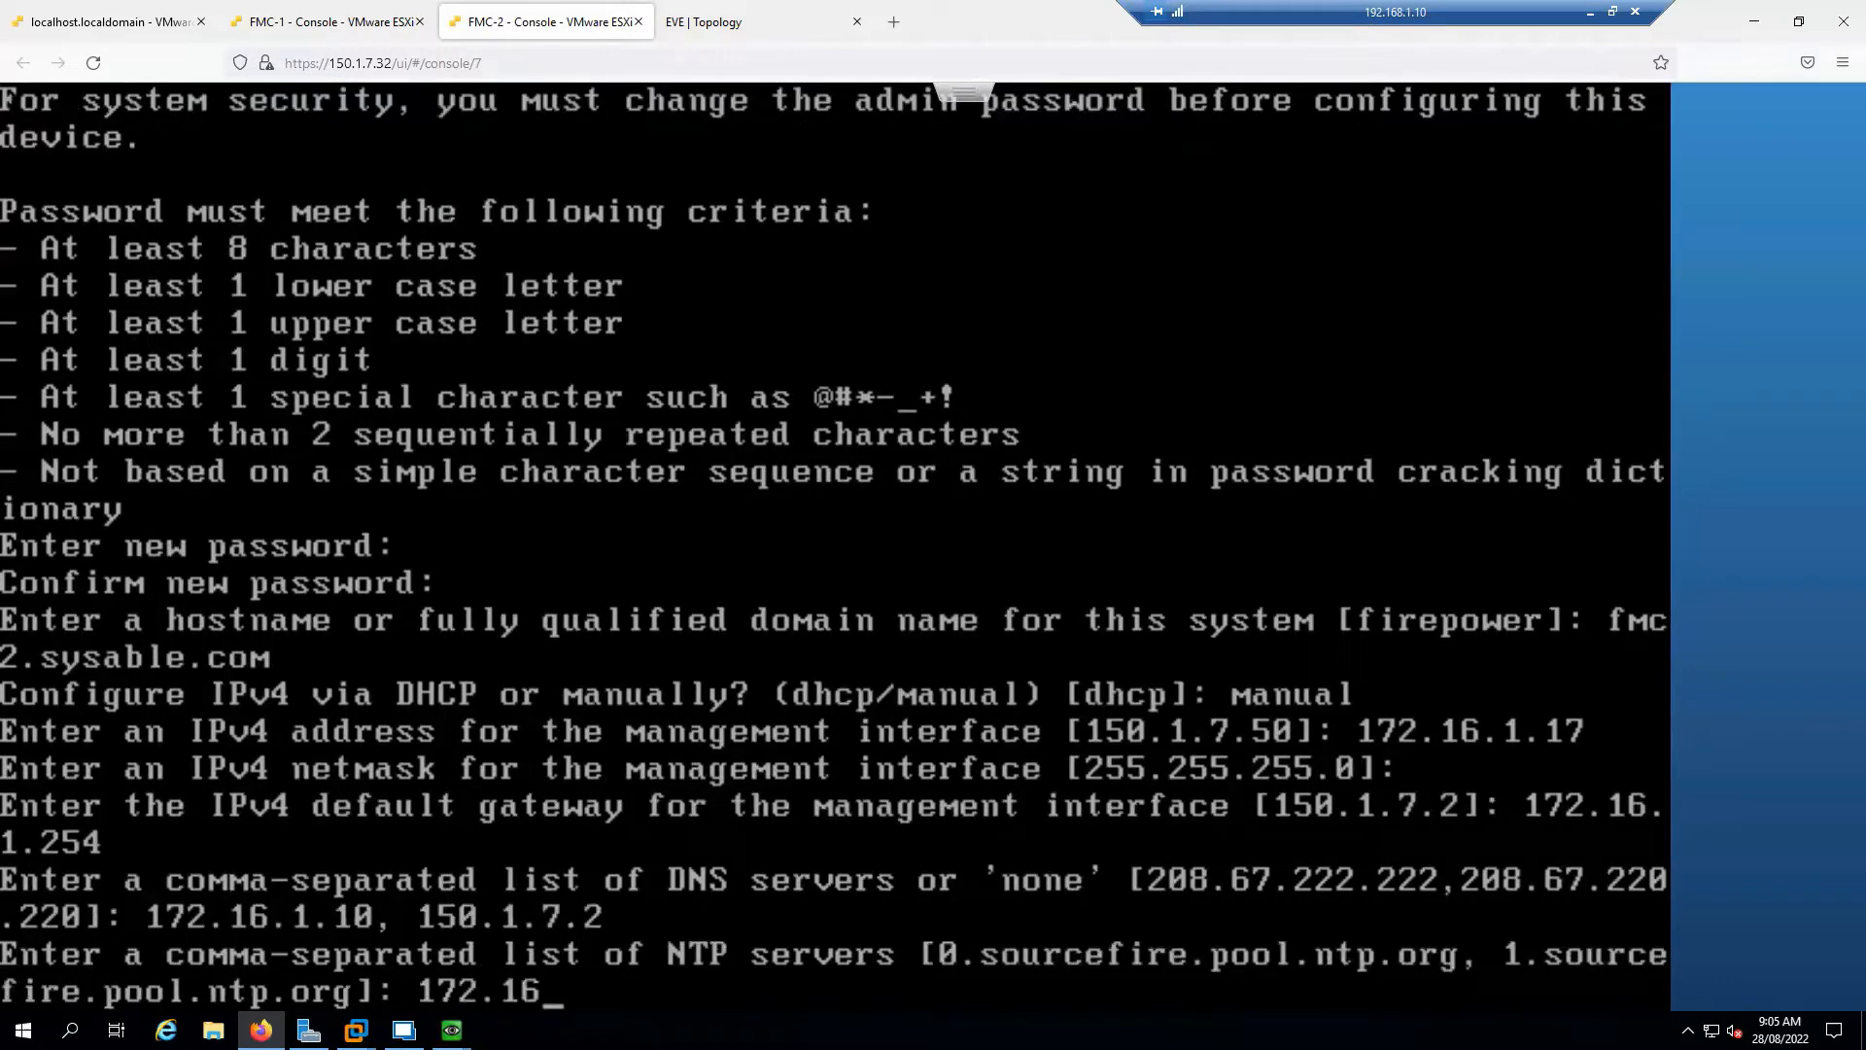
text(.1.10)
key(Return)
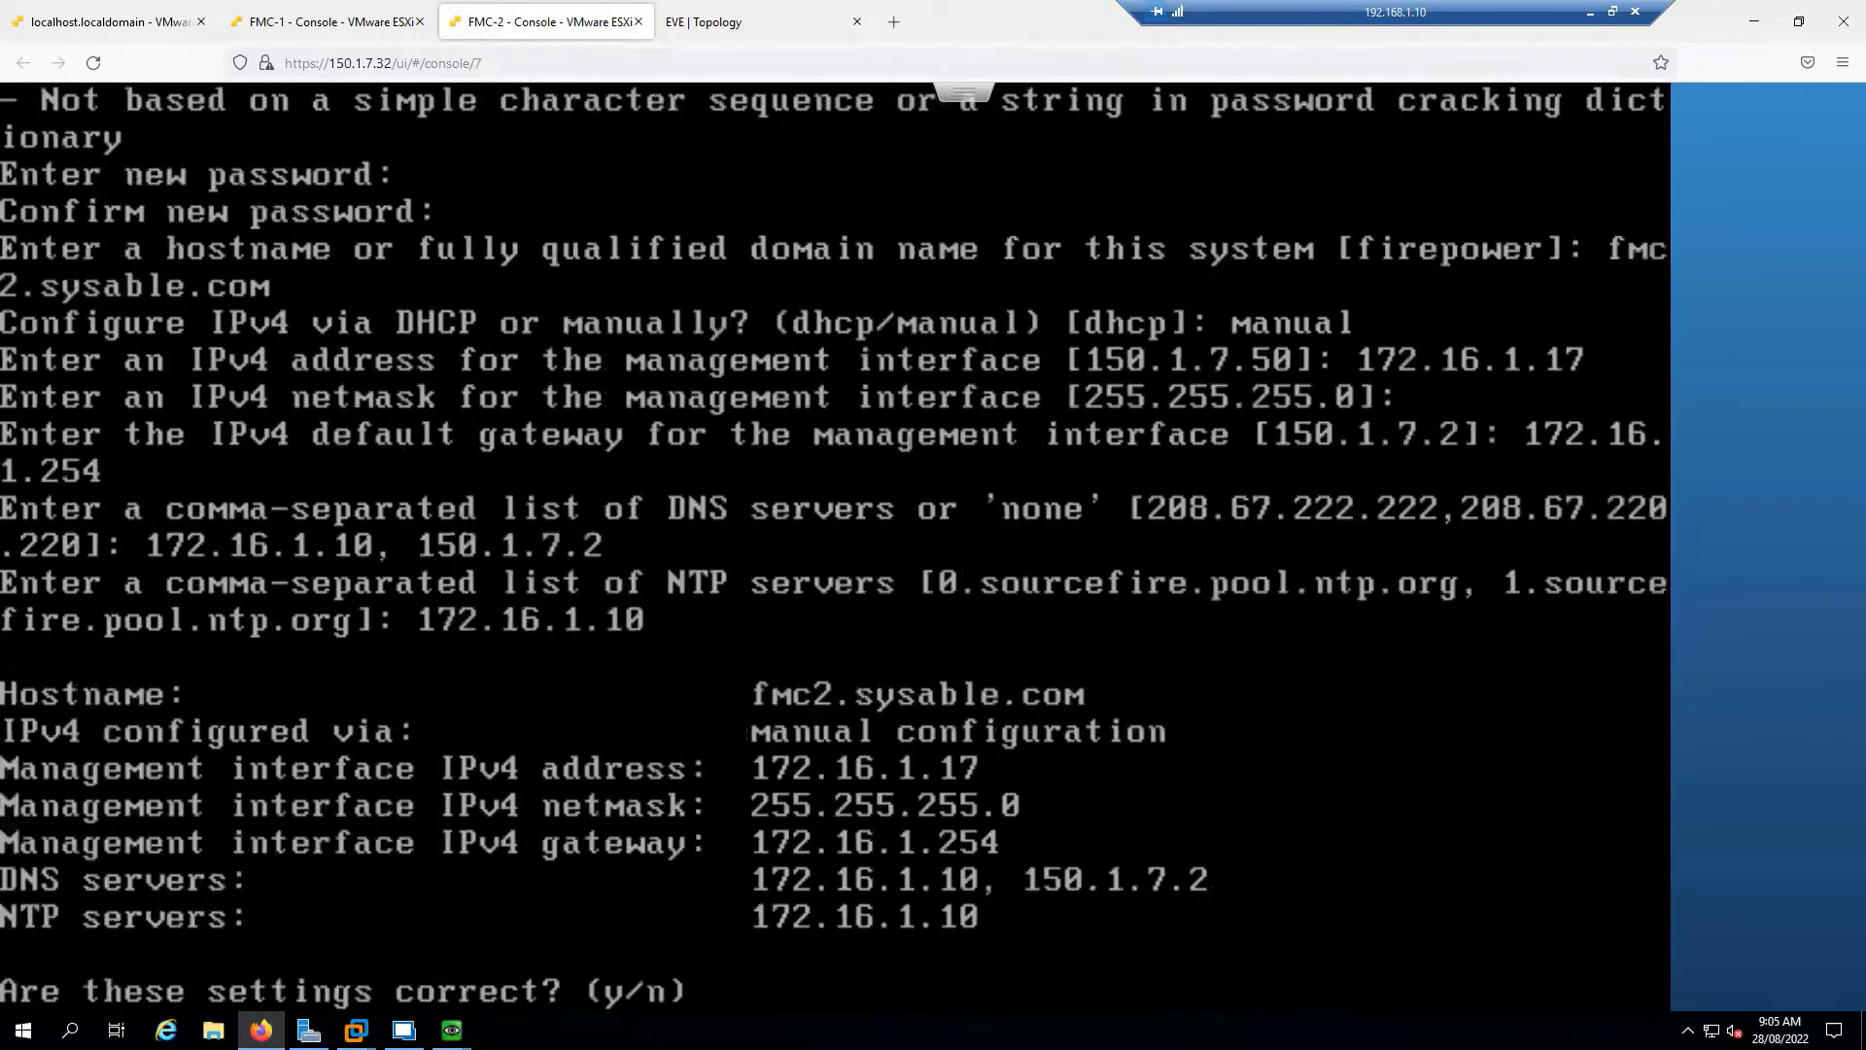
text(y)
key(Return)
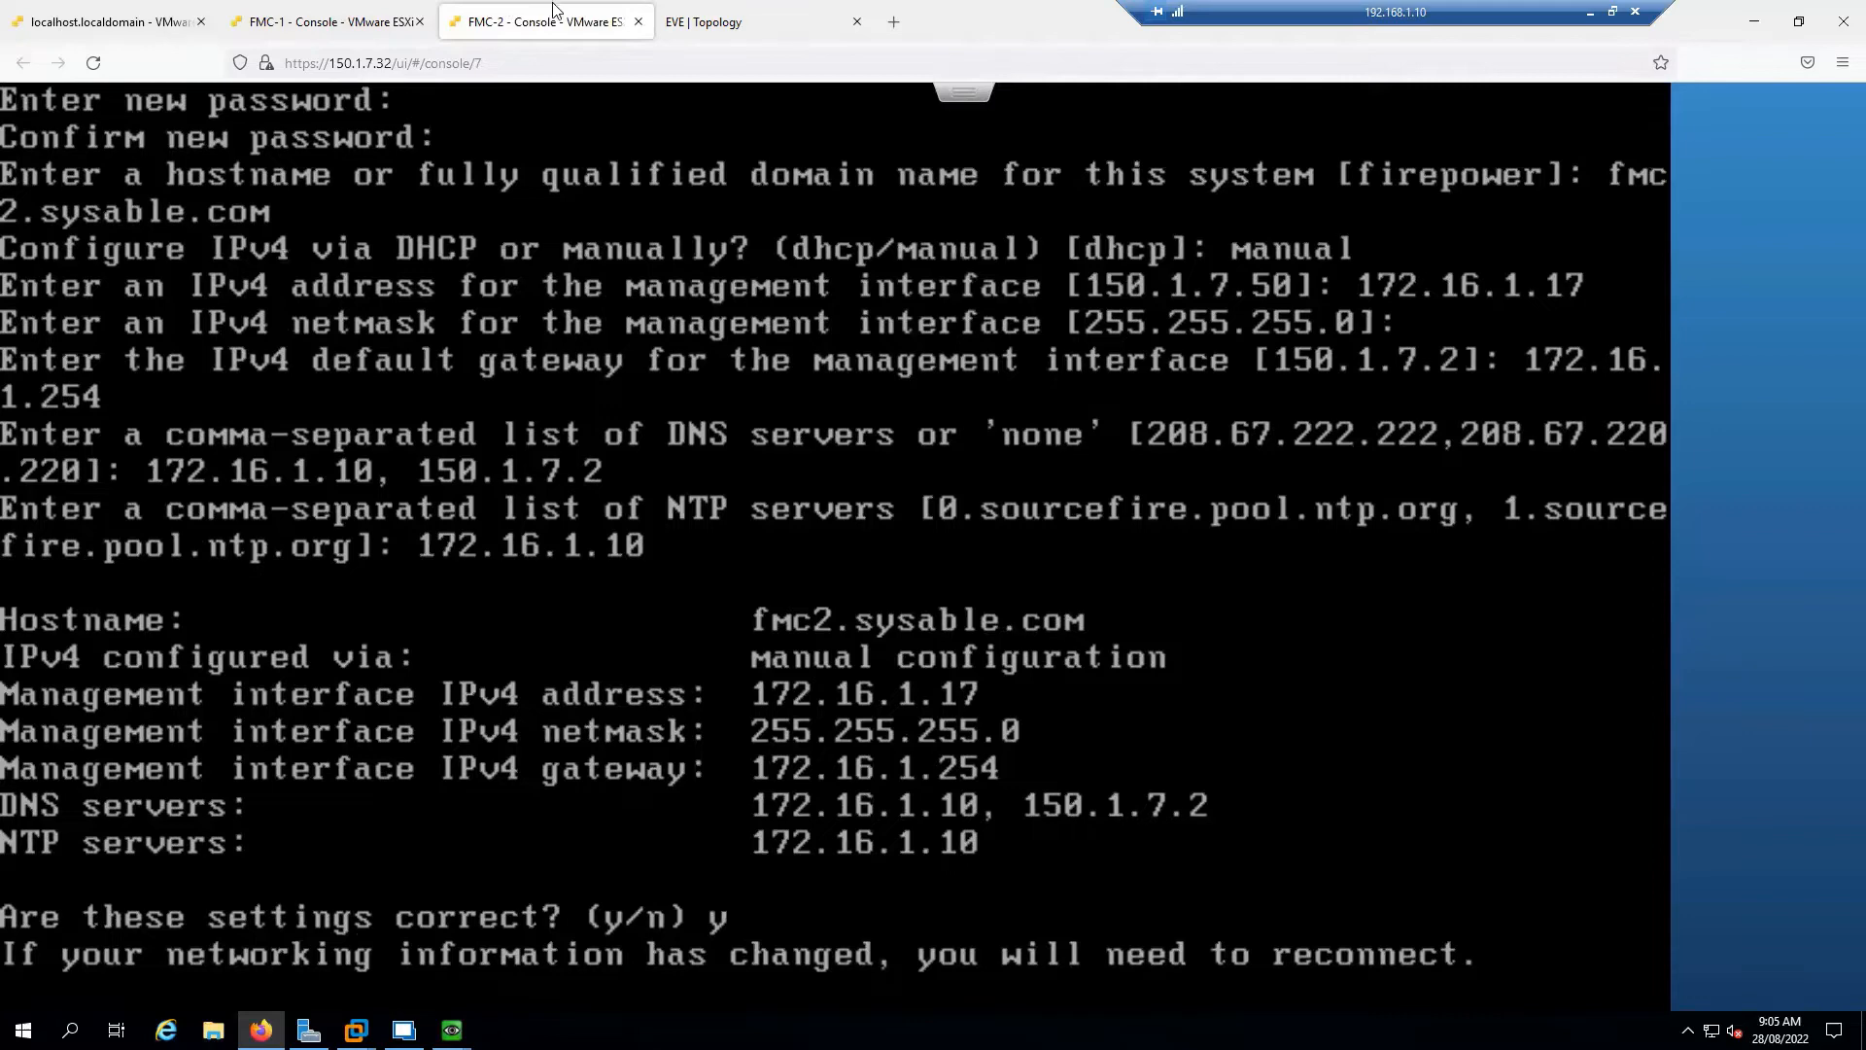
click(724, 20)
Bring up the FTD-1 console and log in as admin
click(107, 21)
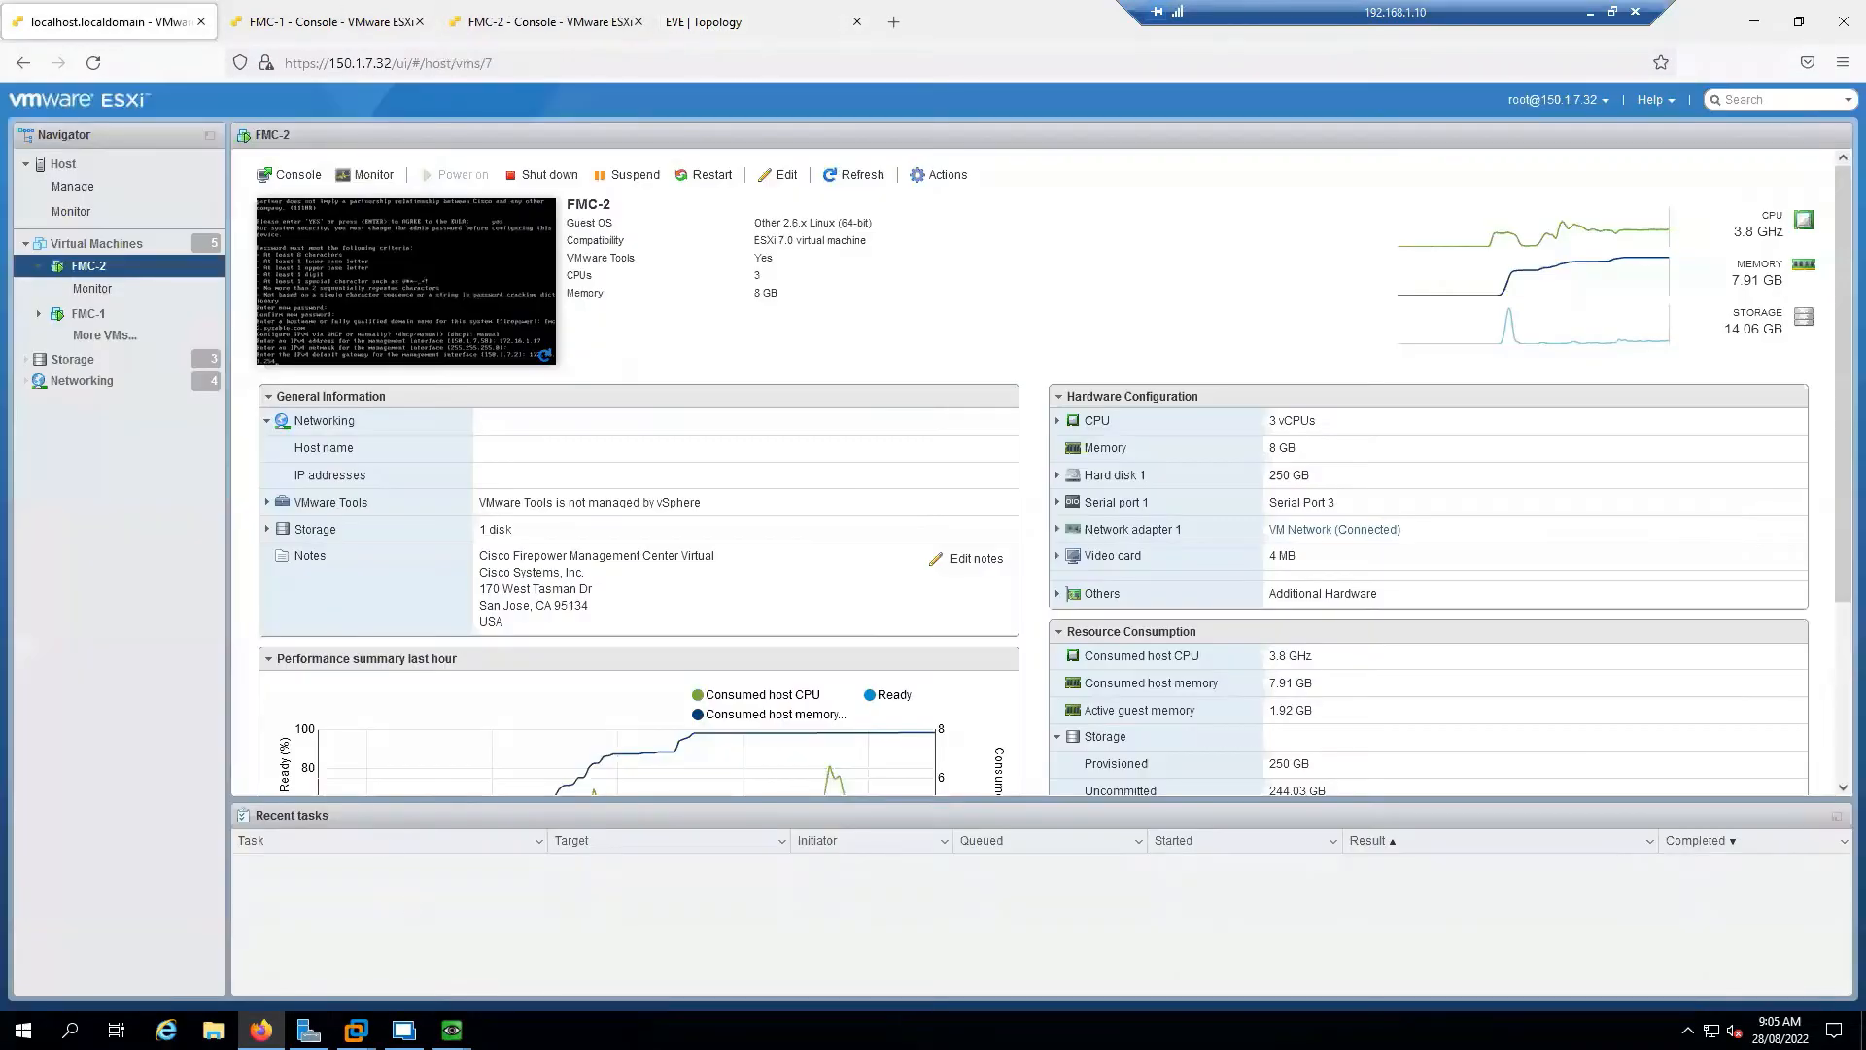
mouse_move(451, 1029)
click(392, 972)
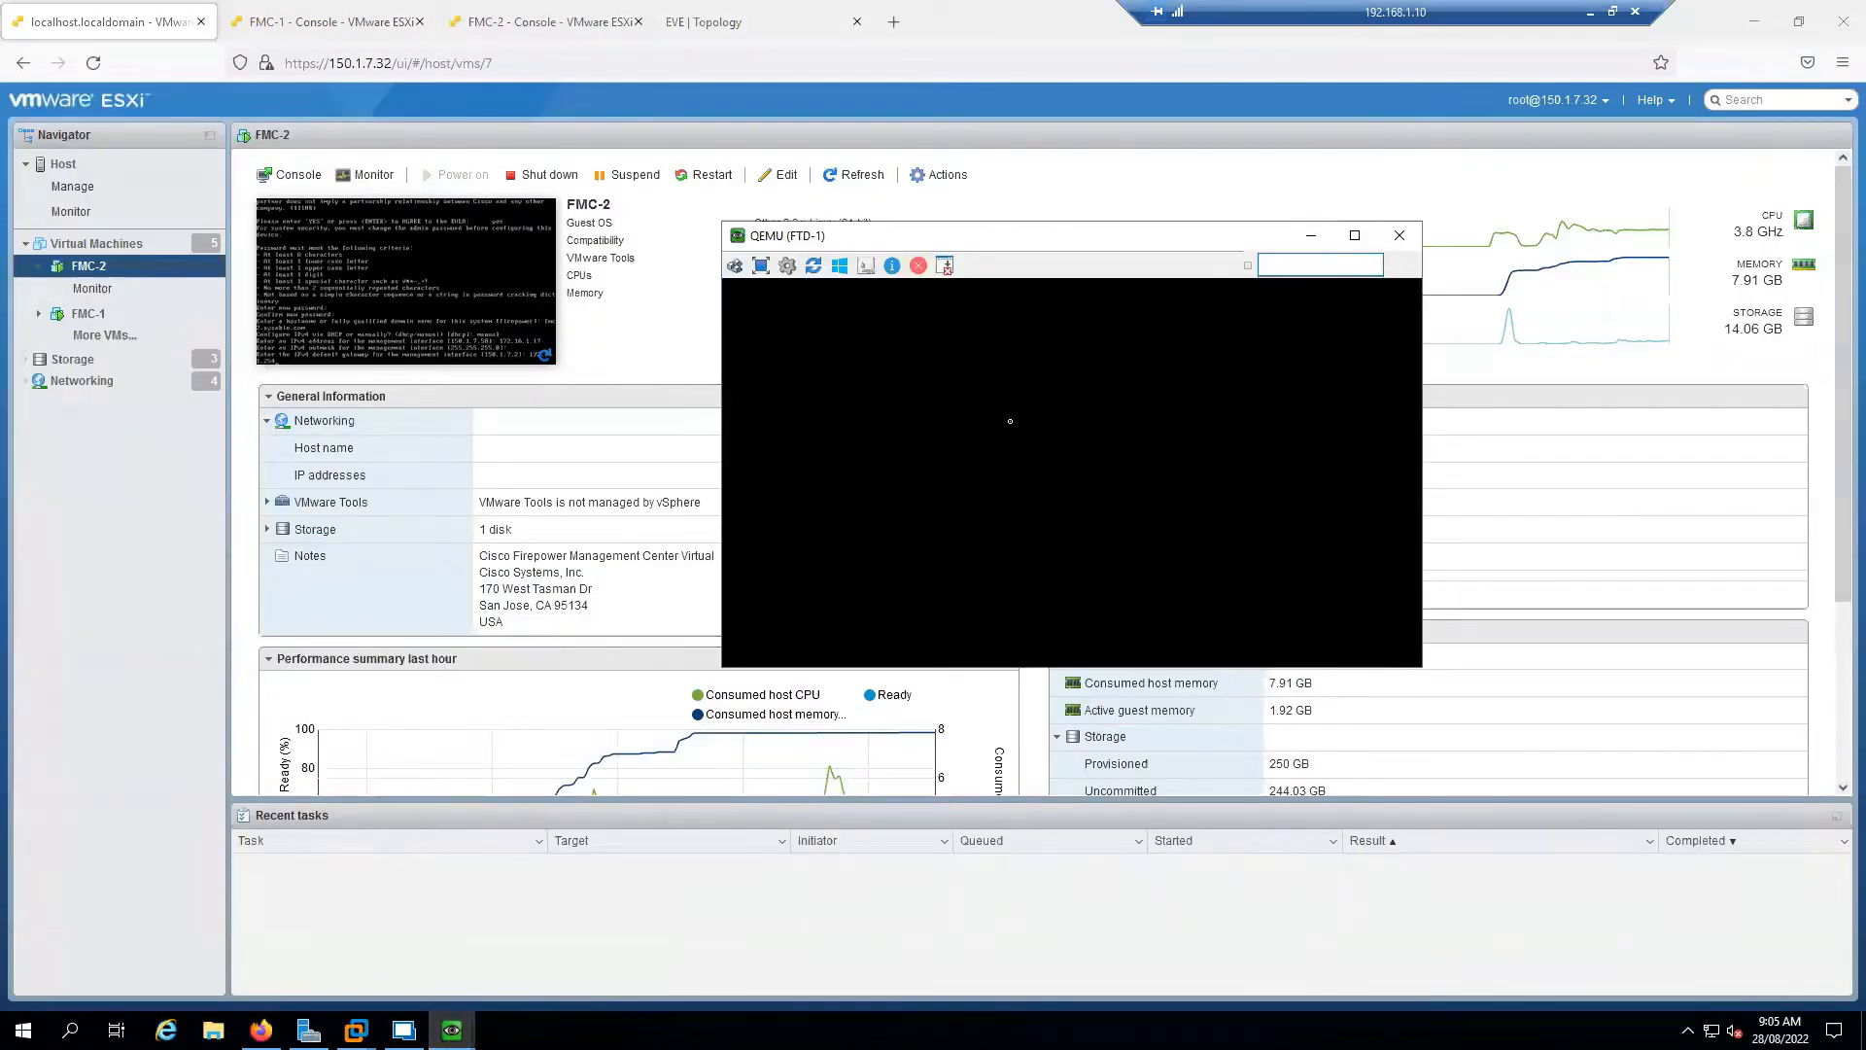
text(admin)
key(Return)
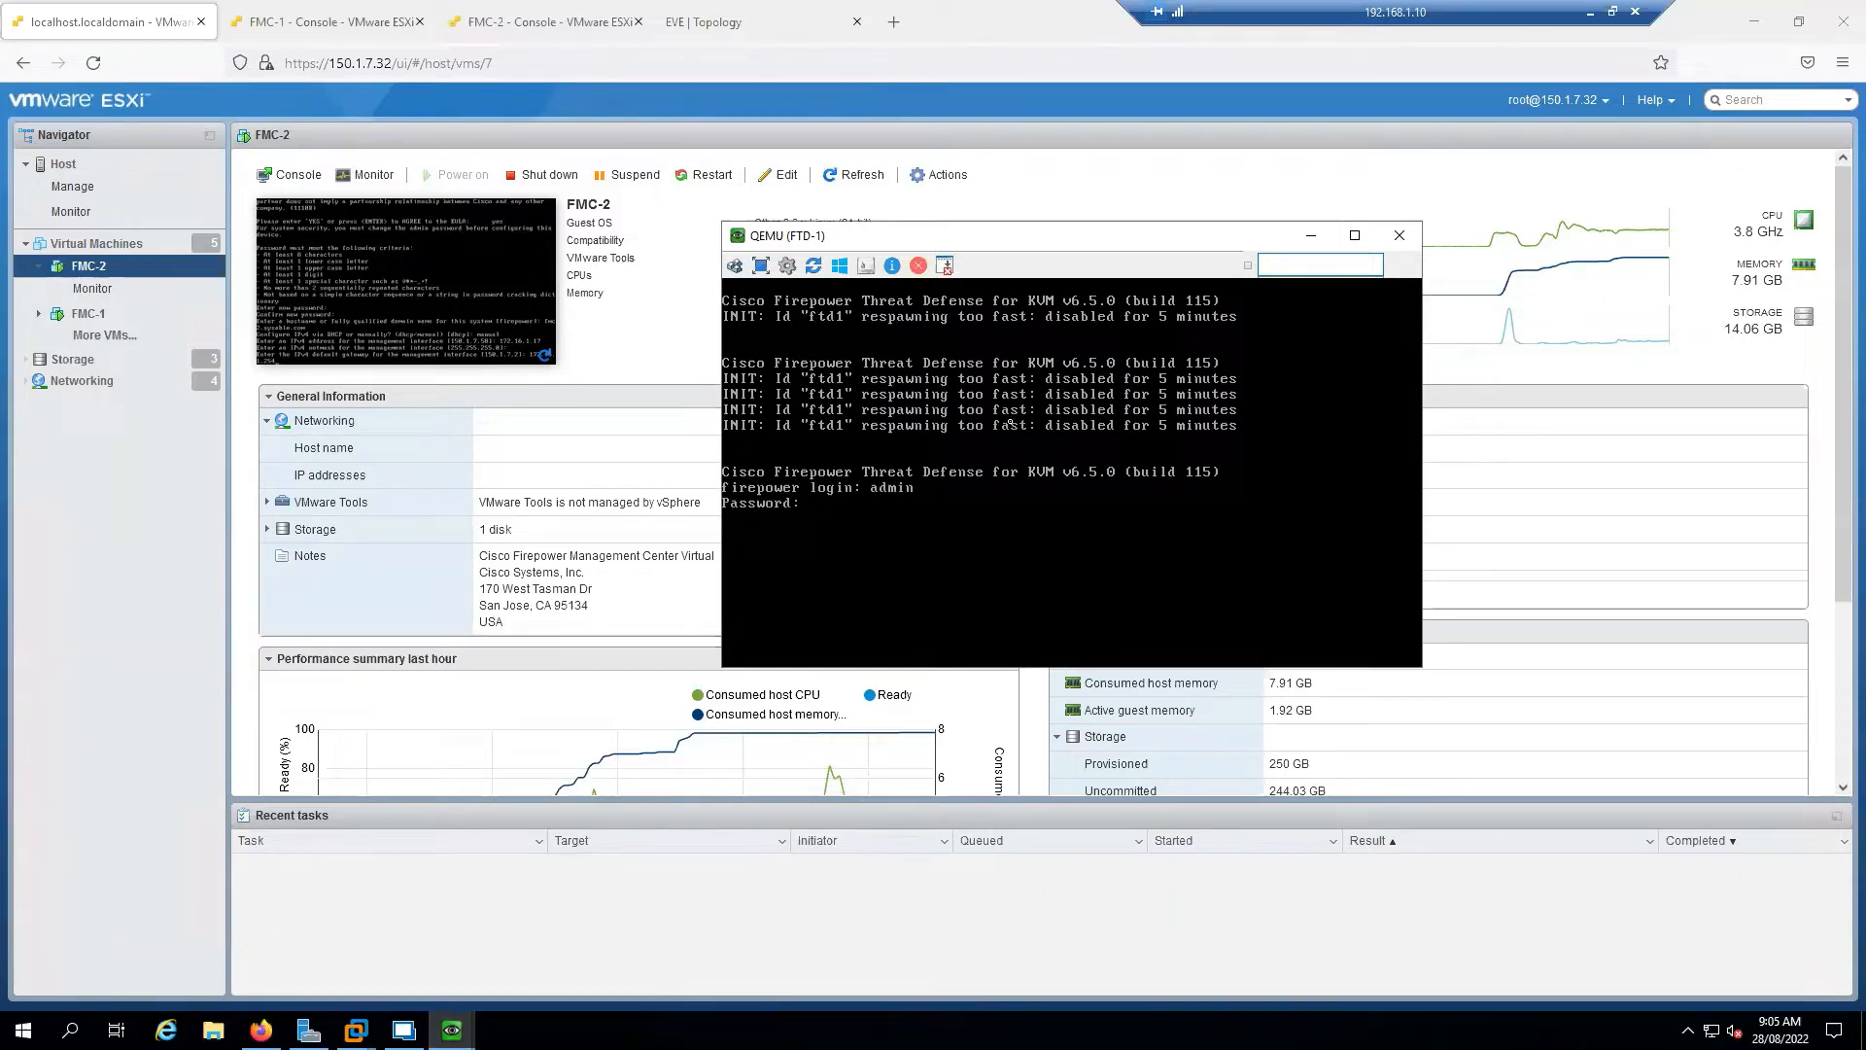
key(Return)
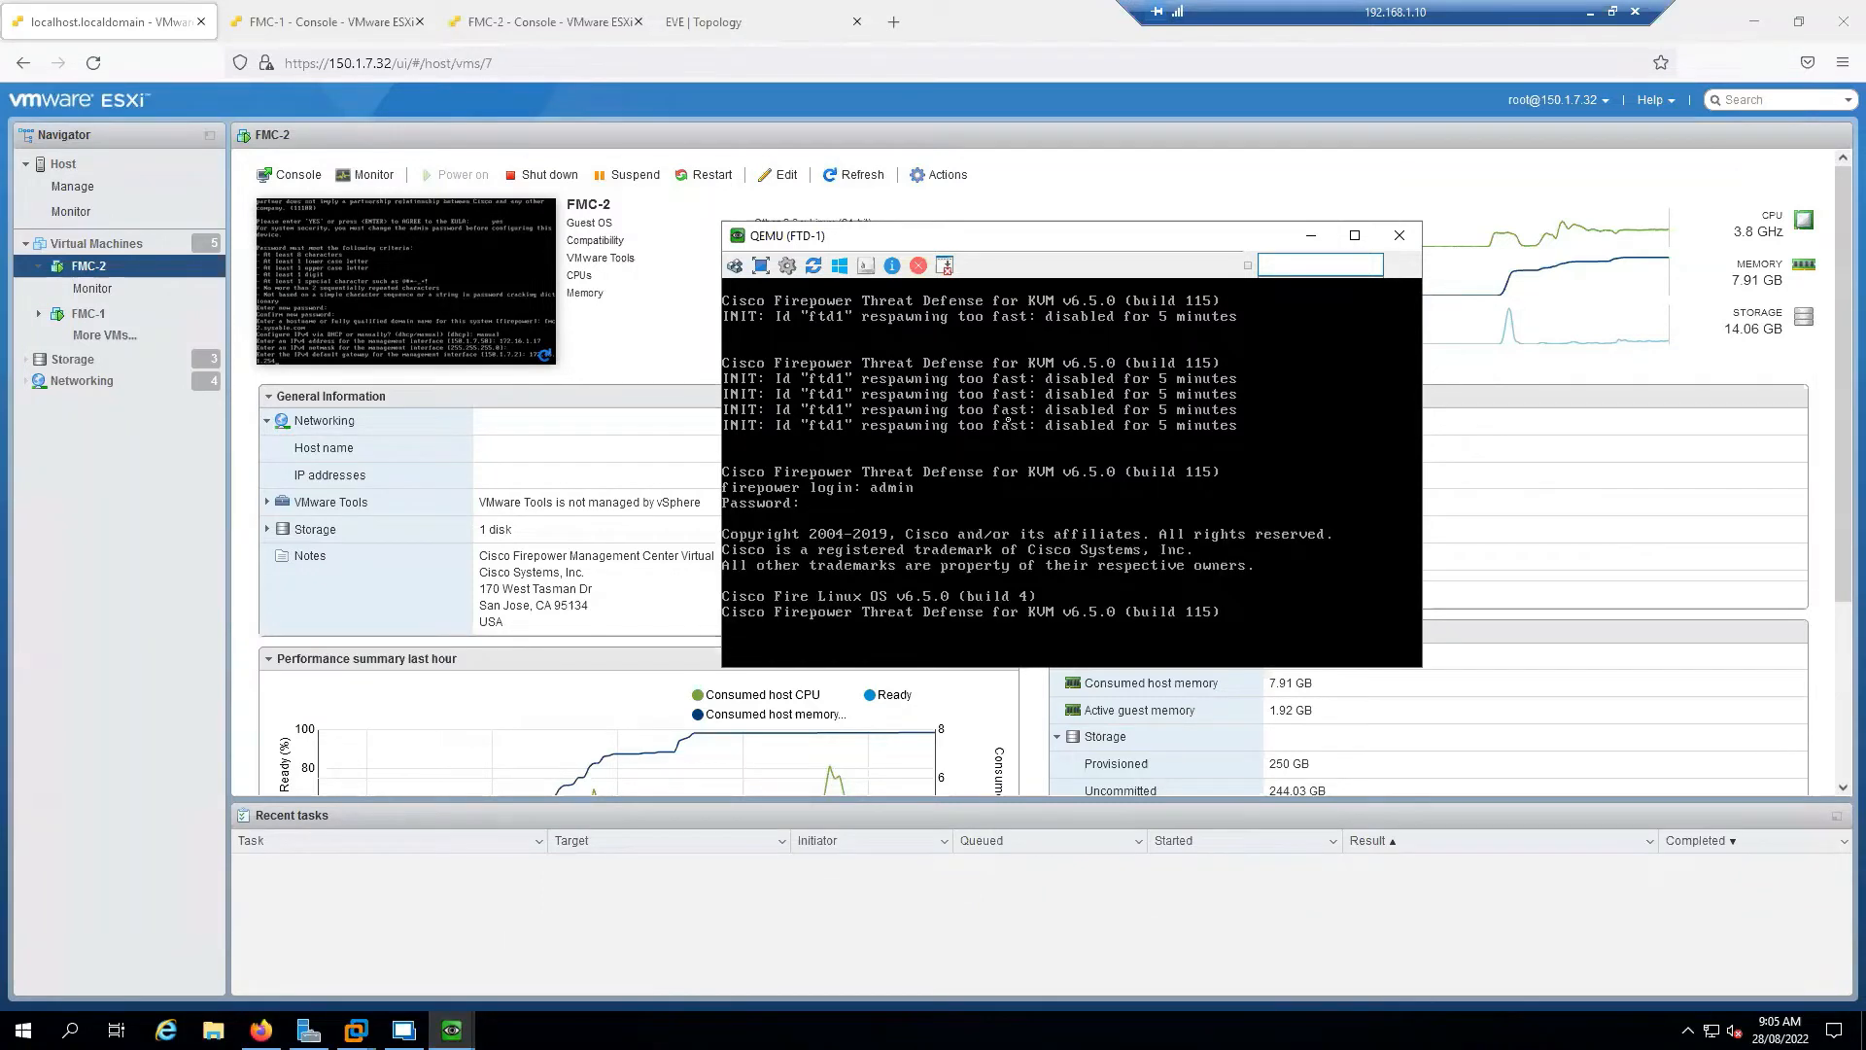
Scale the UltraVNC console to 150 percent and reposition the window
click(788, 265)
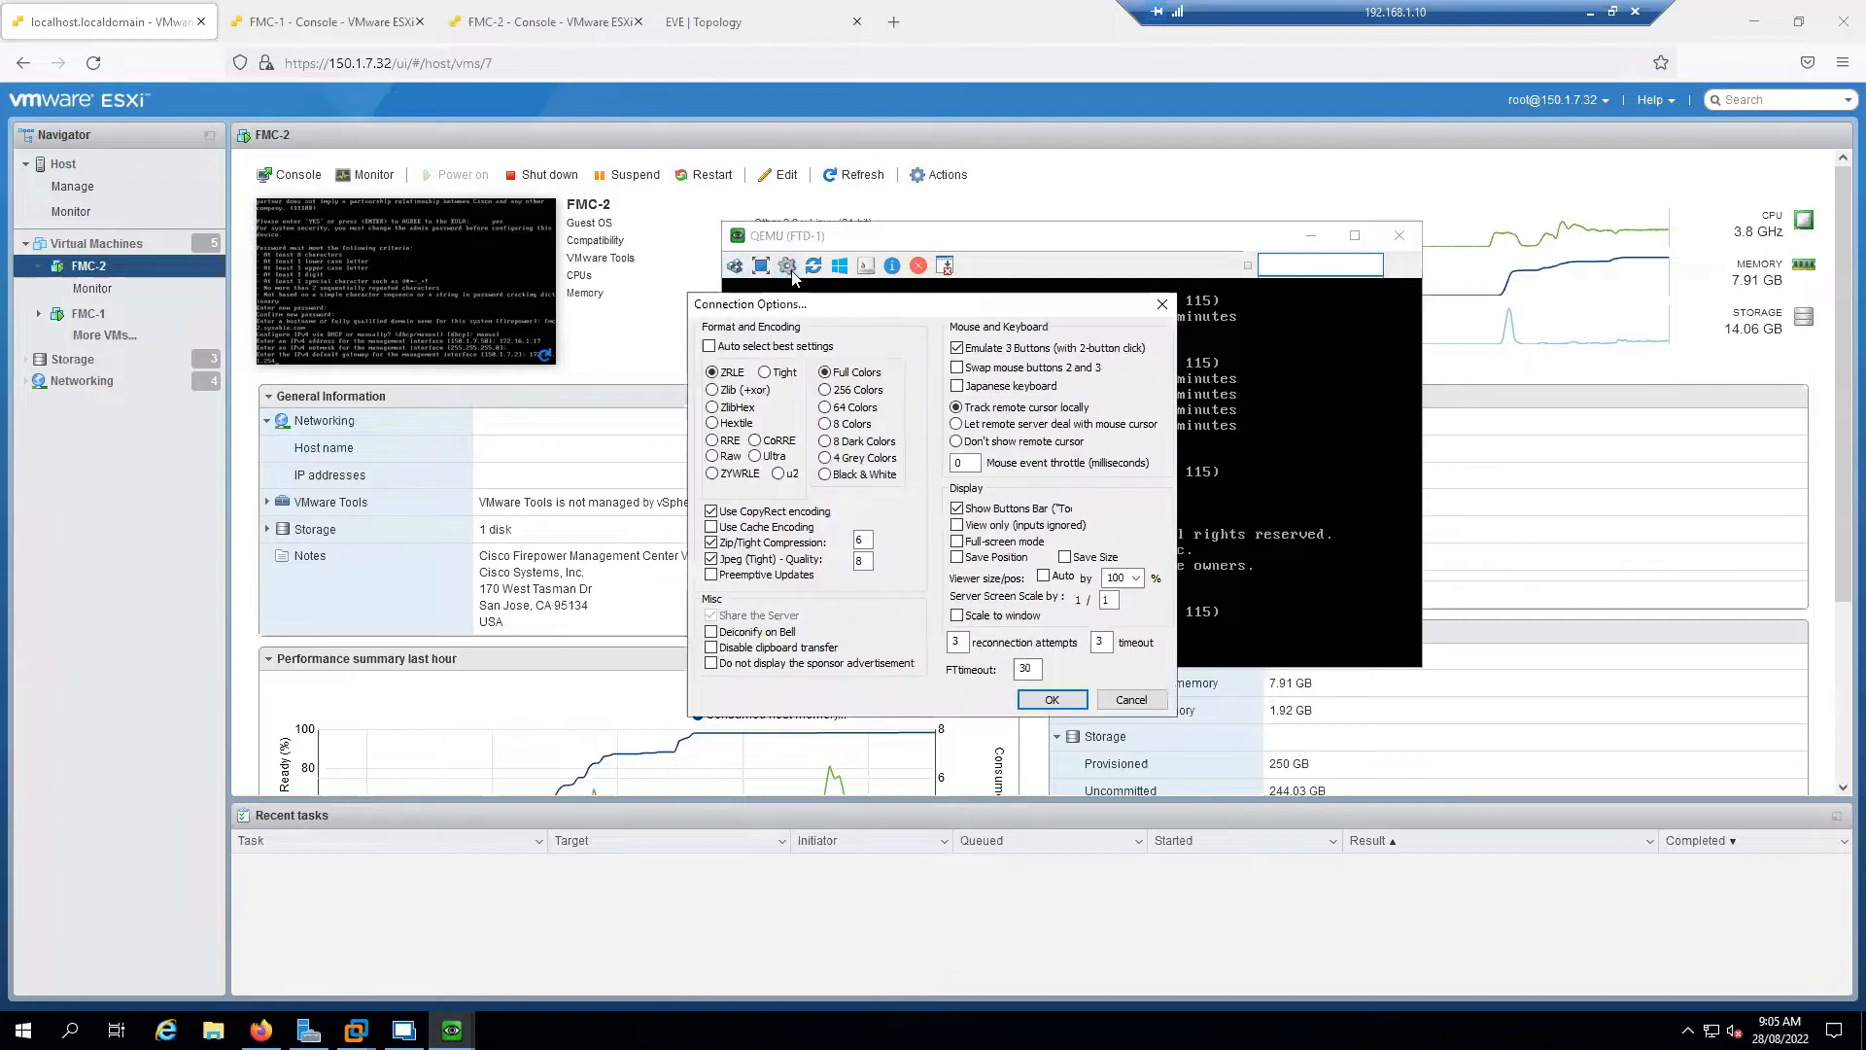
click(1135, 577)
click(1106, 713)
click(1052, 700)
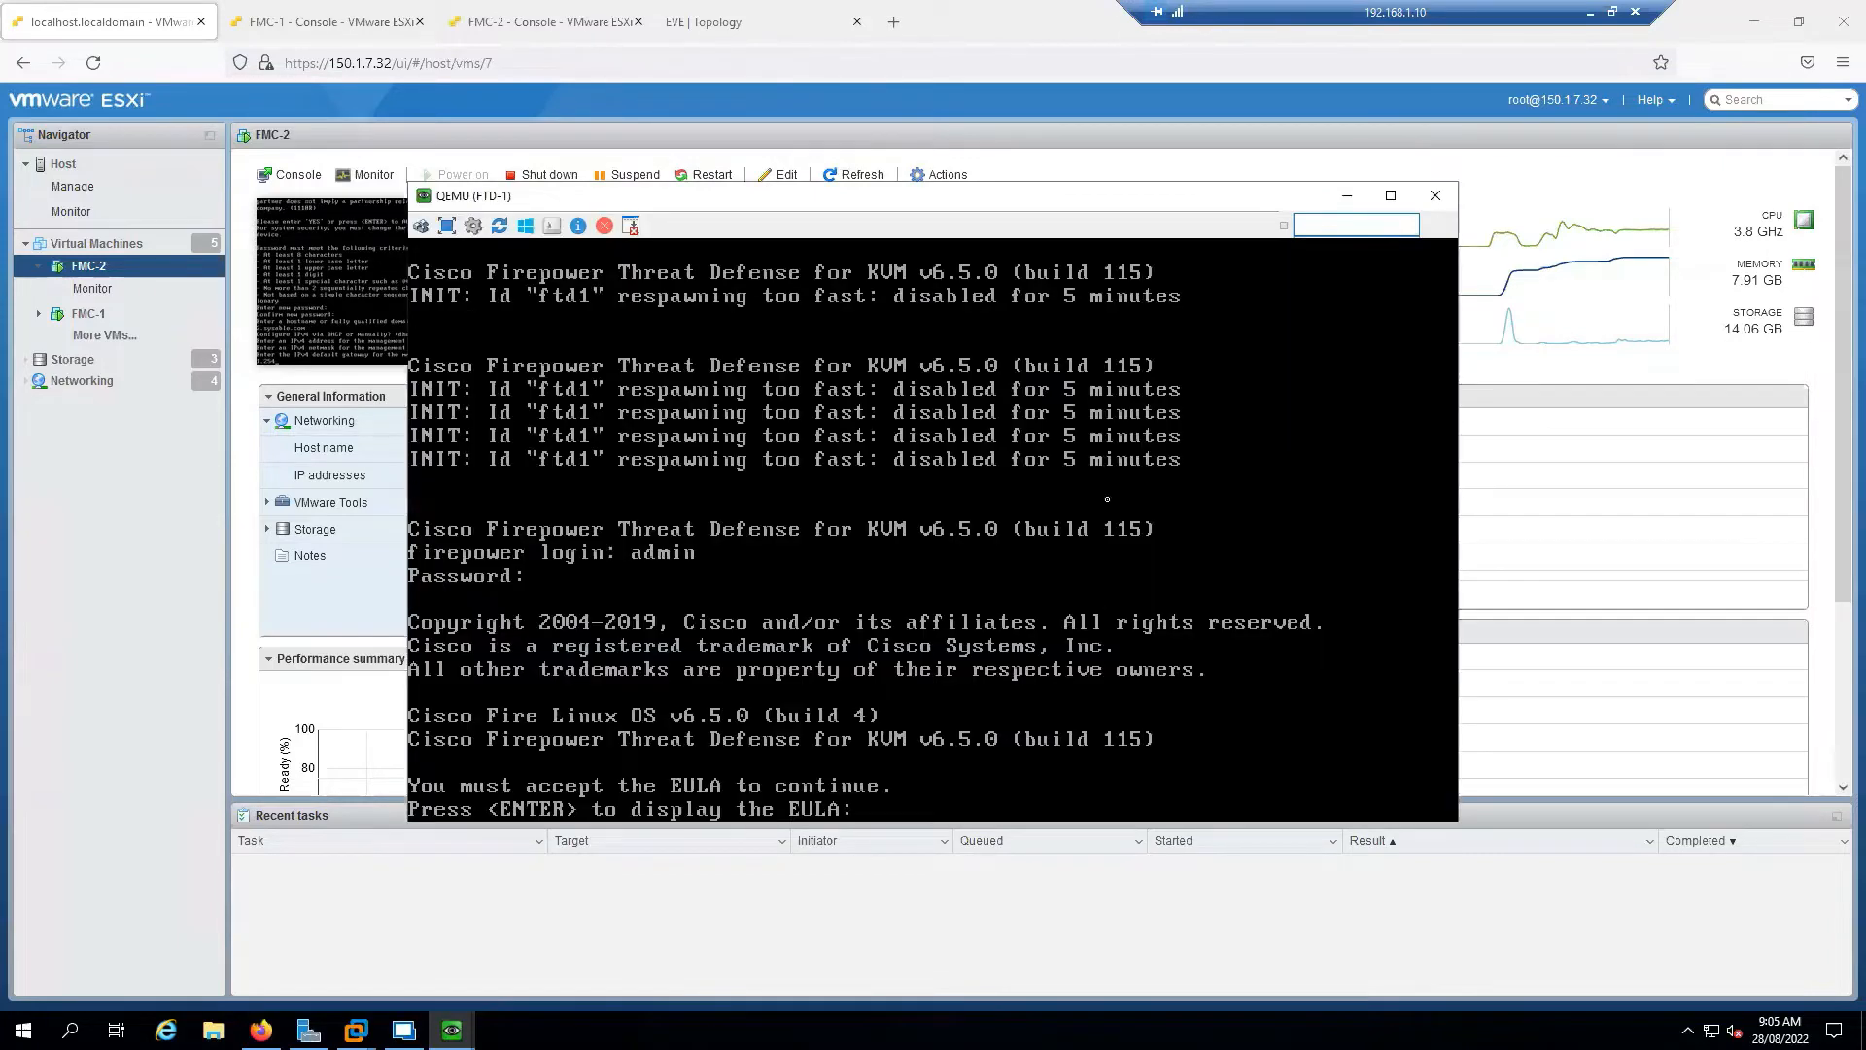
drag(1040, 200, 922, 159)
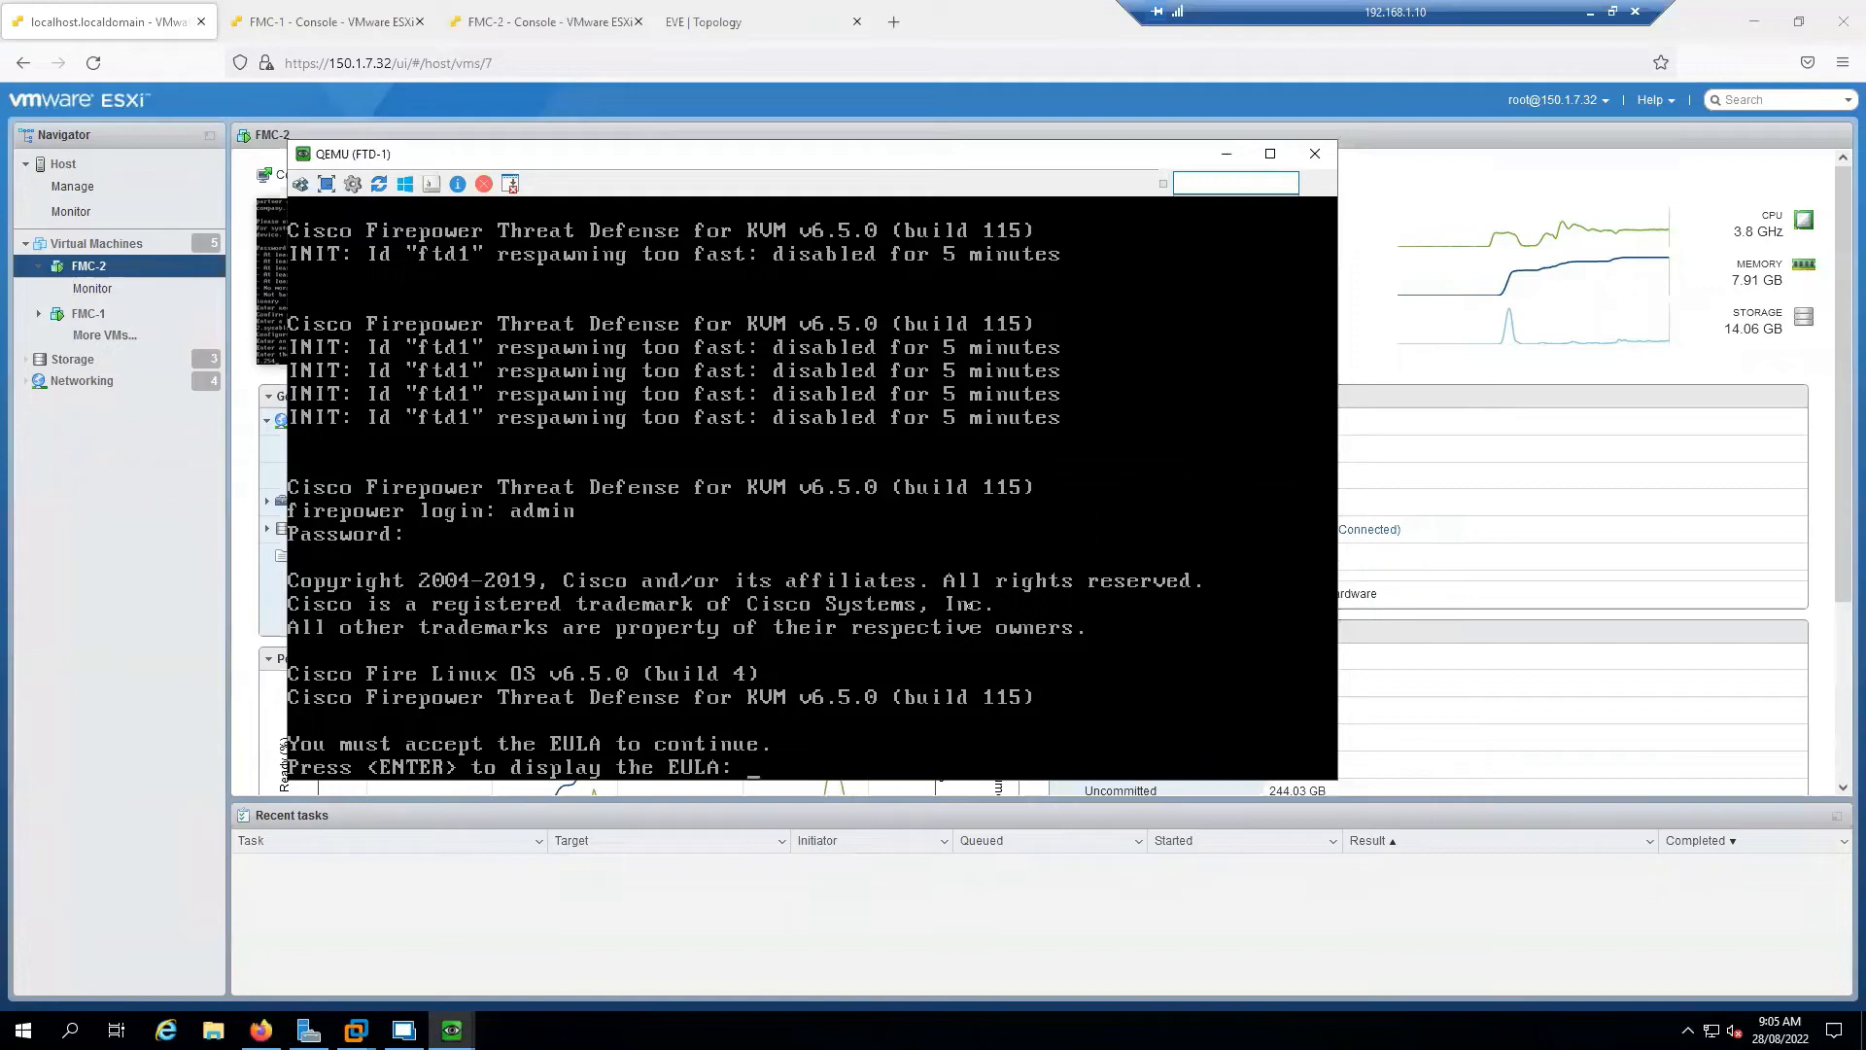
Page through the FTD-1 EULA, accept it with 'yes', and set a new admin password
key(Return)
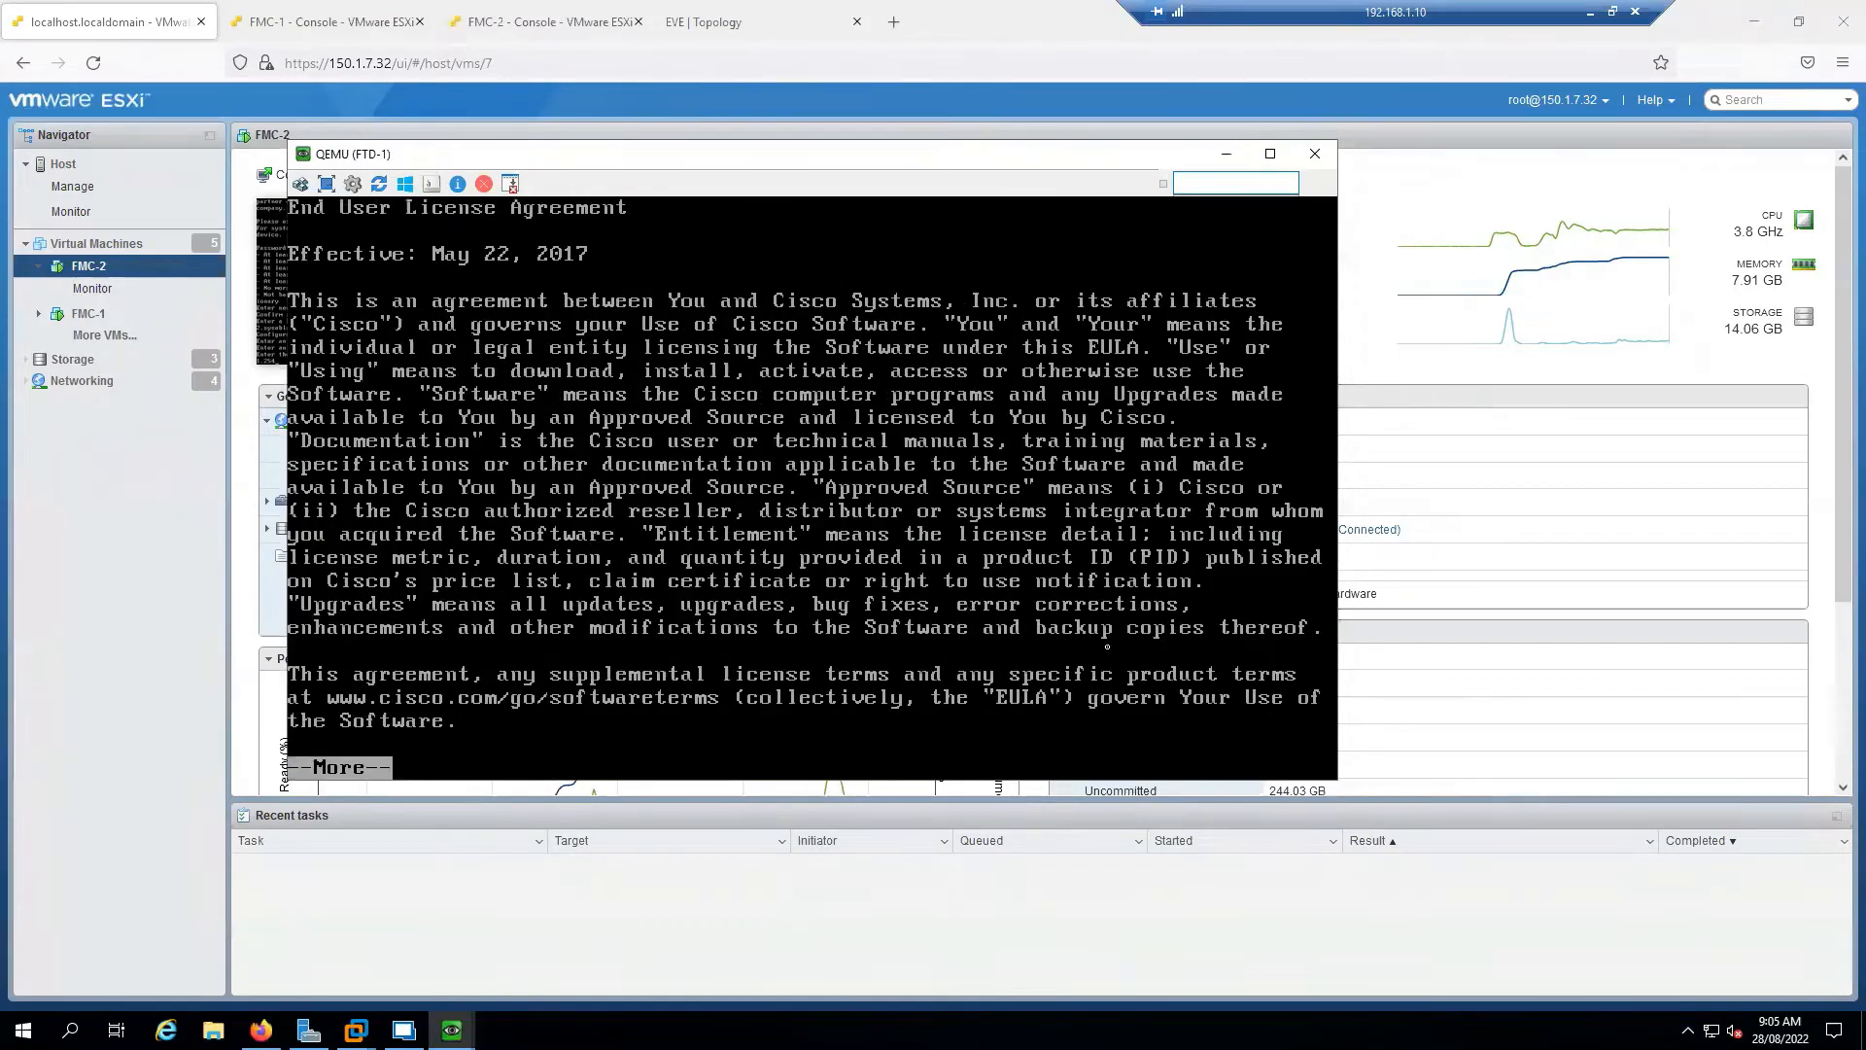
key(space)
key(space)
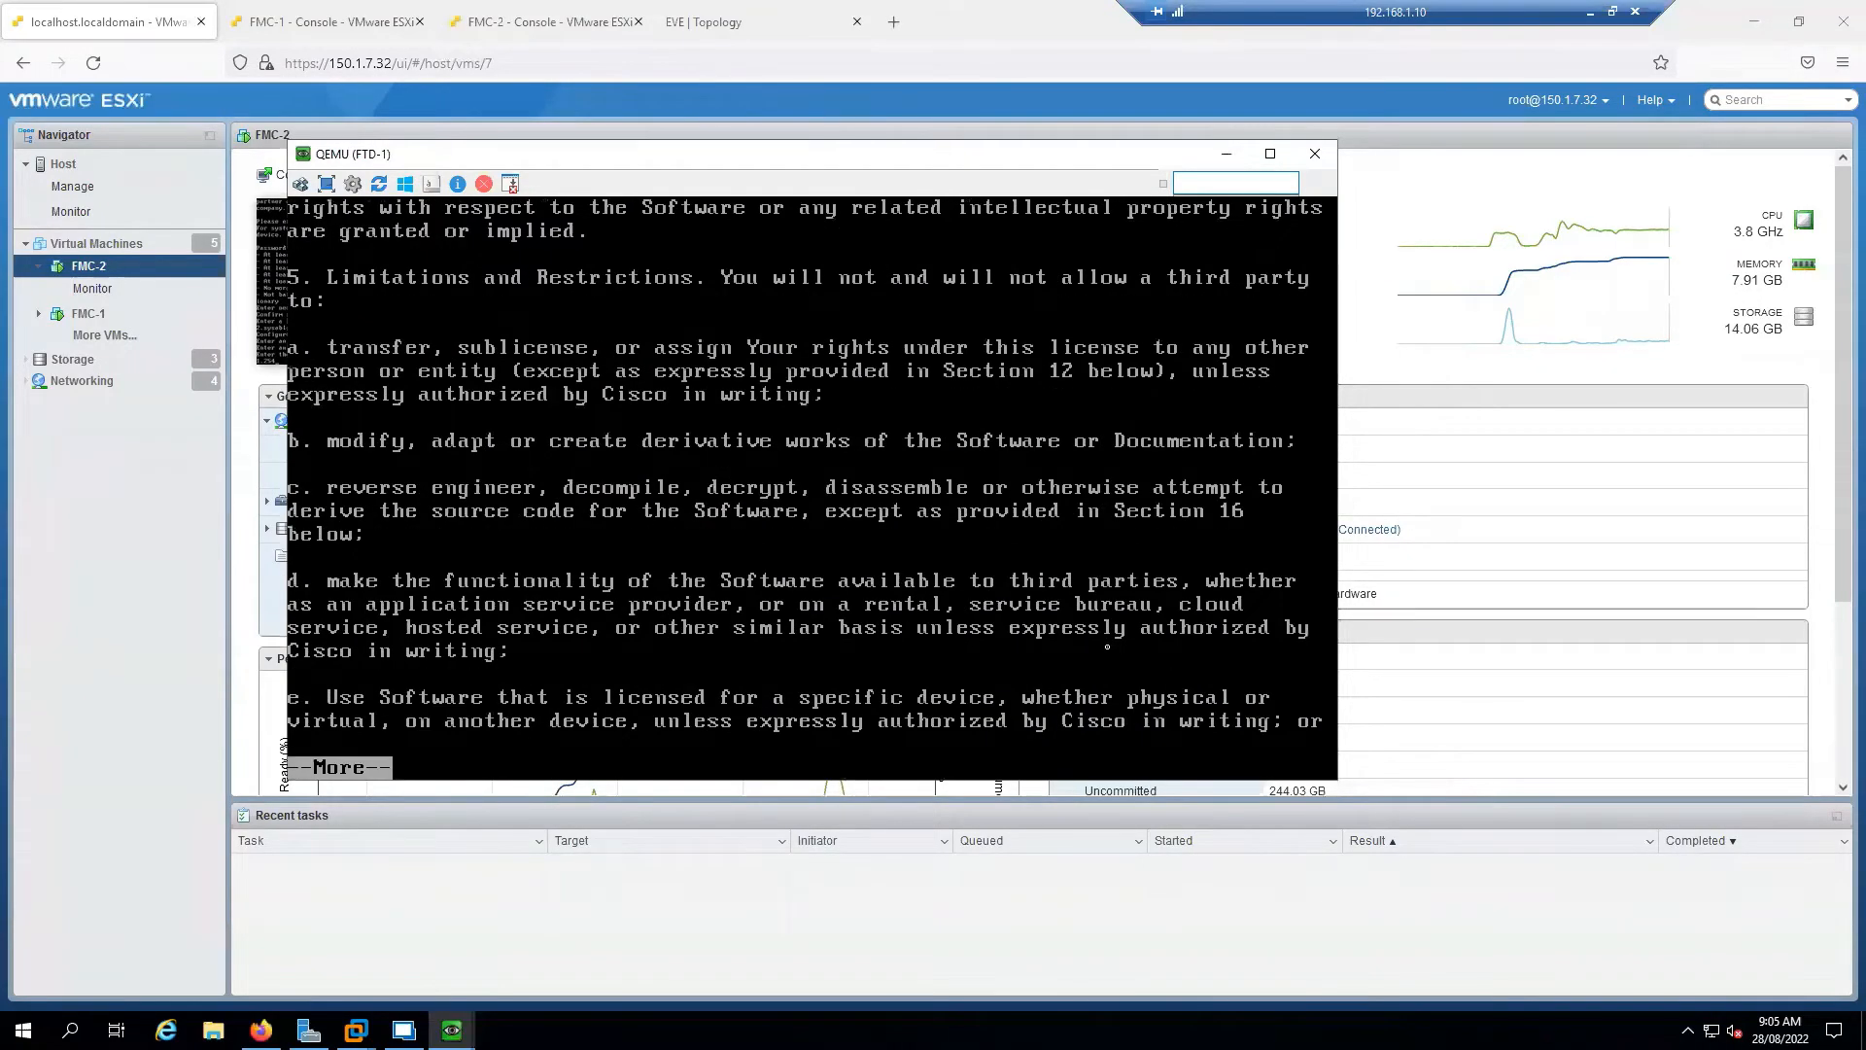
key(space)
key(space)
key(space)
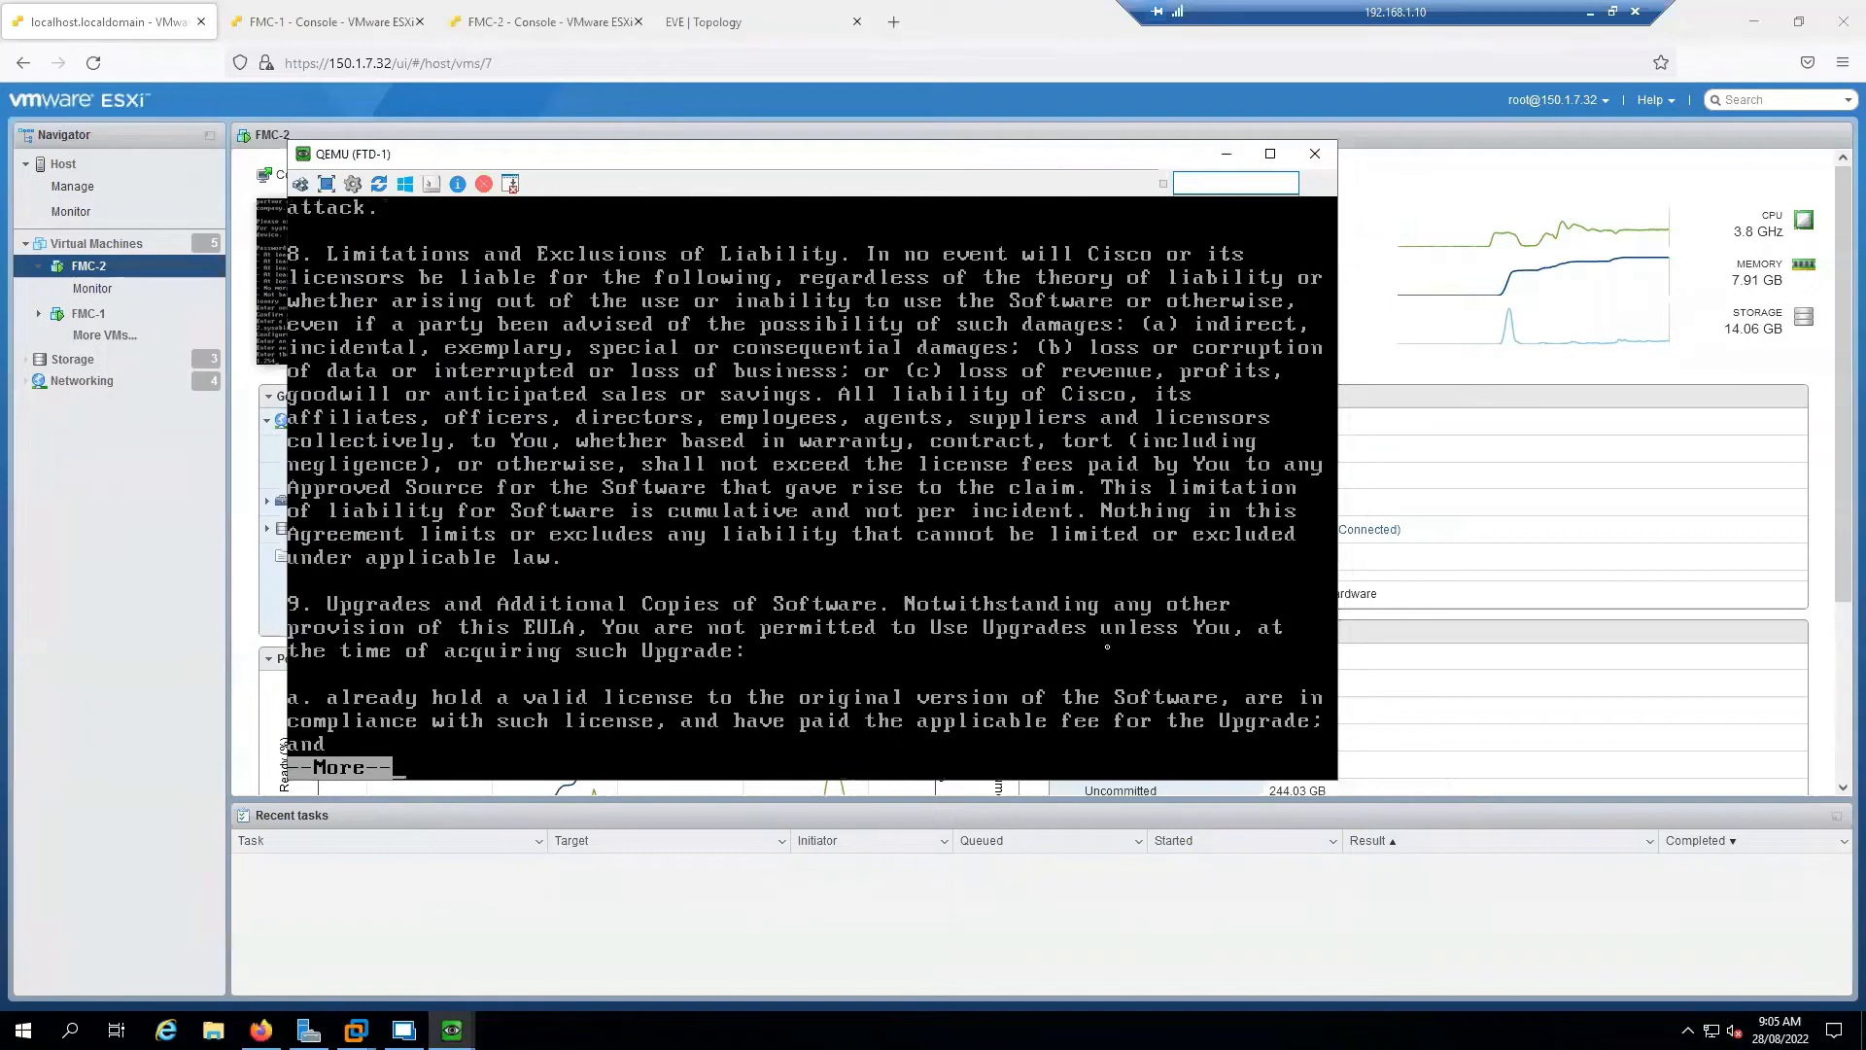
key(space)
key(space)
key(space)
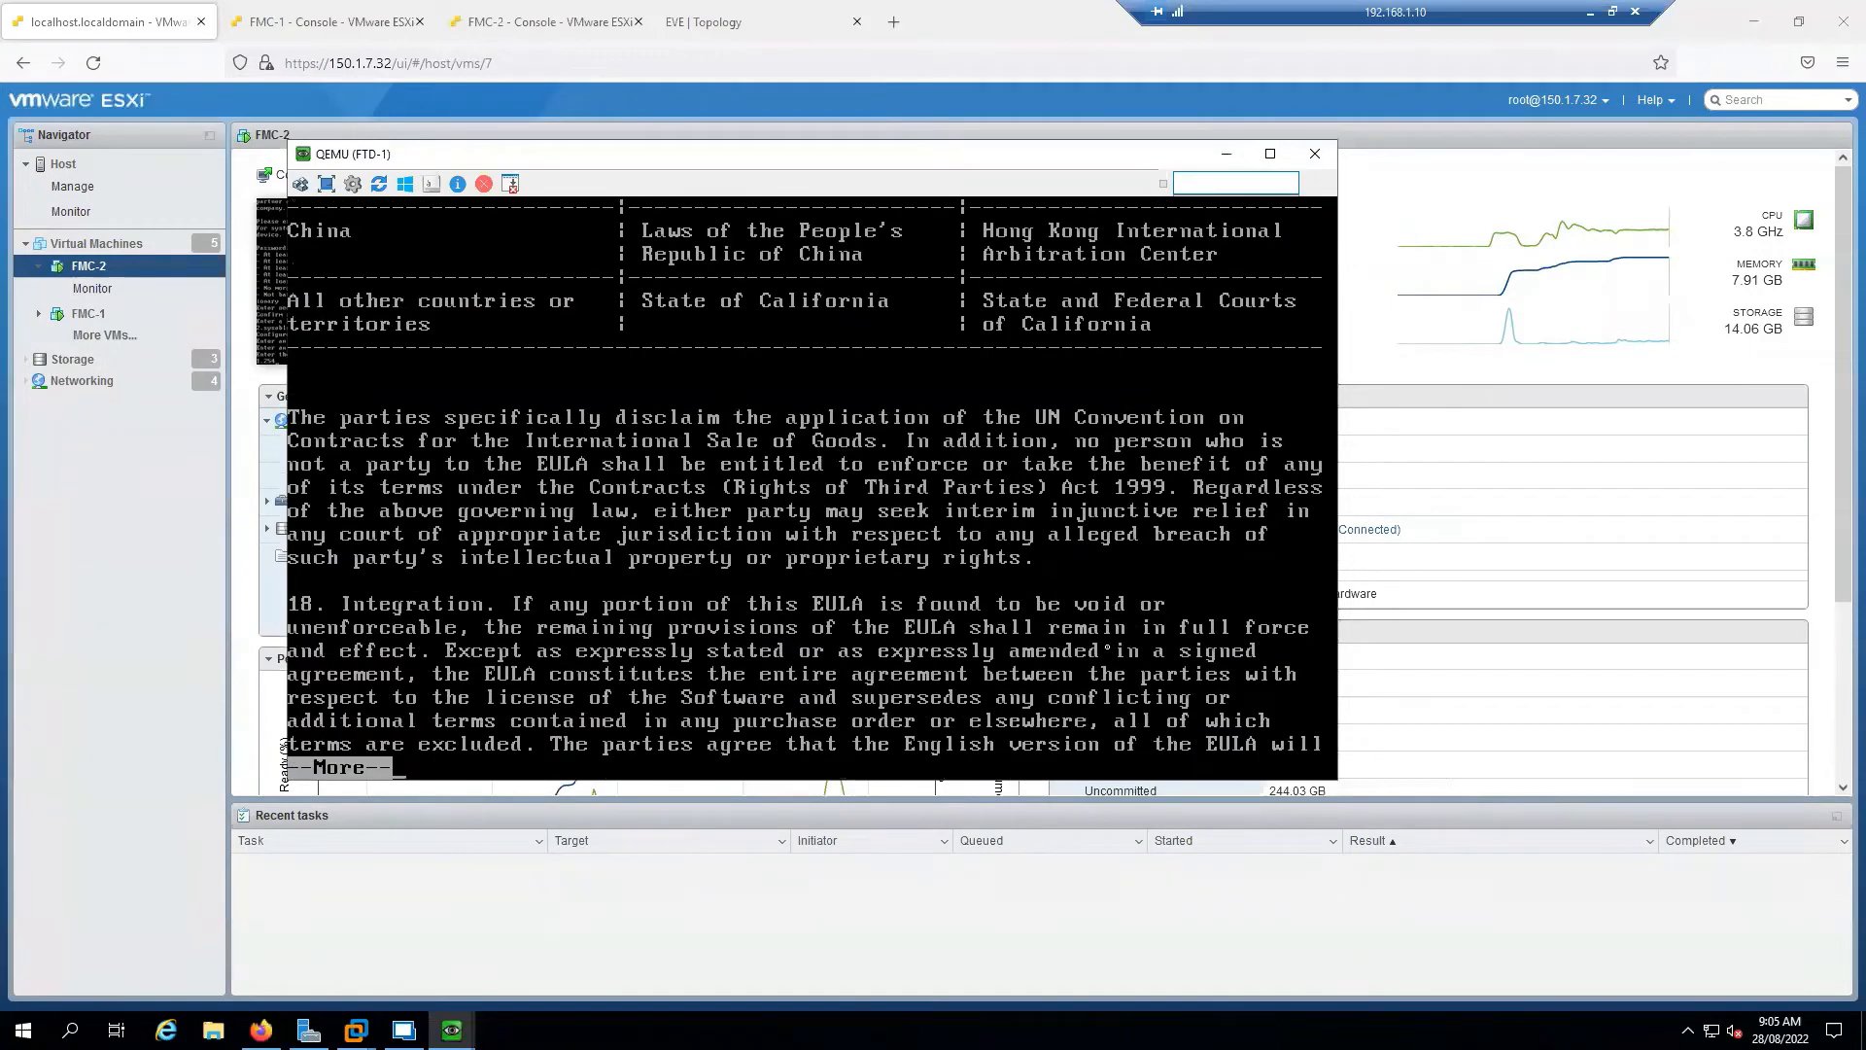
key(space)
text(yes)
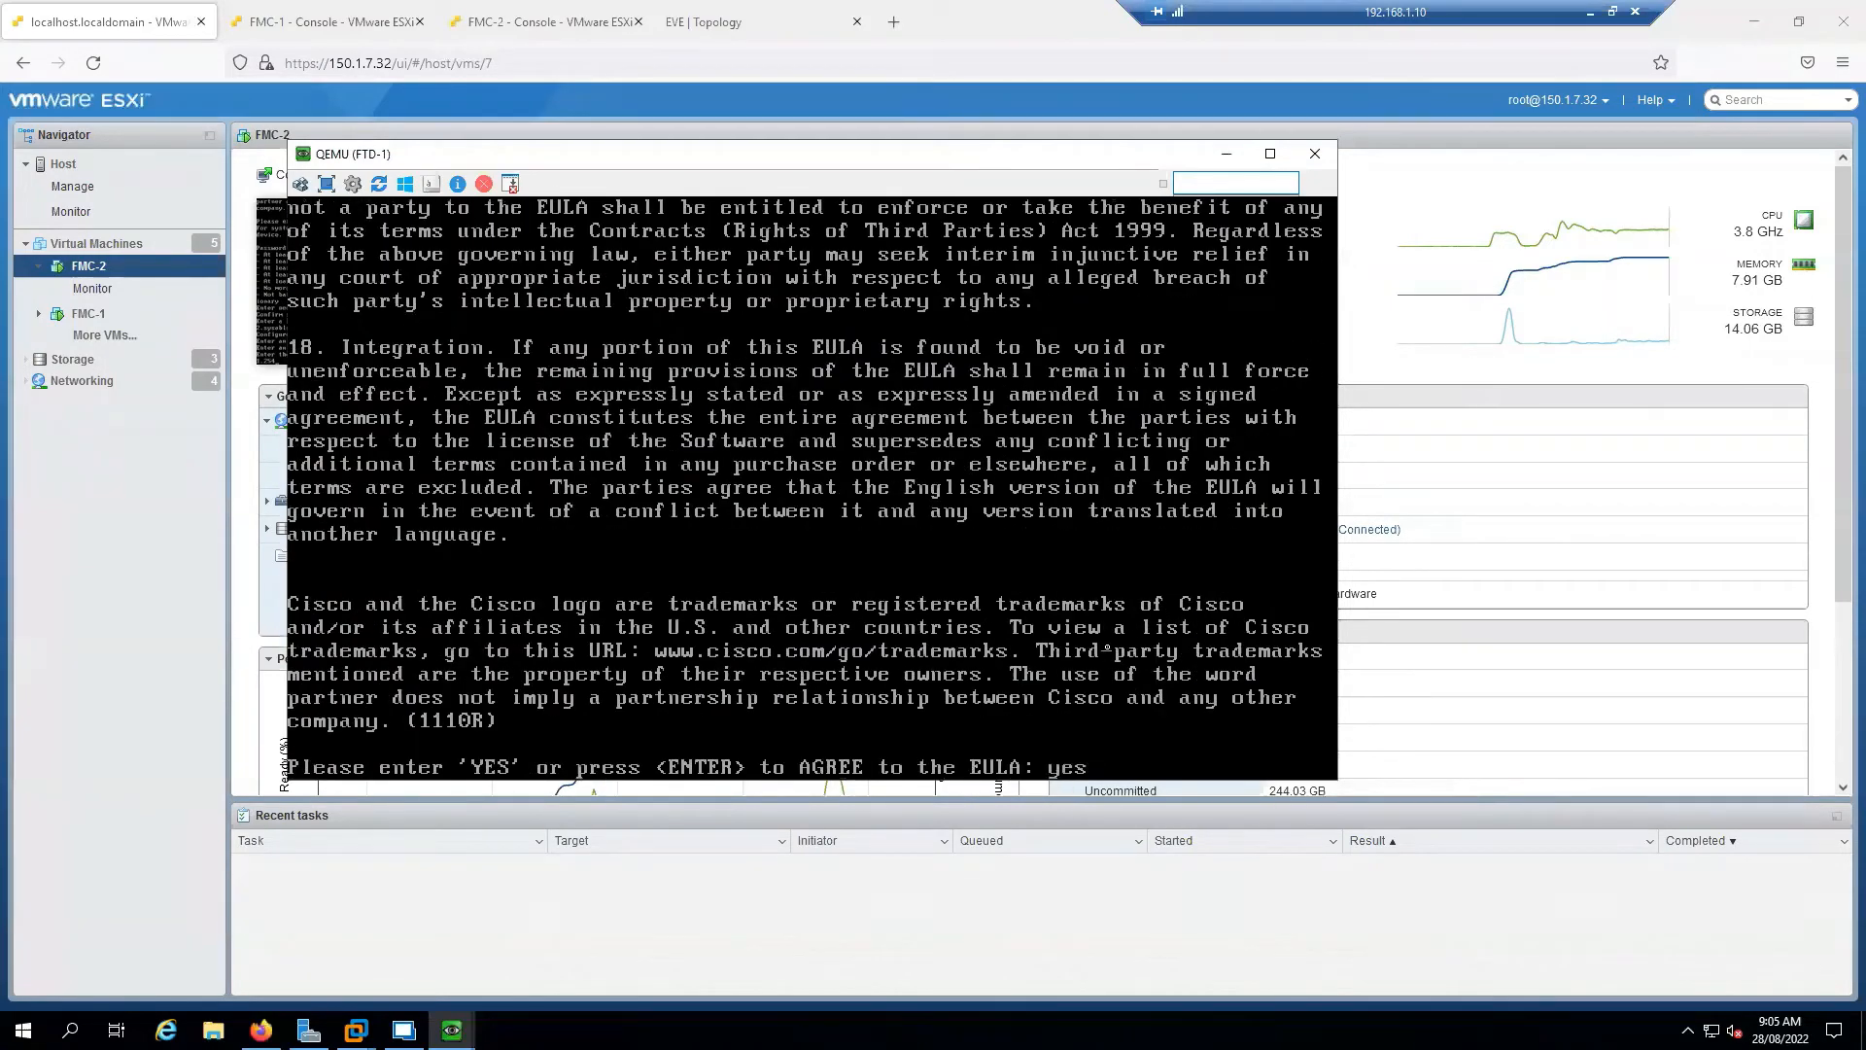
key(Return)
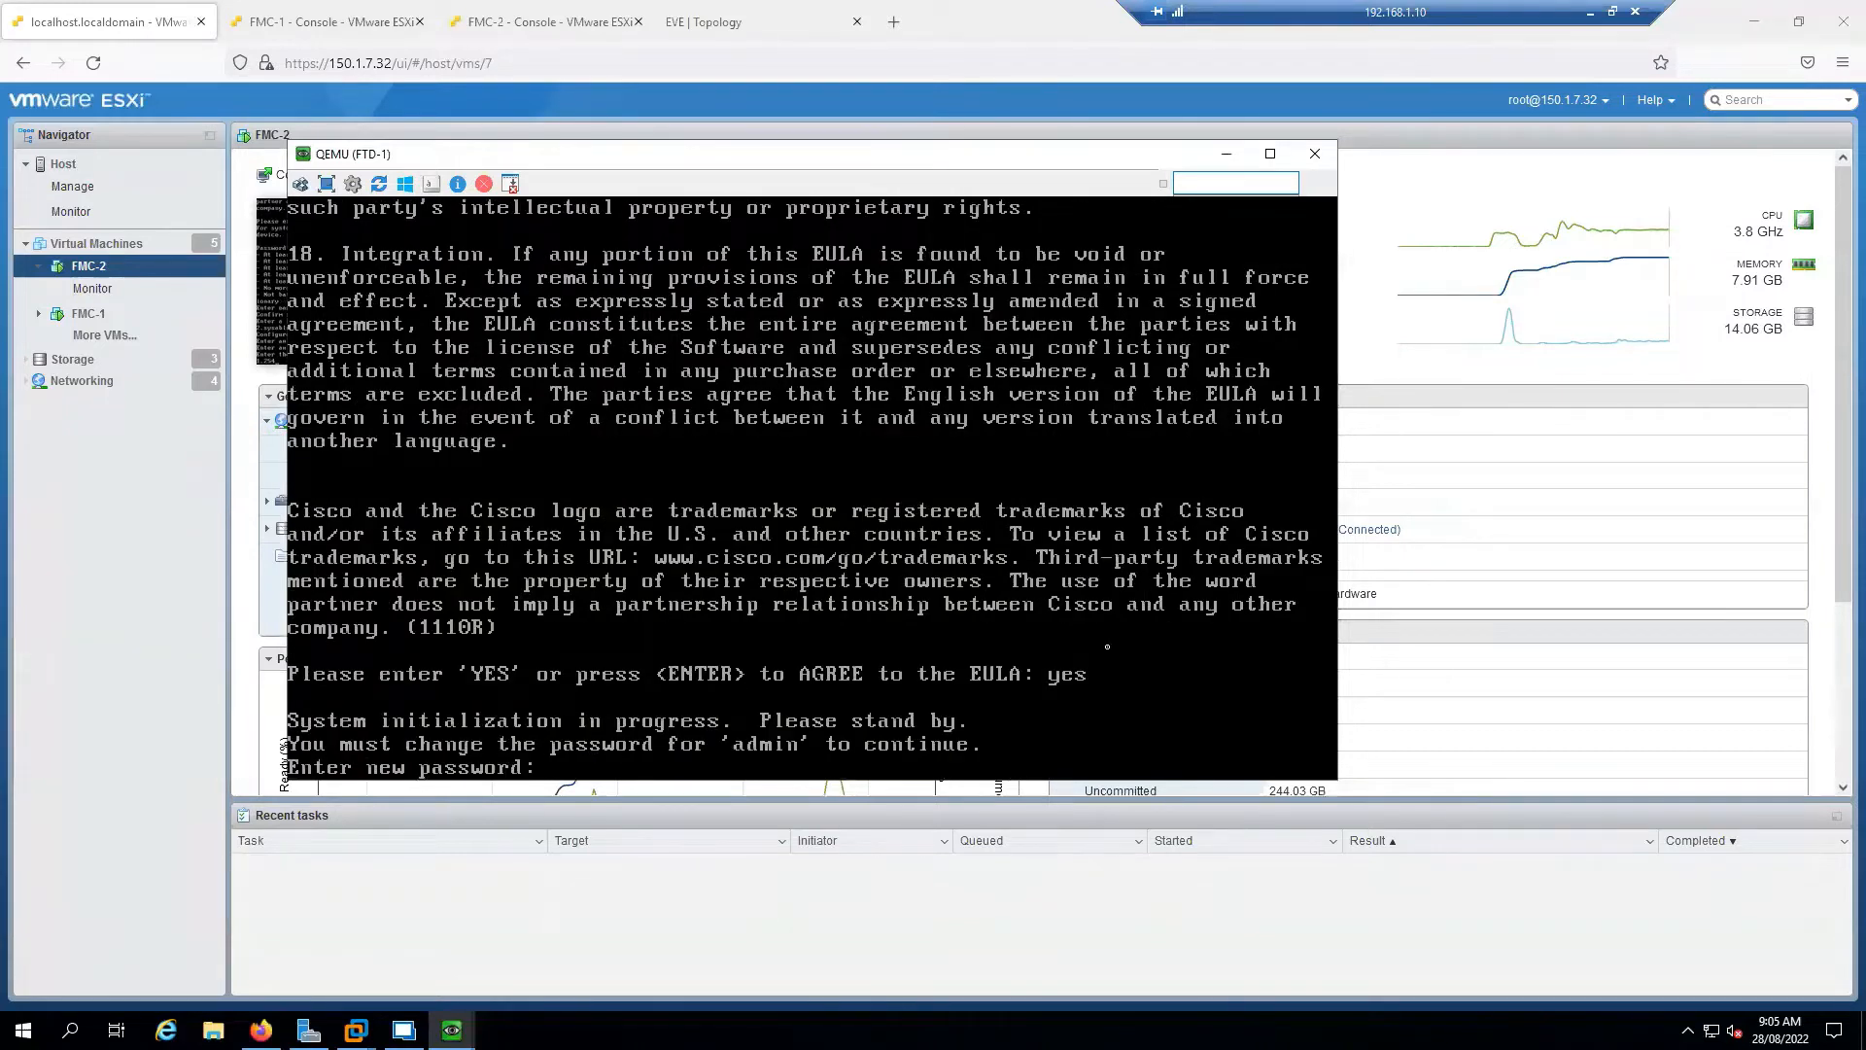
key(Return)
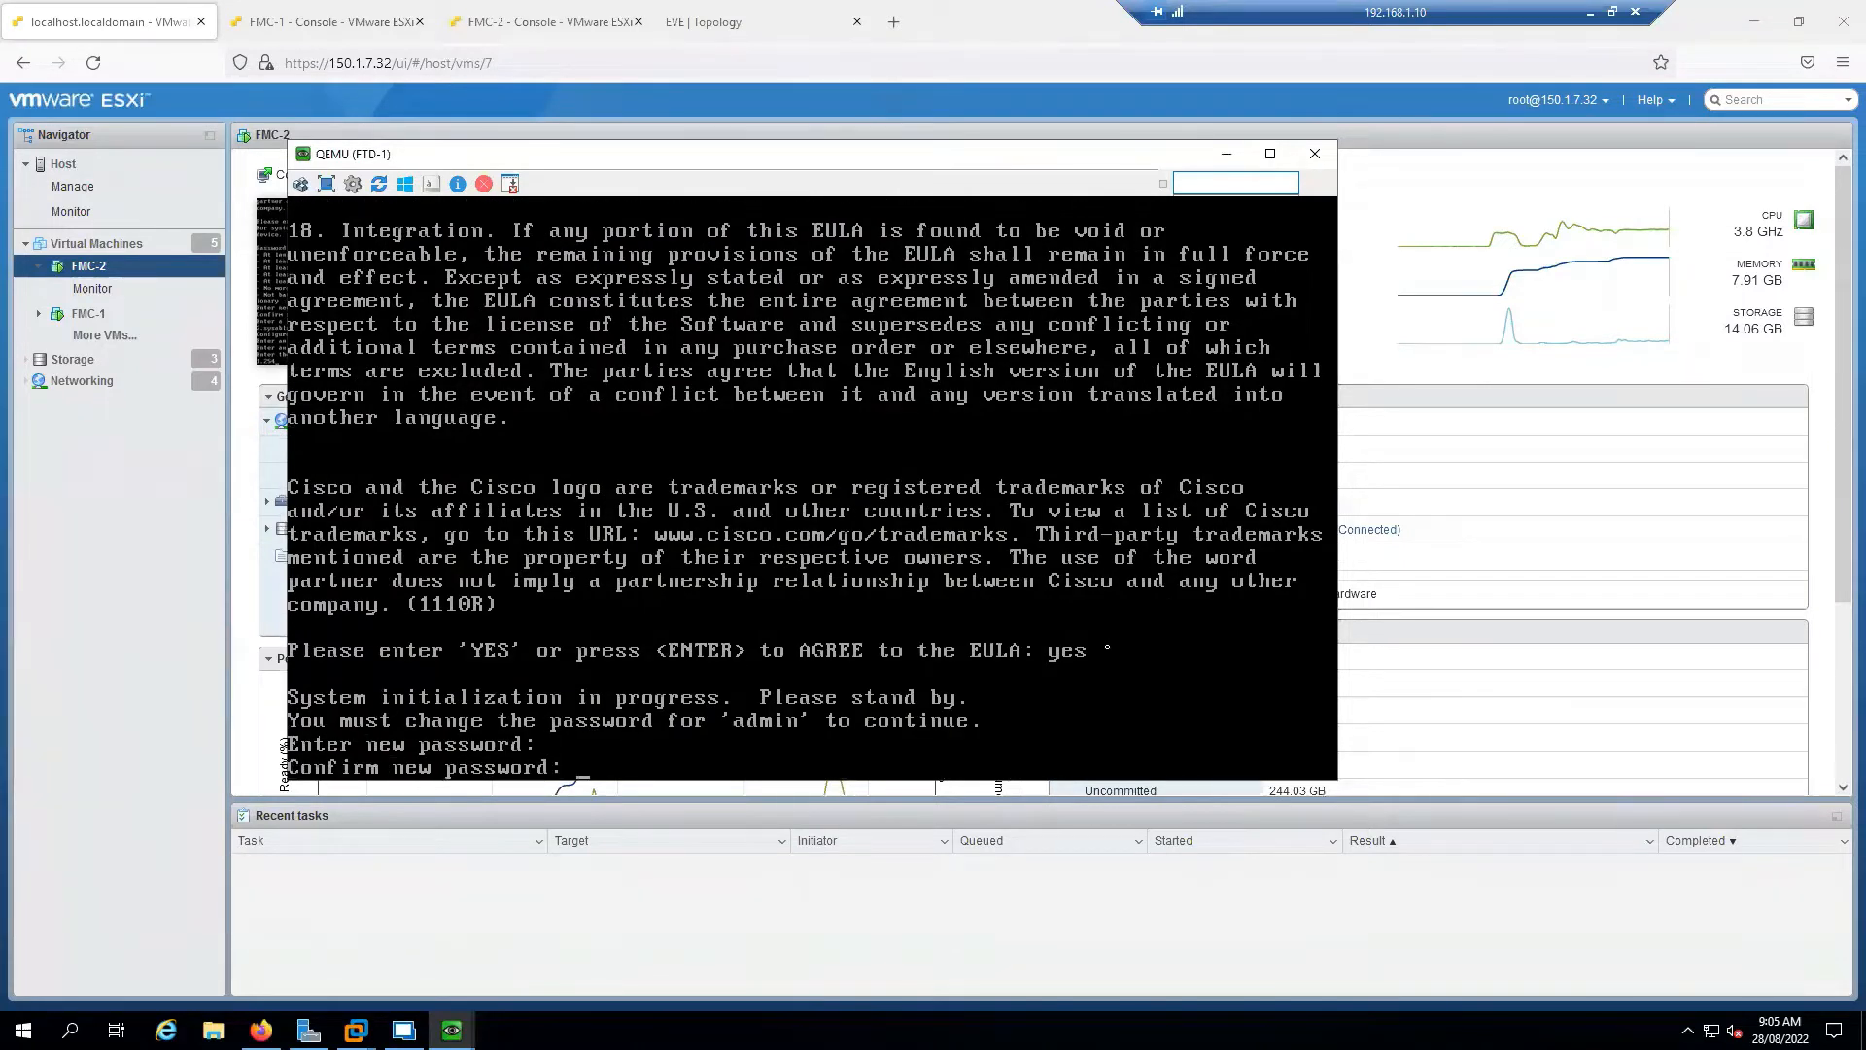
key(Return)
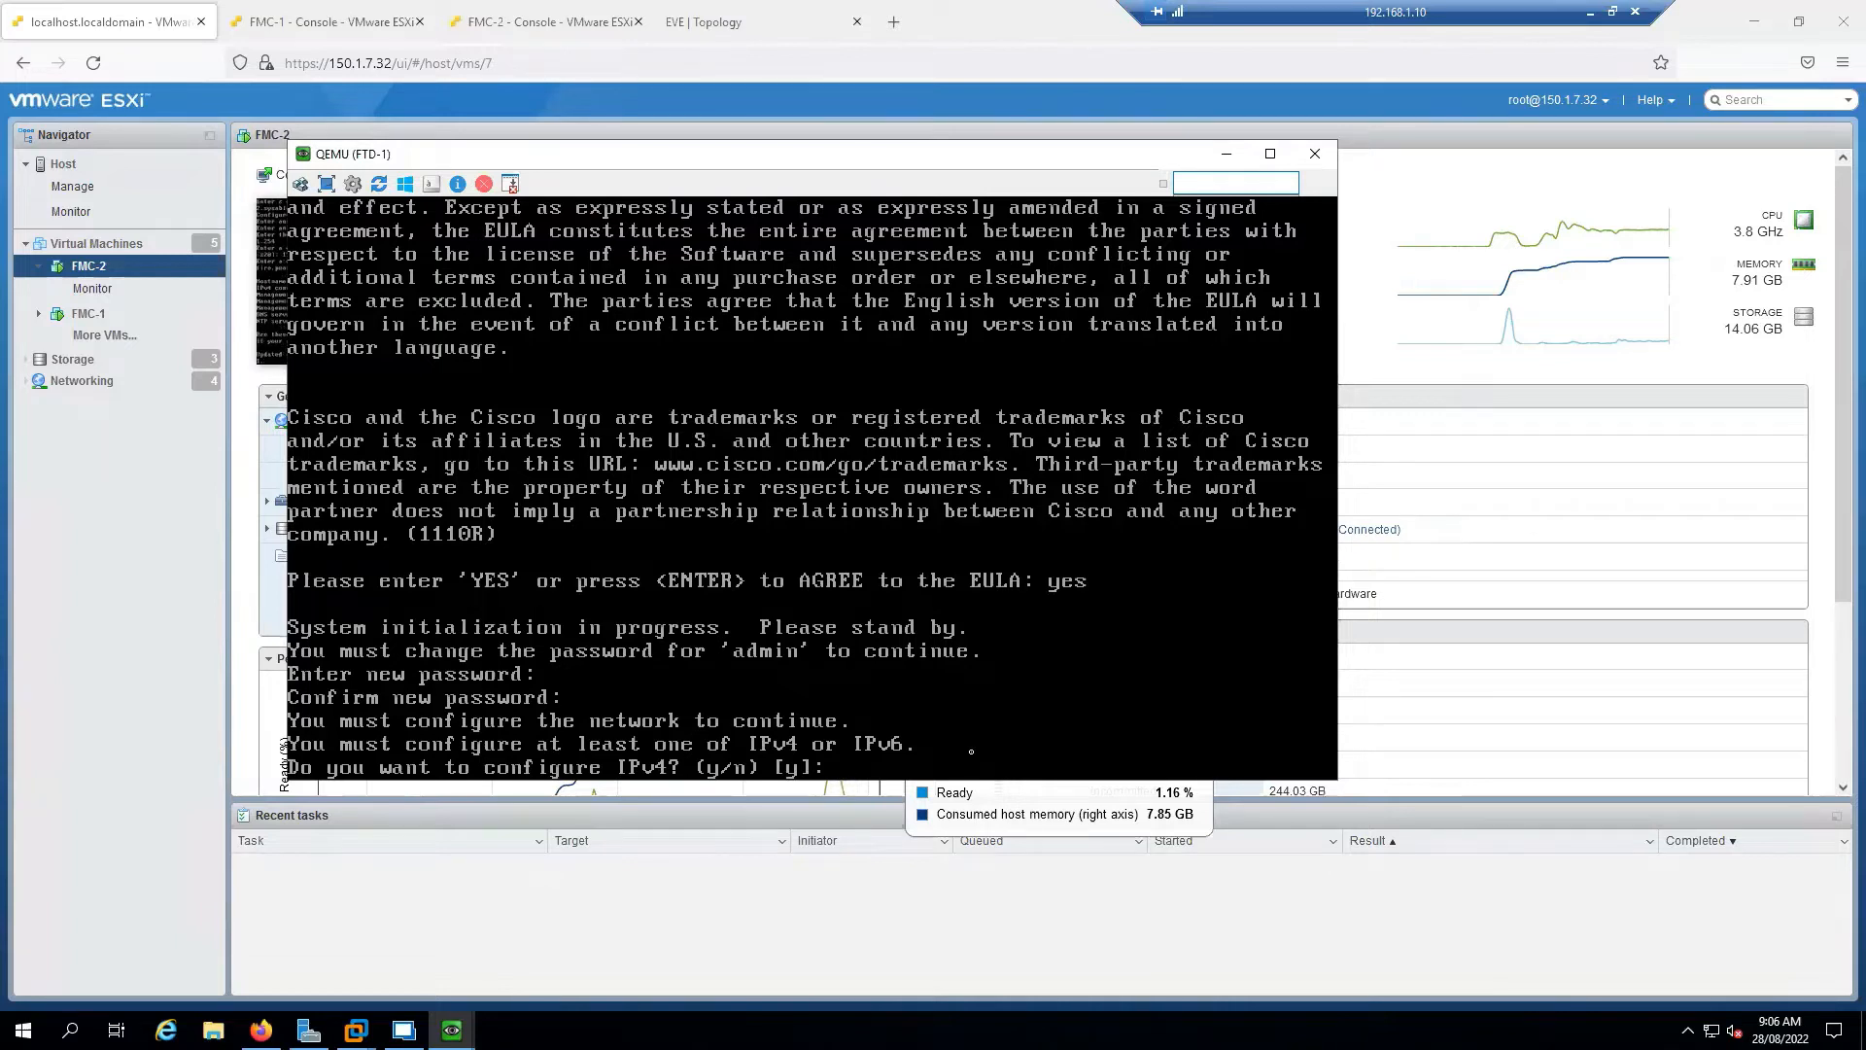
Configure manual IPv4 only: 172.16.1.19, netmask 255.255.255.0, gateway 172.16.1.254
key(Return)
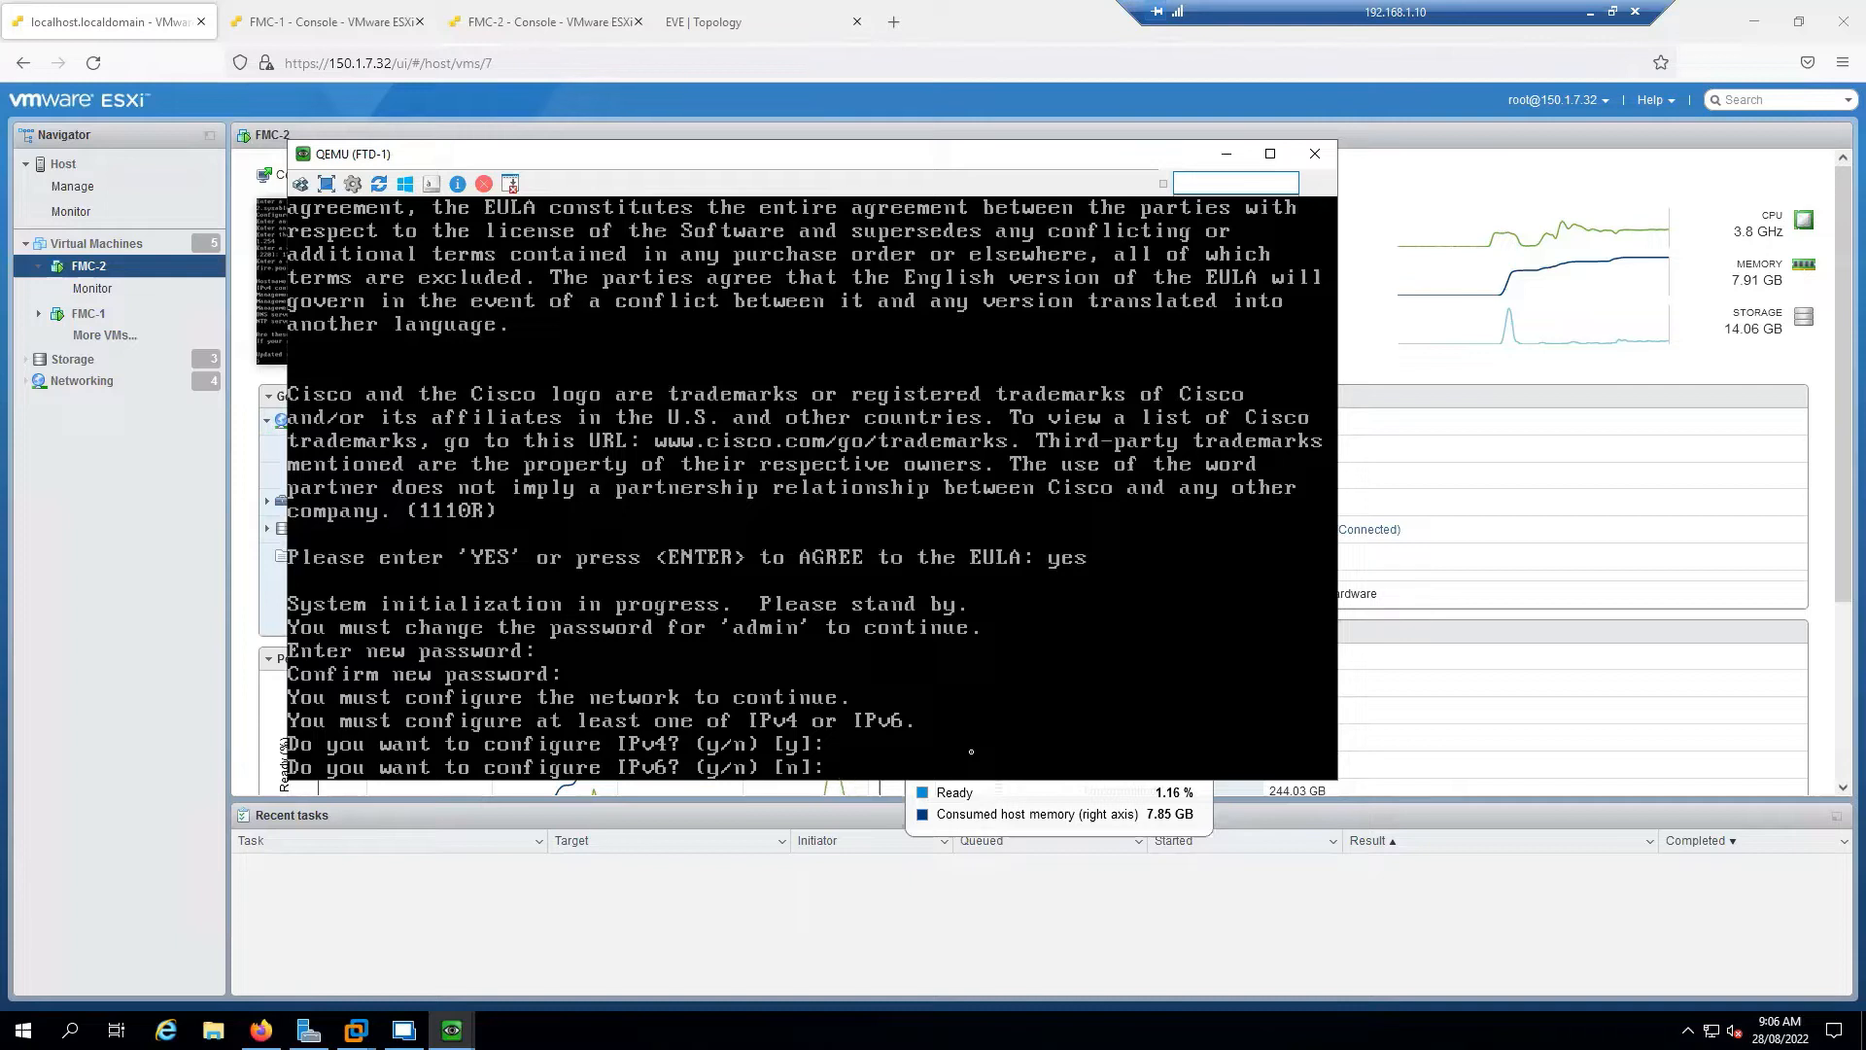
key(Return)
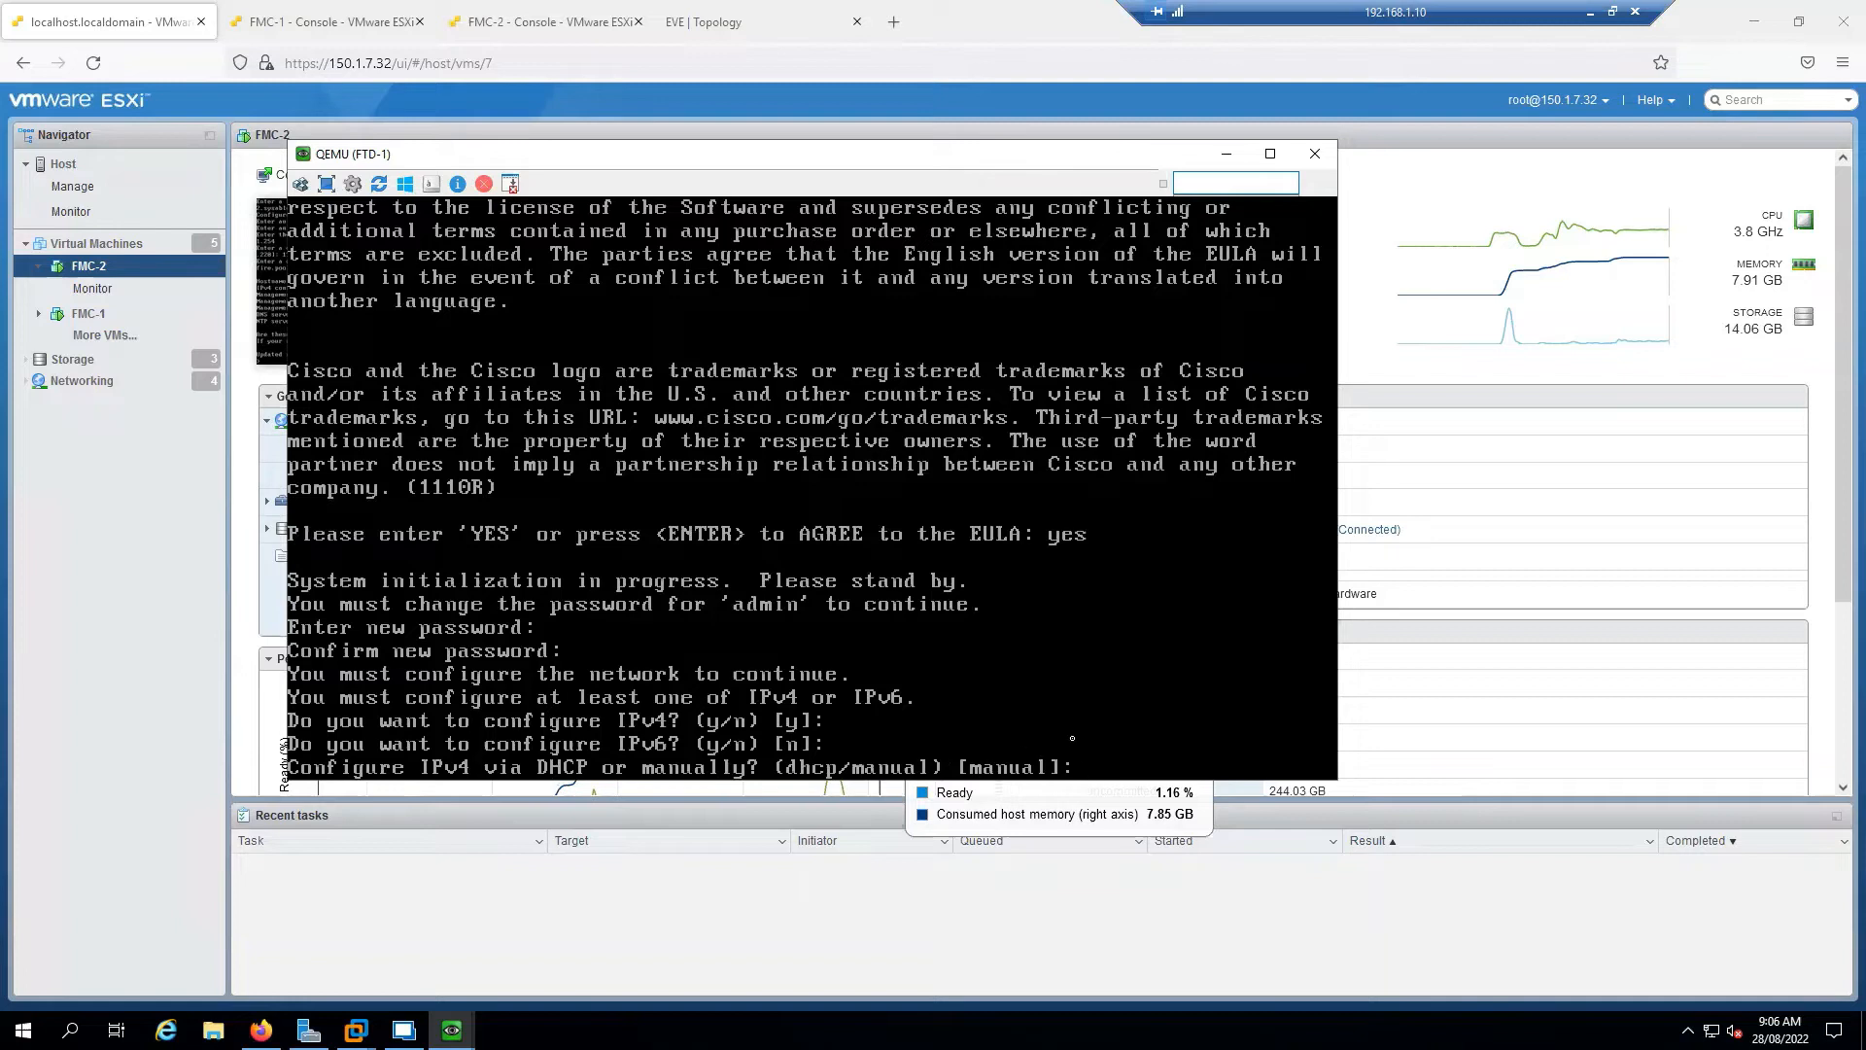
key(Return)
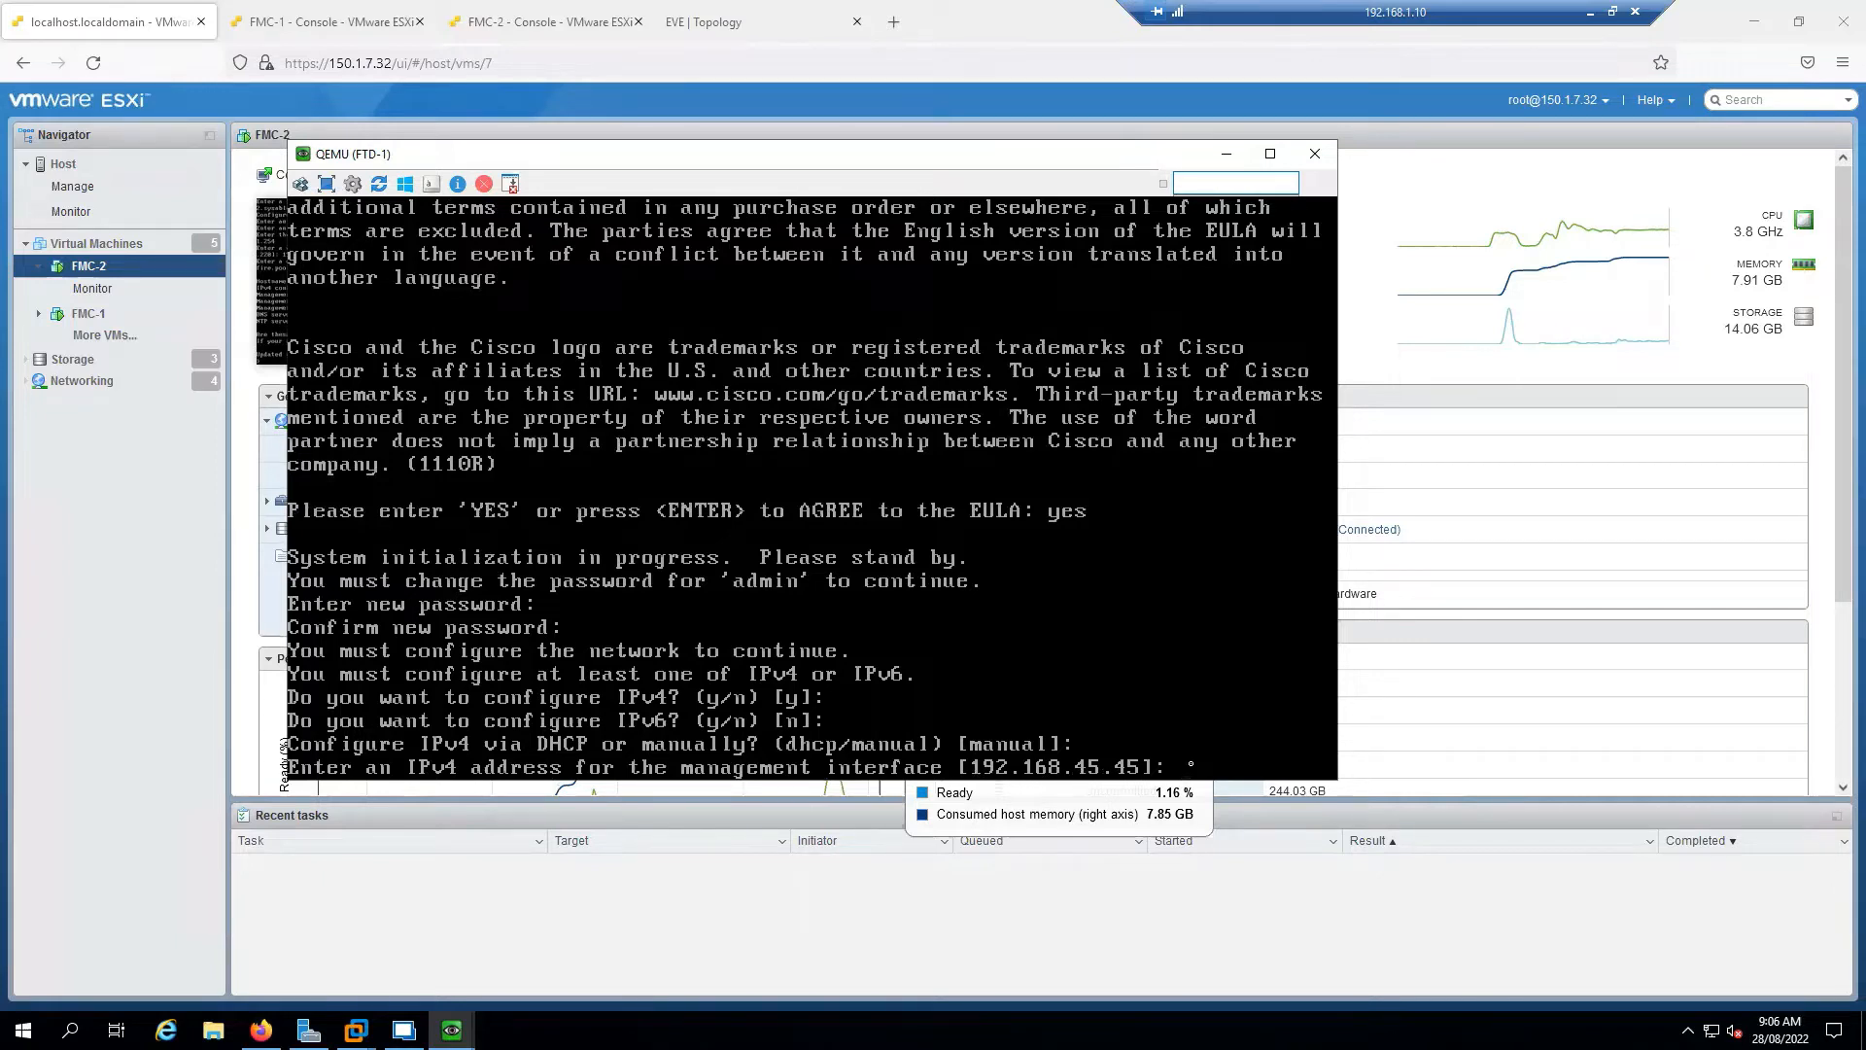
text(172.16.1.19)
key(Return)
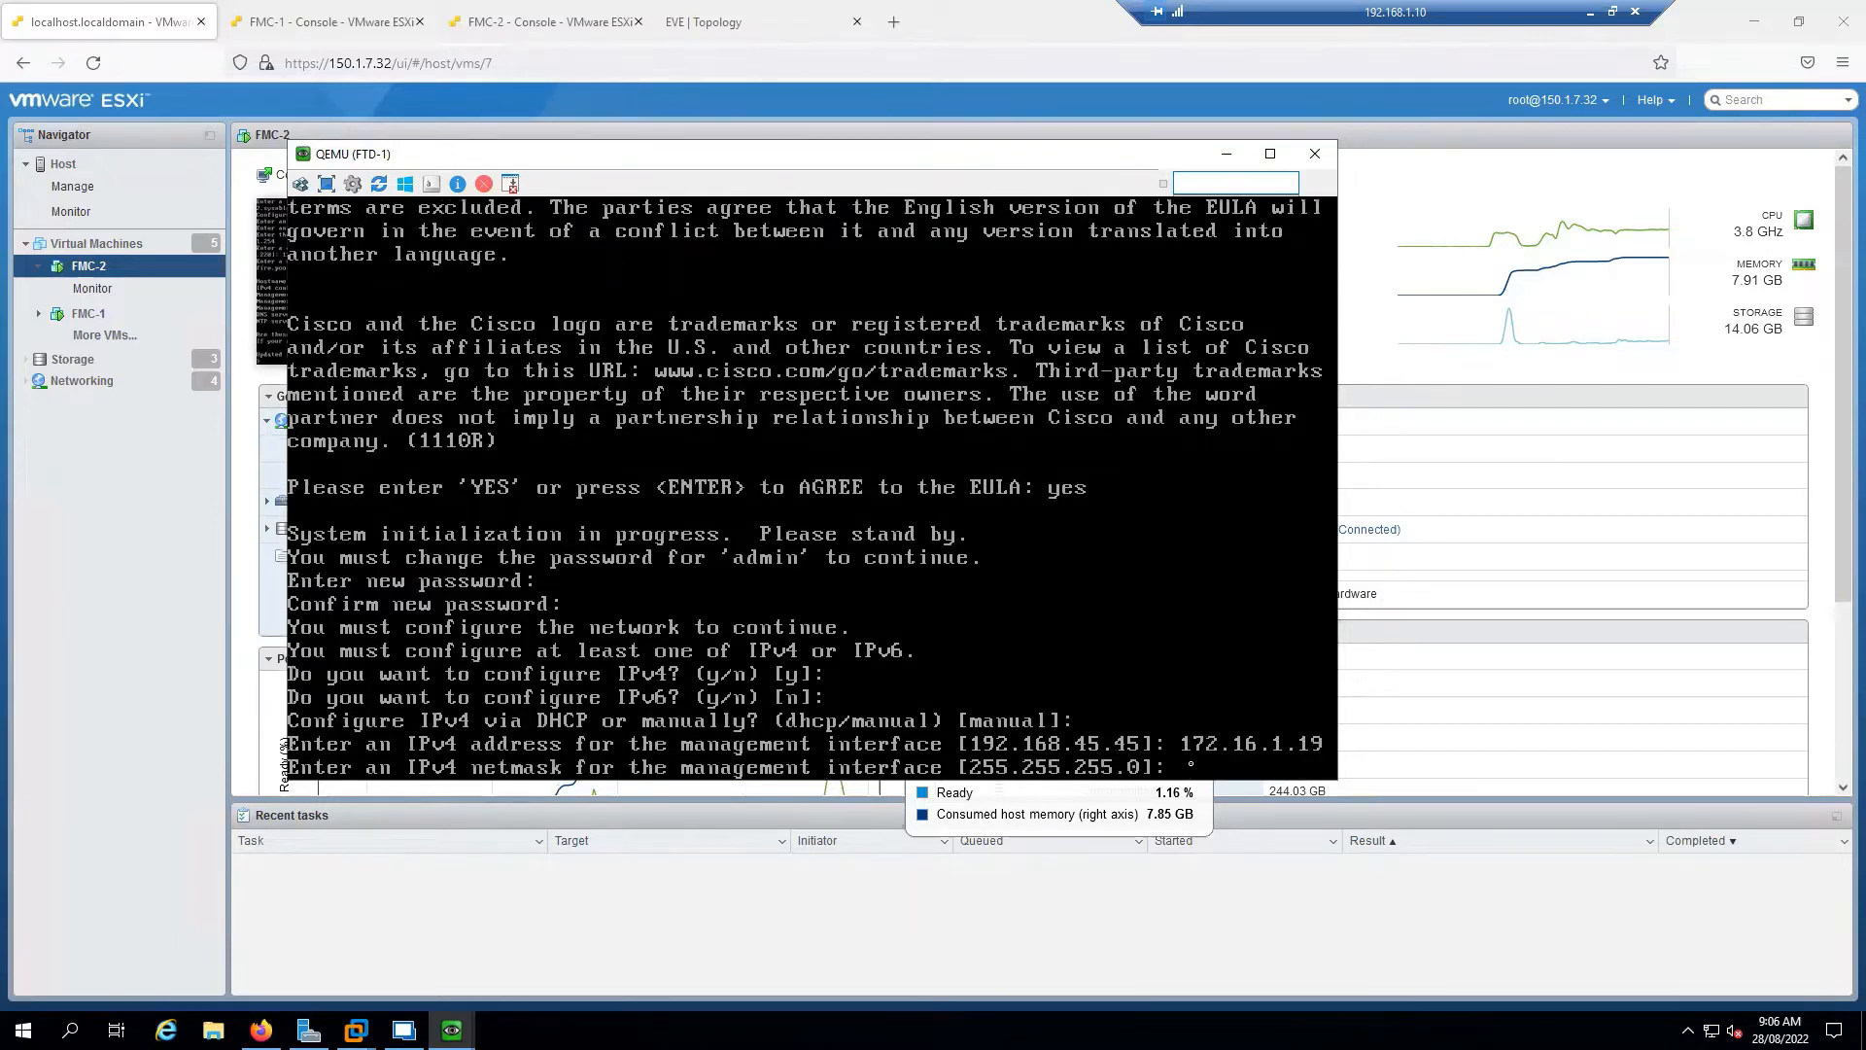
key(Return)
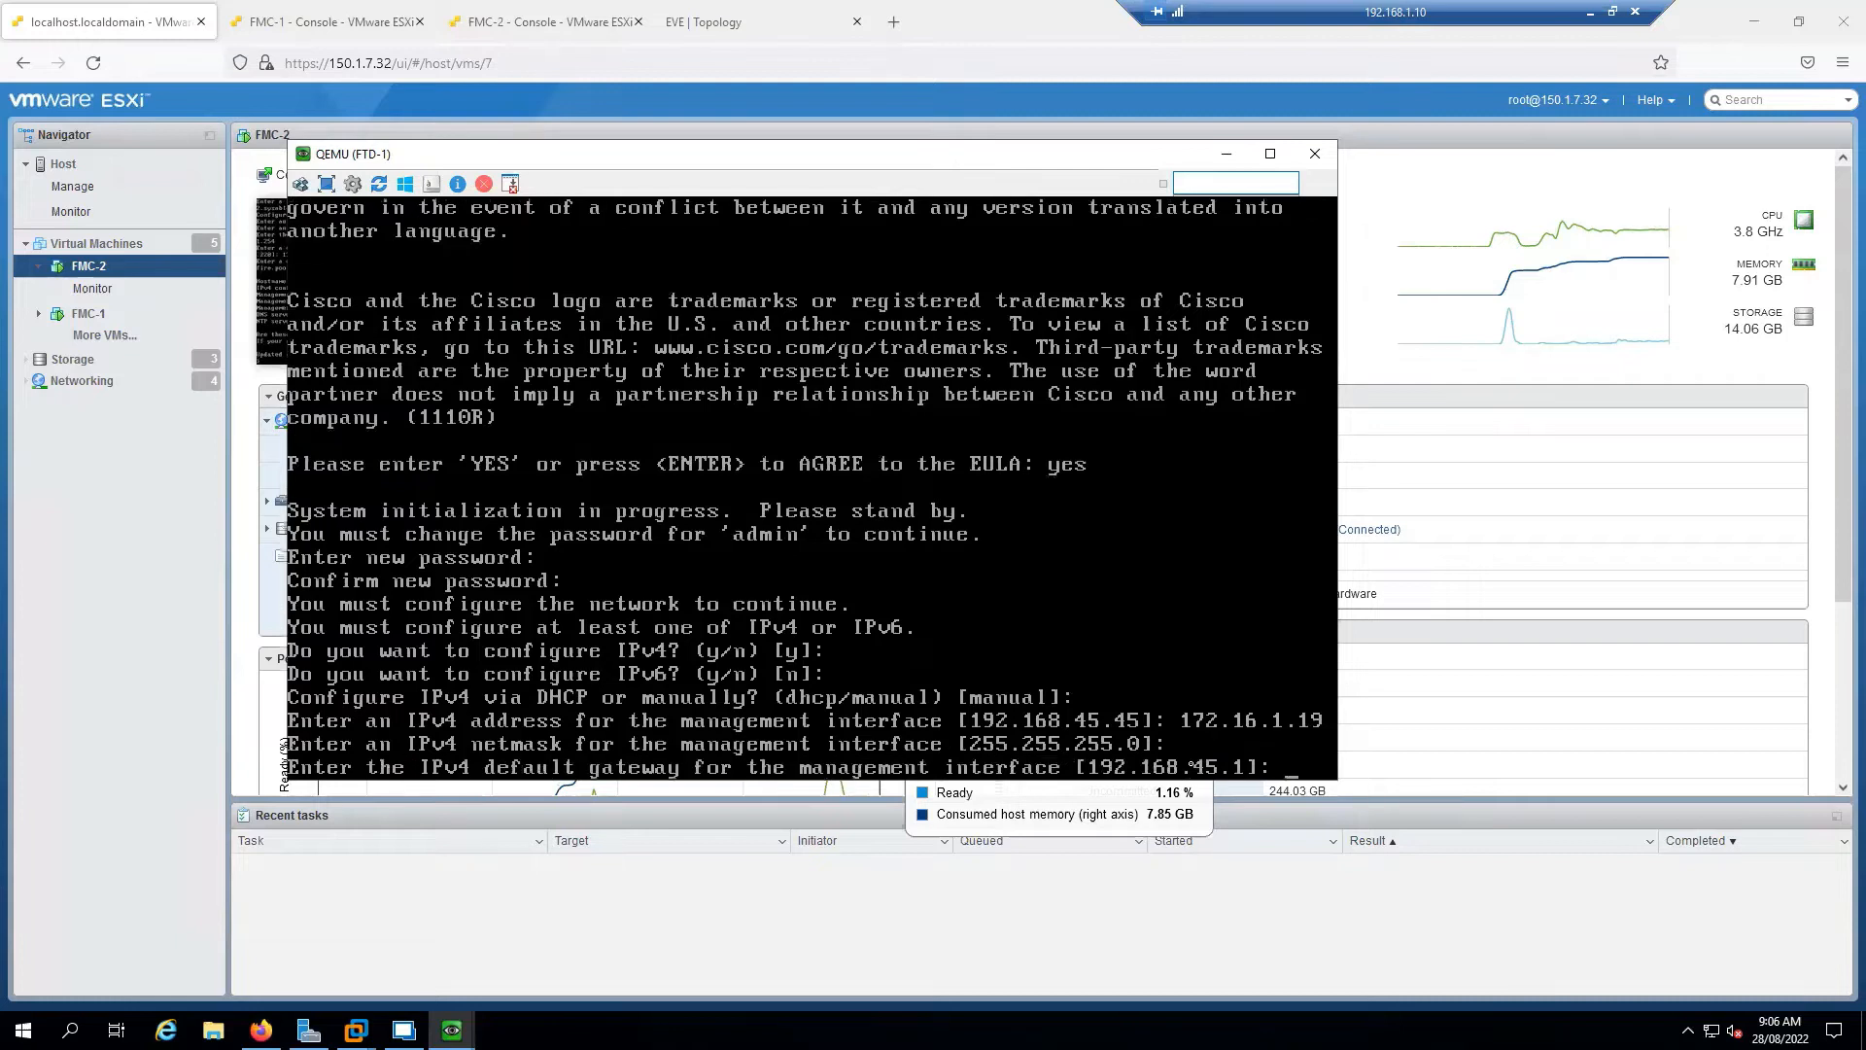
text(172.1)
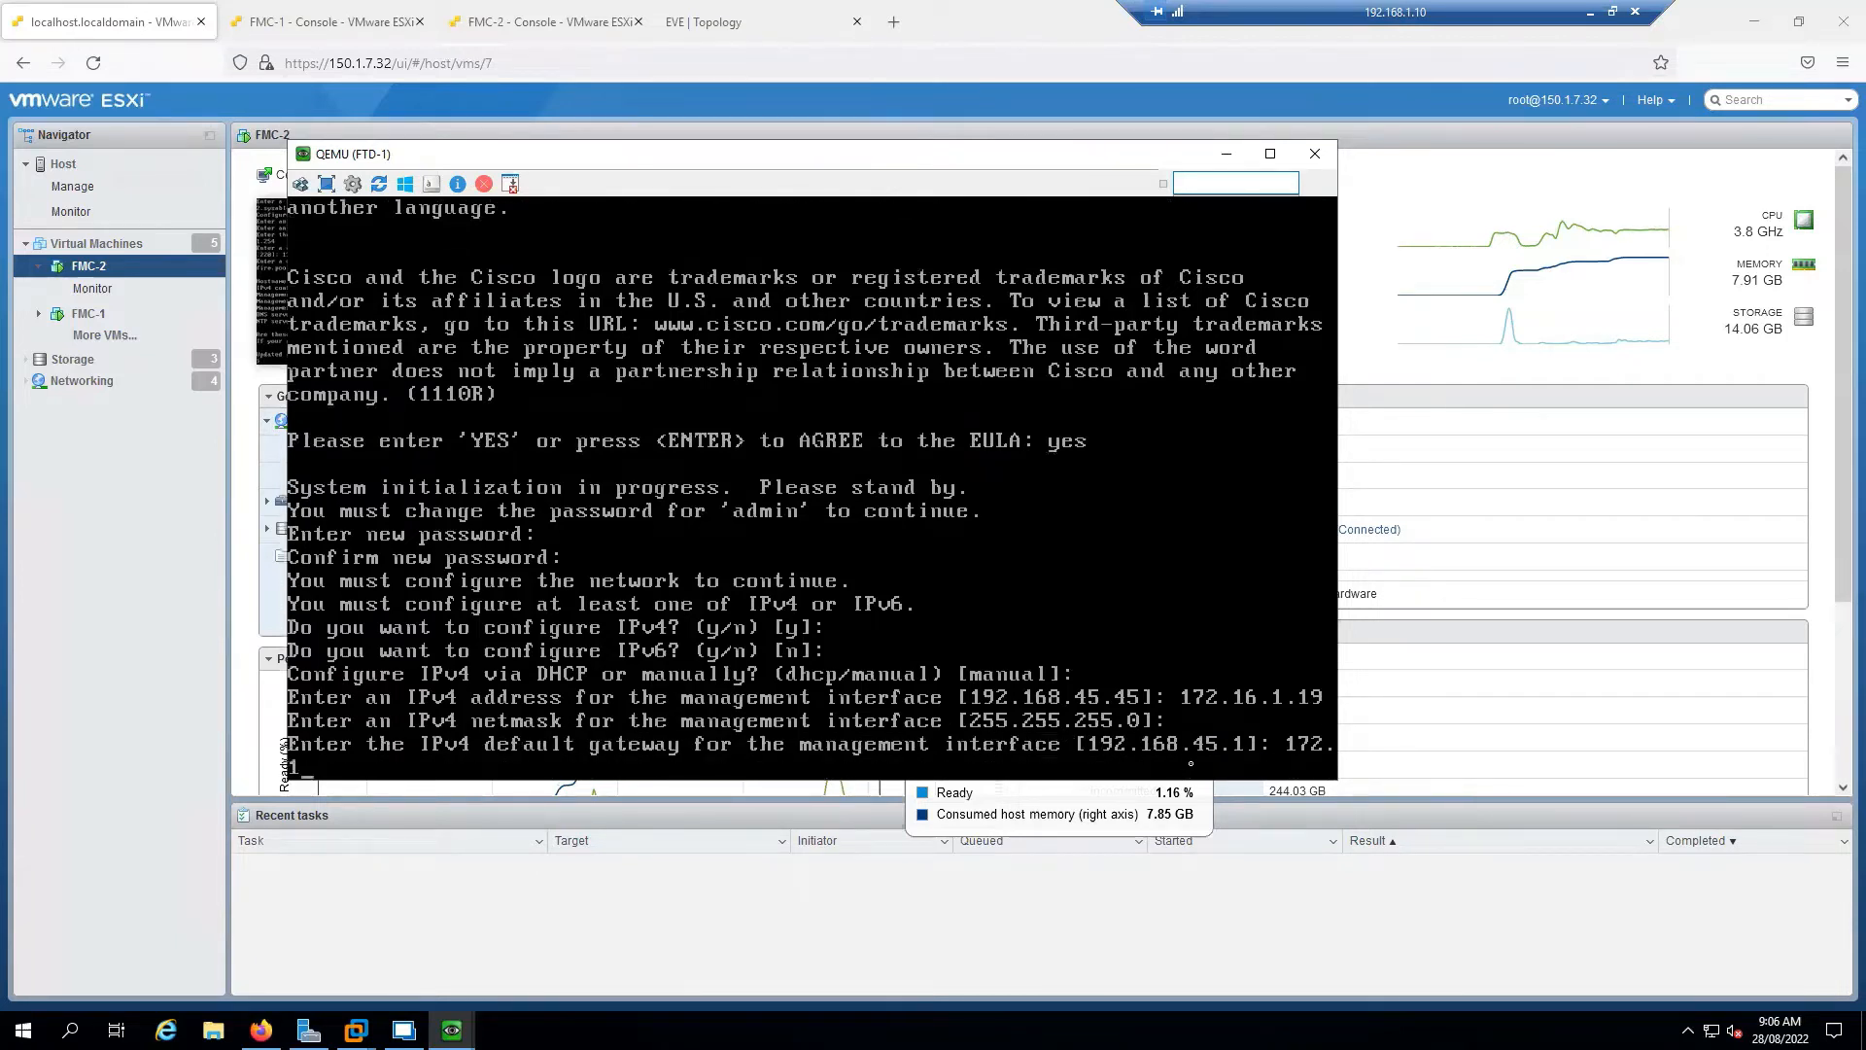
text(6.1.254)
key(Return)
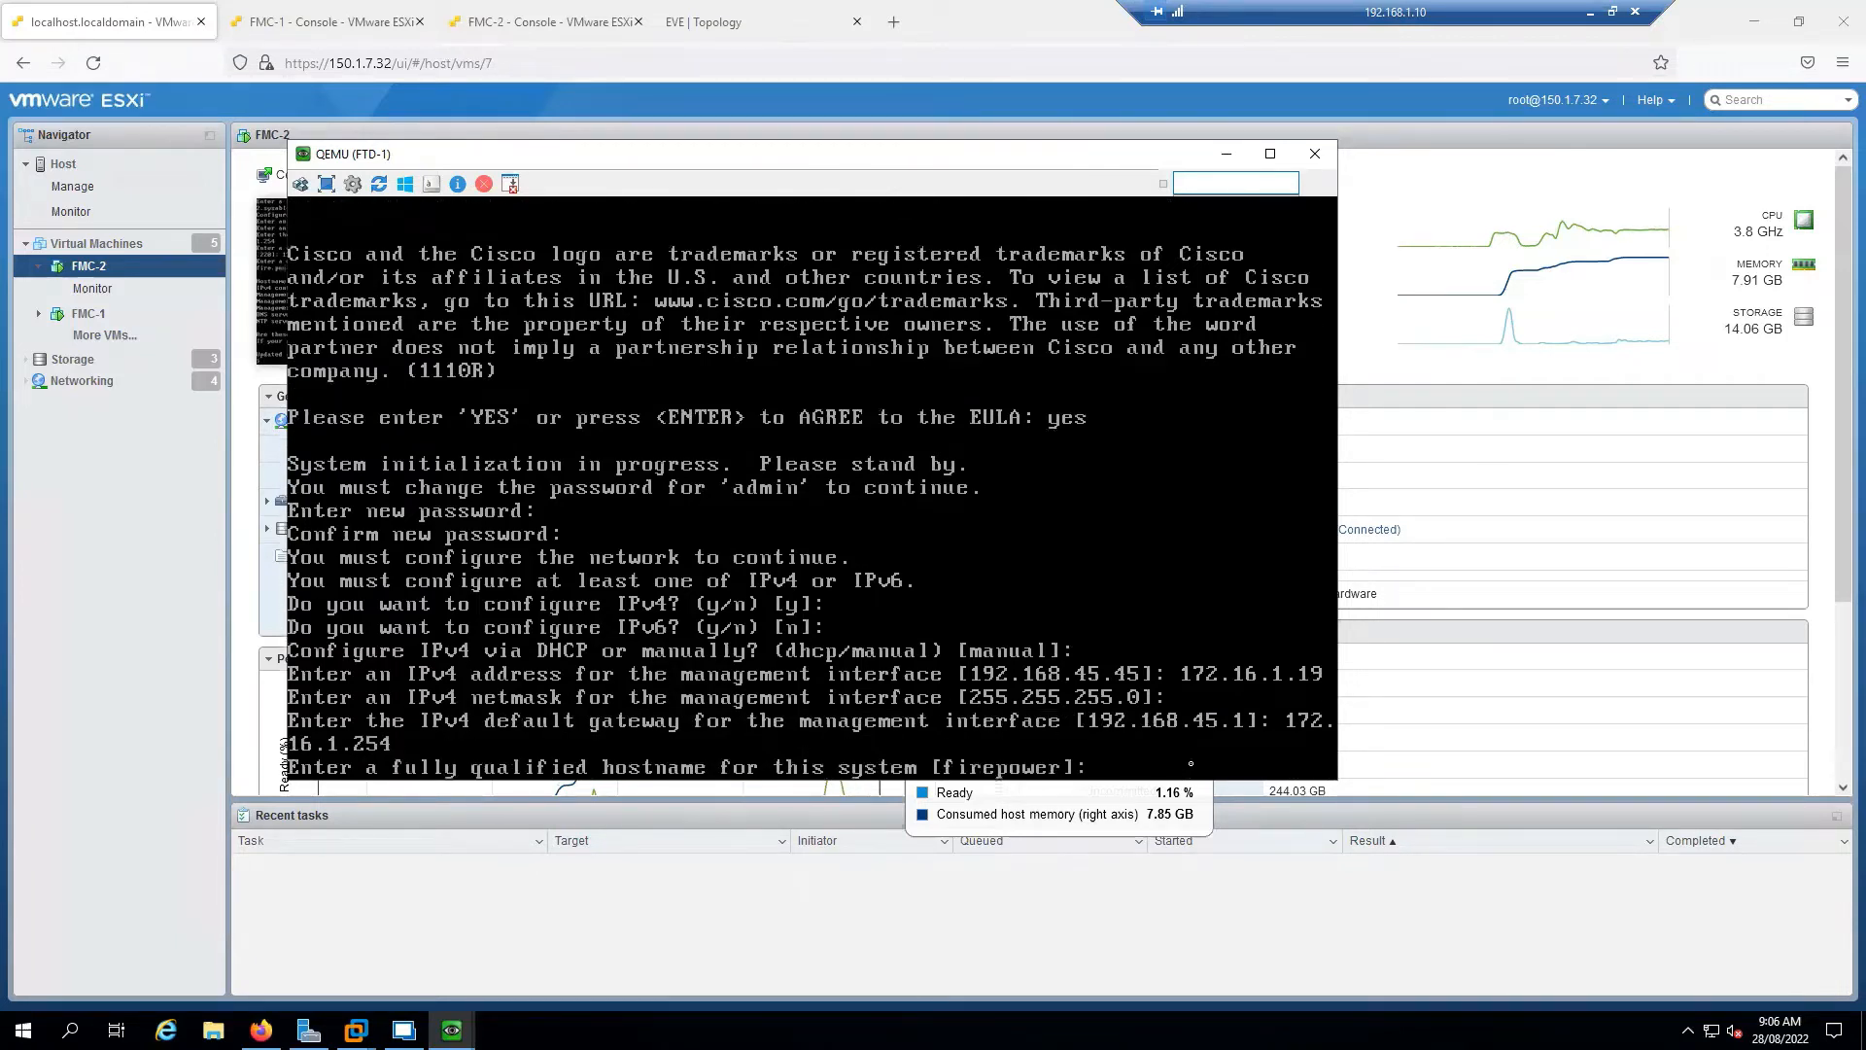
Set hostname ftd1.sysable.com, DNS 172.16.1.10 and 150.1.7.2, domain sysable.com; decline local management
text(ftd1.sysable.com)
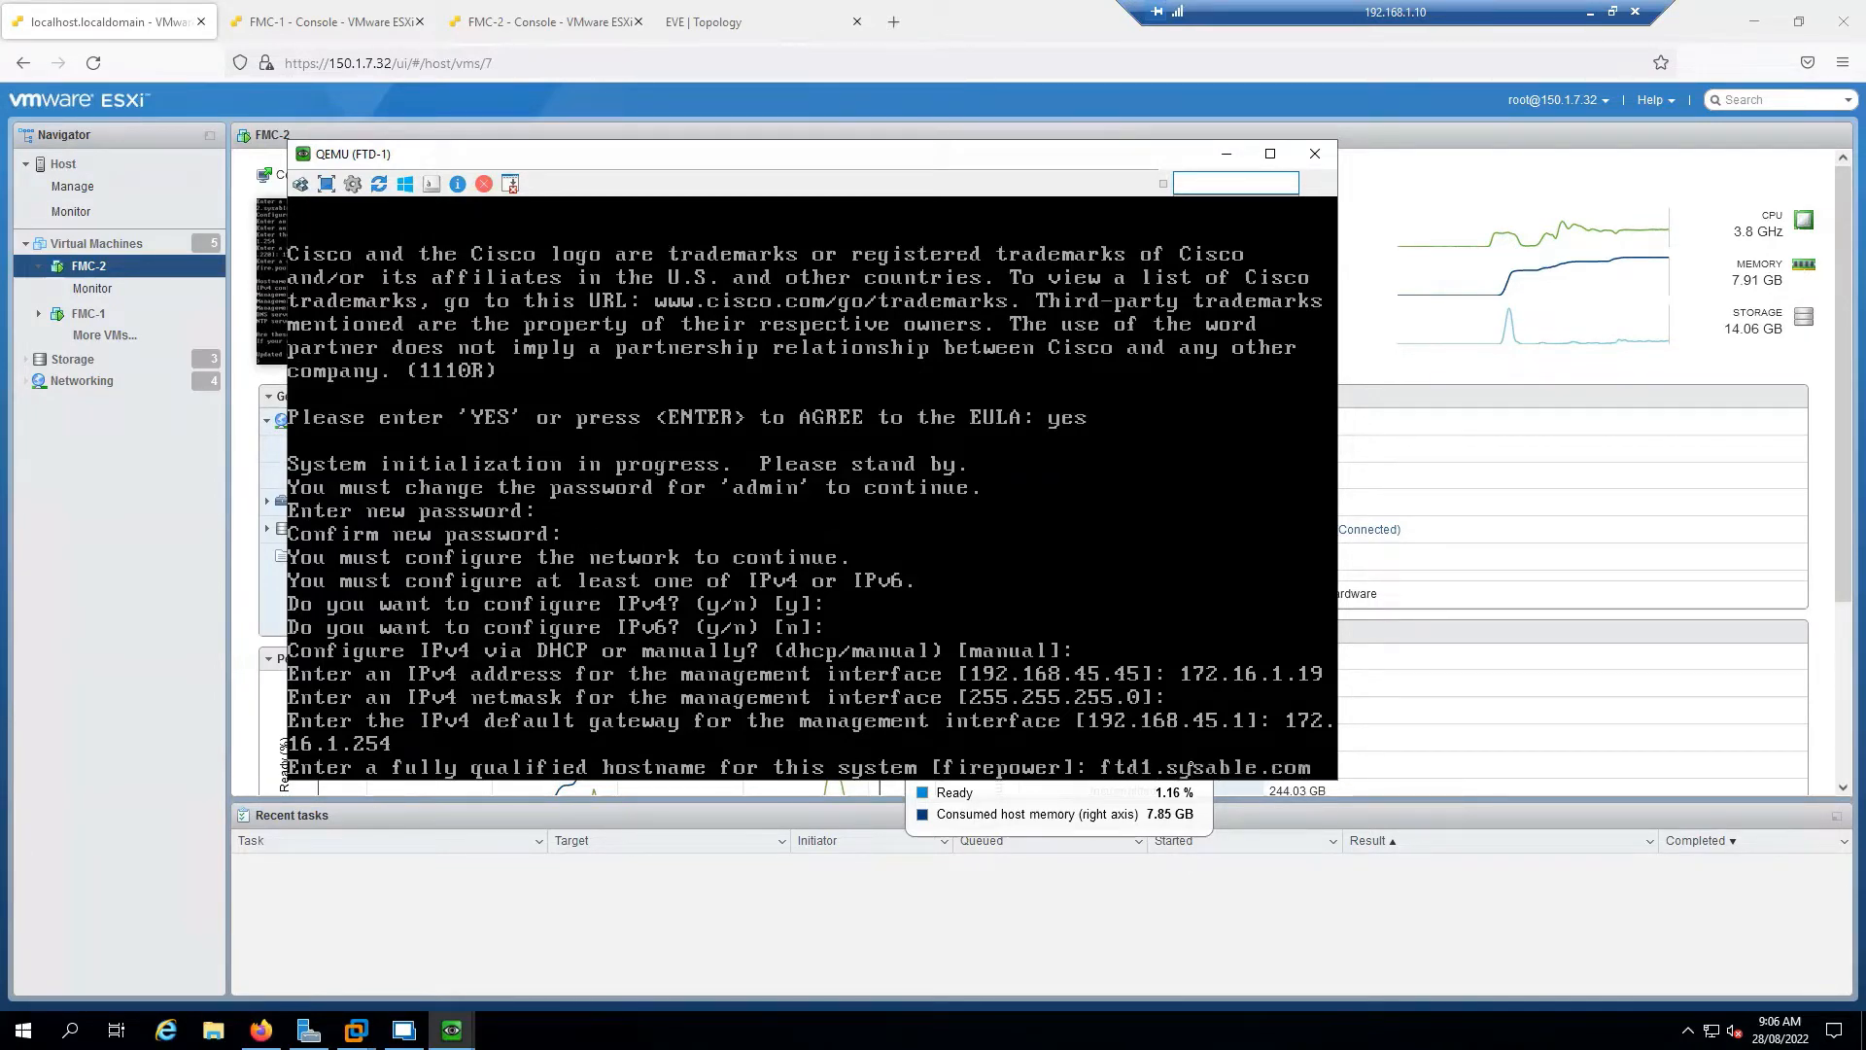
key(Return)
text(172,16,1,10)
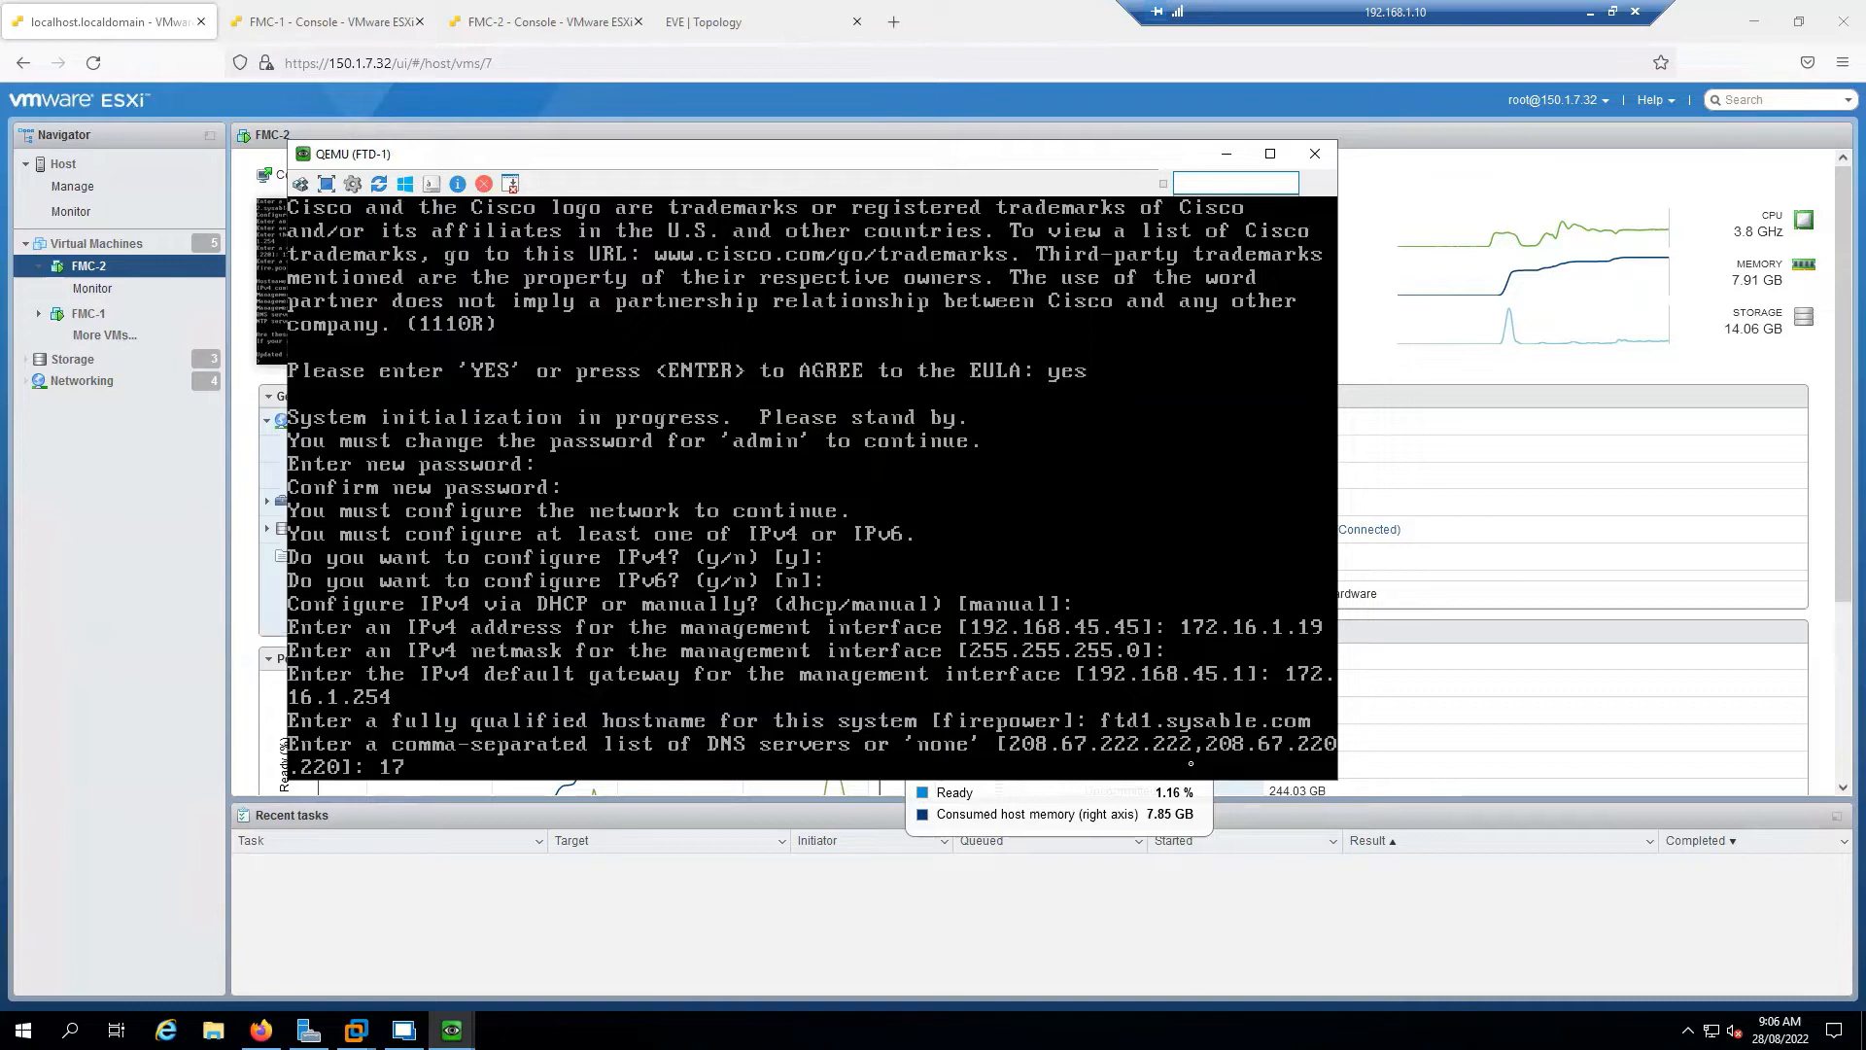
key(BackSpace)
key(BackSpace)
key(BackSpace)
key(BackSpace)
key(BackSpace)
key(BackSpace)
key(BackSpace)
key(BackSpace)
text(.16.1.10, 150.1.7.2)
key(Return)
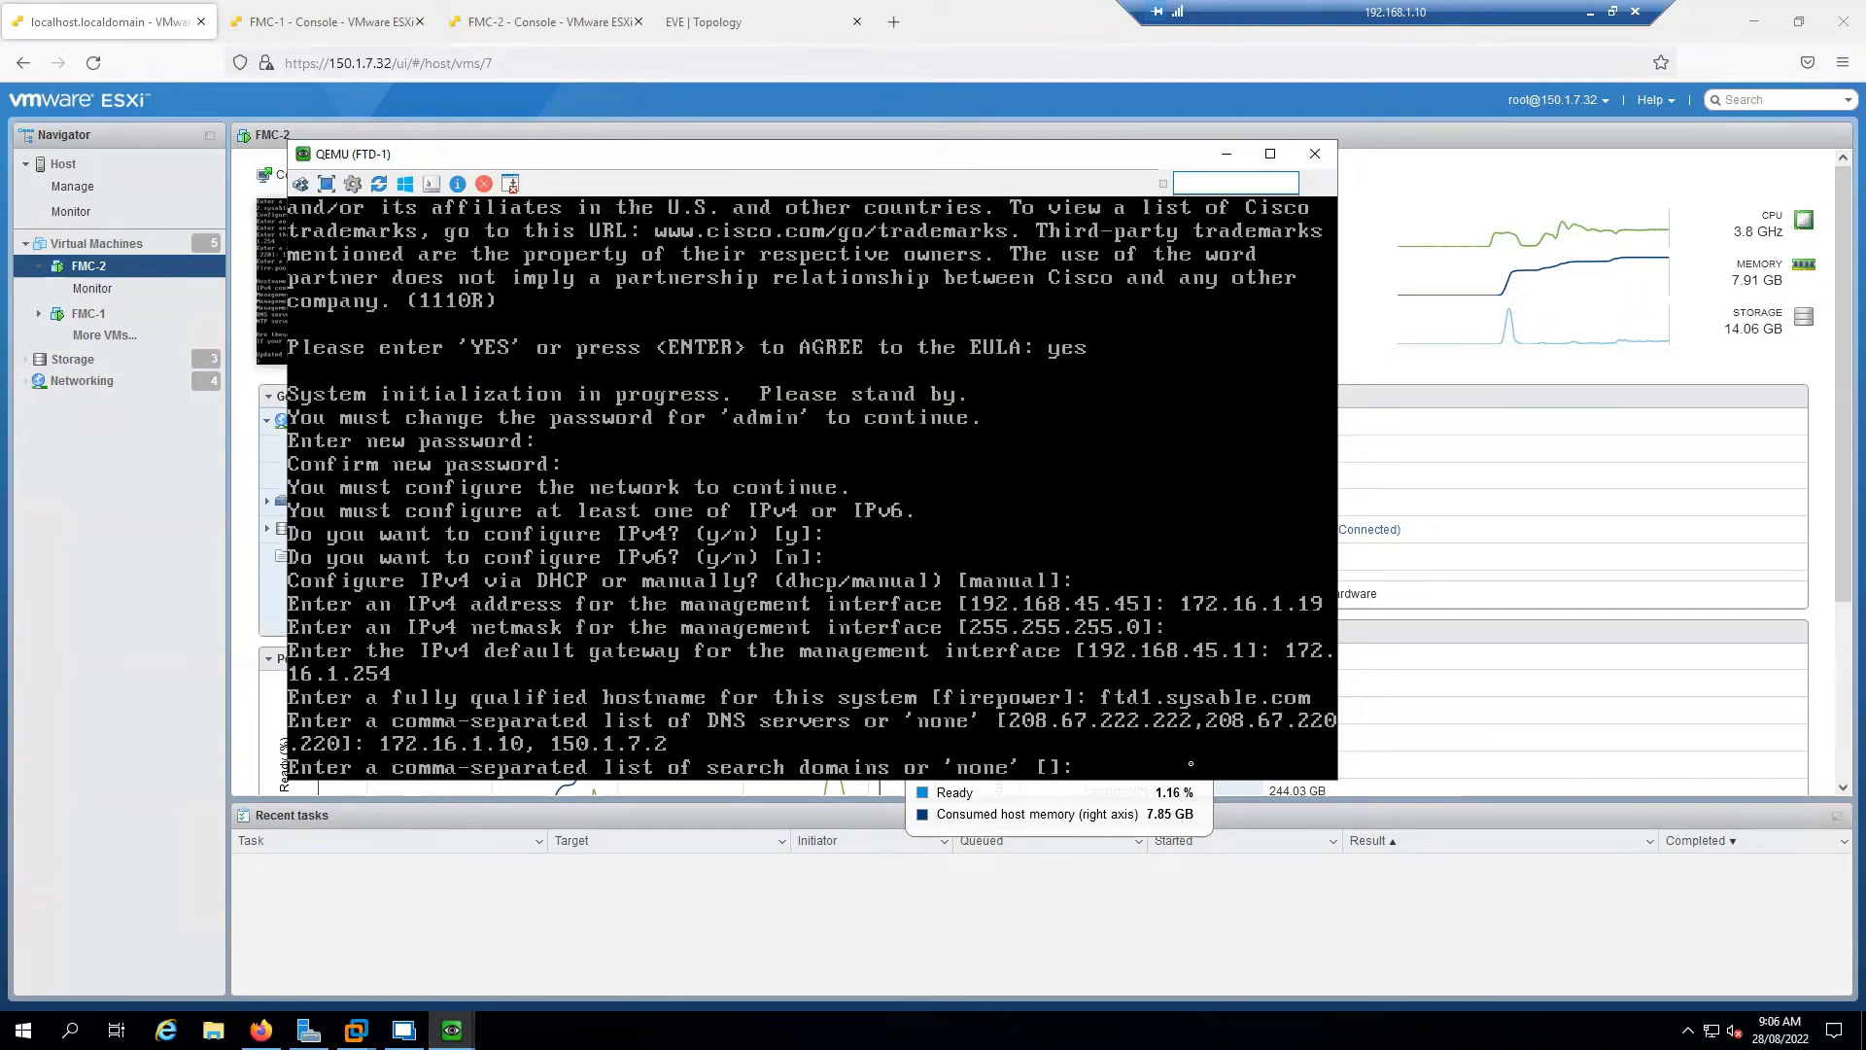
text(sysable.com)
key(Return)
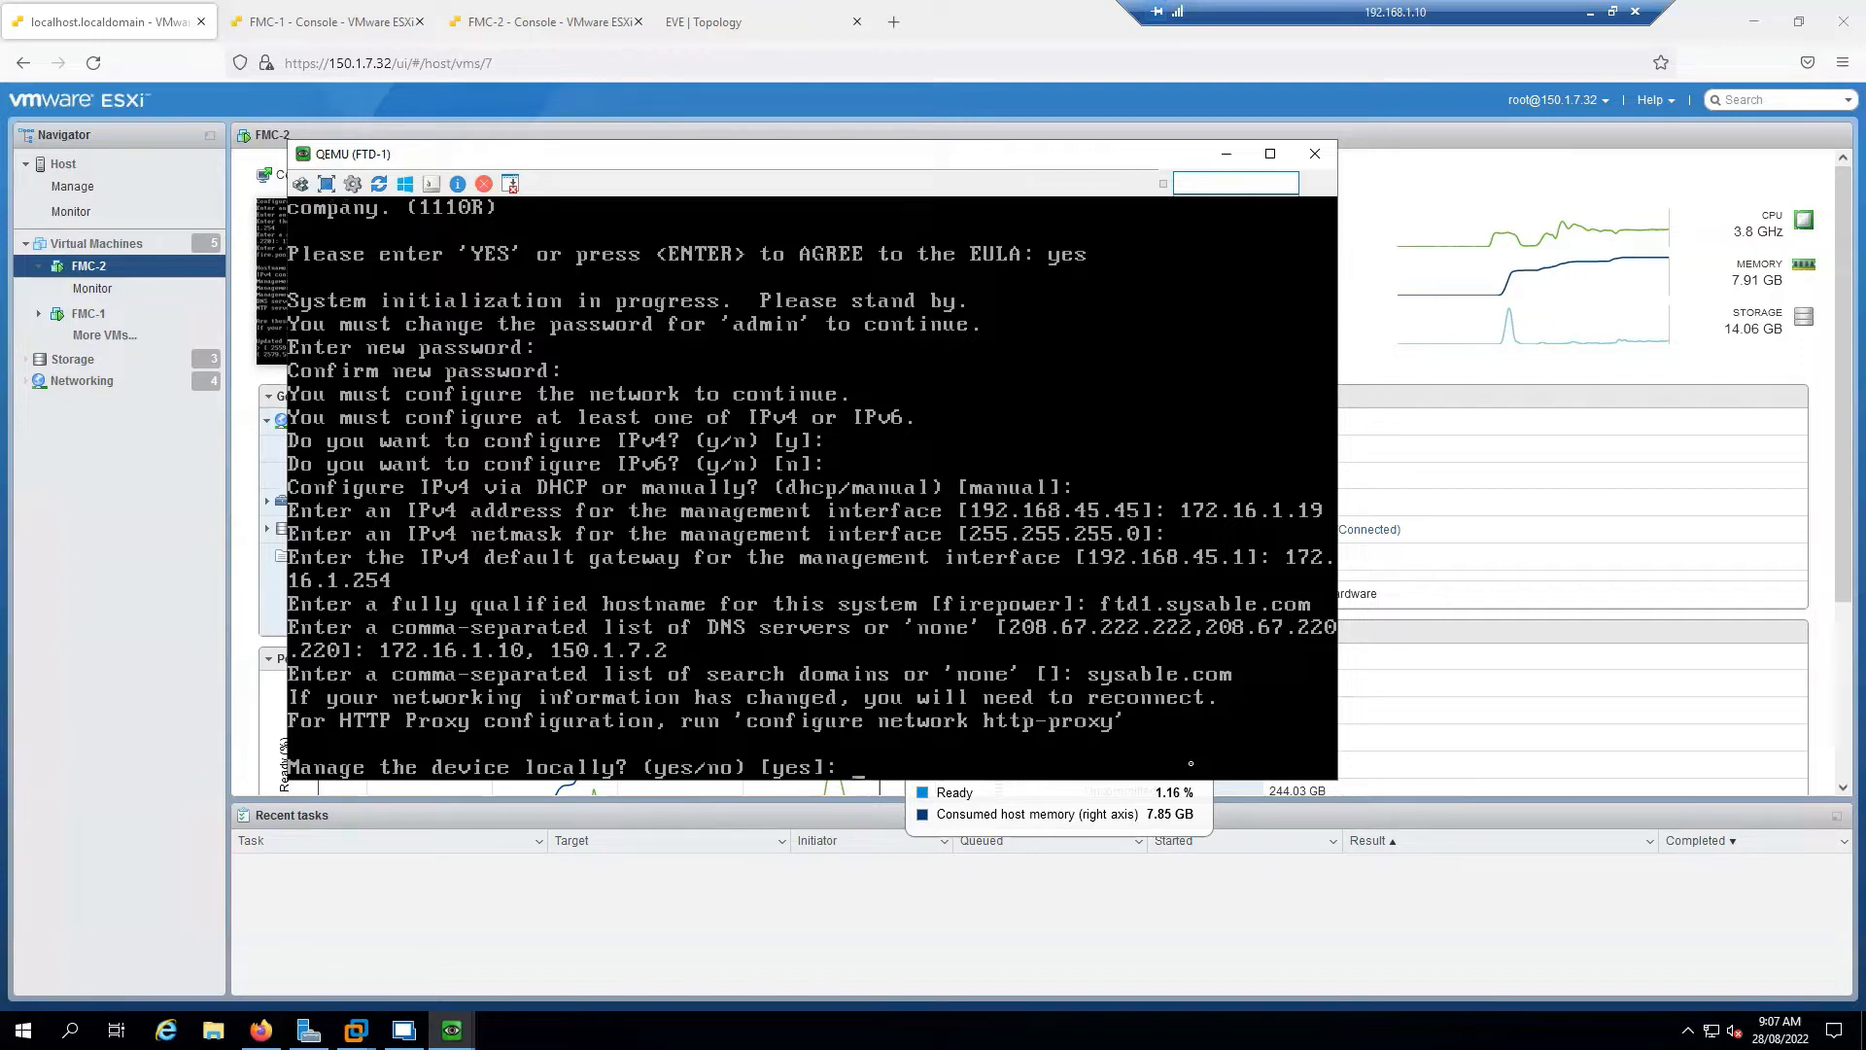
text(no)
key(Return)
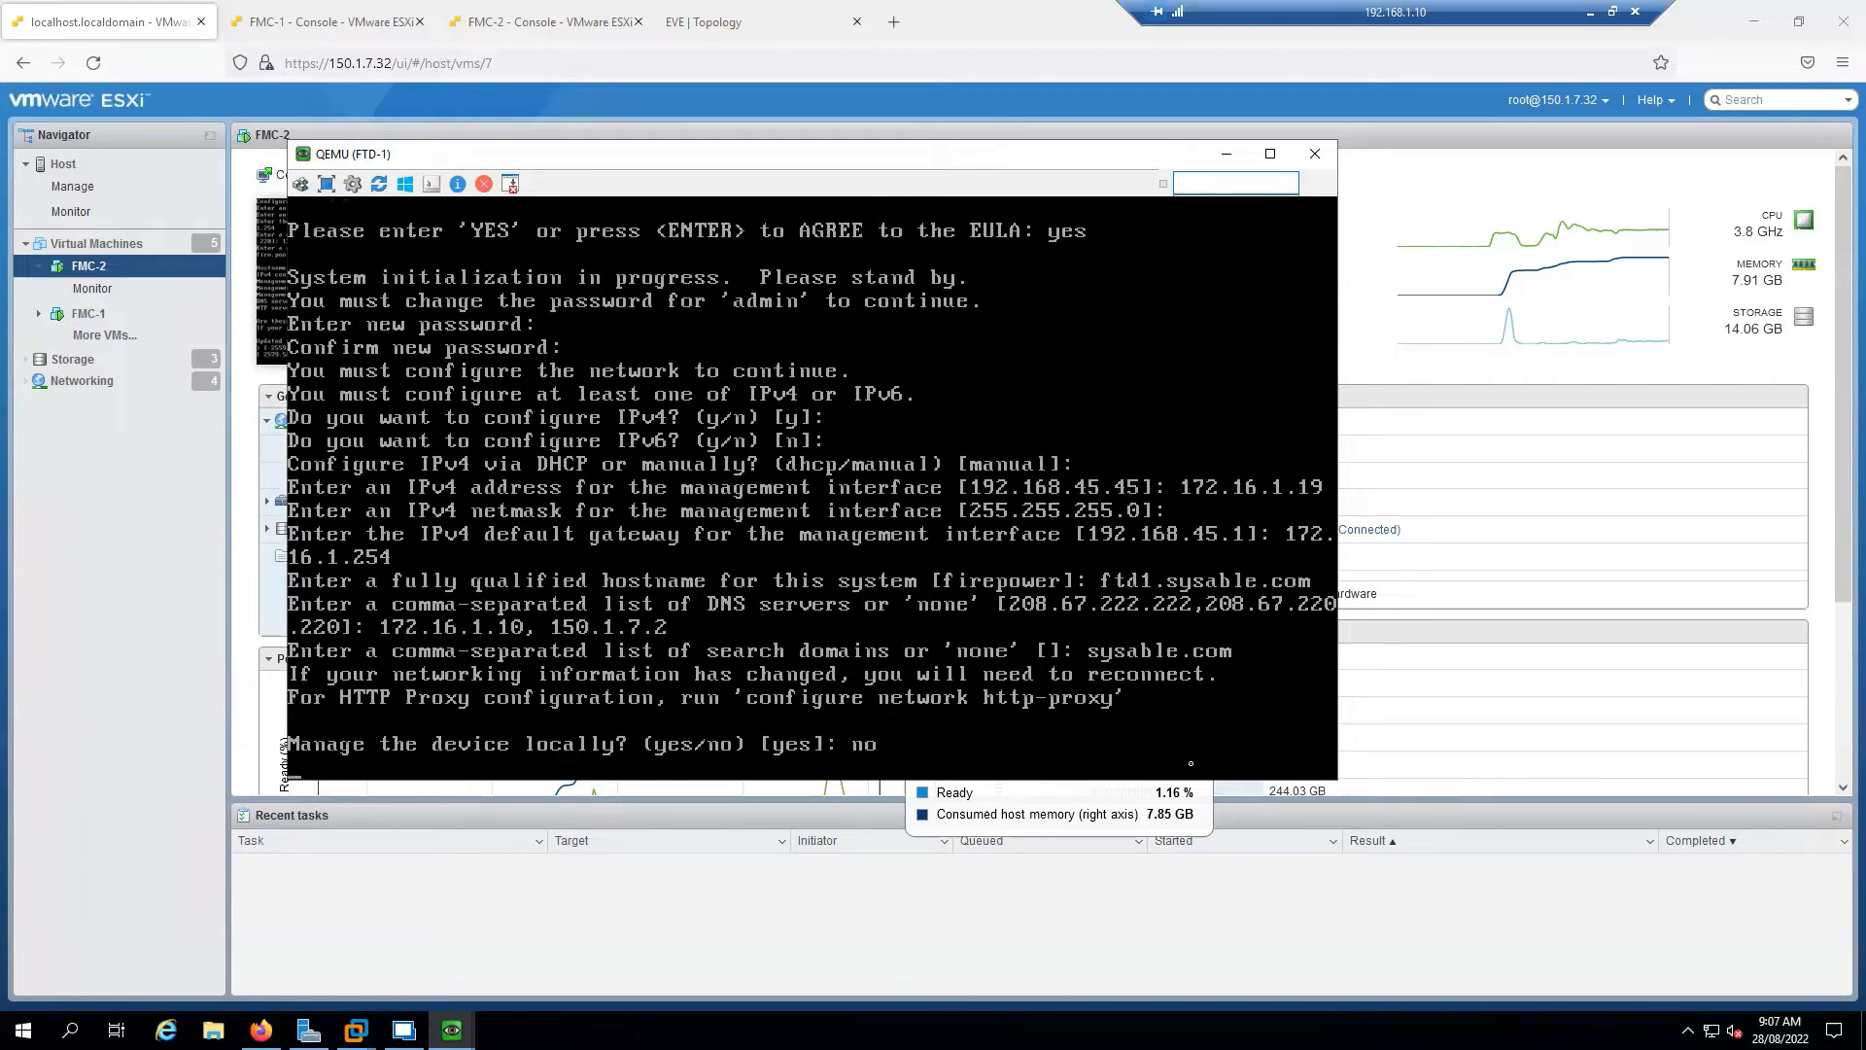
Enlarge the FTD-2 viewer to 150 percent and move it clear of FTD-1's console
mouse_move(452, 1030)
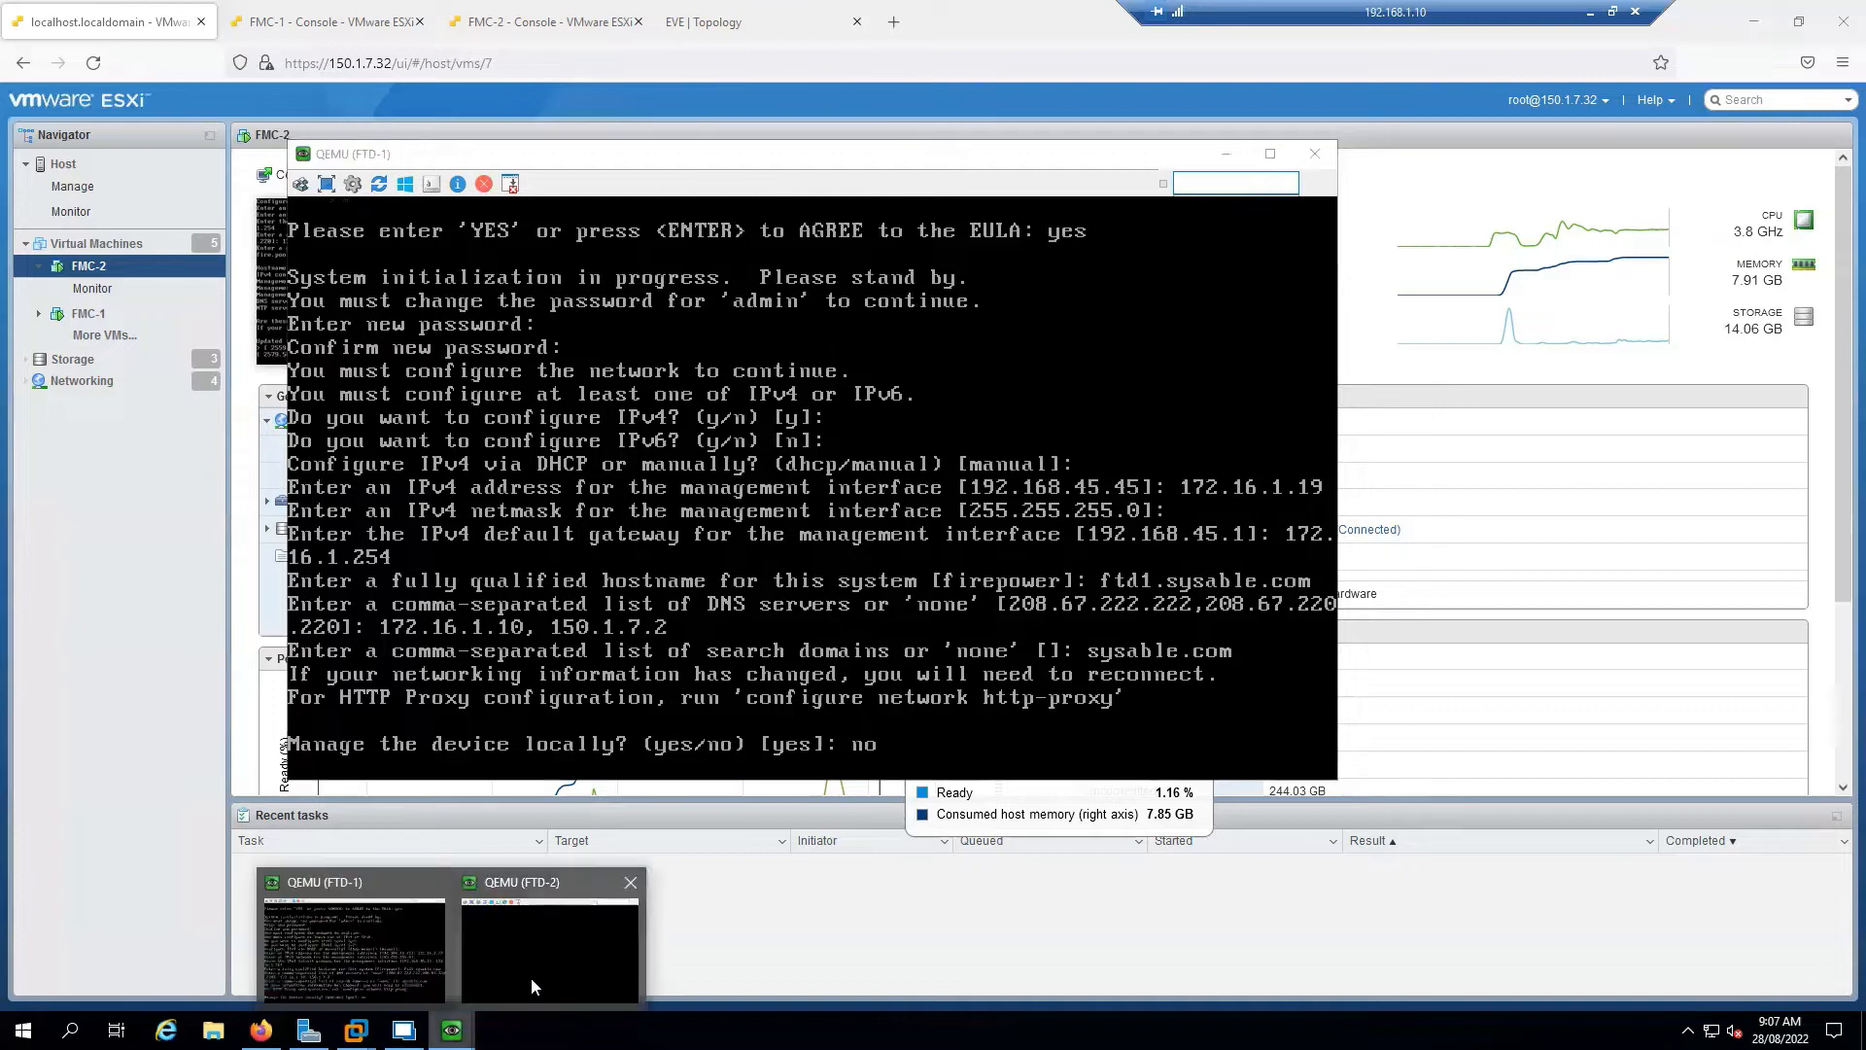
click(531, 978)
drag(824, 206, 897, 209)
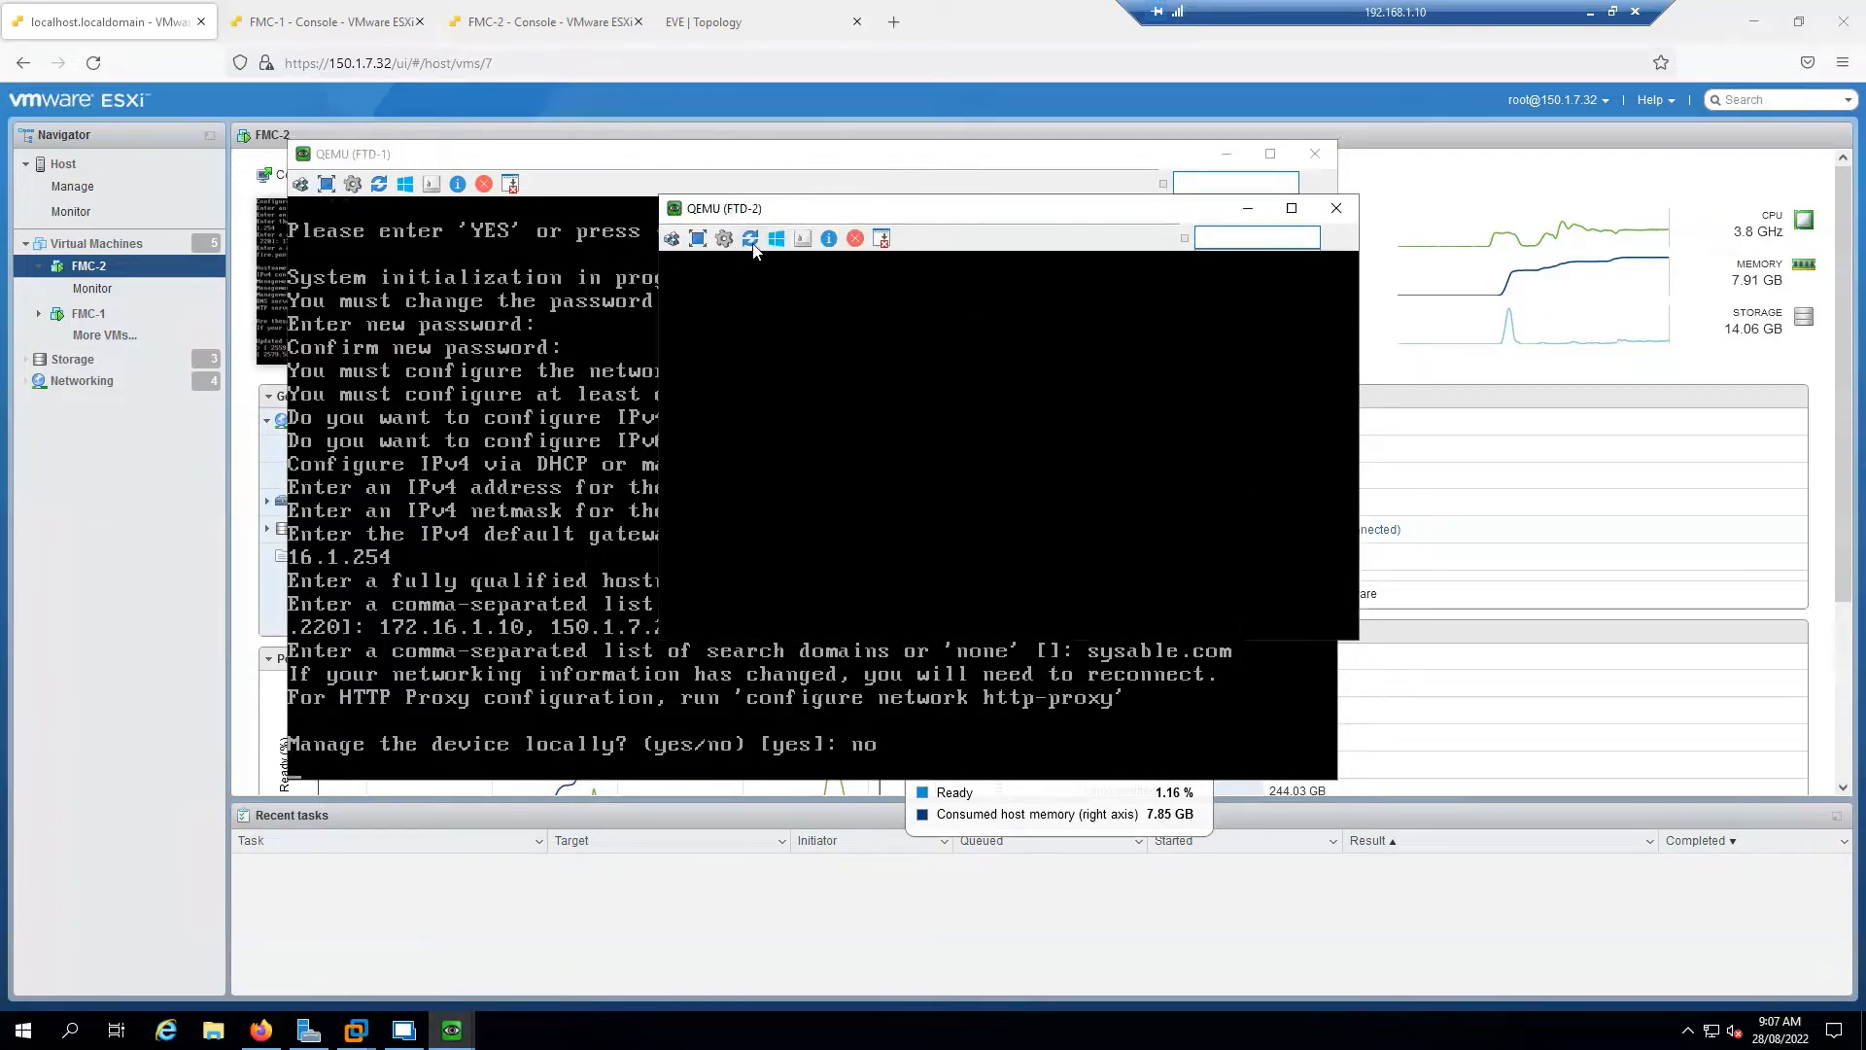
click(724, 240)
click(1135, 578)
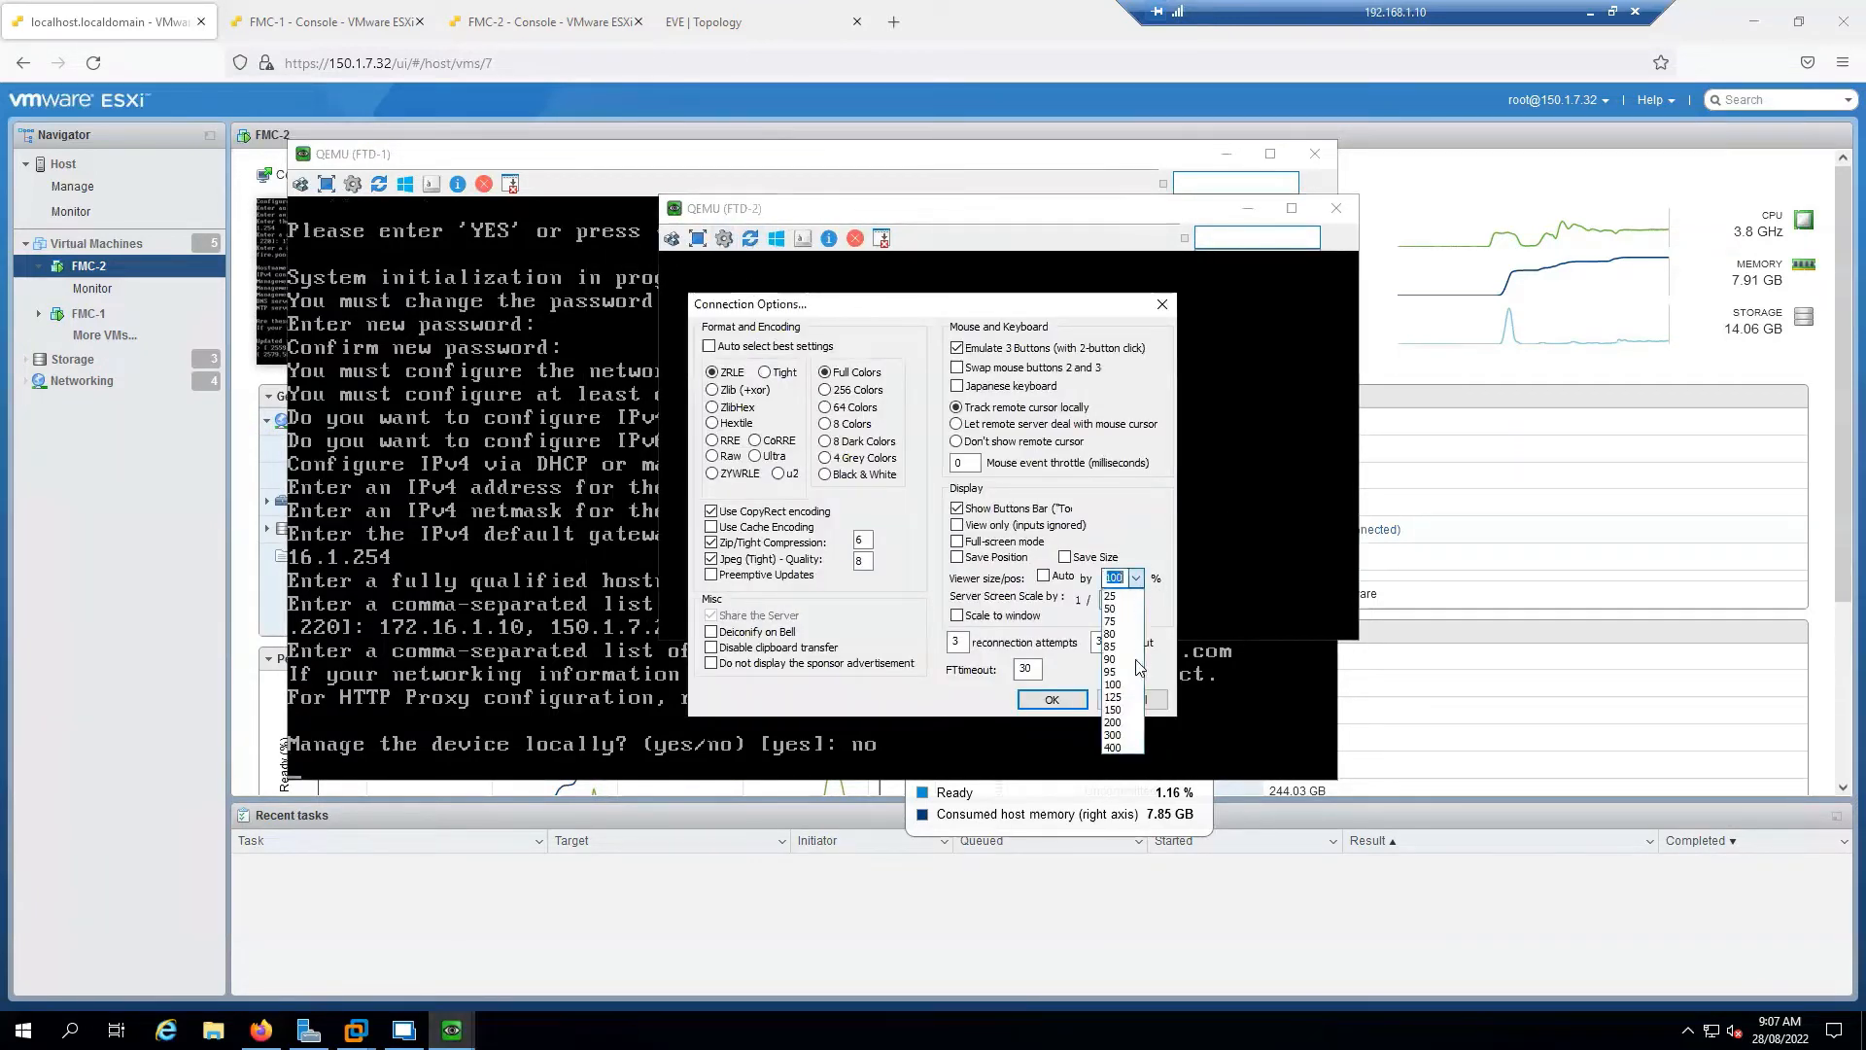
click(1113, 709)
click(1052, 700)
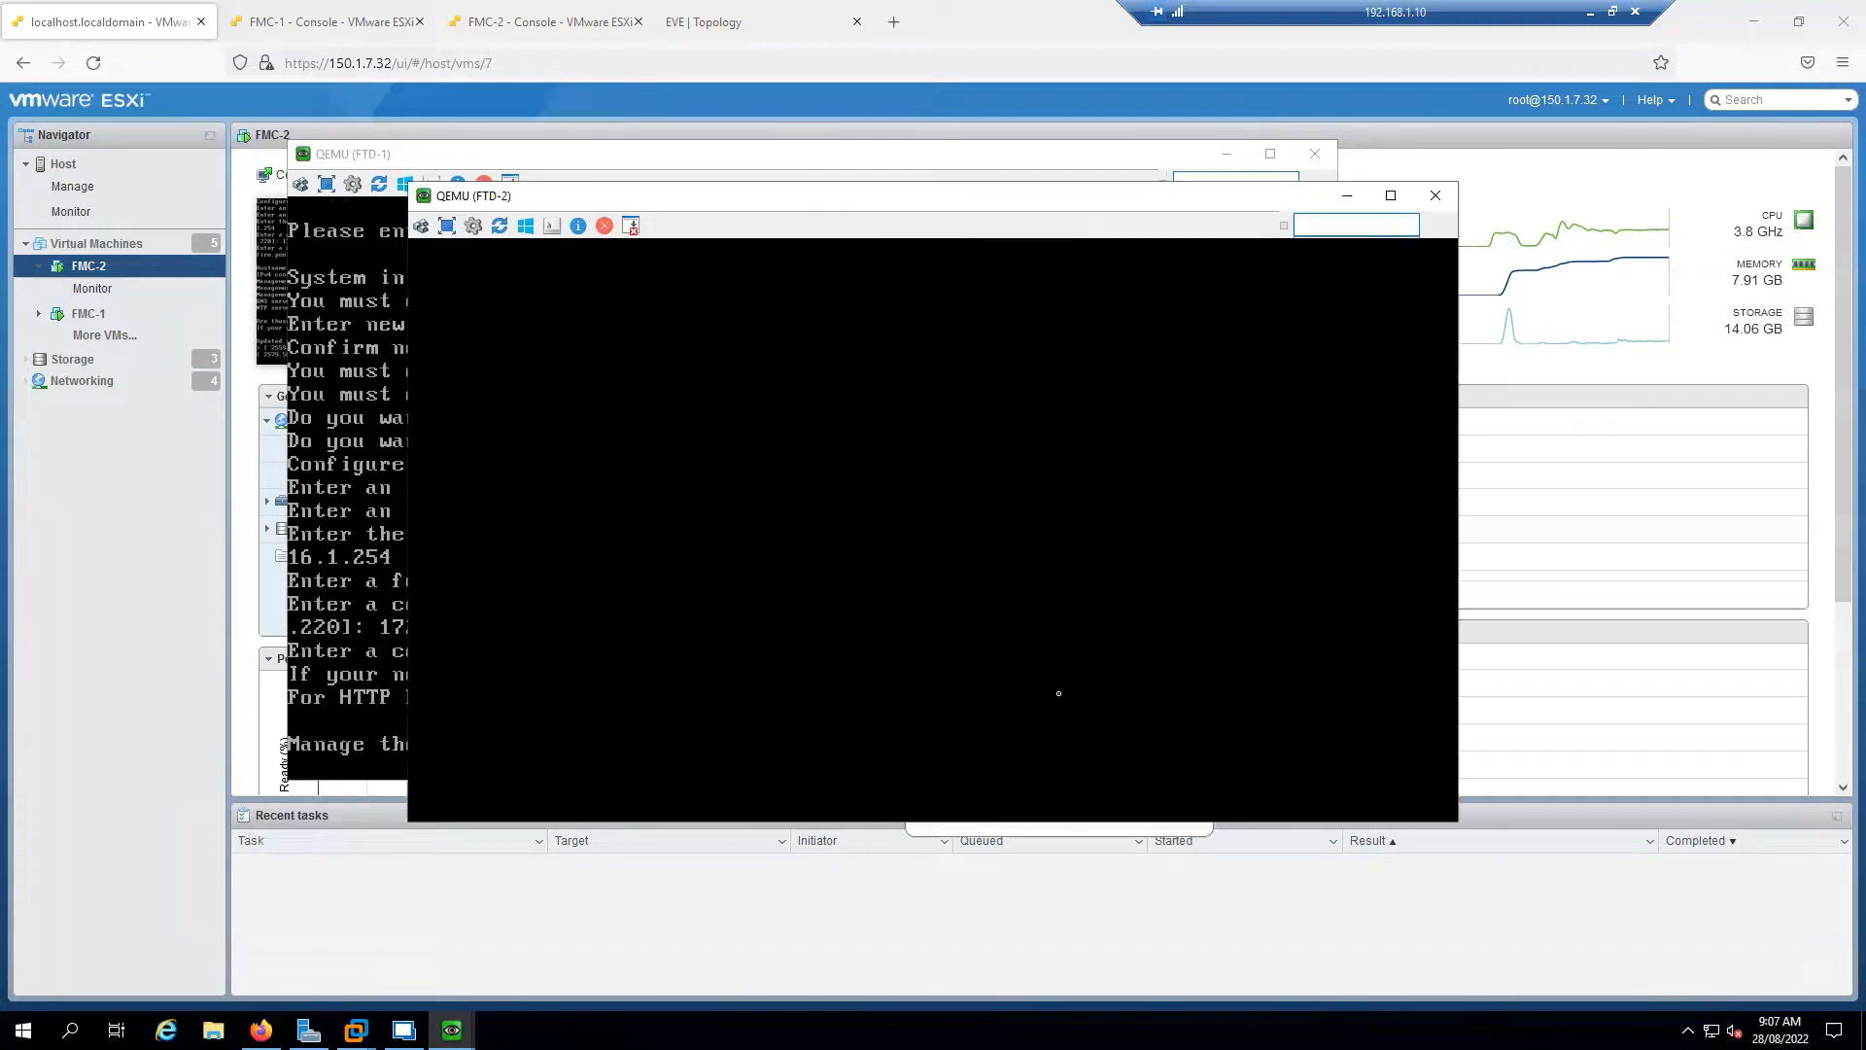
drag(816, 203, 1026, 295)
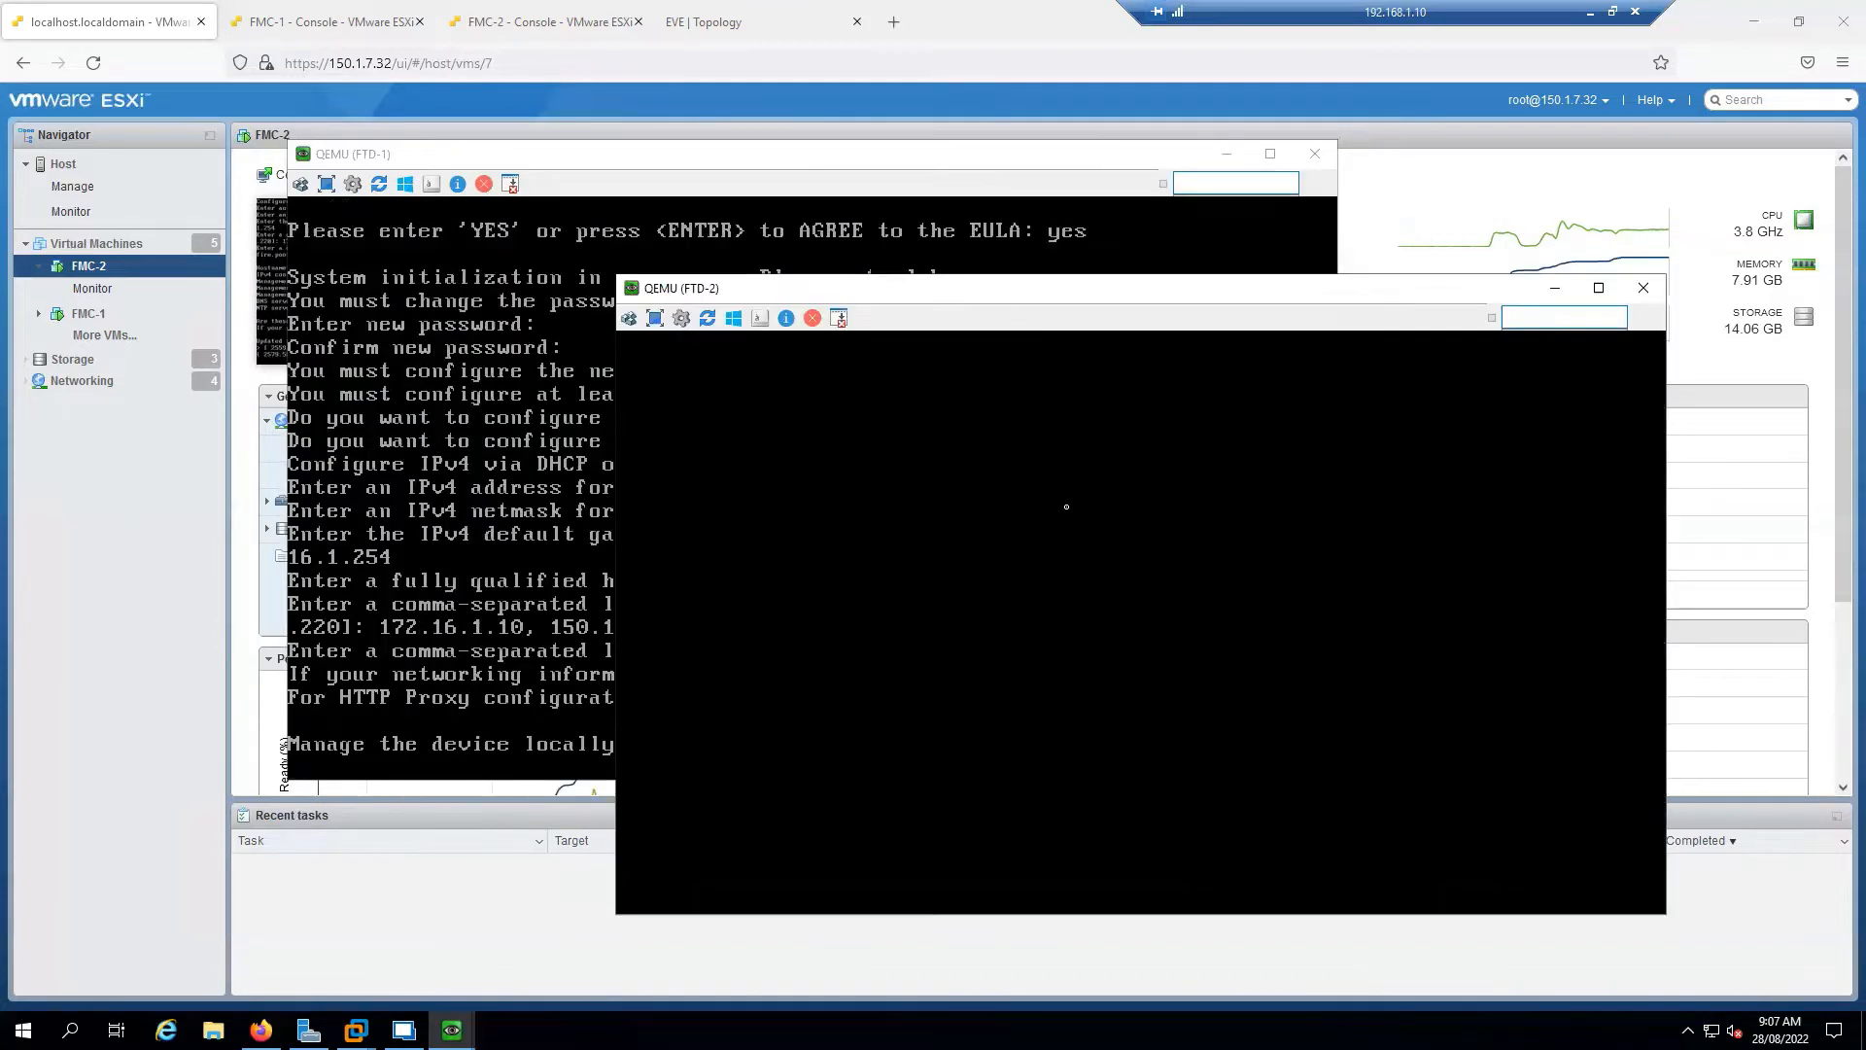
Log in to FTD-2 as admin, accept the license agreement, and set the new admin password
text(min)
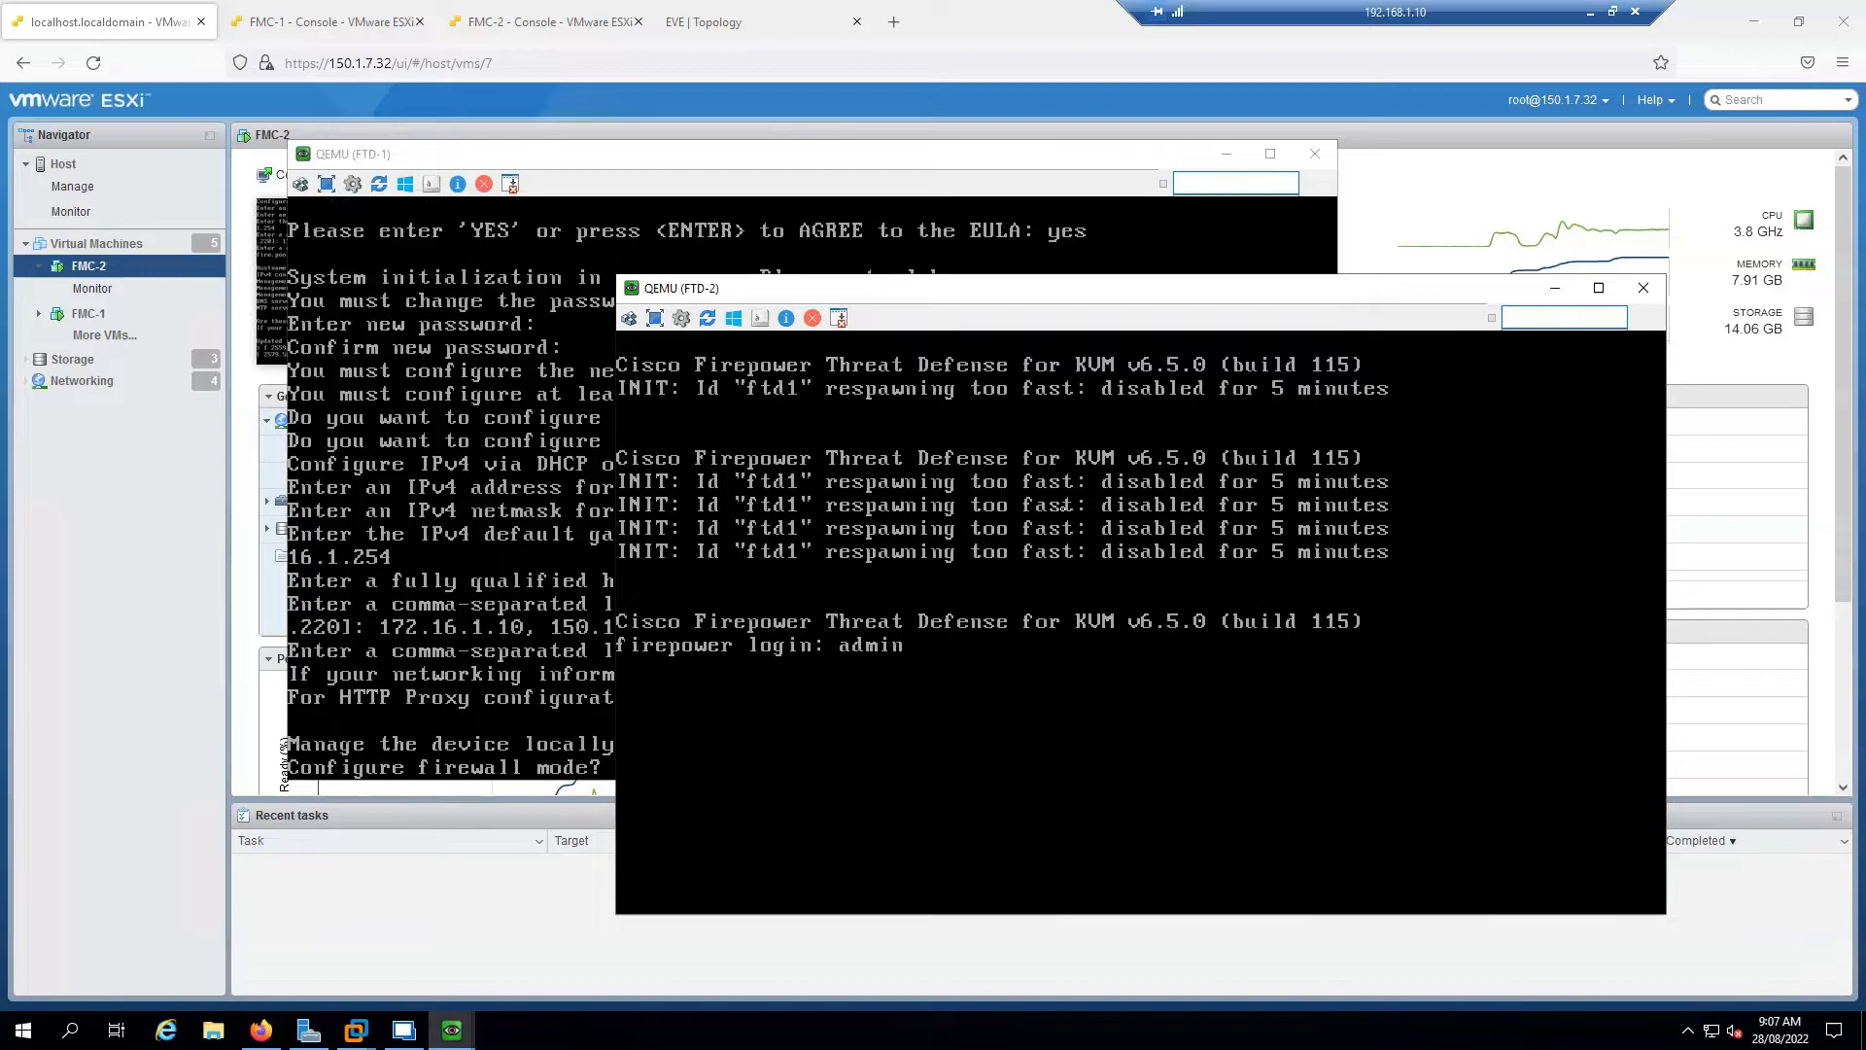
key(Return)
key(Return)
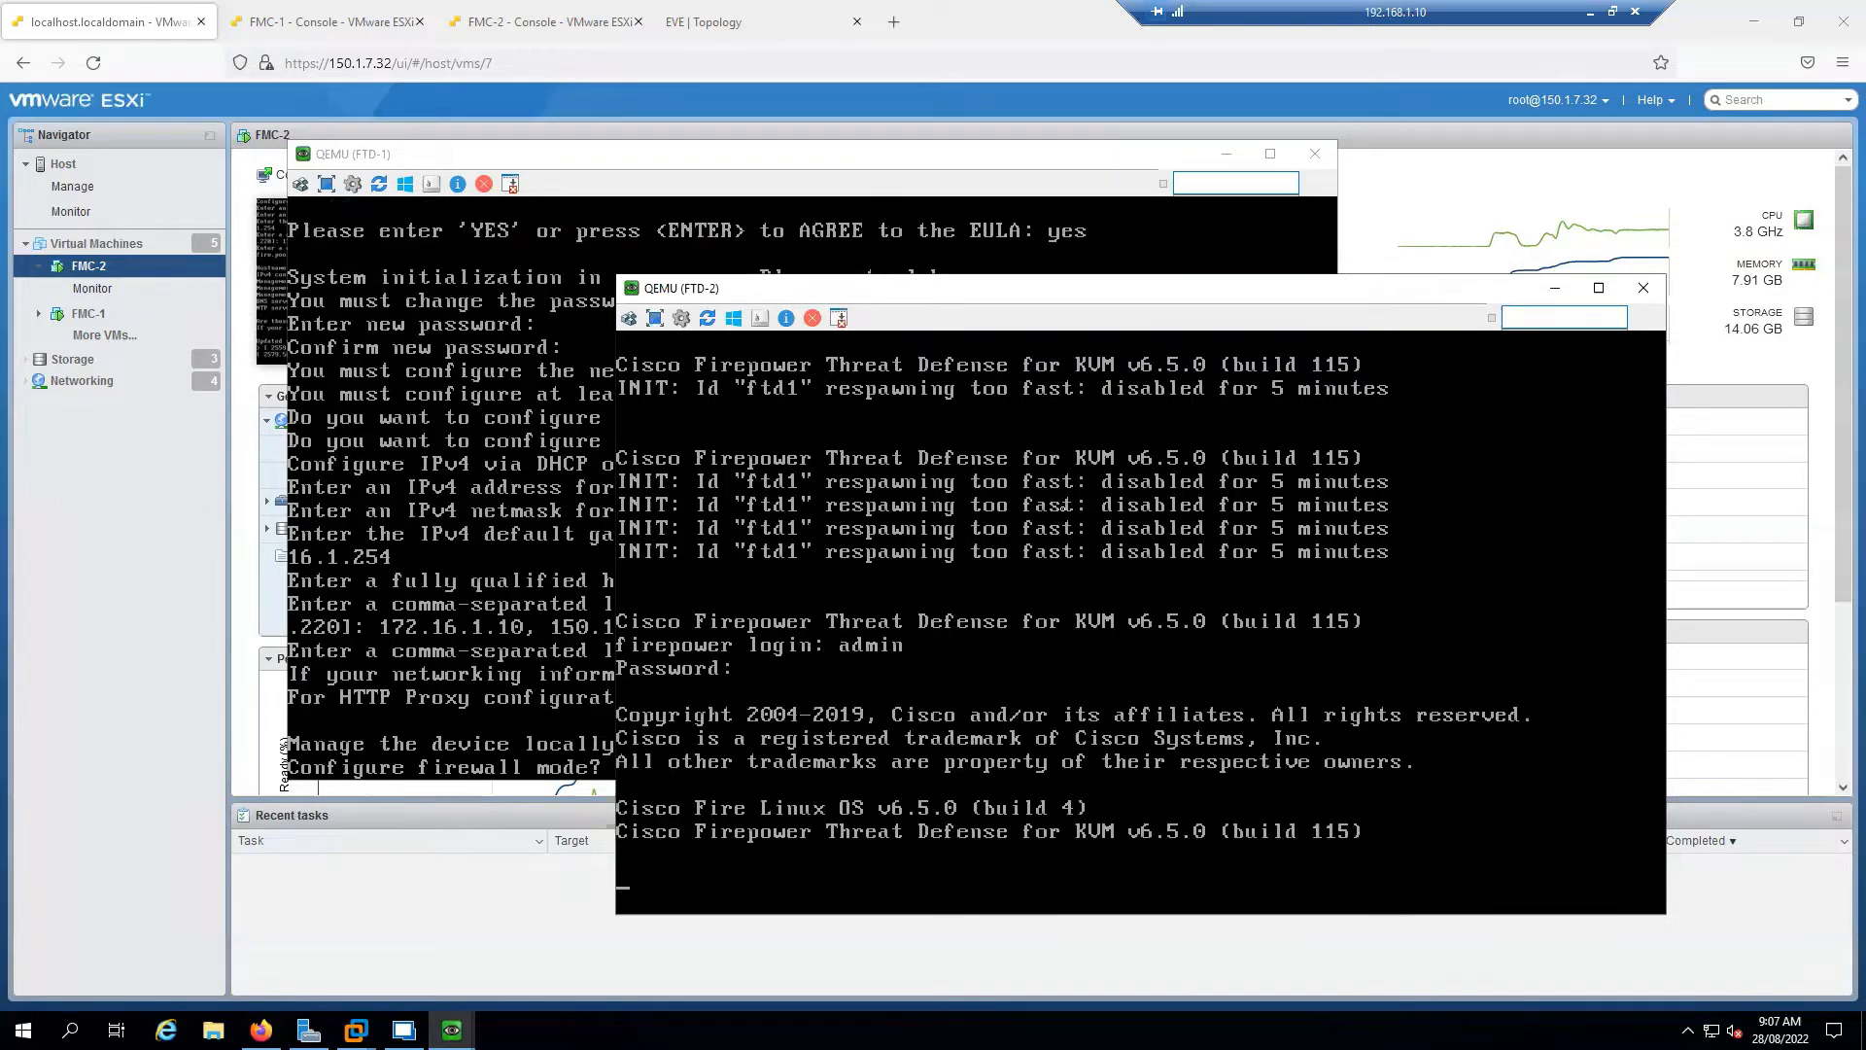
key(Return)
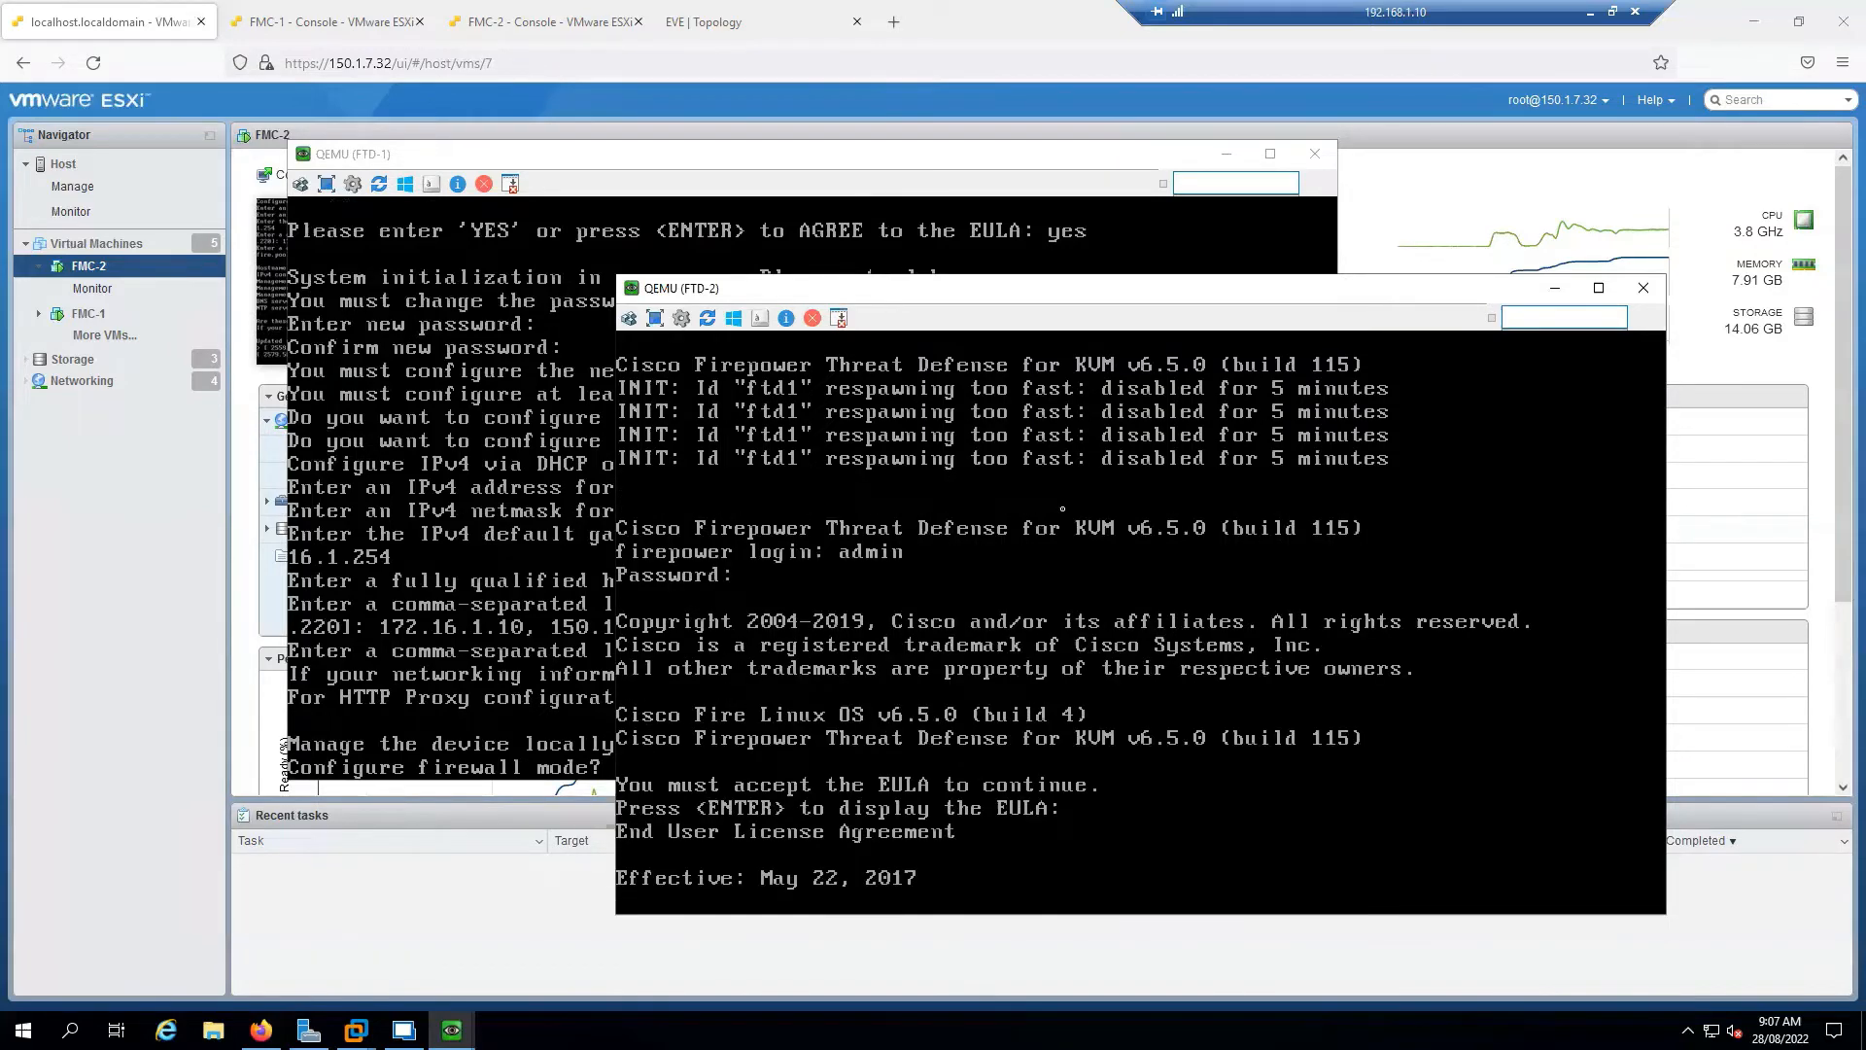
key(space)
key(space)
key(space)
key(space)
key(space)
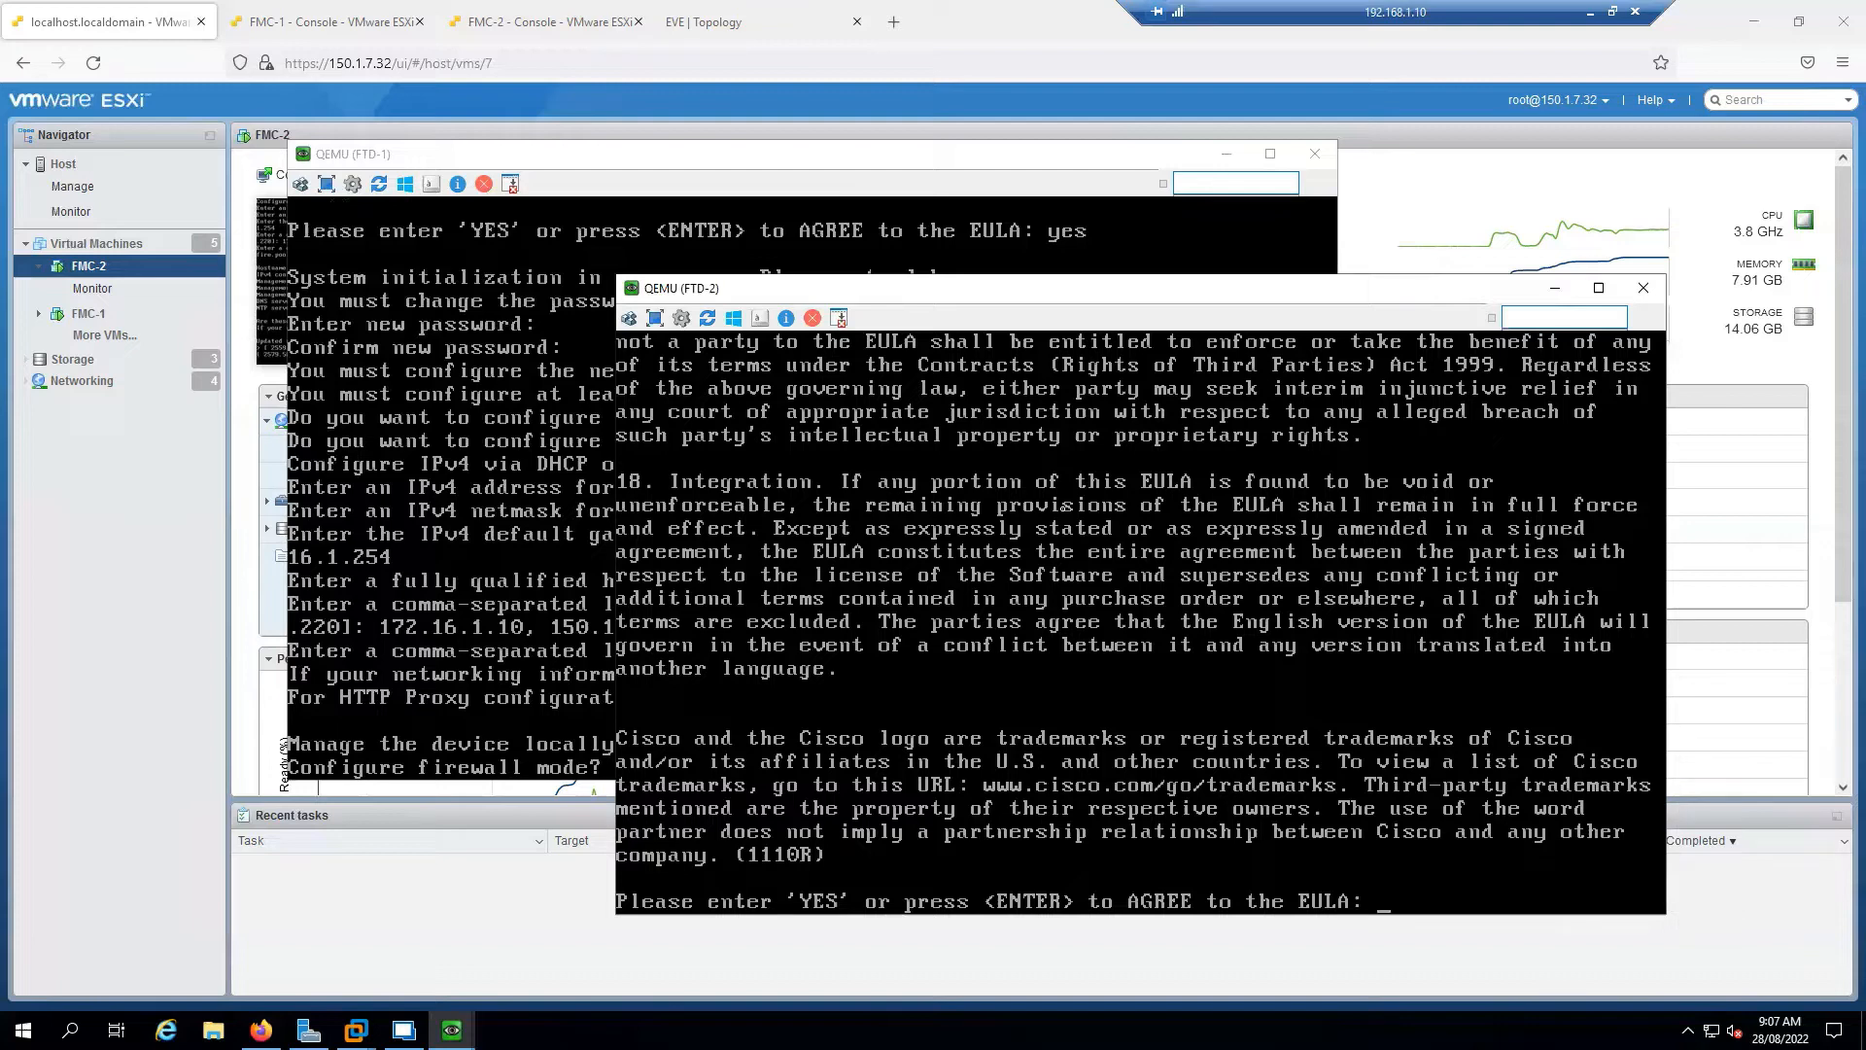
text(yes)
key(Return)
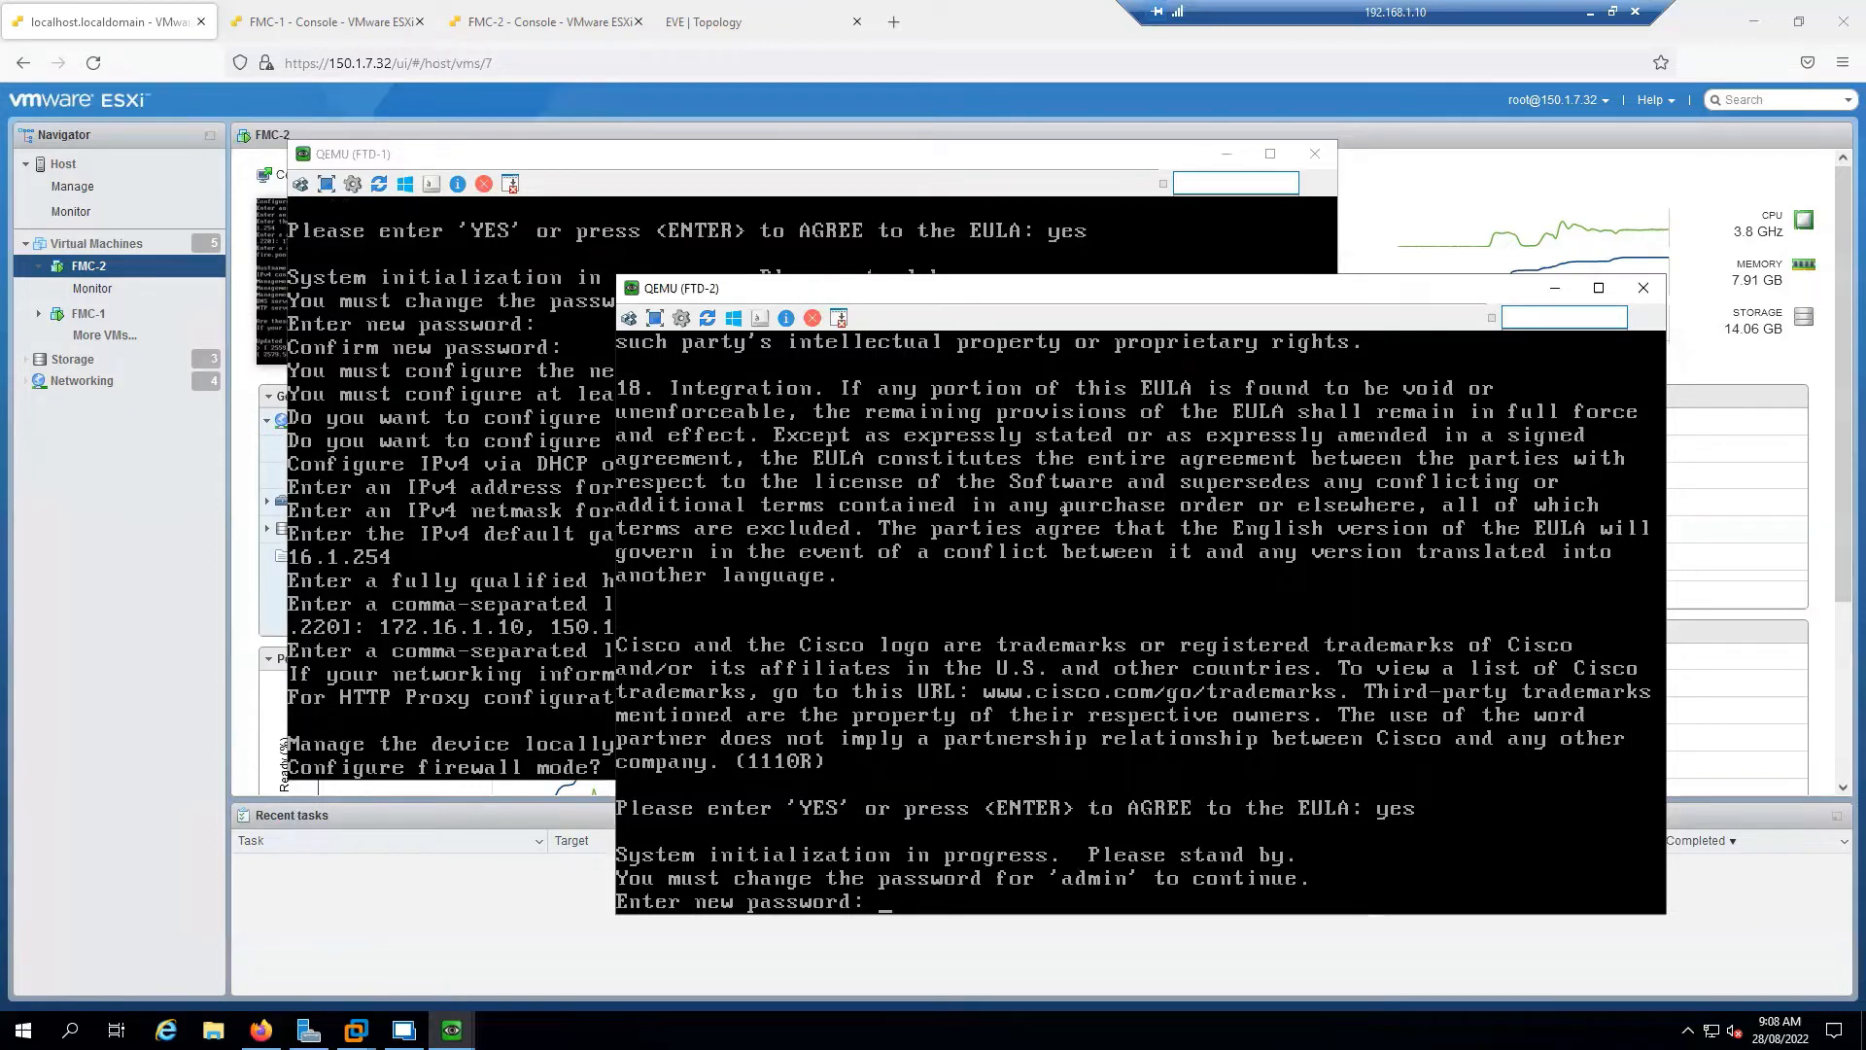
key(Return)
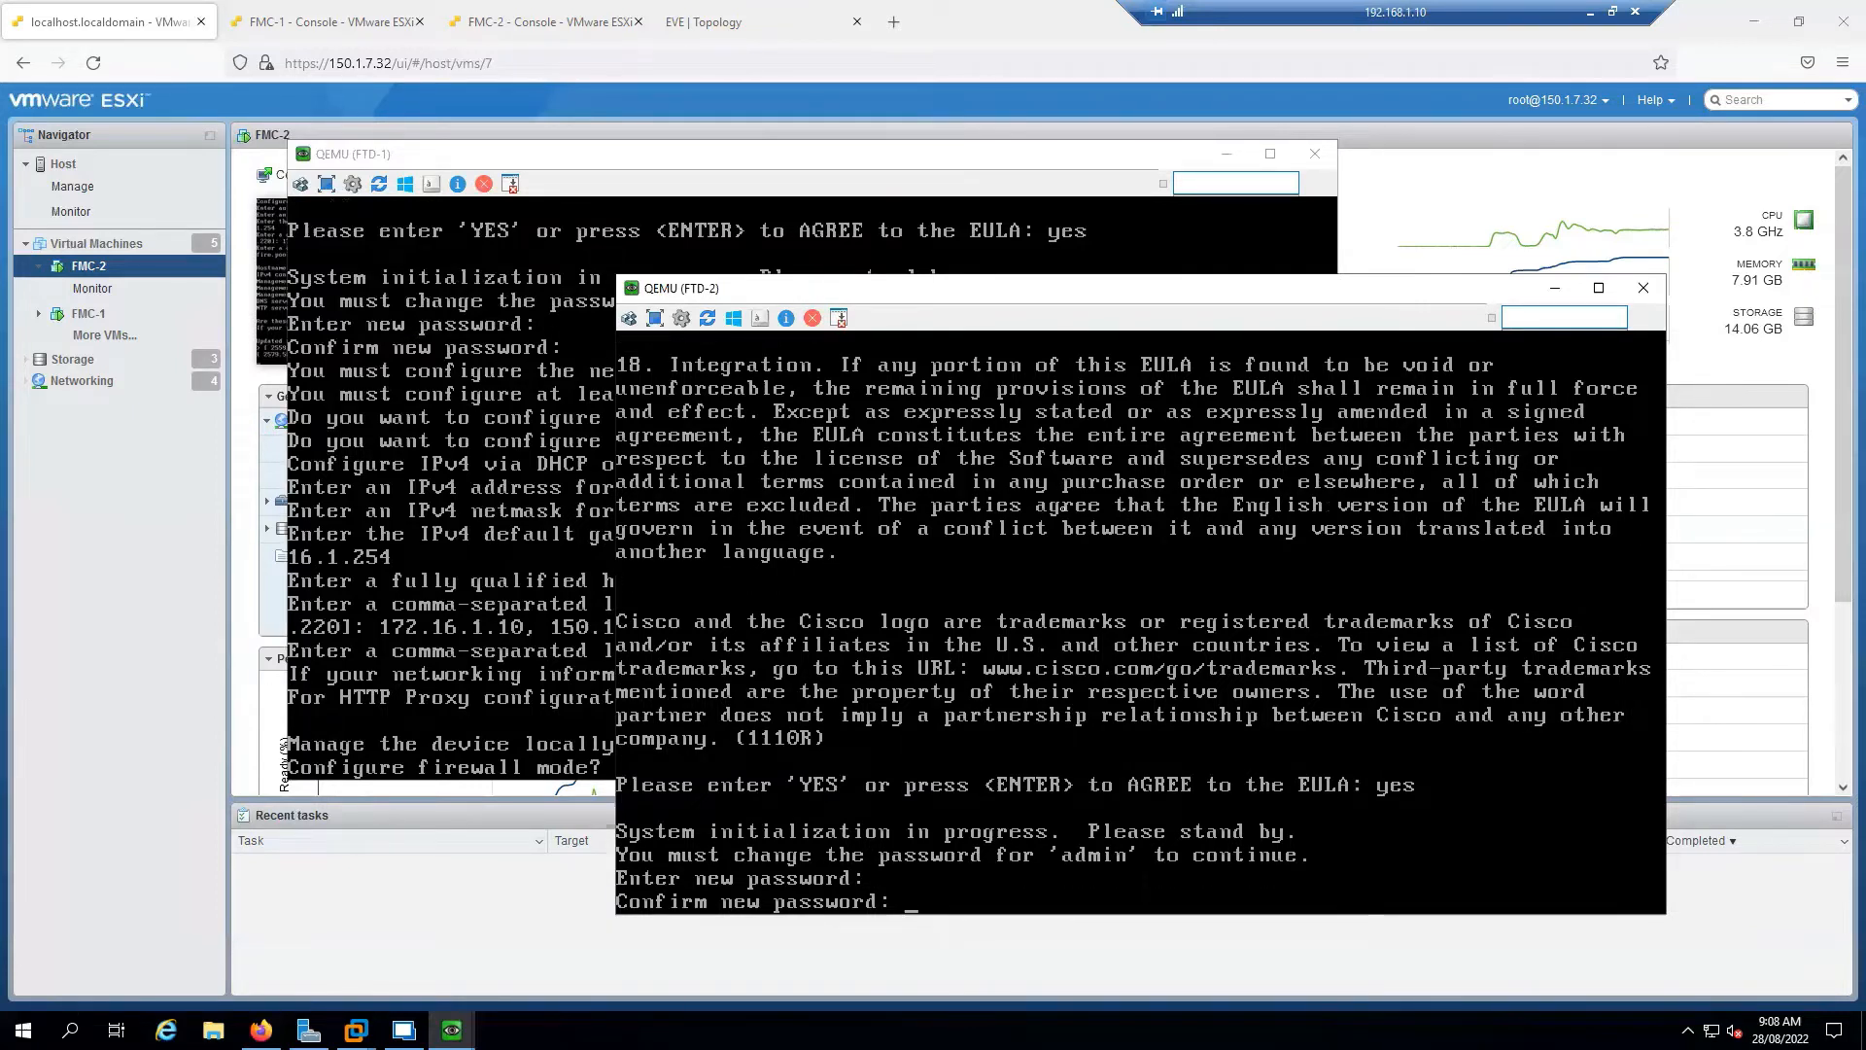
key(Return)
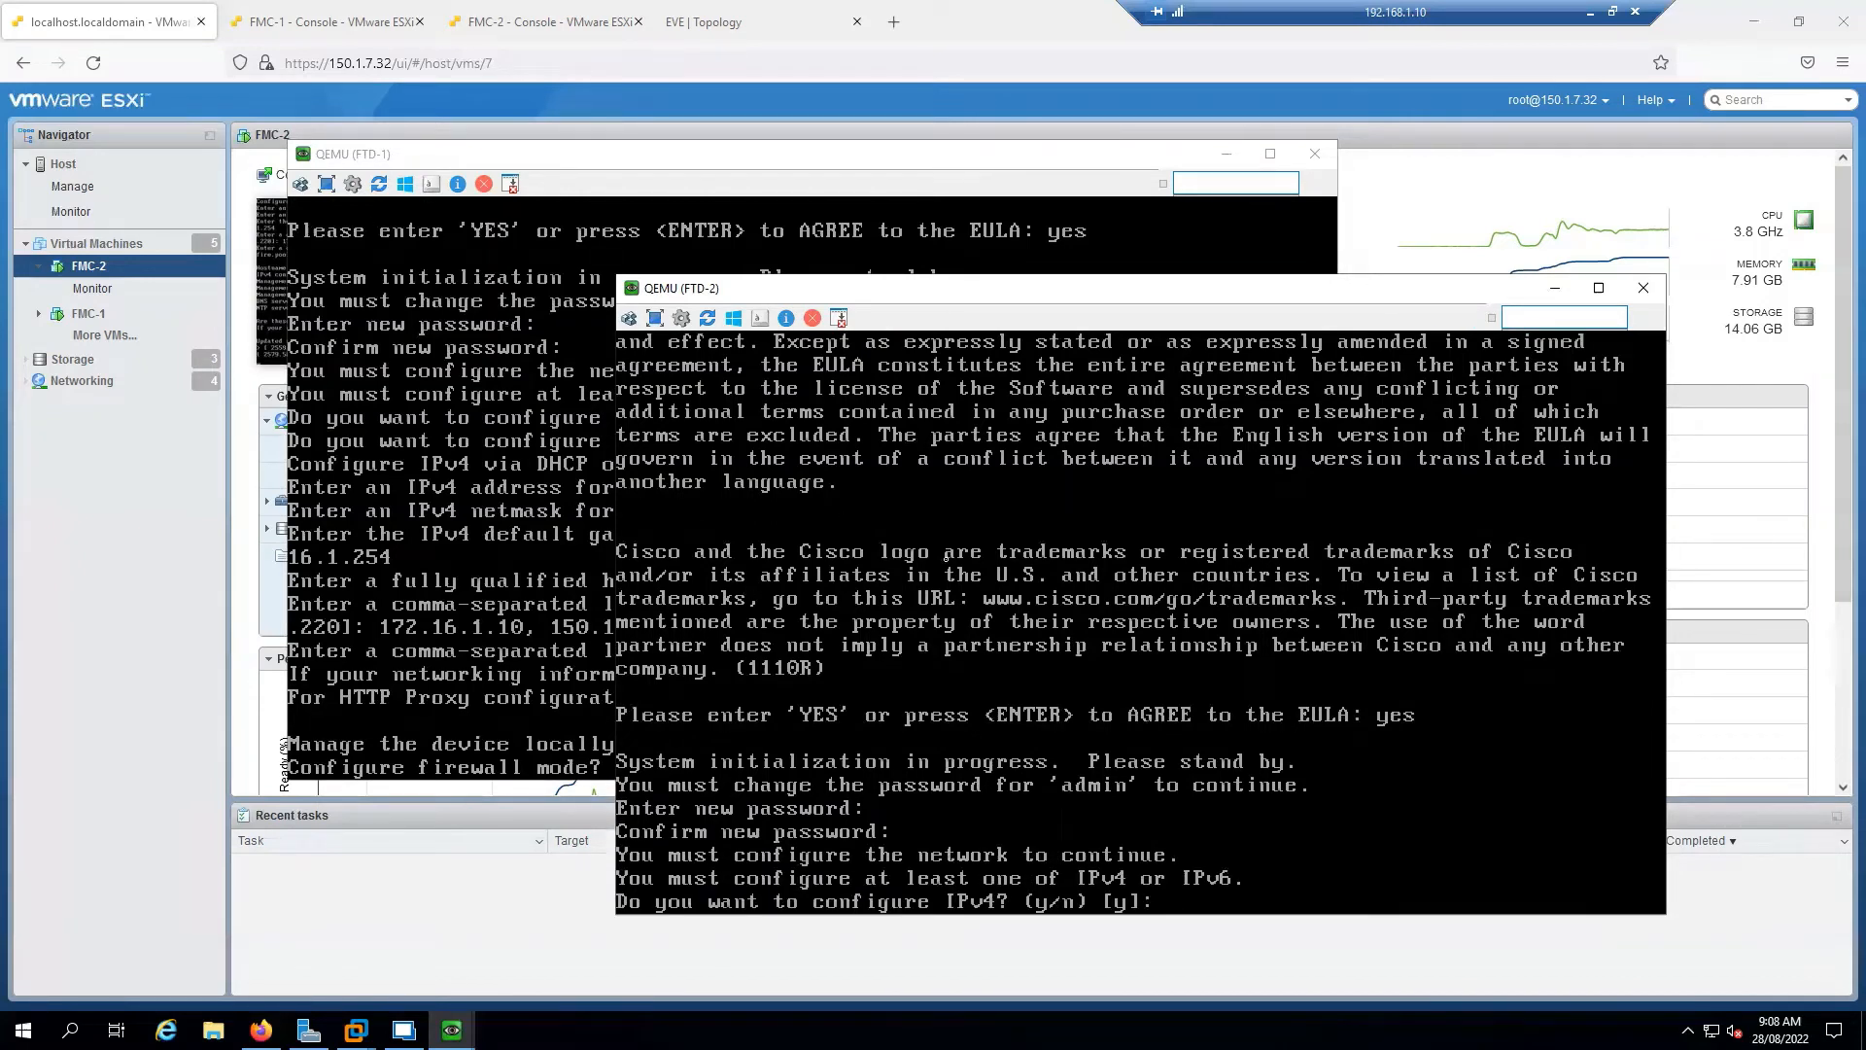
Choose manual IPv4 without IPv6 and enter management address 172.16.1.20
key(Return)
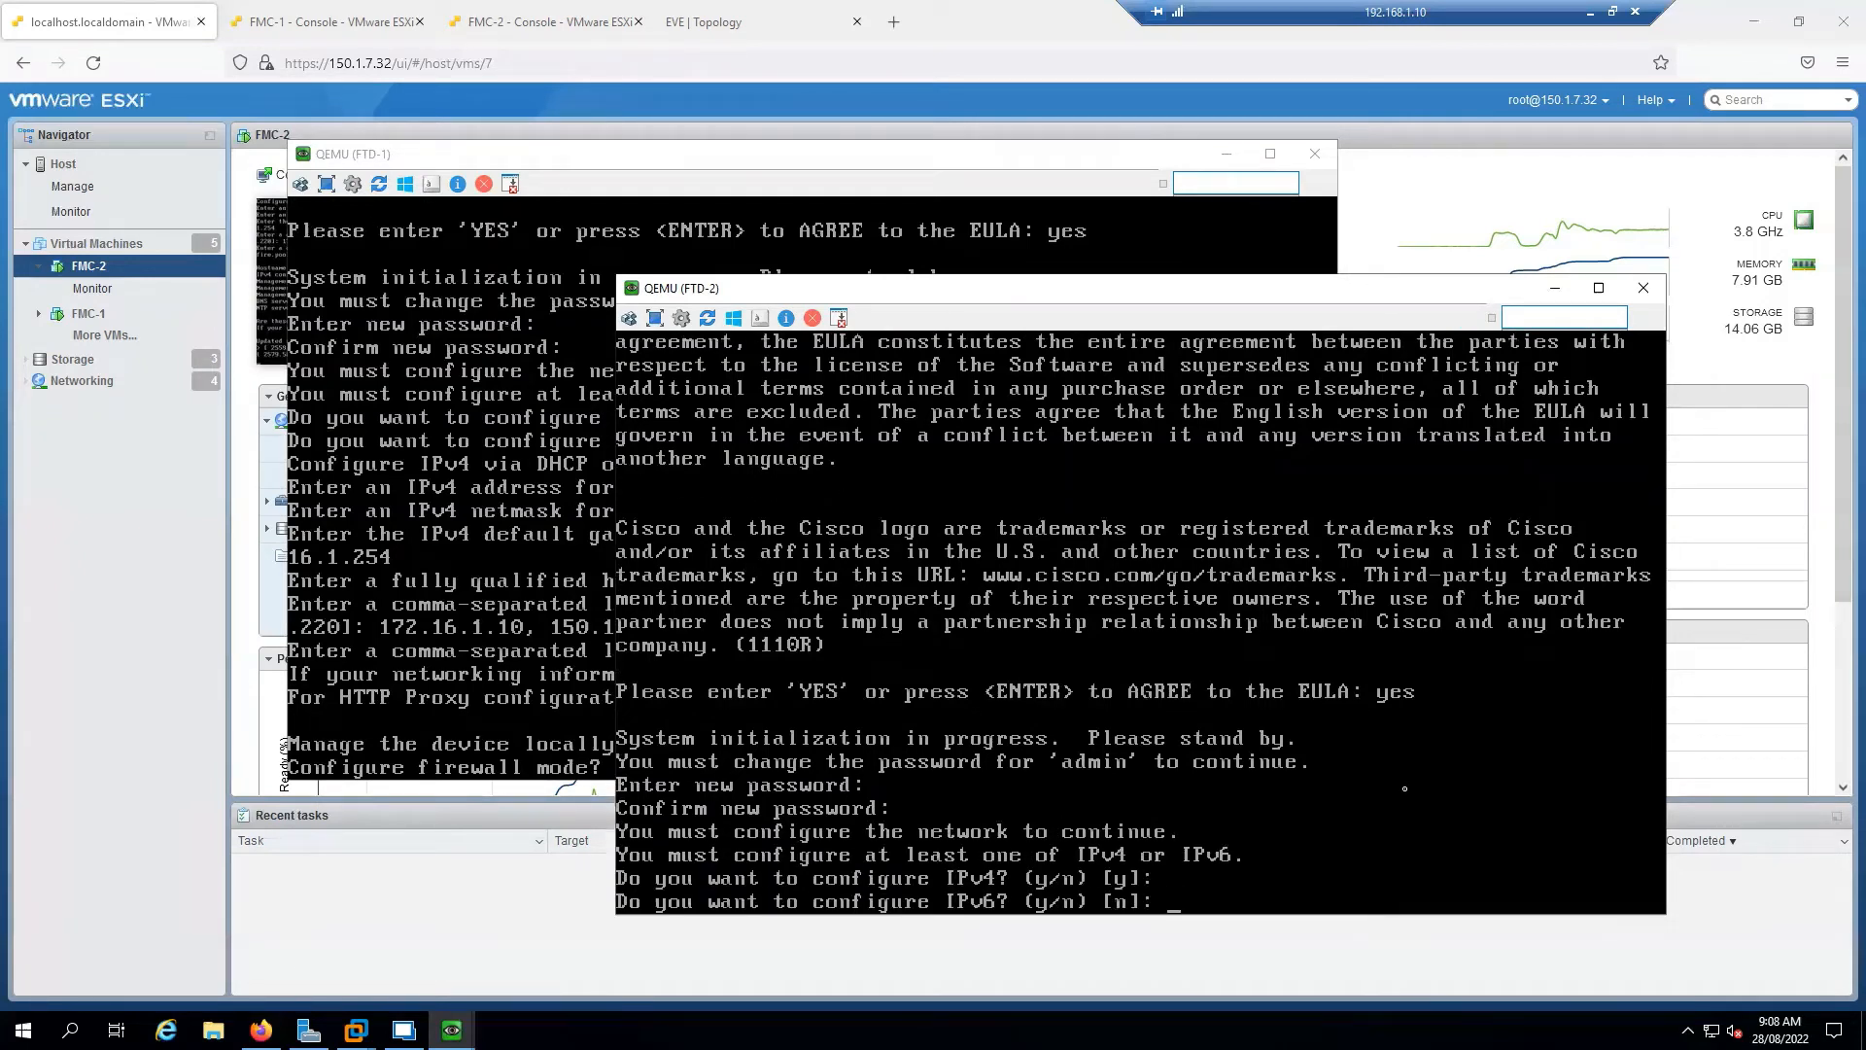
key(Return)
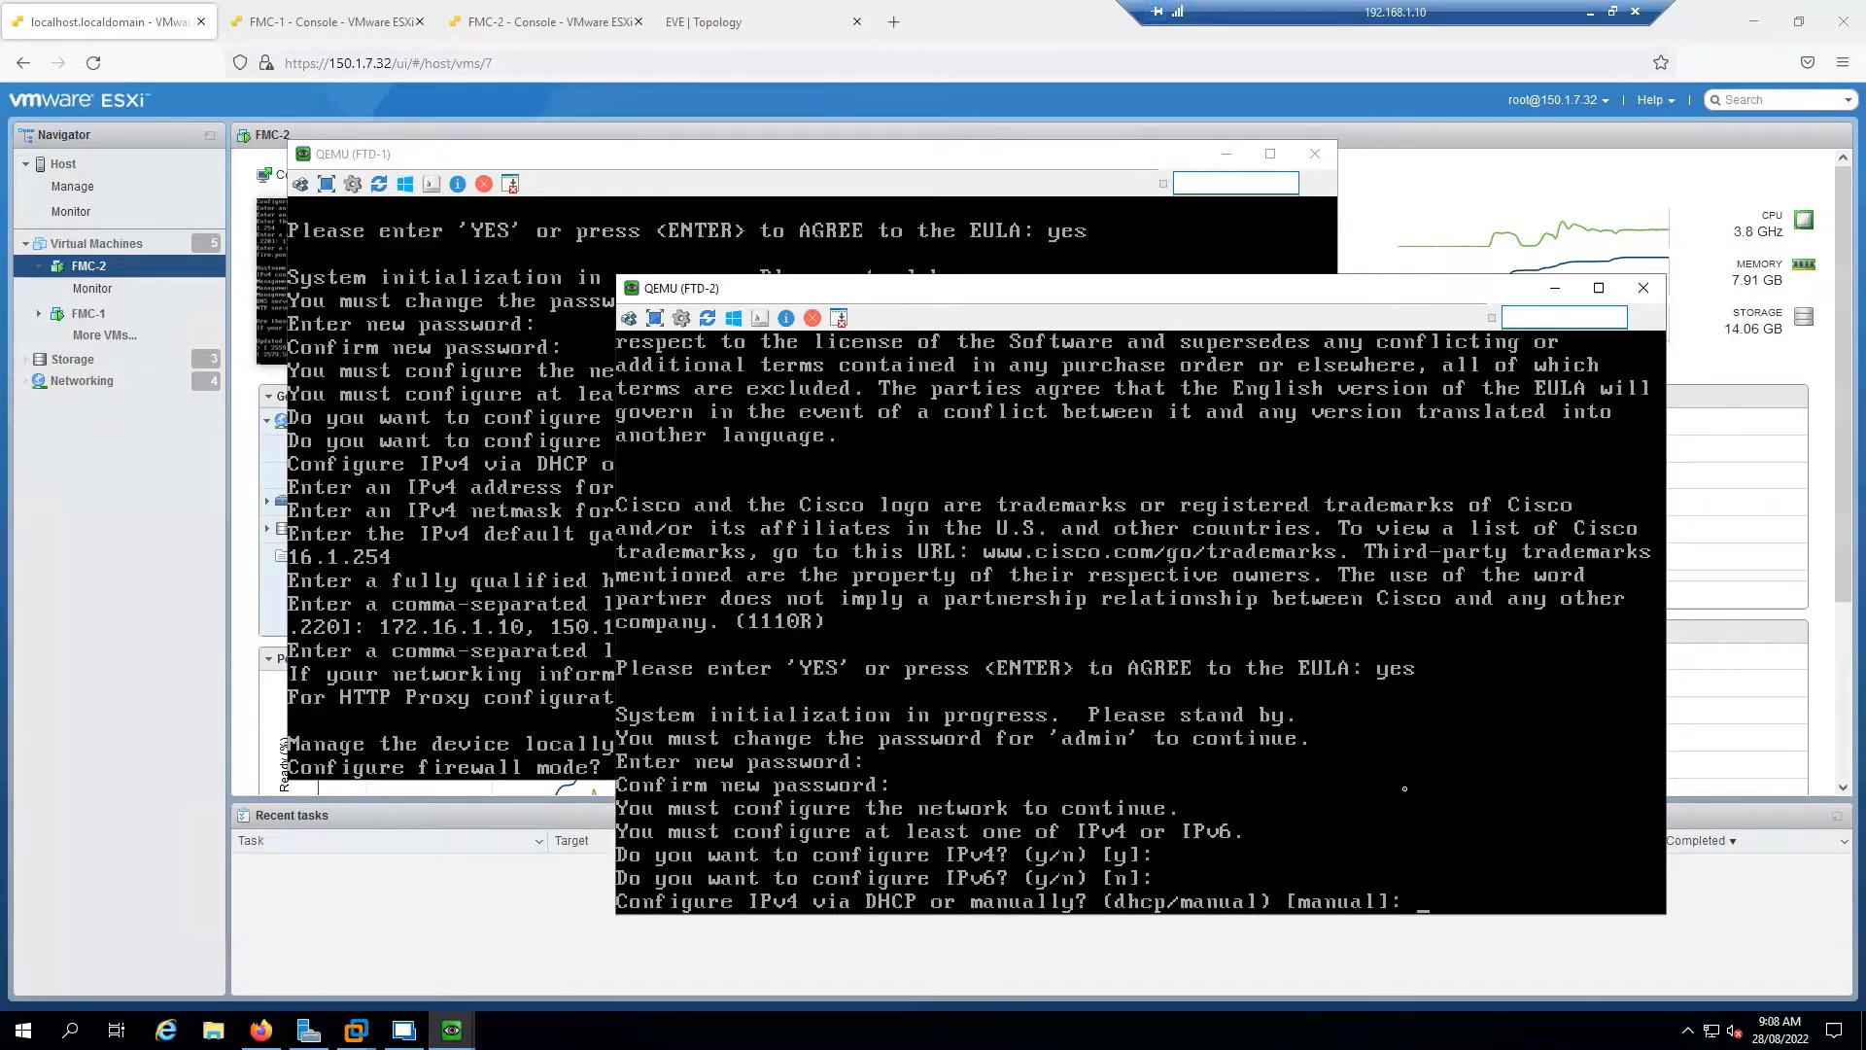
key(Return)
text(172.1)
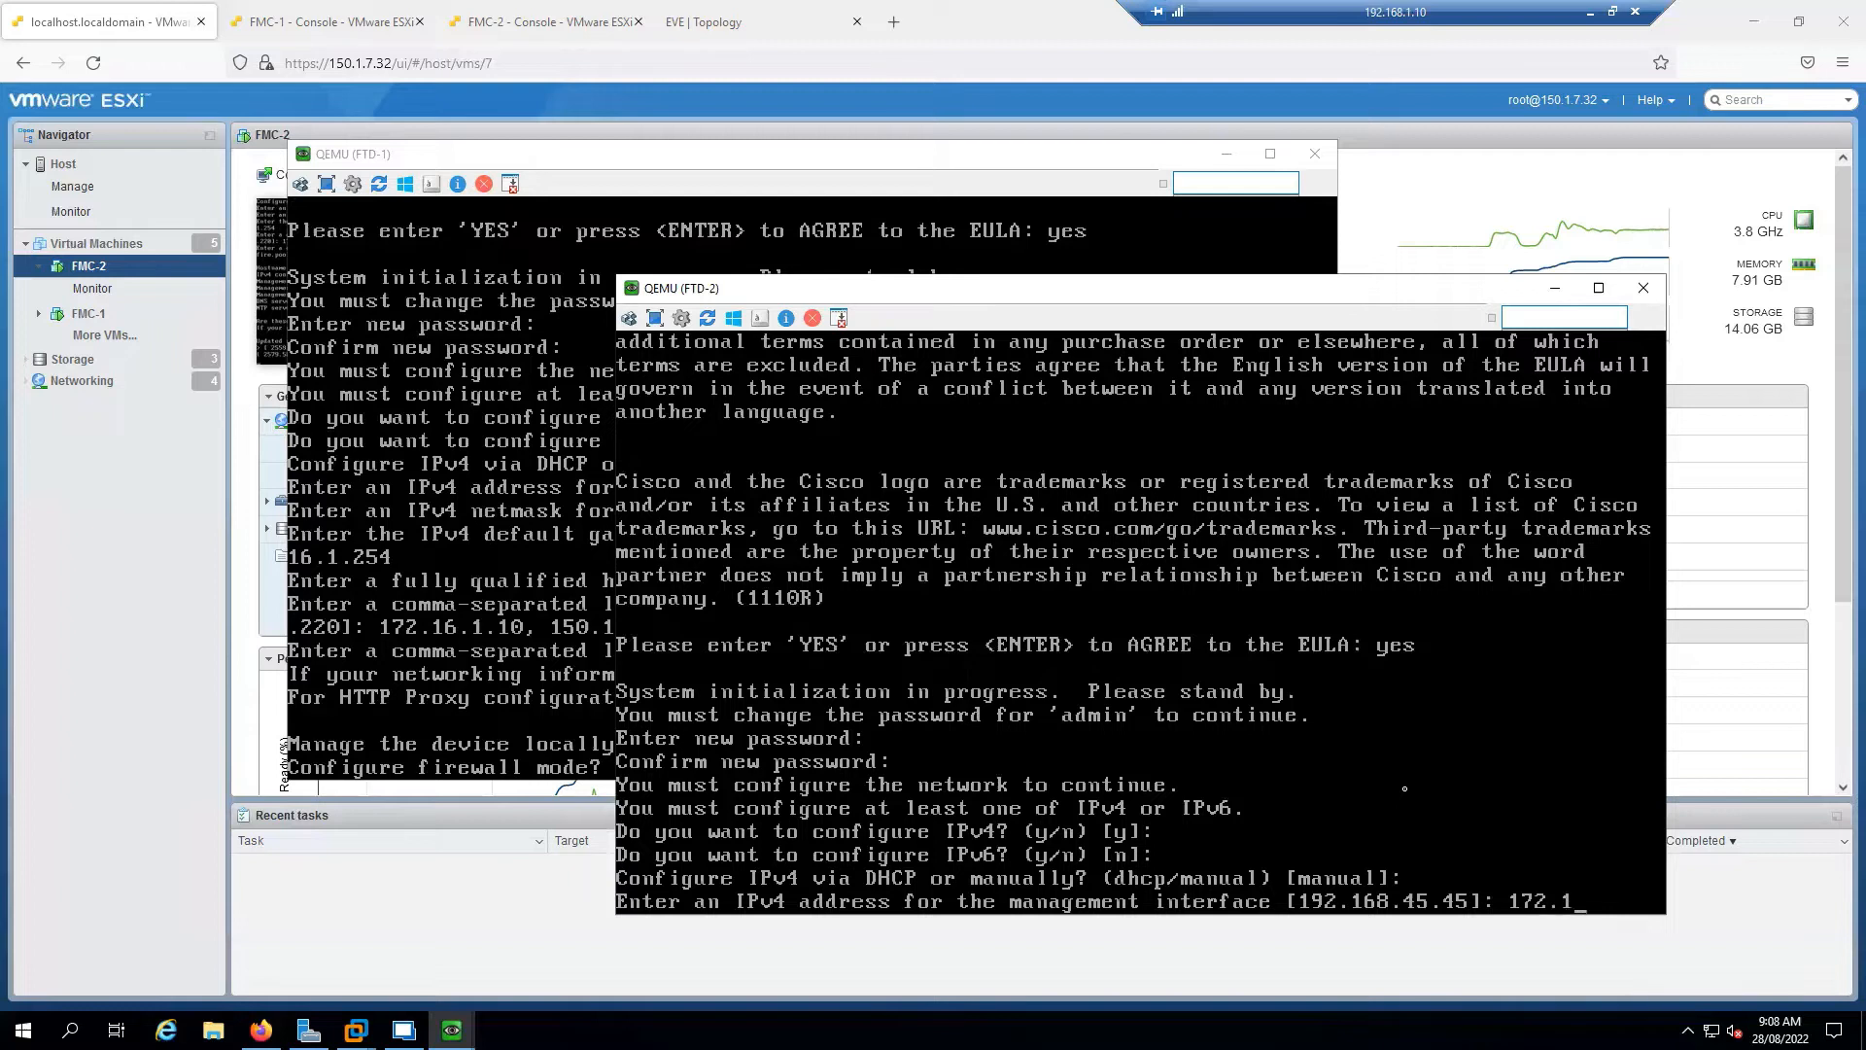
text(6.1.120)
key(BackSpace)
key(BackSpace)
key(BackSpace)
text(2)
key(BackSpace)
text(.200)
key(Right)
key(BackSpace)
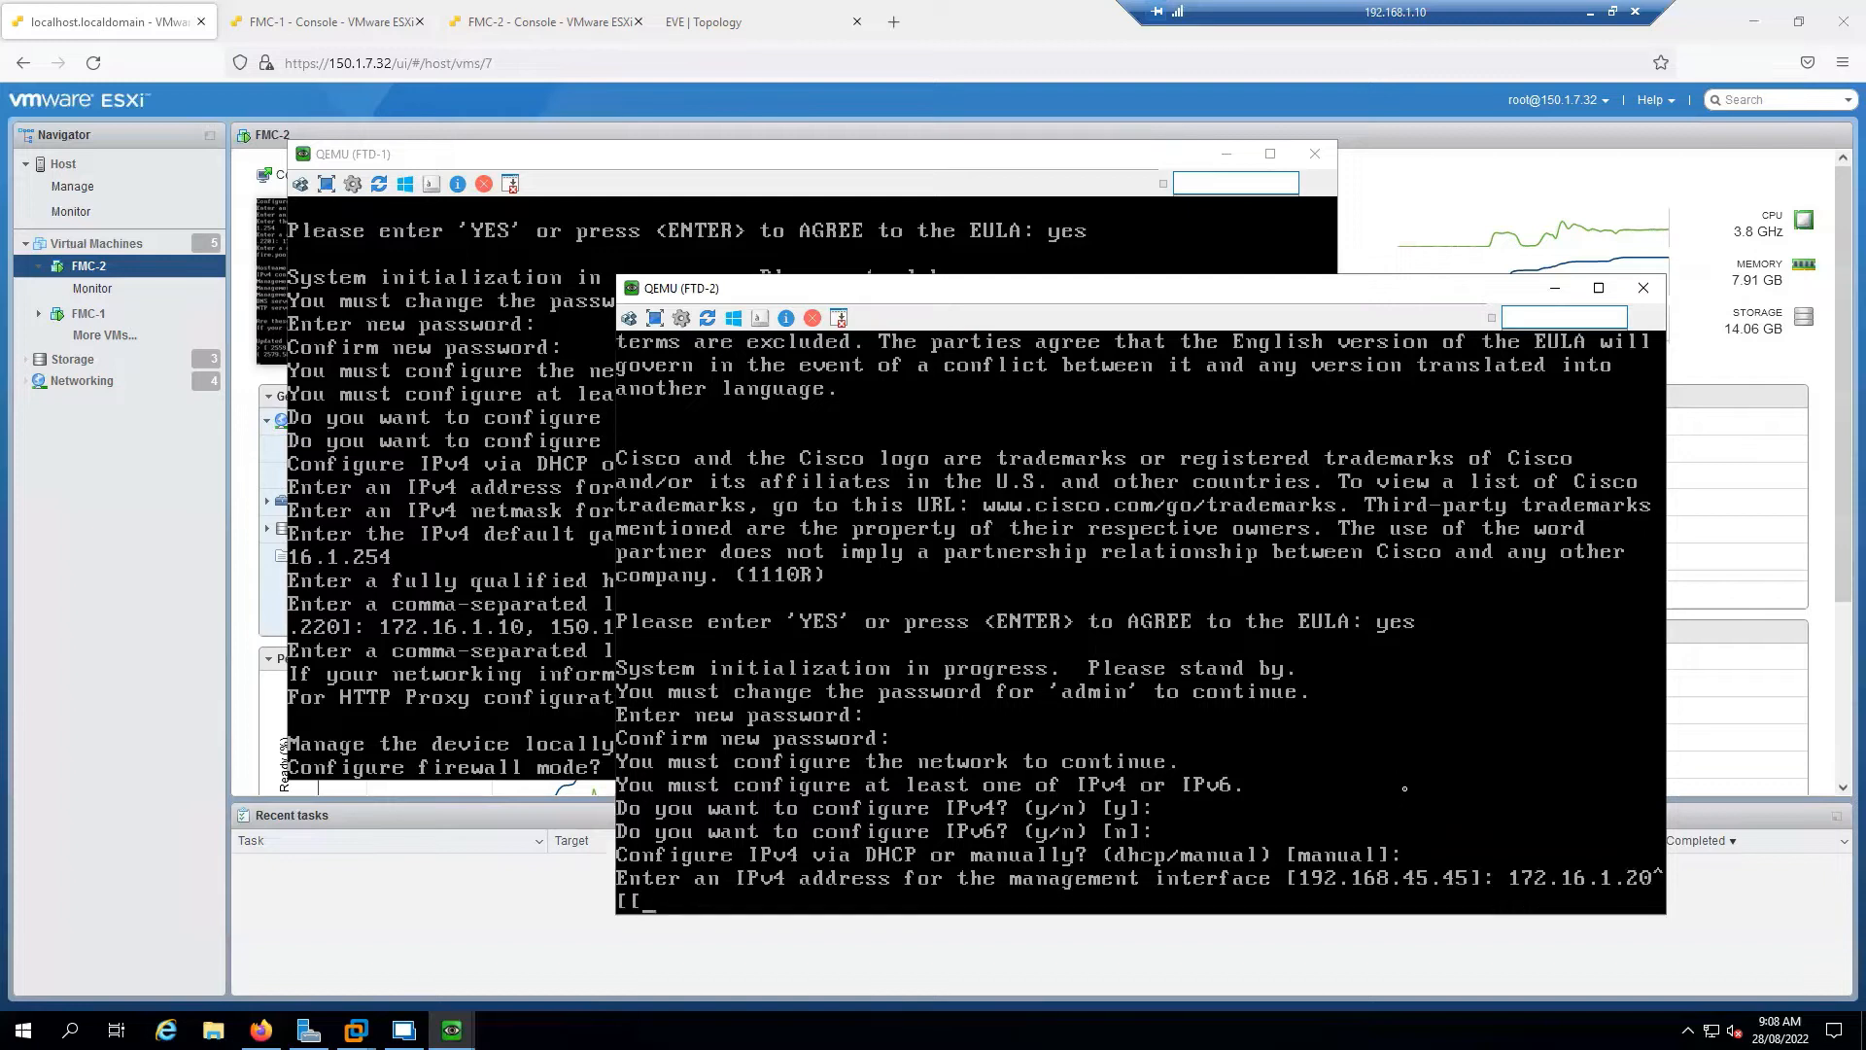
key(Return)
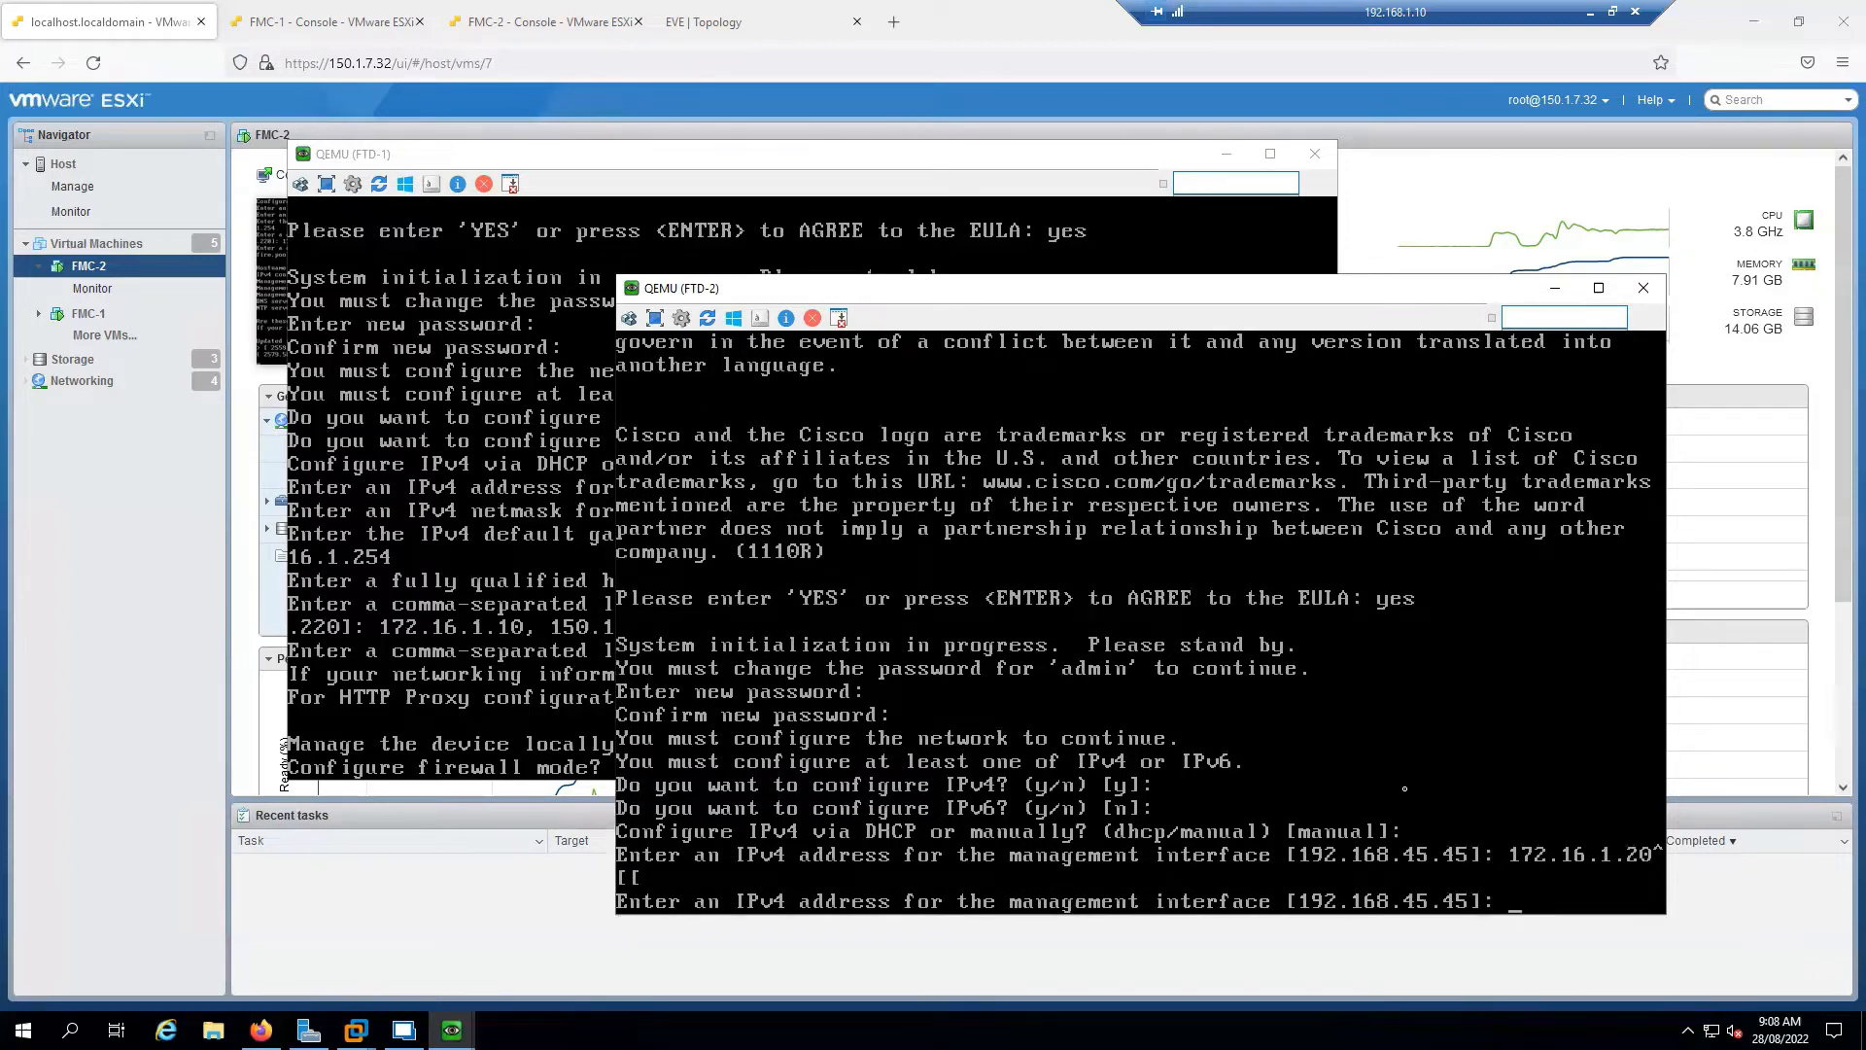
text(172.16.1.20)
key(Return)
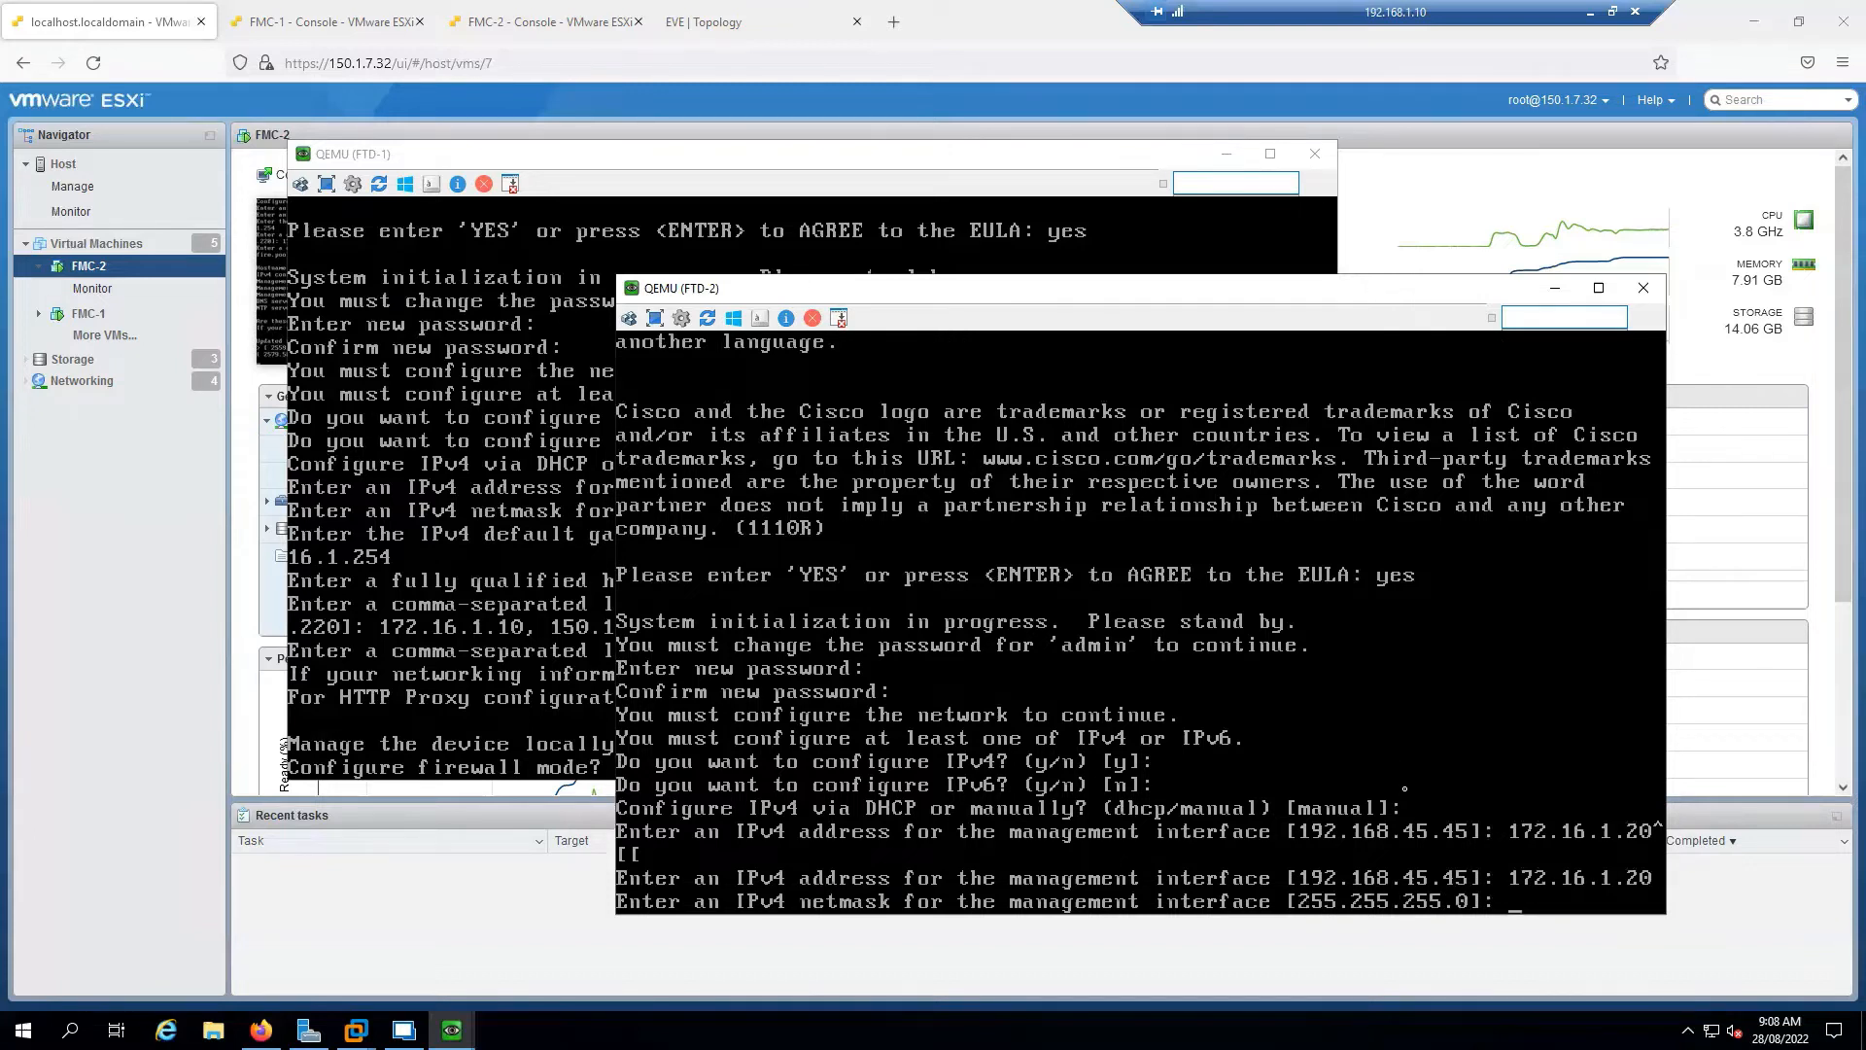
Keep netmask 255.255.255.0; set gateway 172.16.1.254, hostname ftd2.sysable.com, DNS 172.16.1.10/150.1.7.2, domain sysable.com
key(Return)
text(172.16.1)
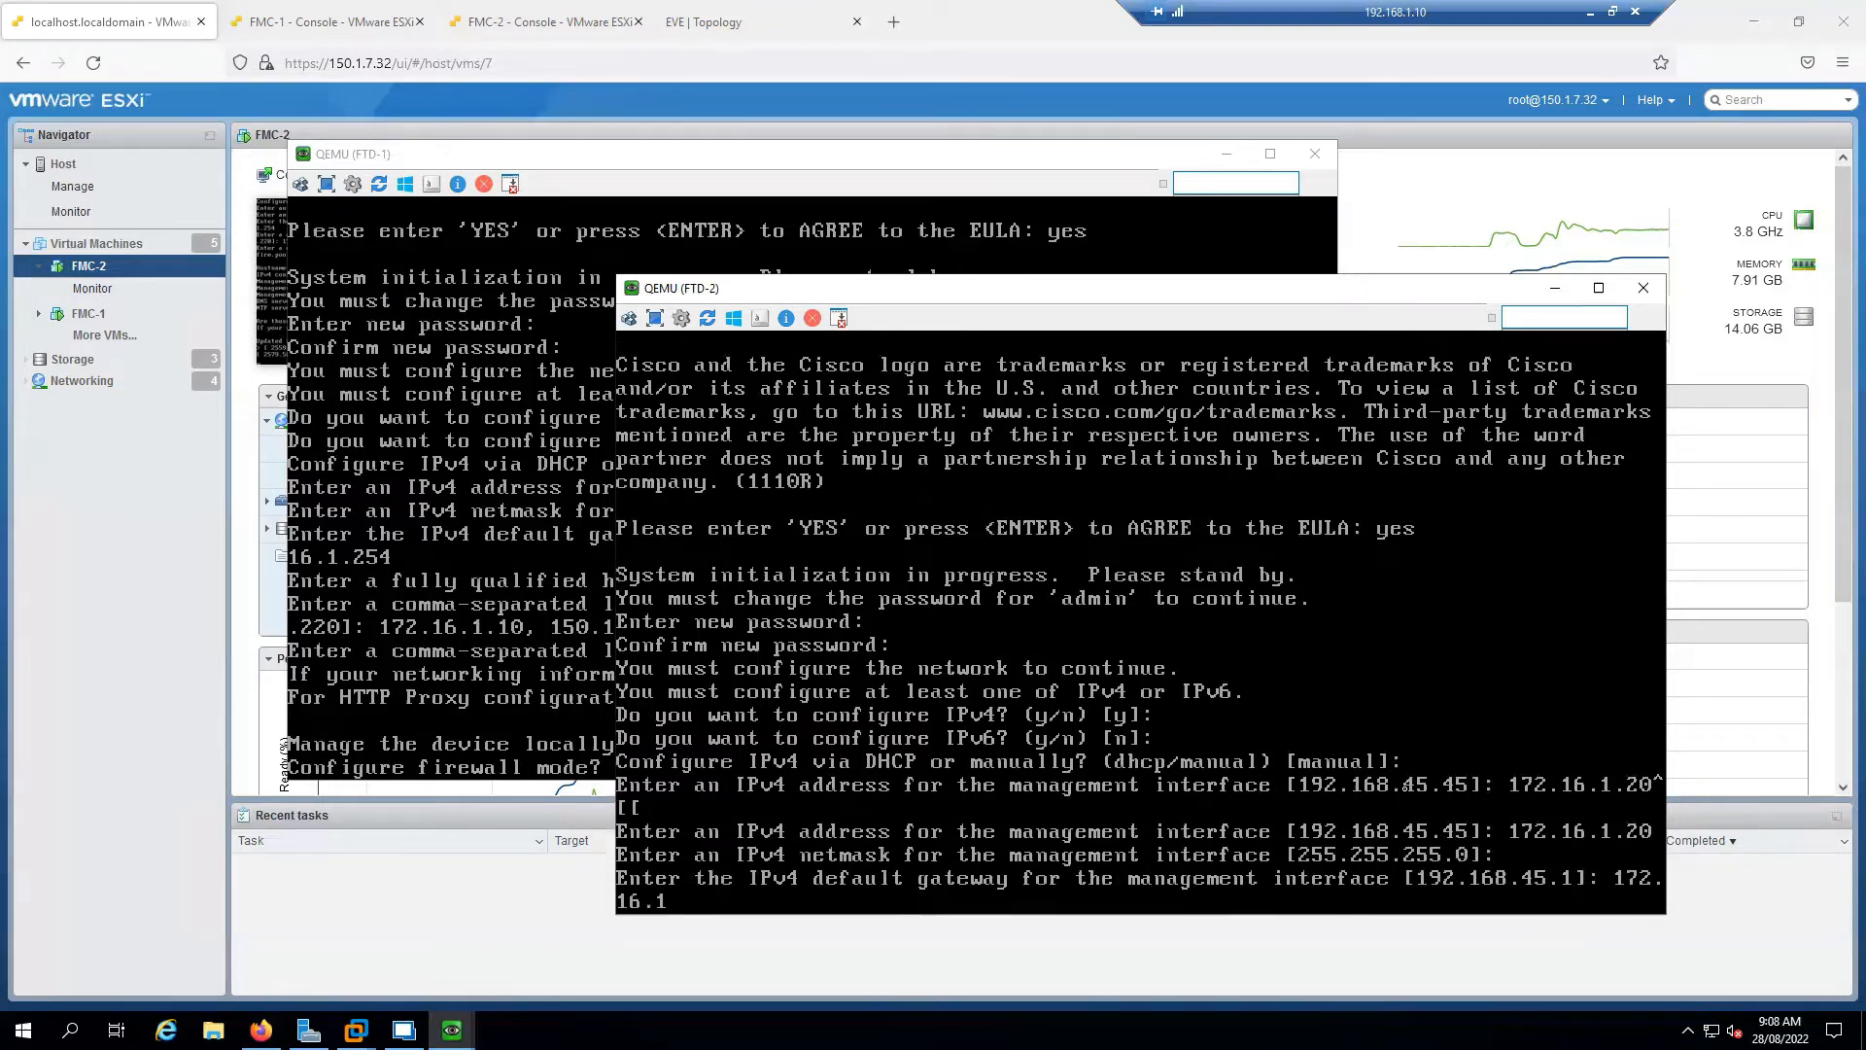
text(.254)
key(Return)
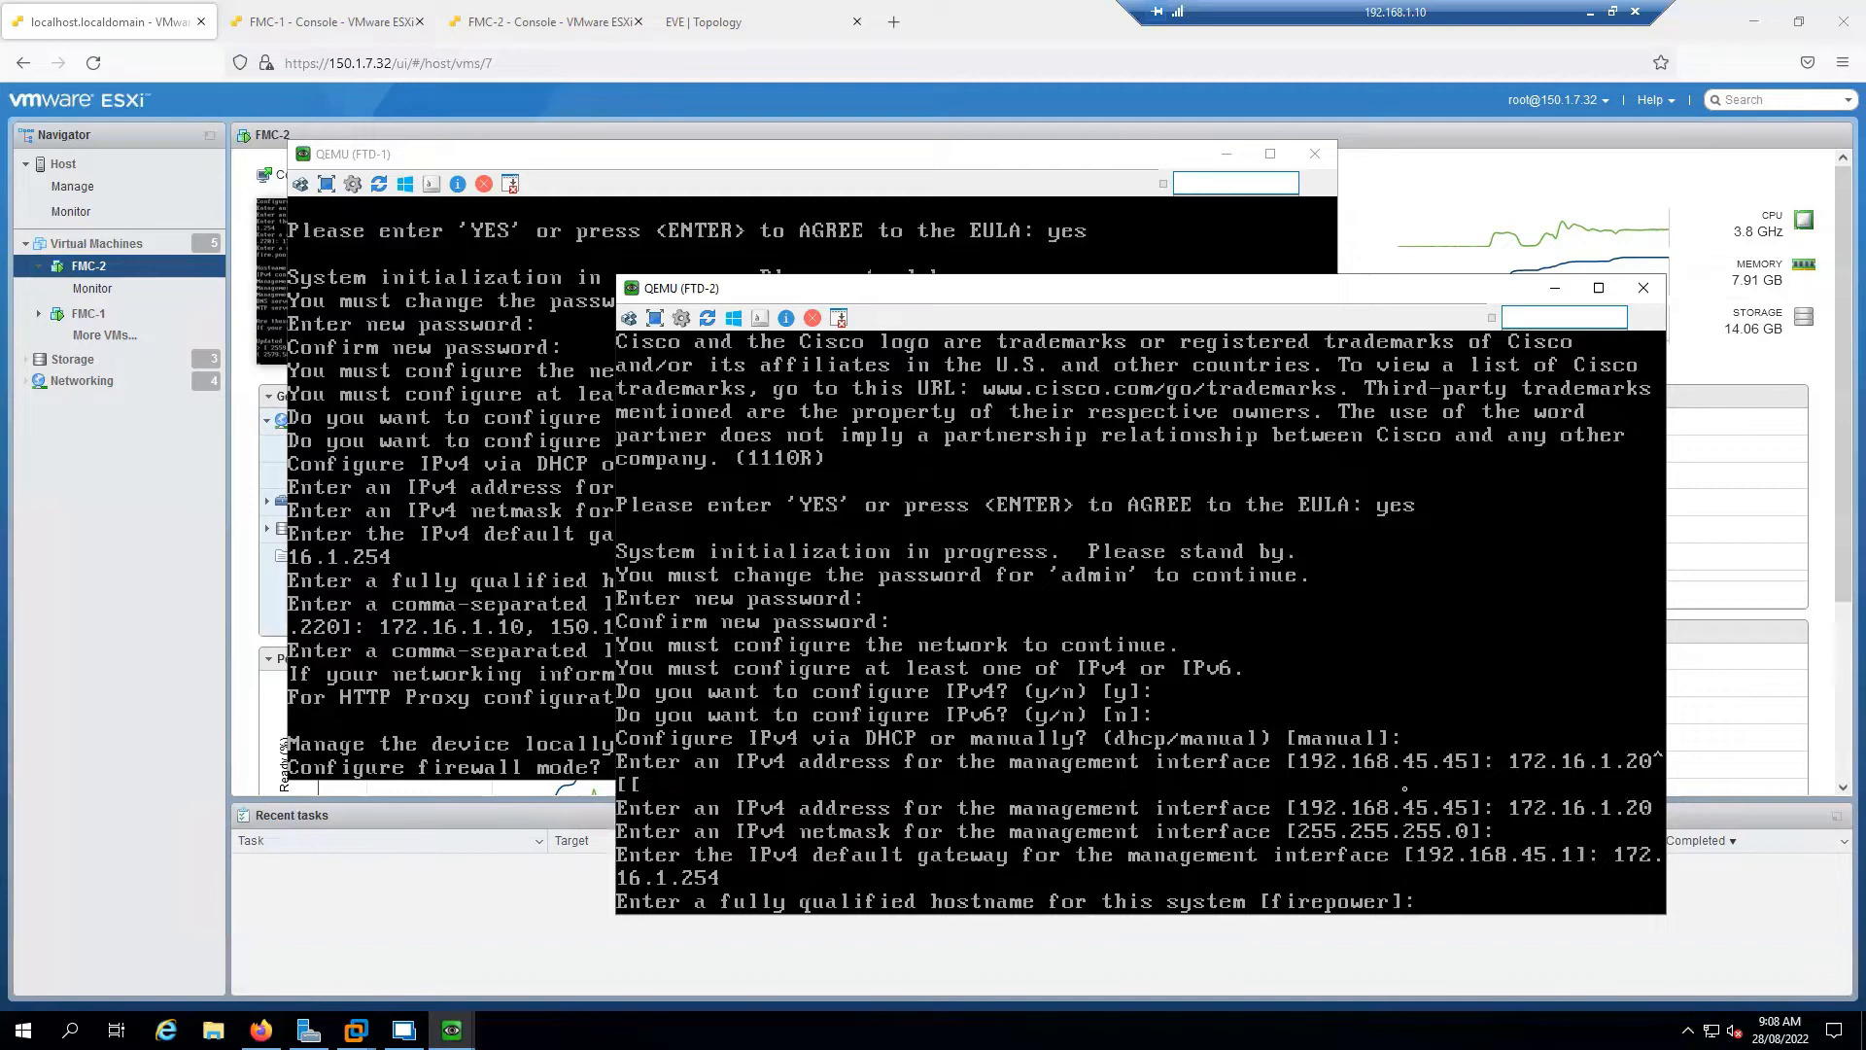
text(ftd2.sysable.com)
key(Return)
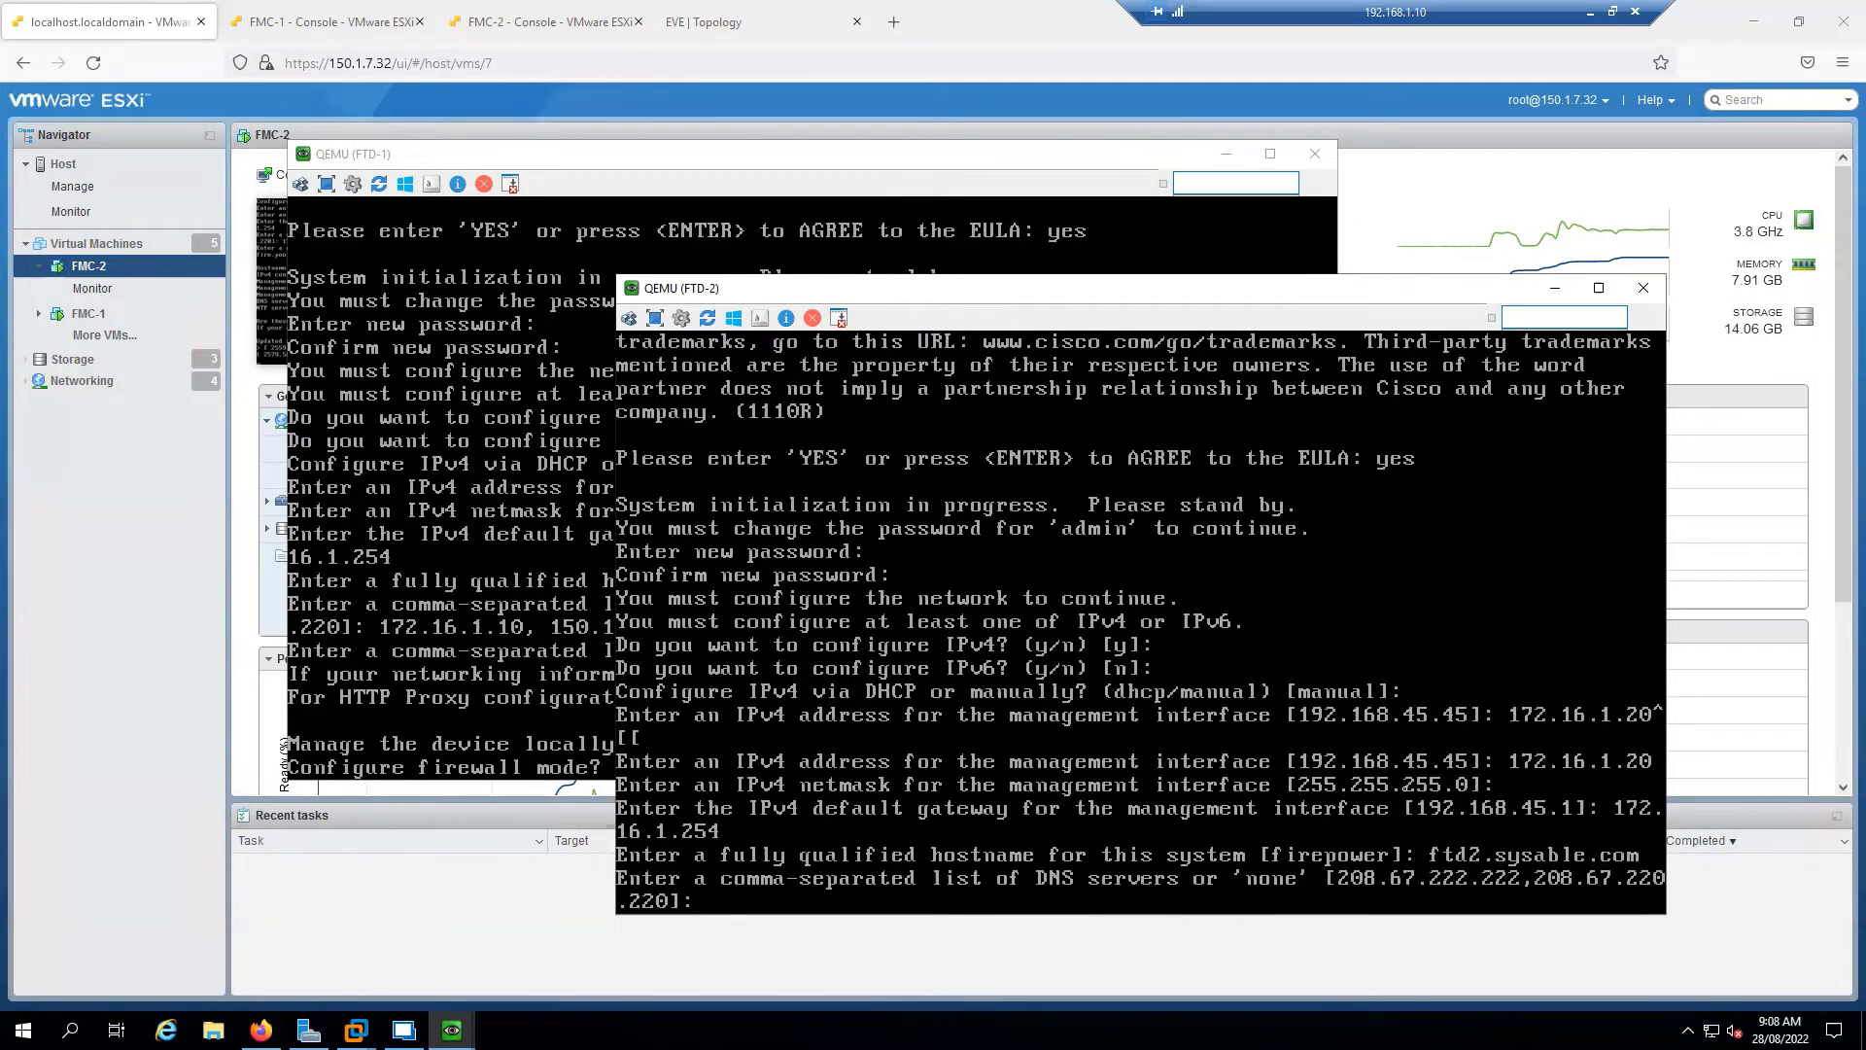
text(172.16.1.10, 150.1.7.2)
key(Return)
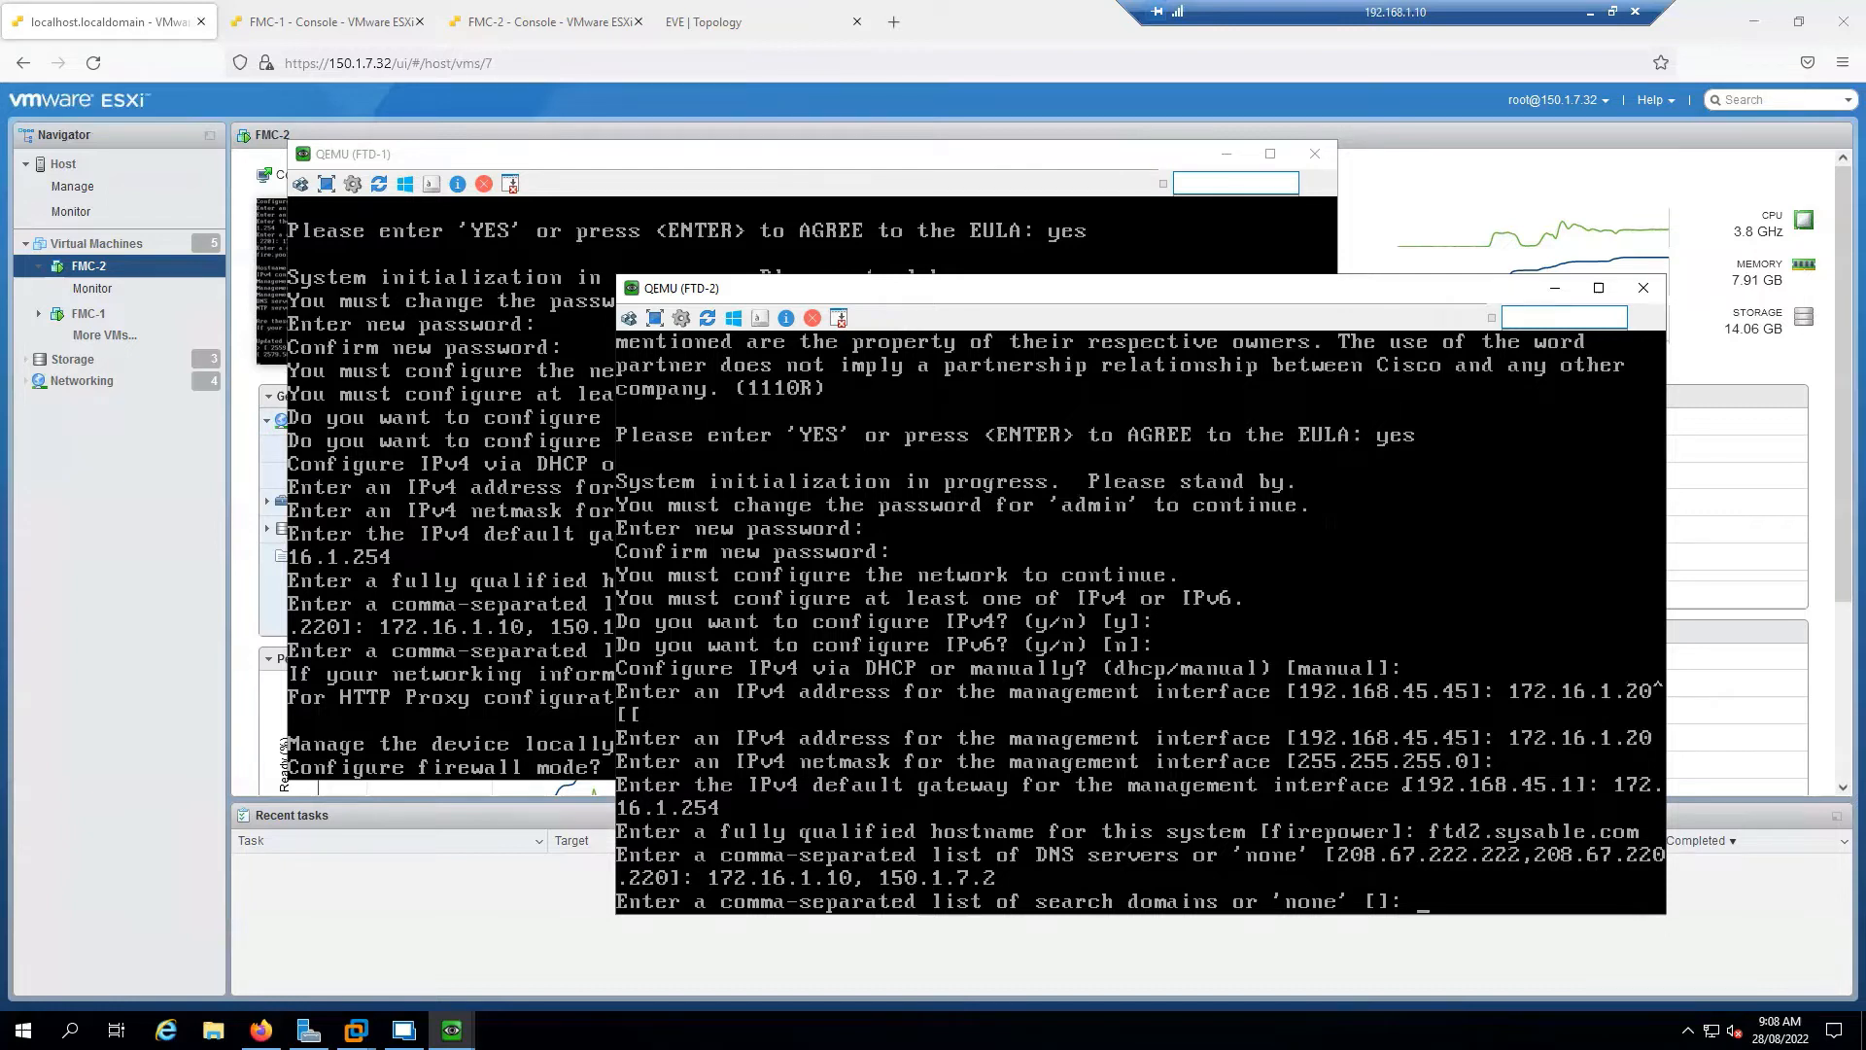
text(sysable.com)
key(Return)
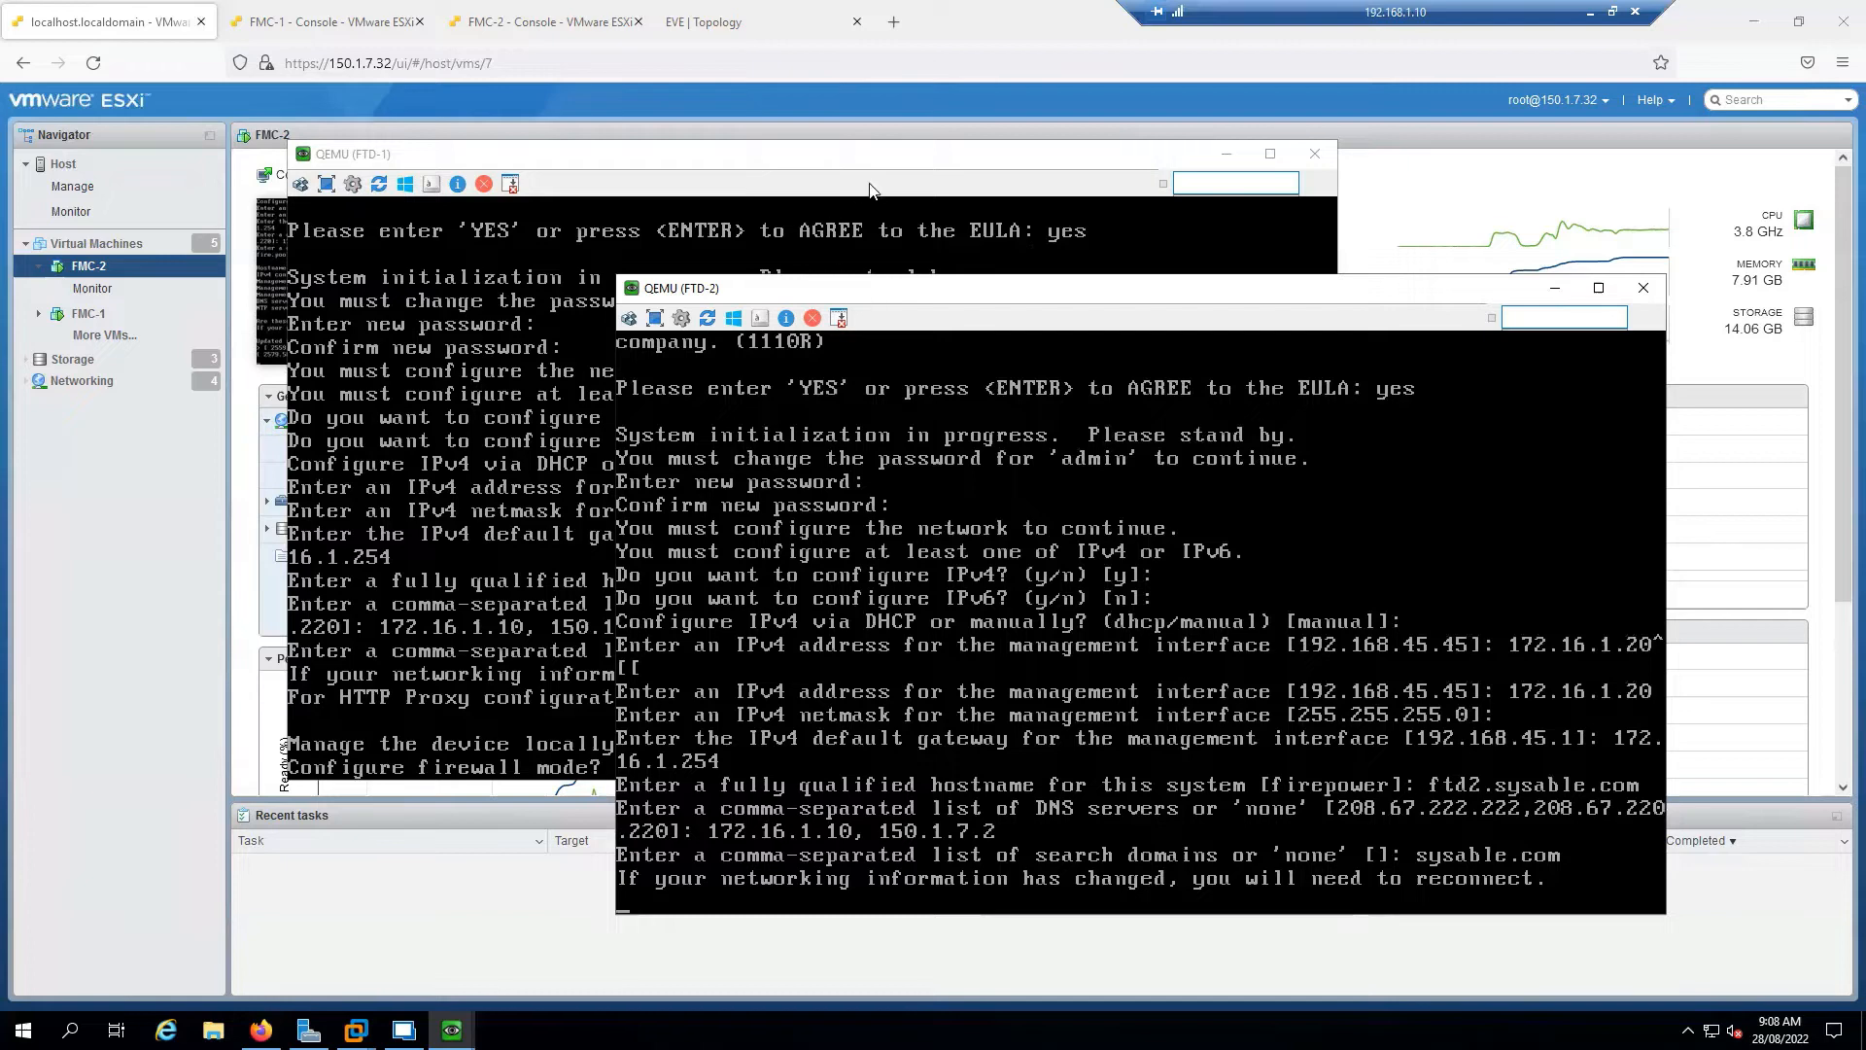
Accept the default routed firewall mode on FTD-1
click(842, 170)
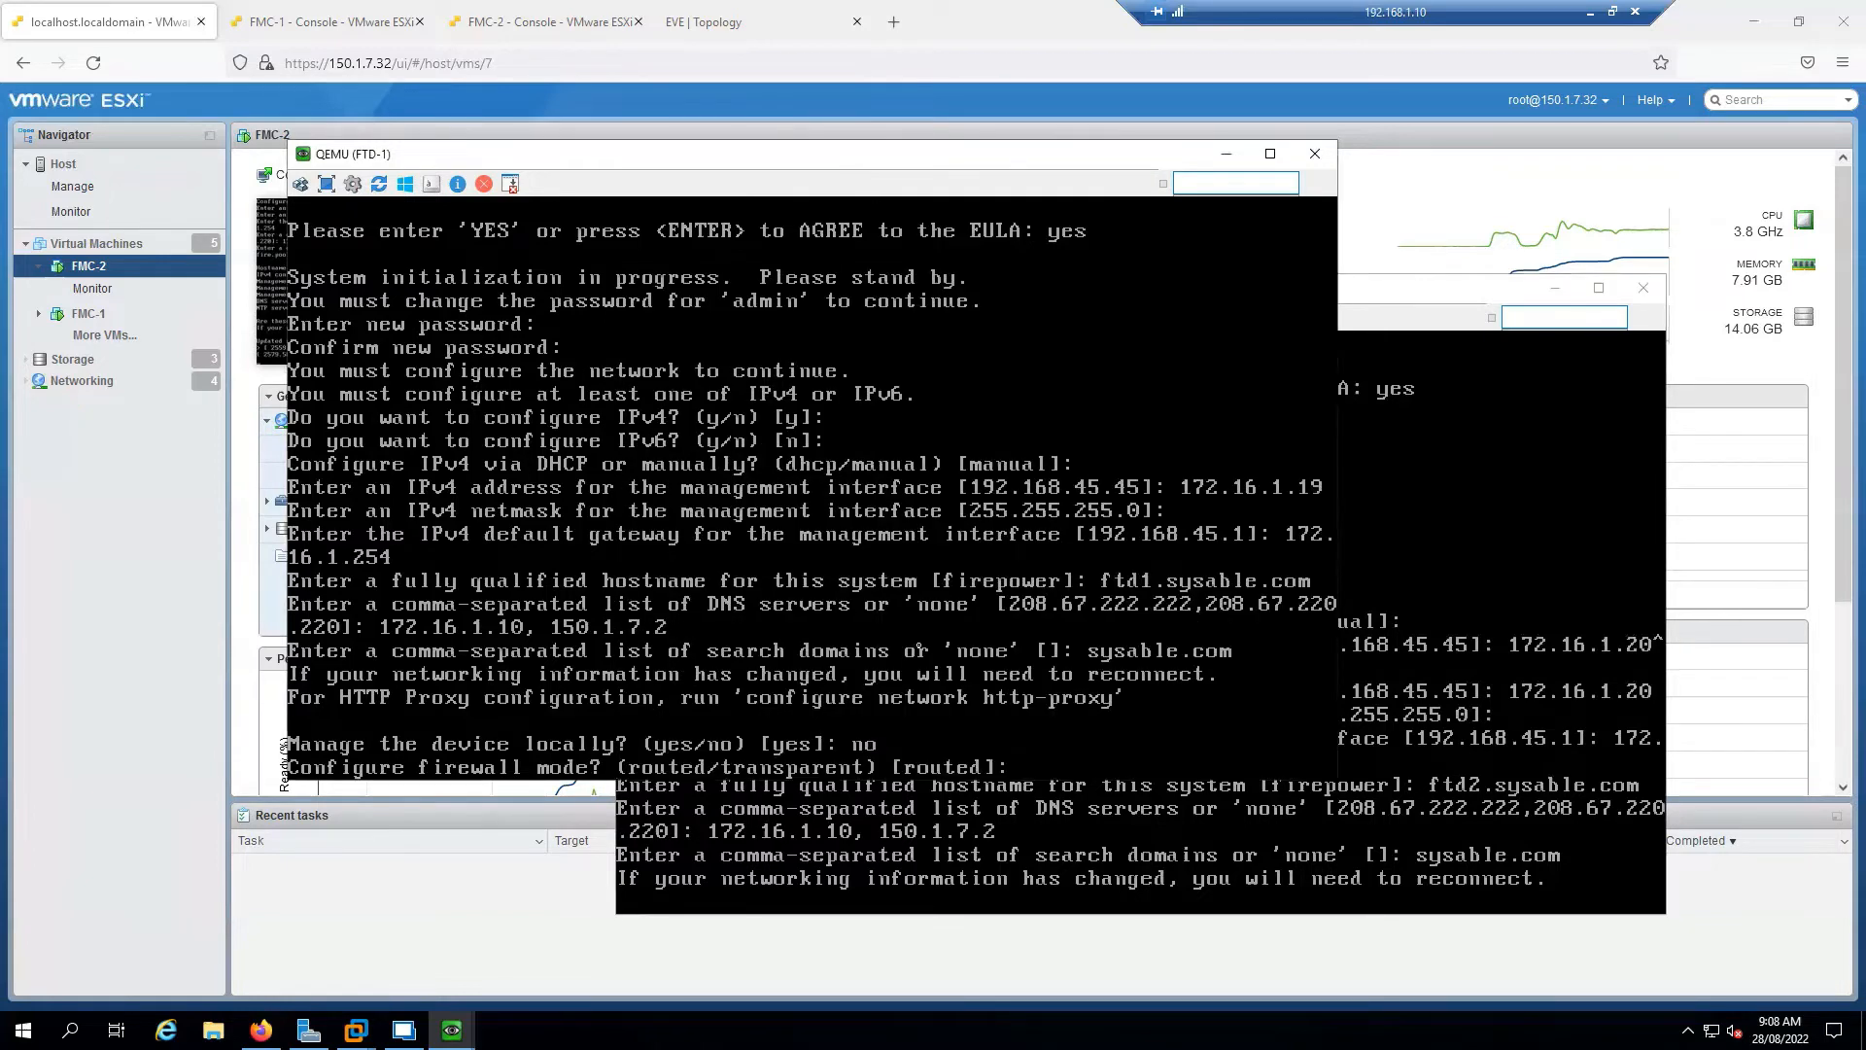
click(1555, 288)
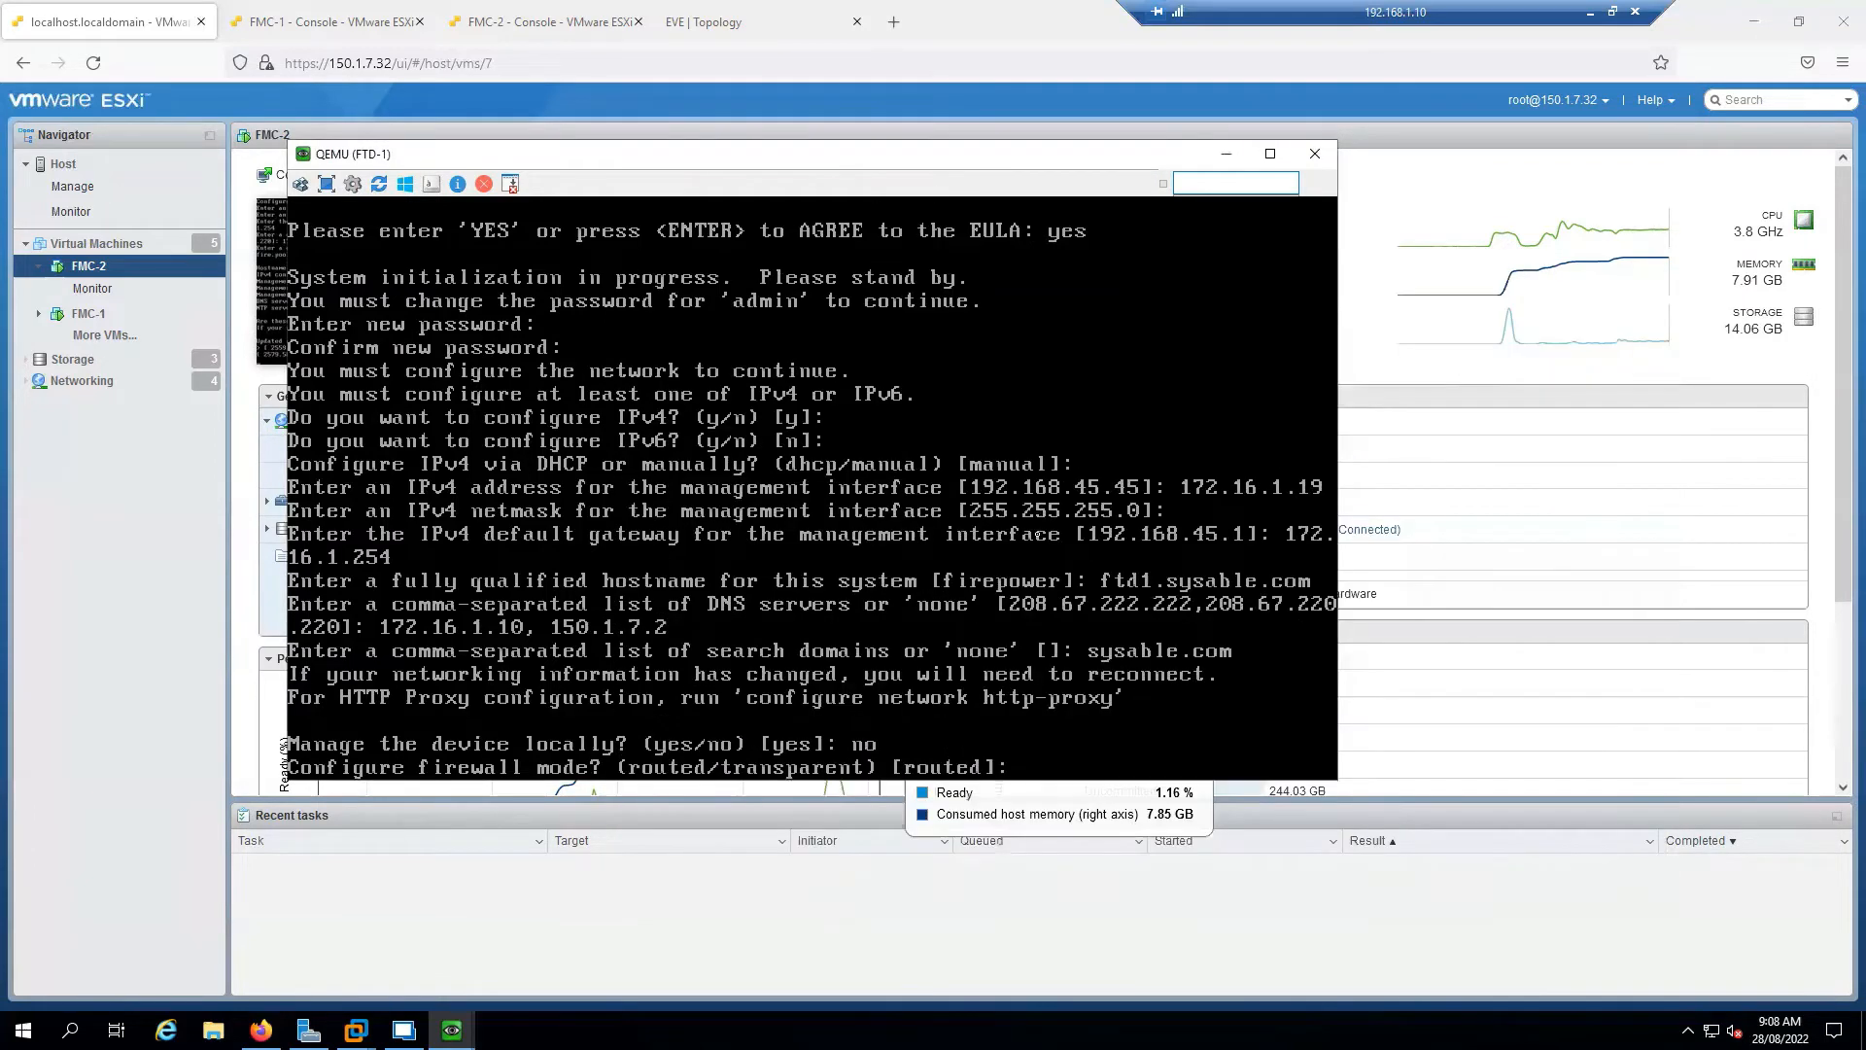
drag(790, 165, 754, 147)
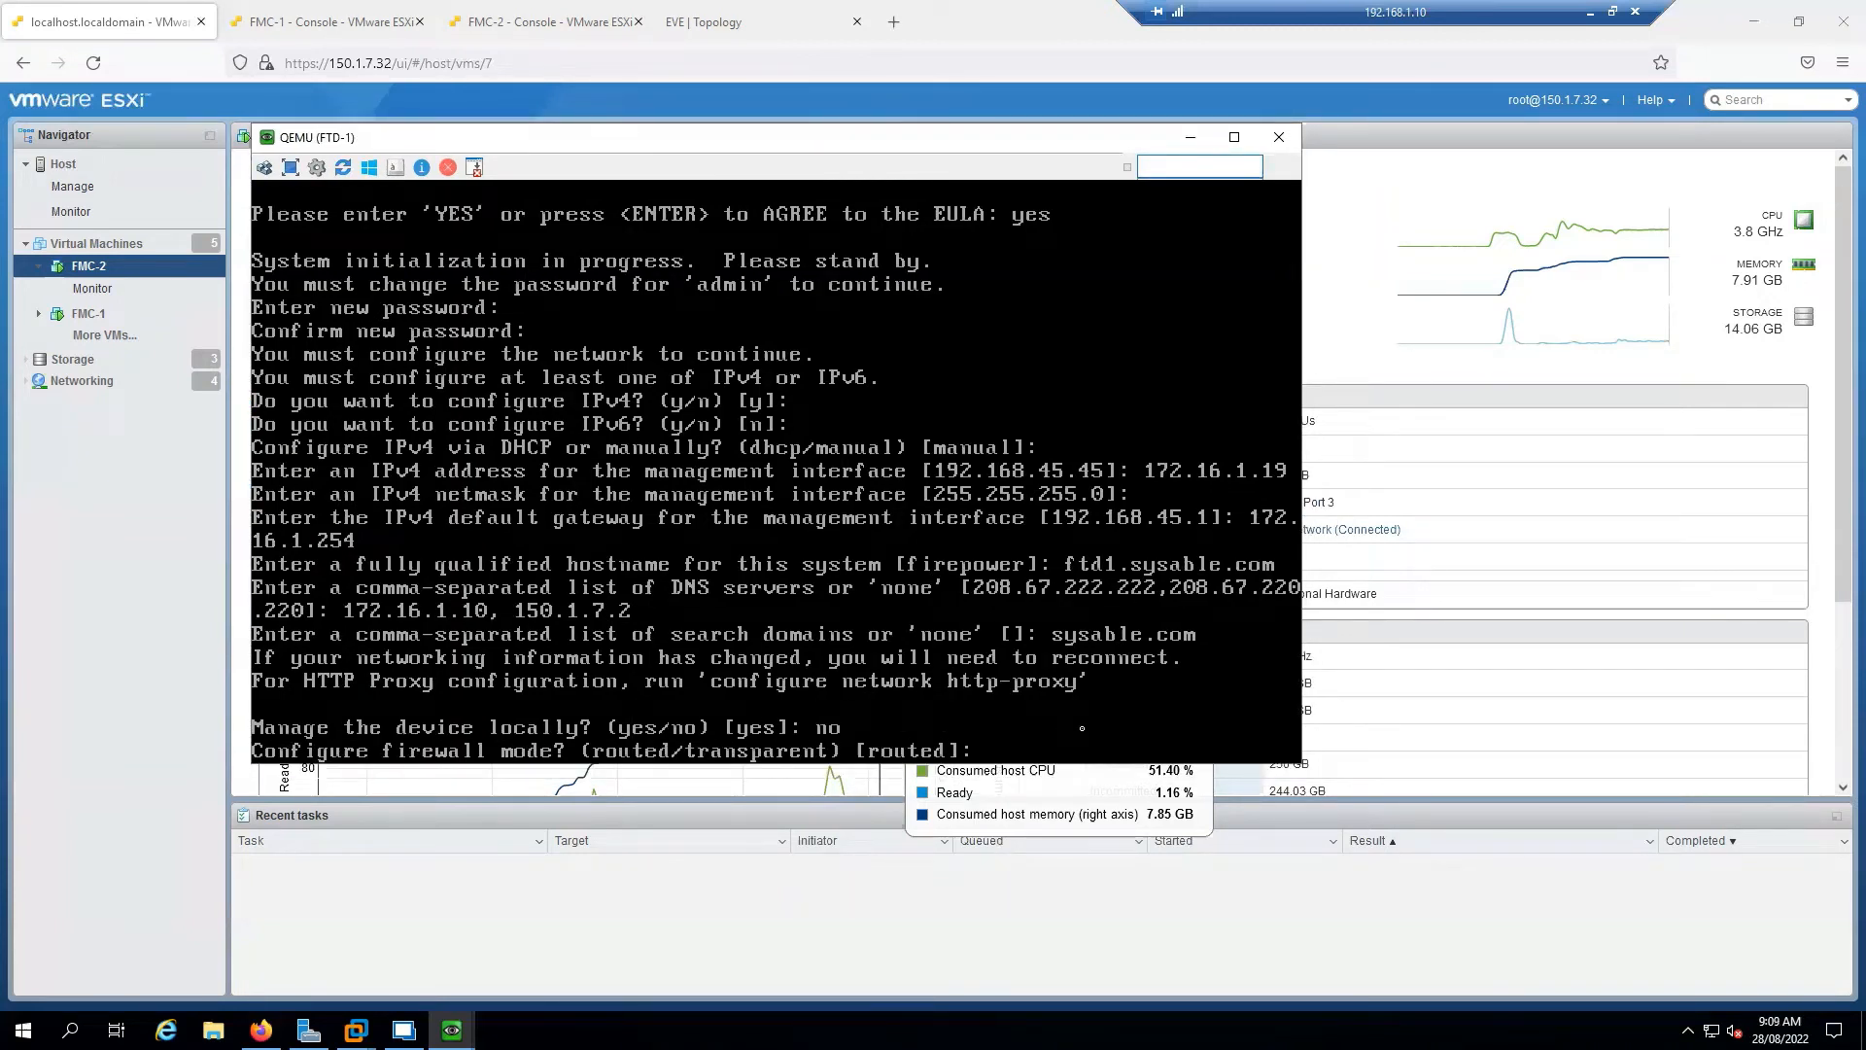
key(Return)
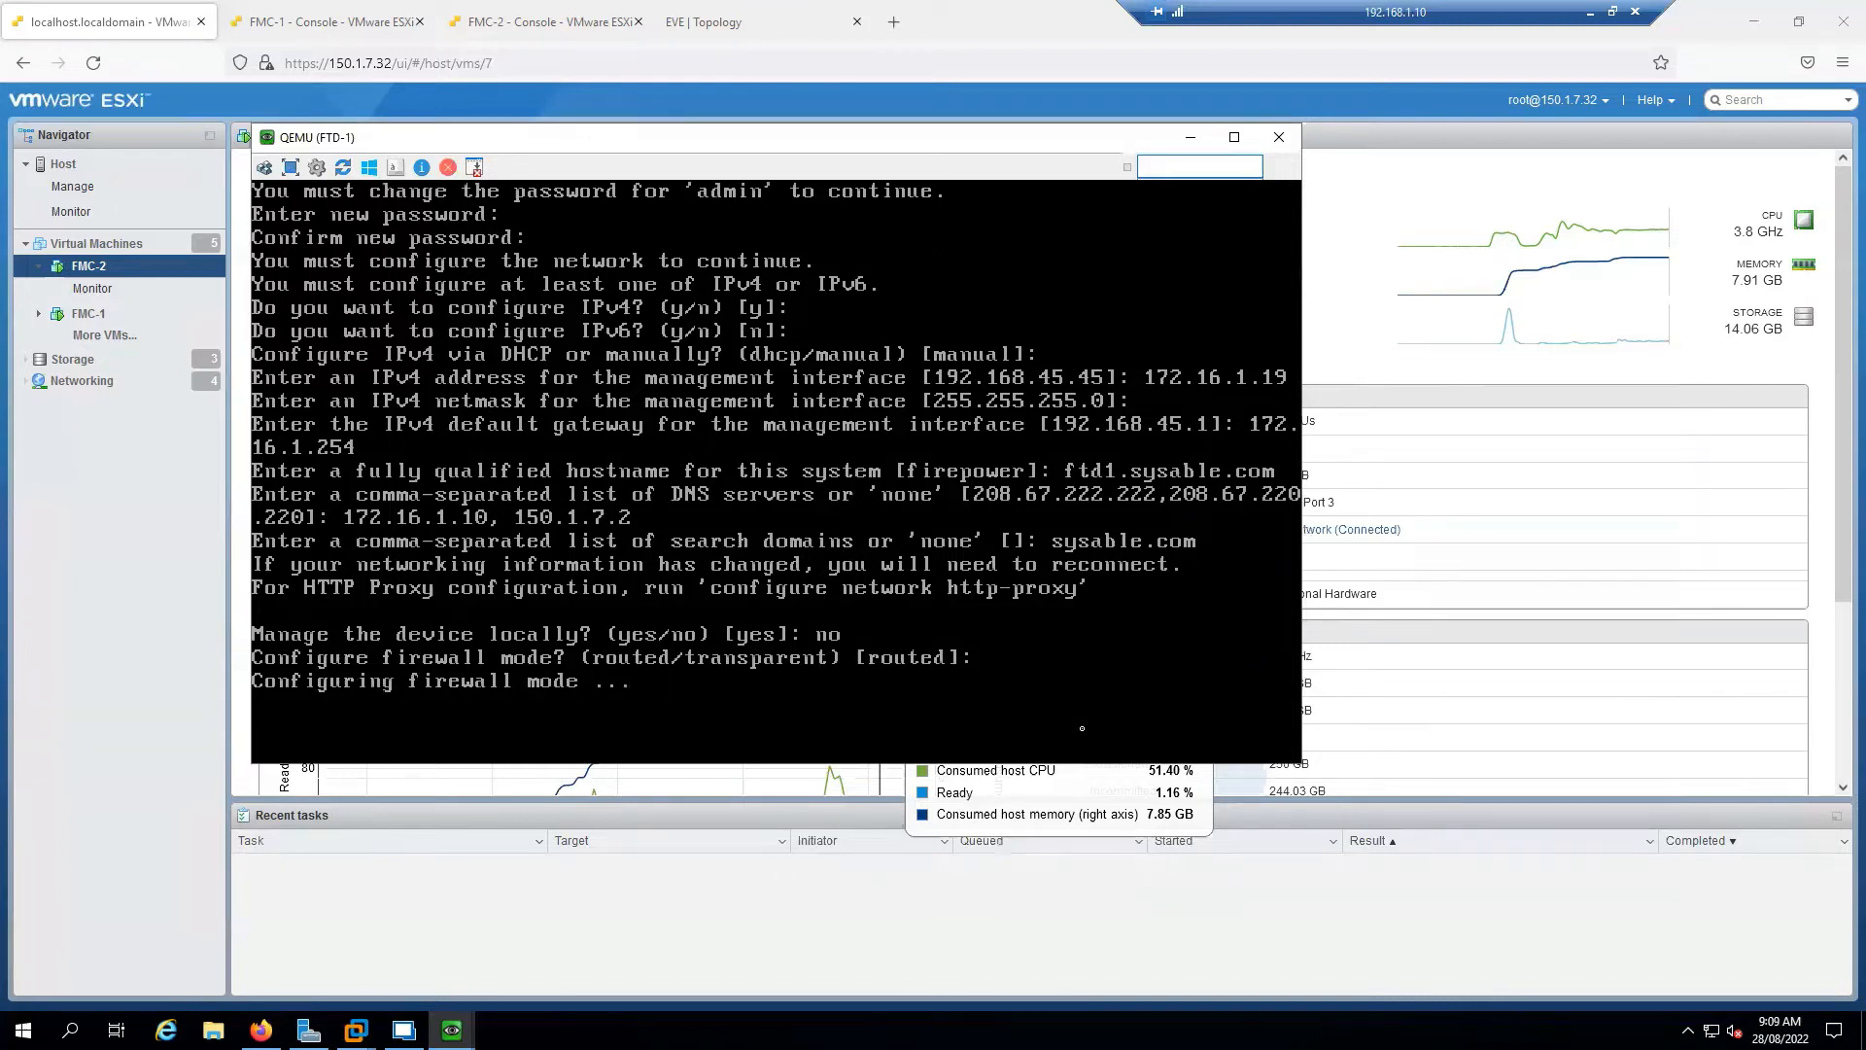
Answer no to managing FTD-2 locally
mouse_move(451, 1030)
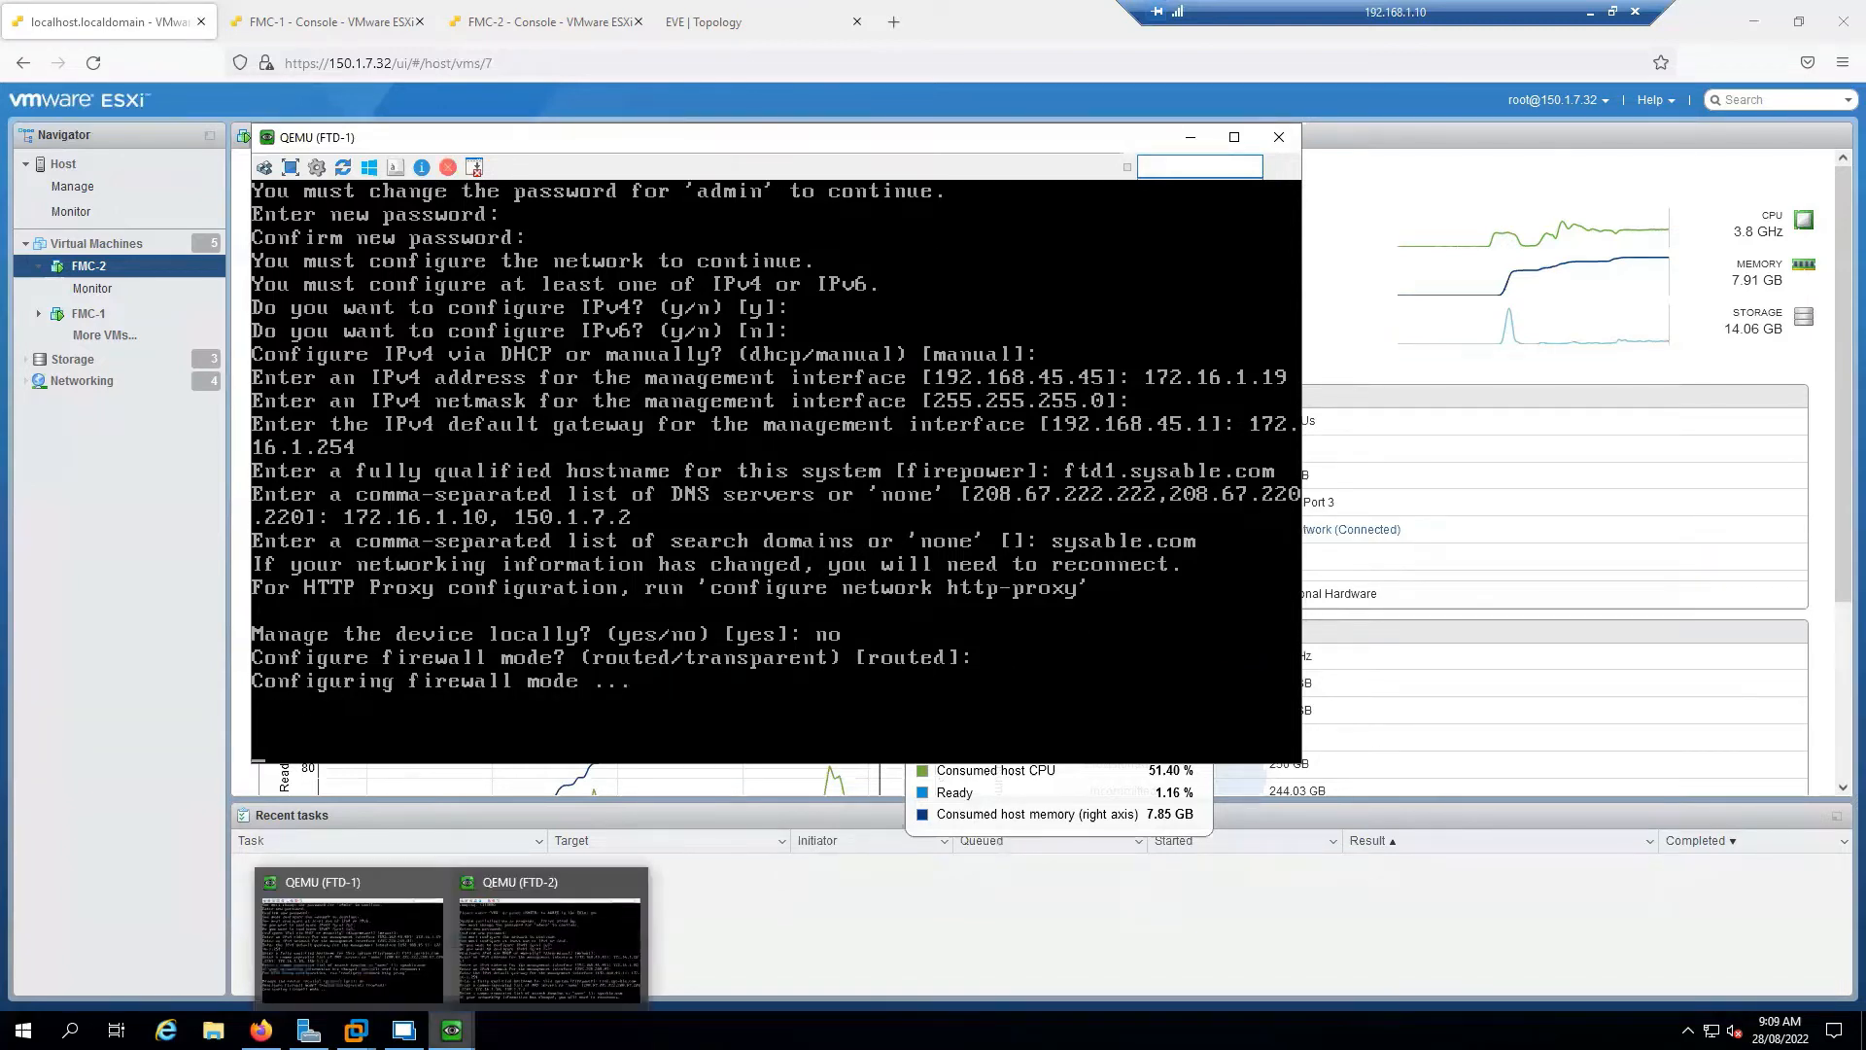
click(532, 976)
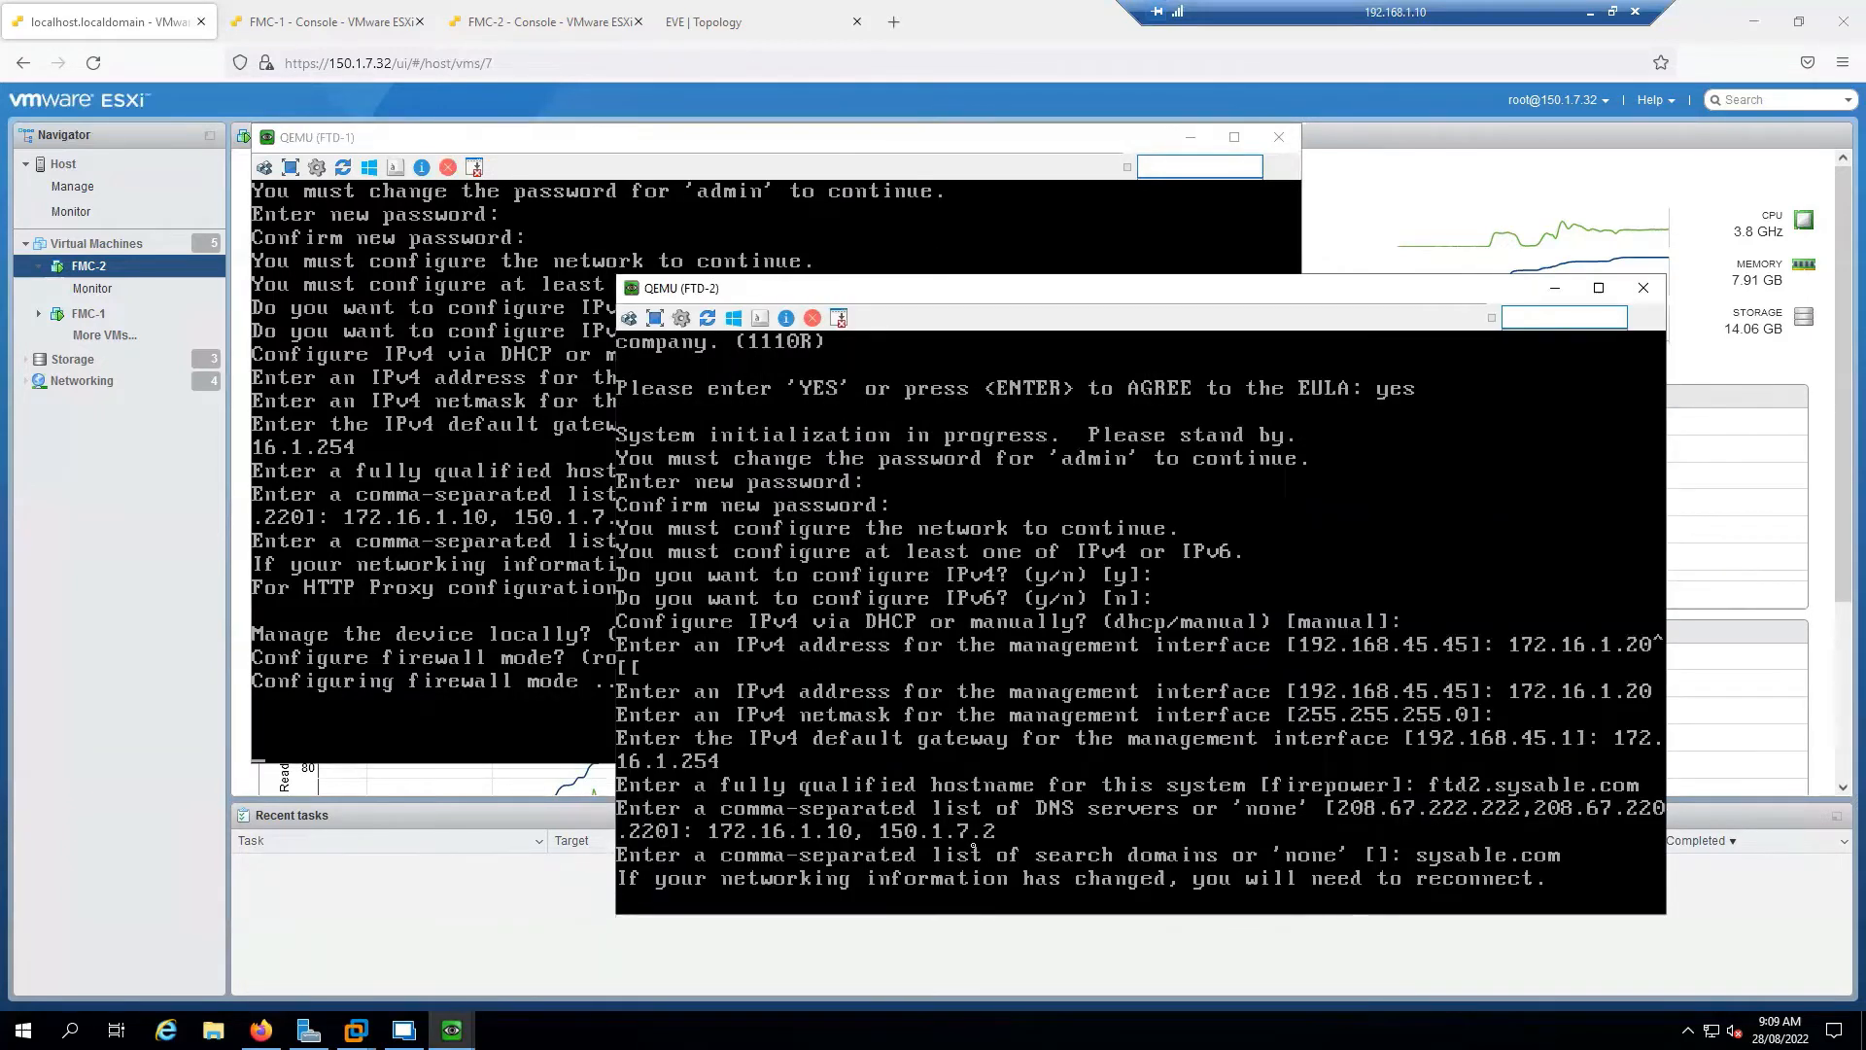
click(345, 715)
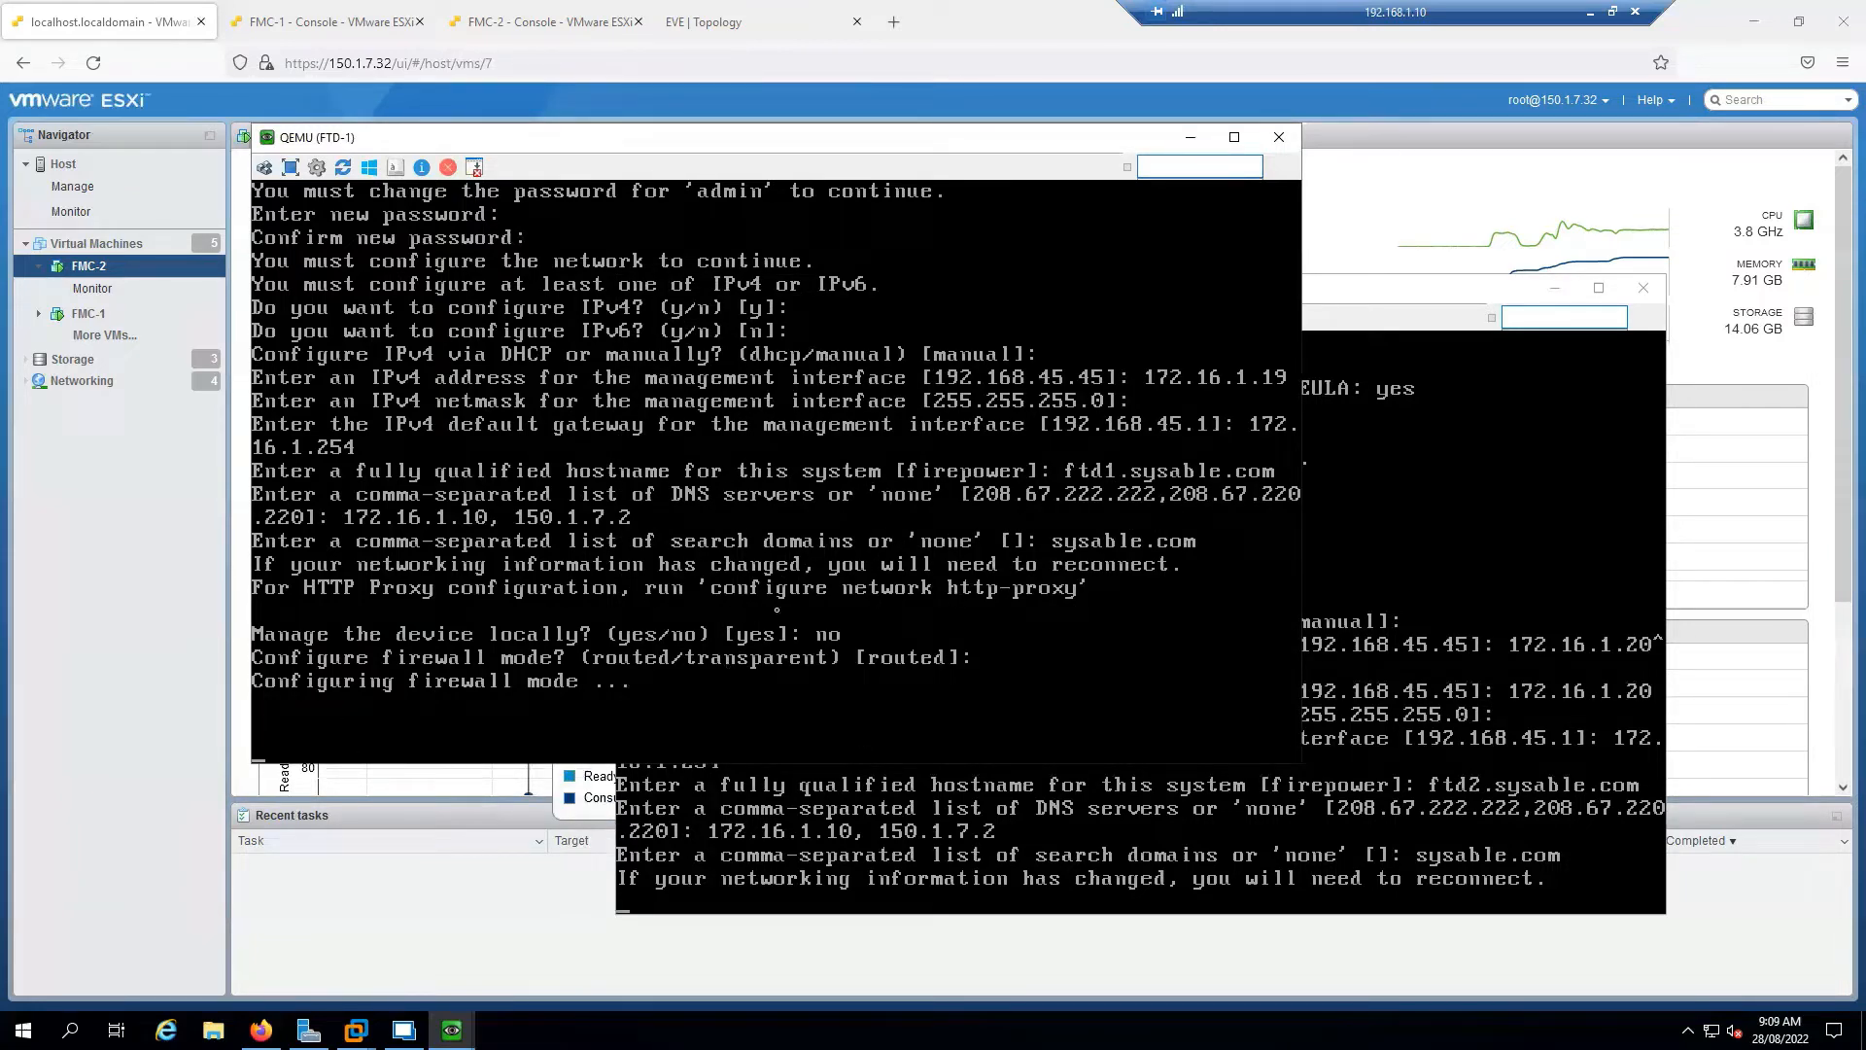
click(1519, 565)
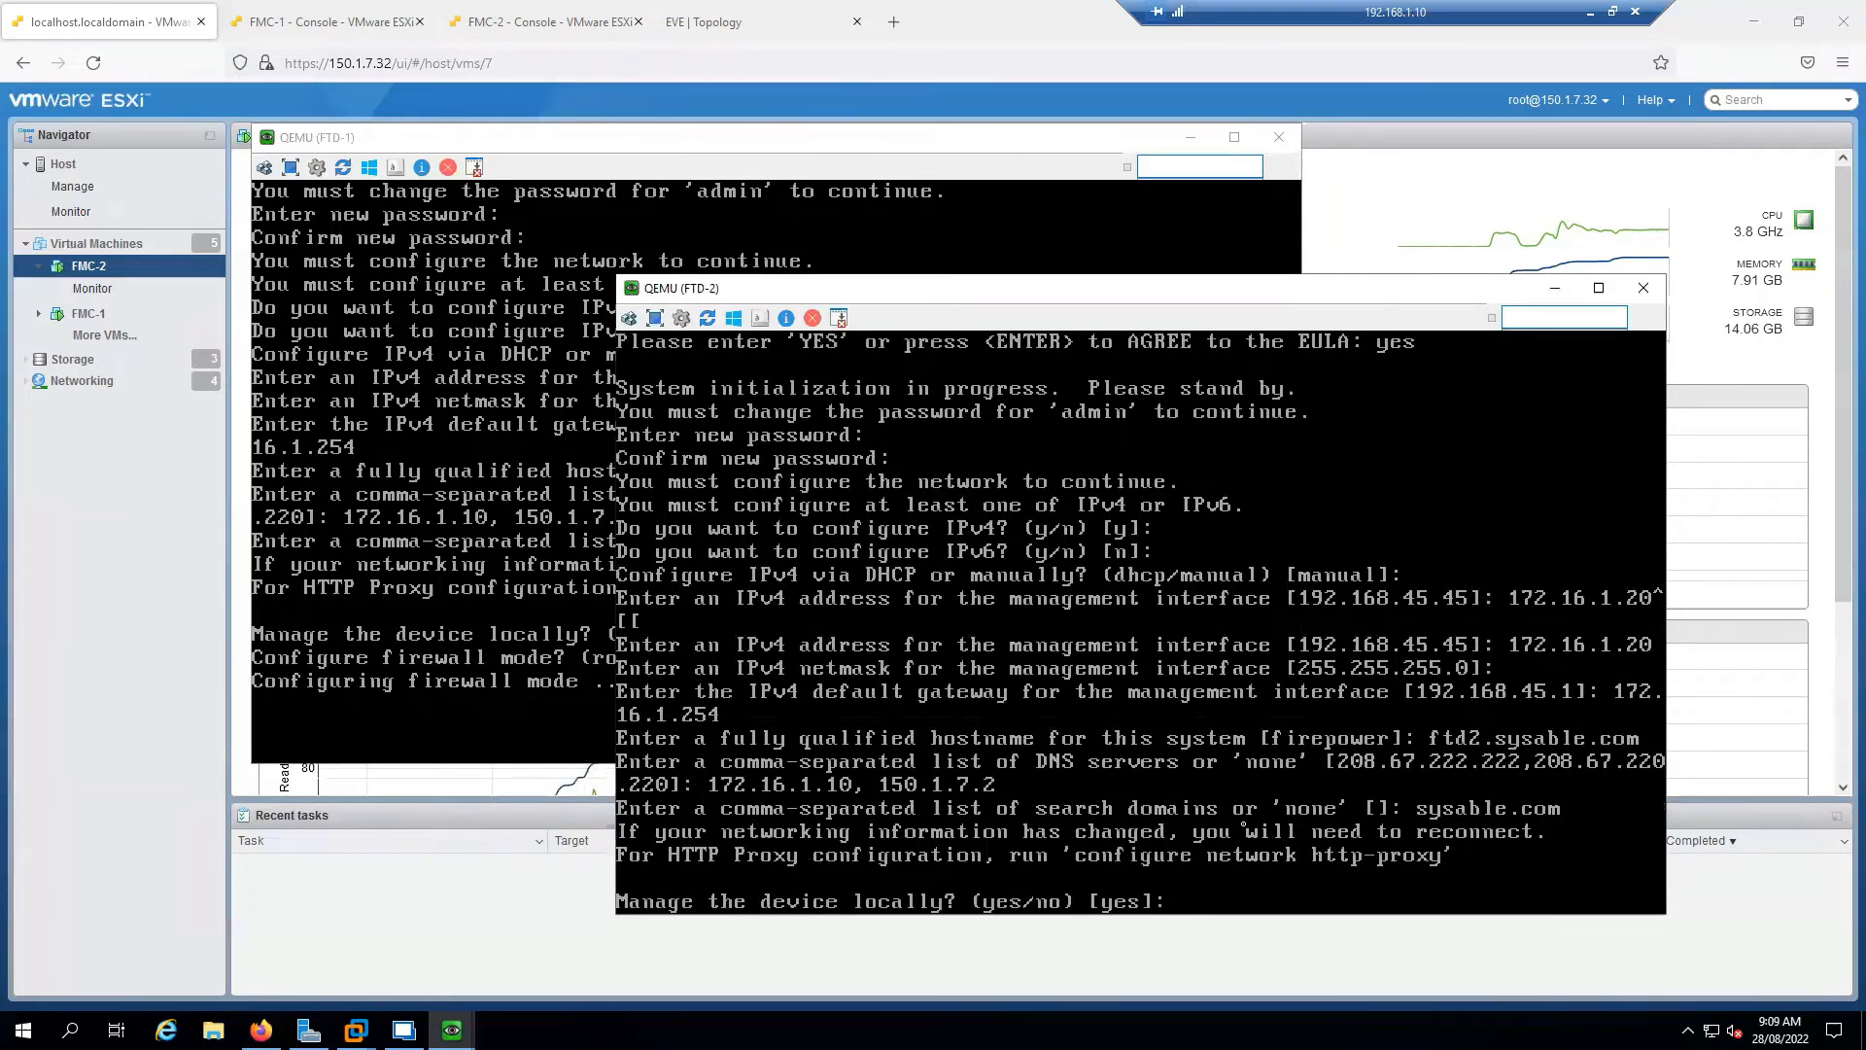
text(no)
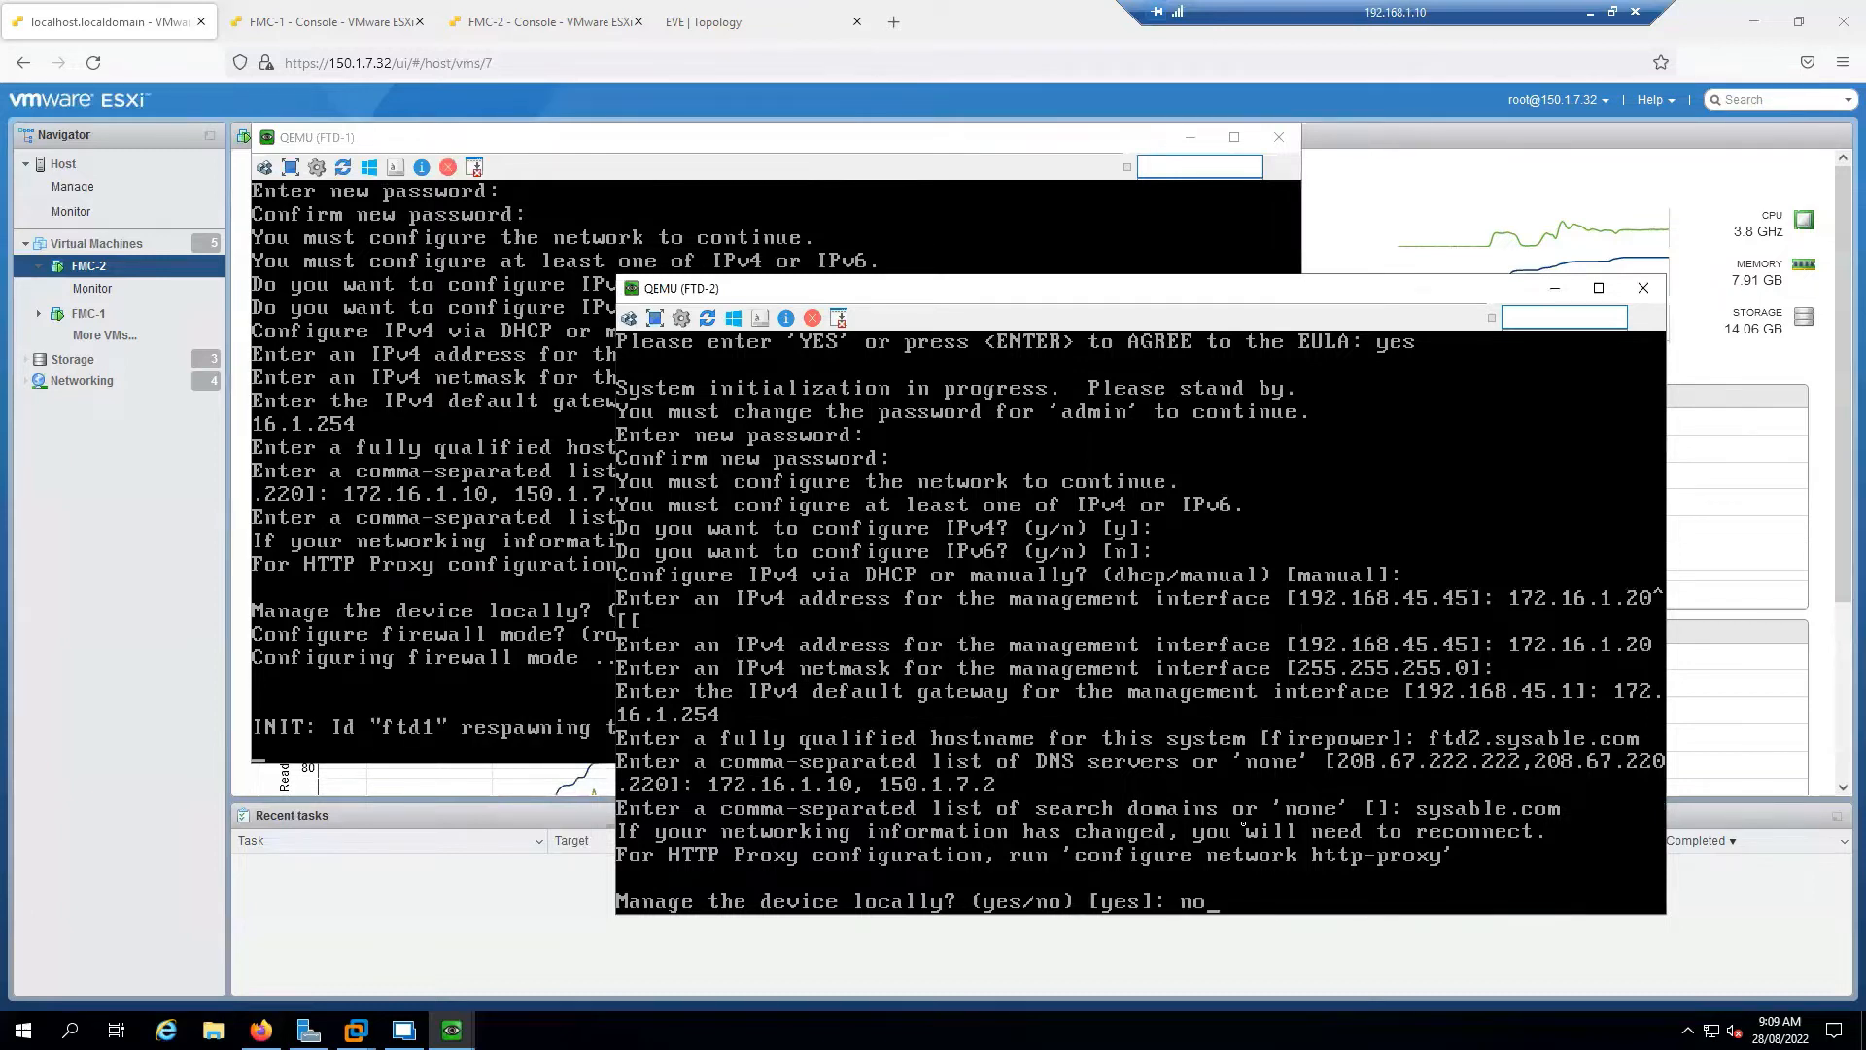
key(Return)
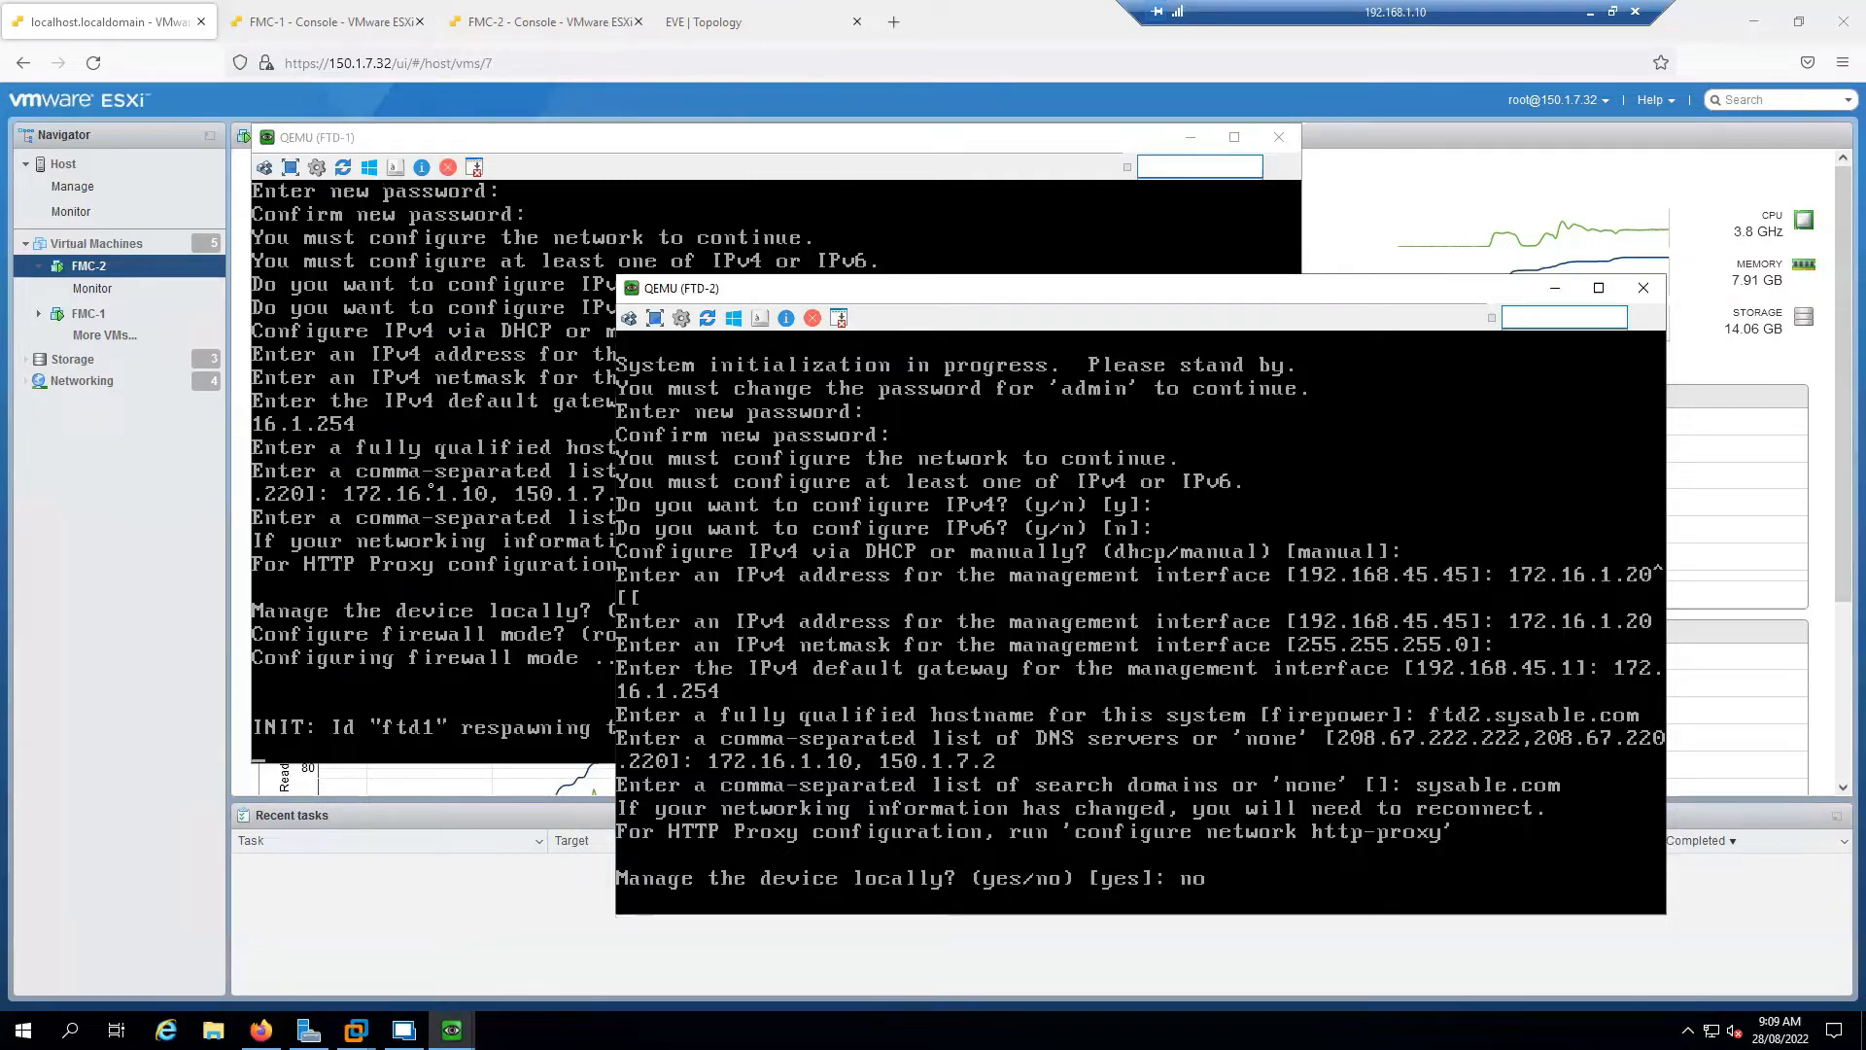
click(404, 1031)
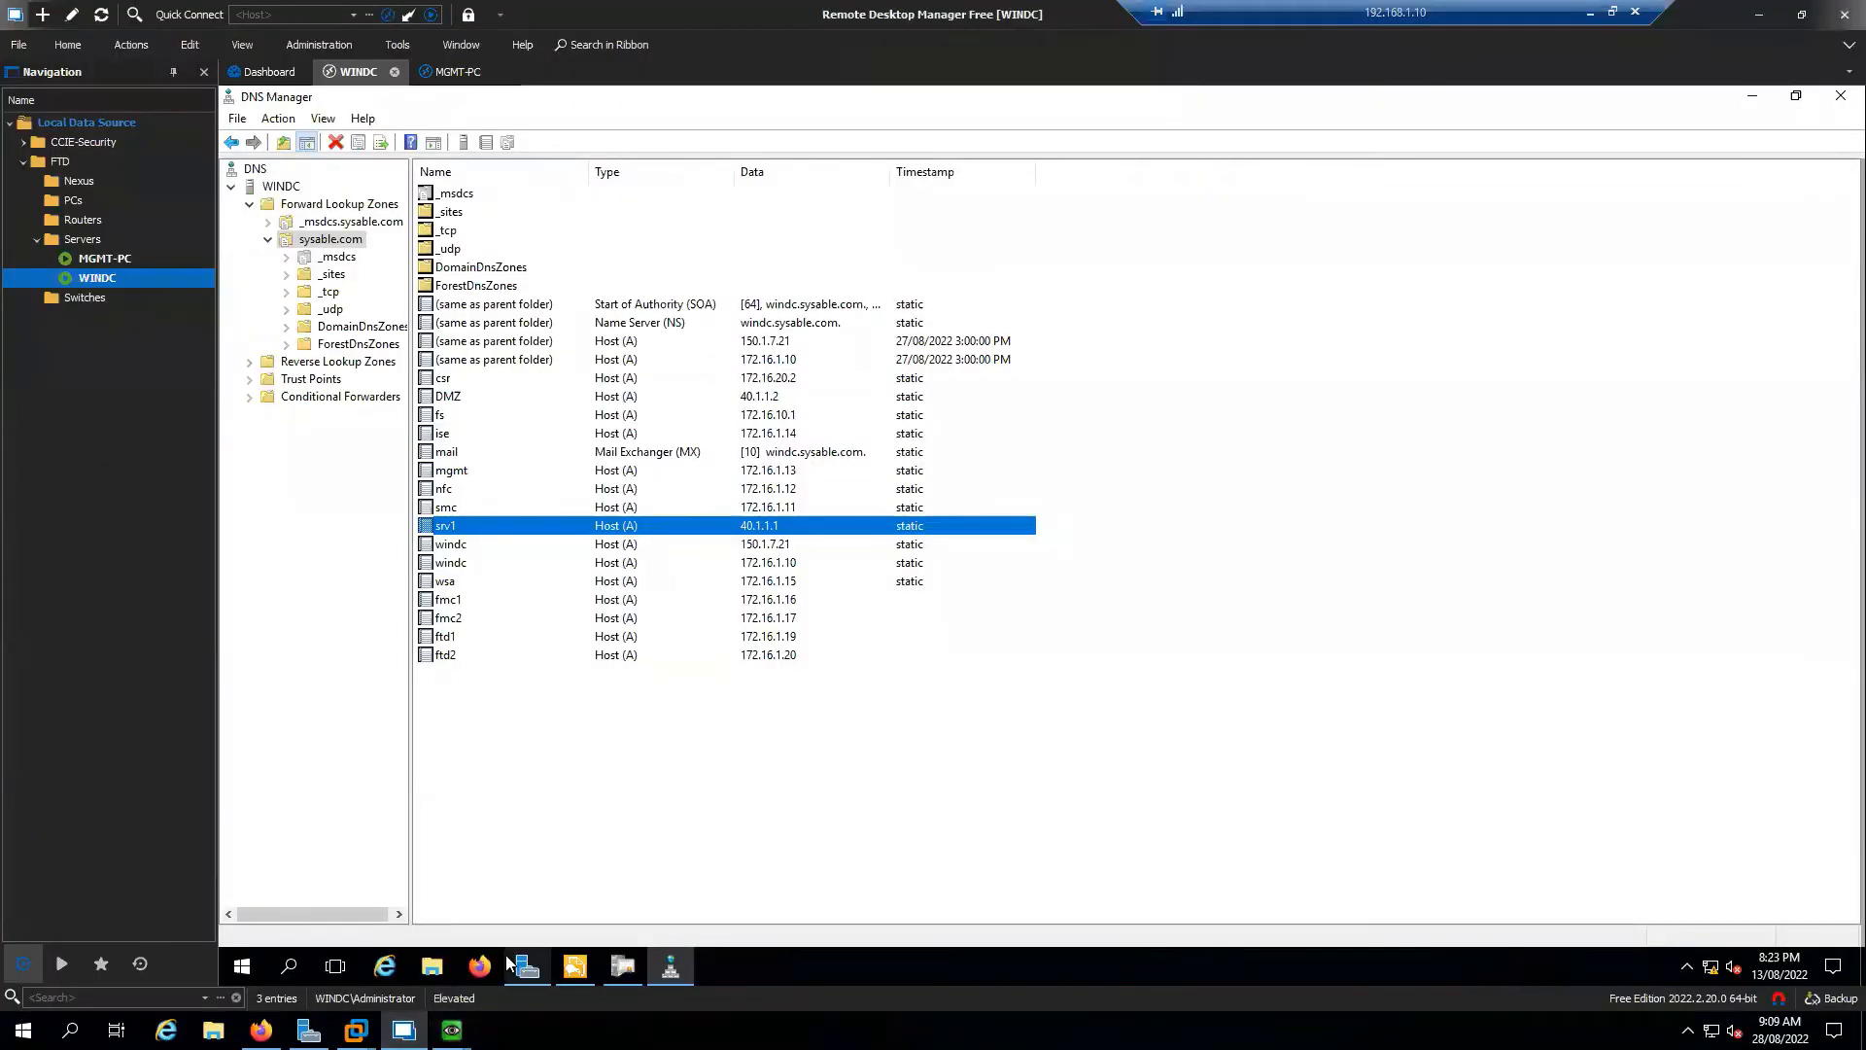
Open the MGMT-PC remote session and launch Command Prompt
double_click(101, 258)
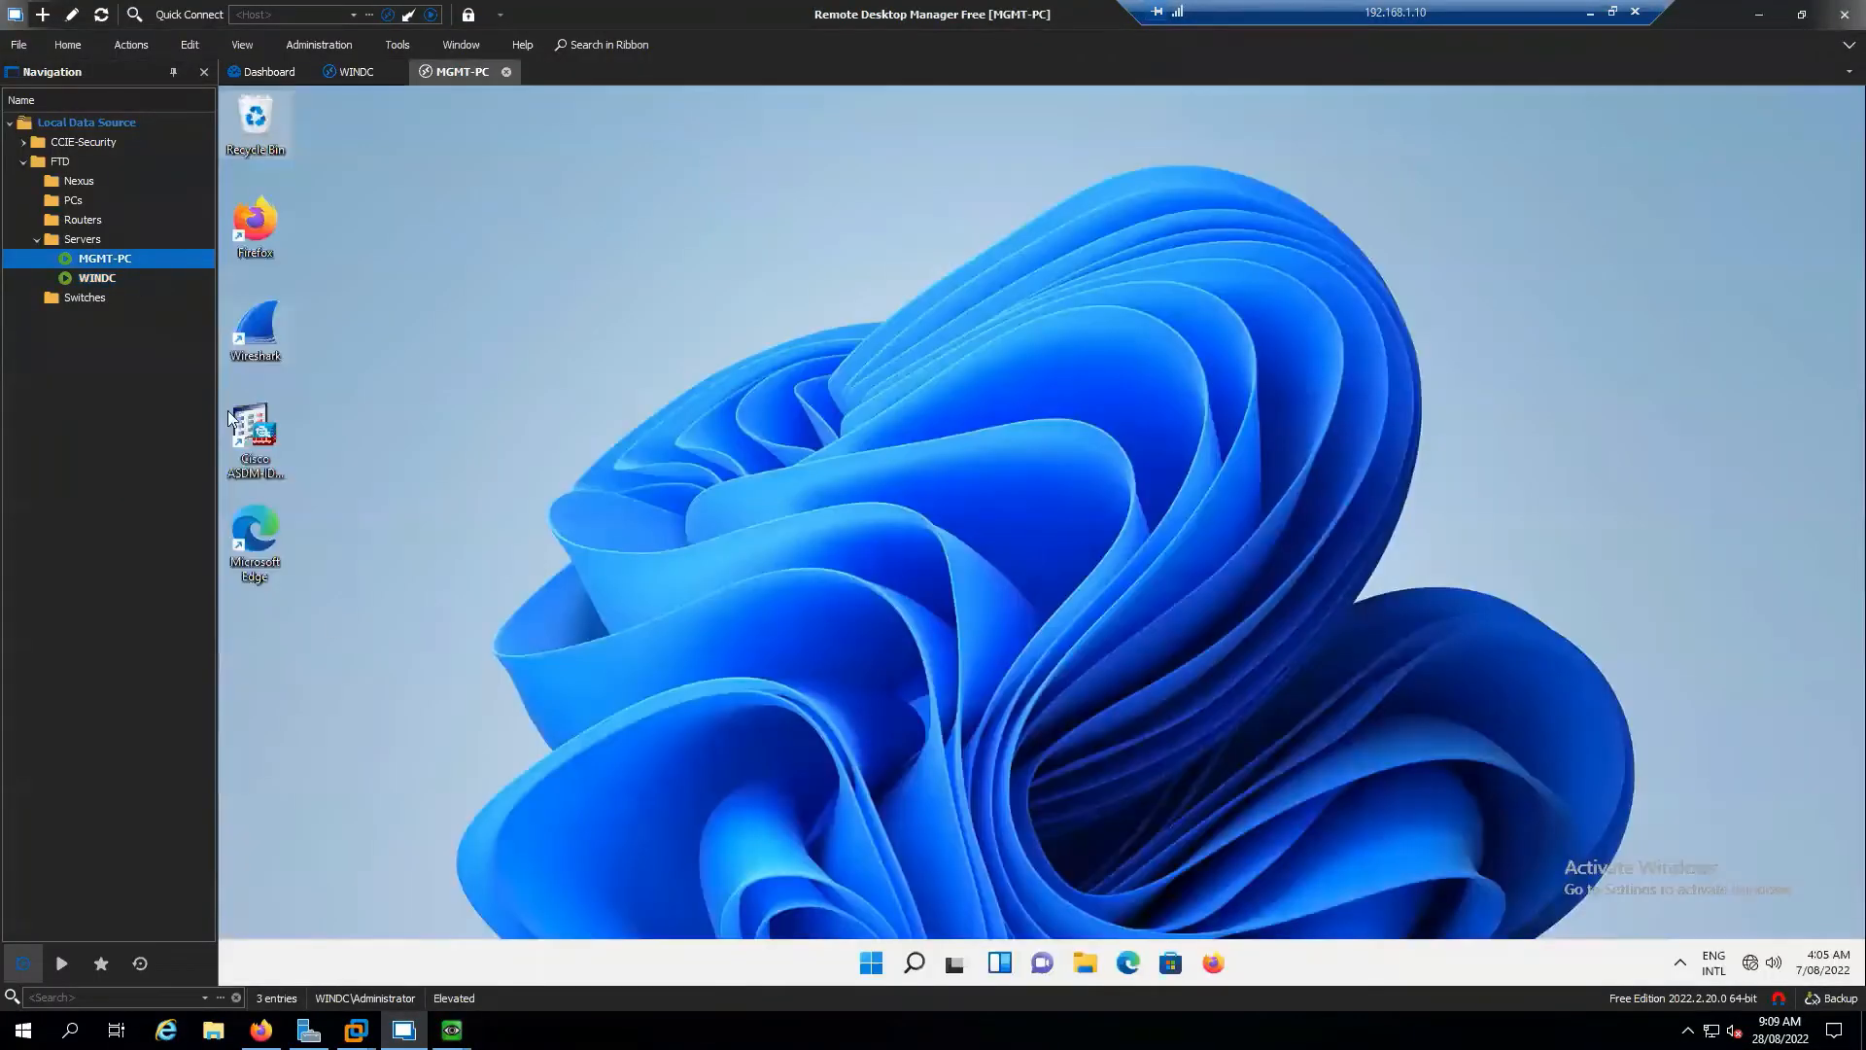
click(923, 971)
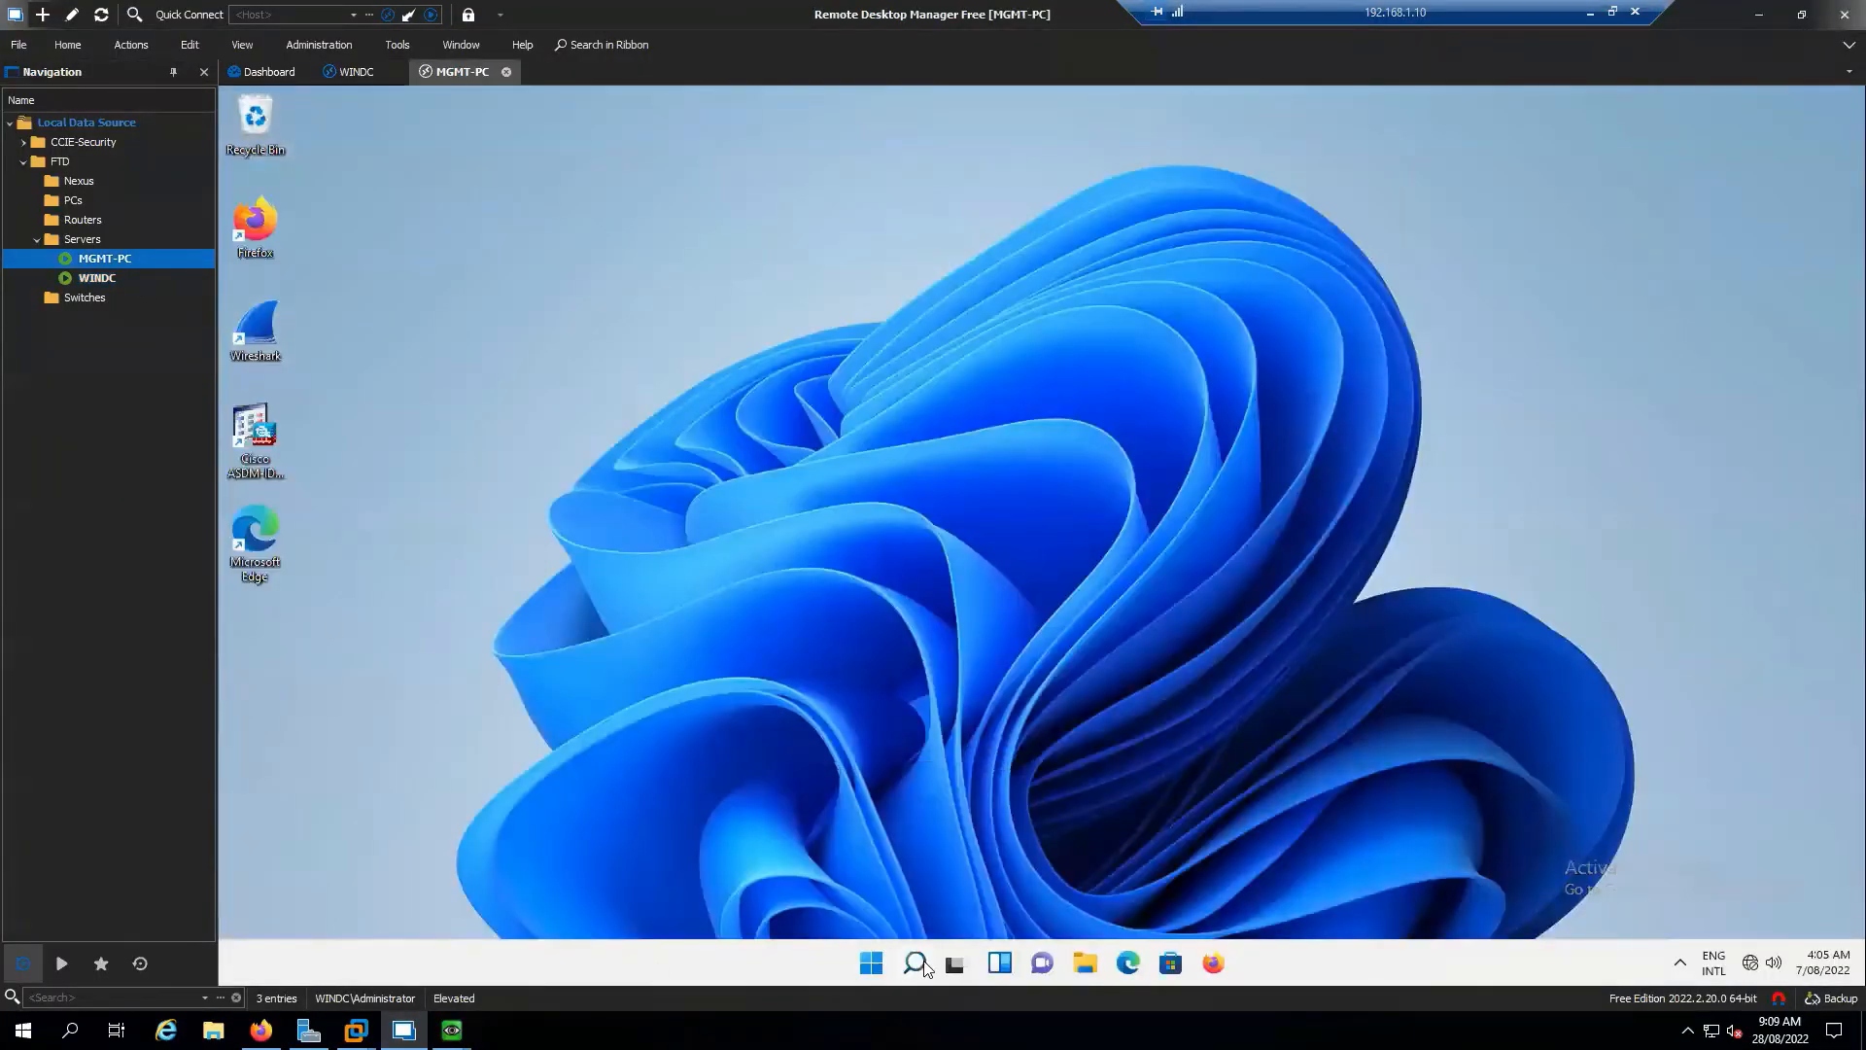
text(cmd)
key(BackSpace)
key(BackSpace)
key(BackSpace)
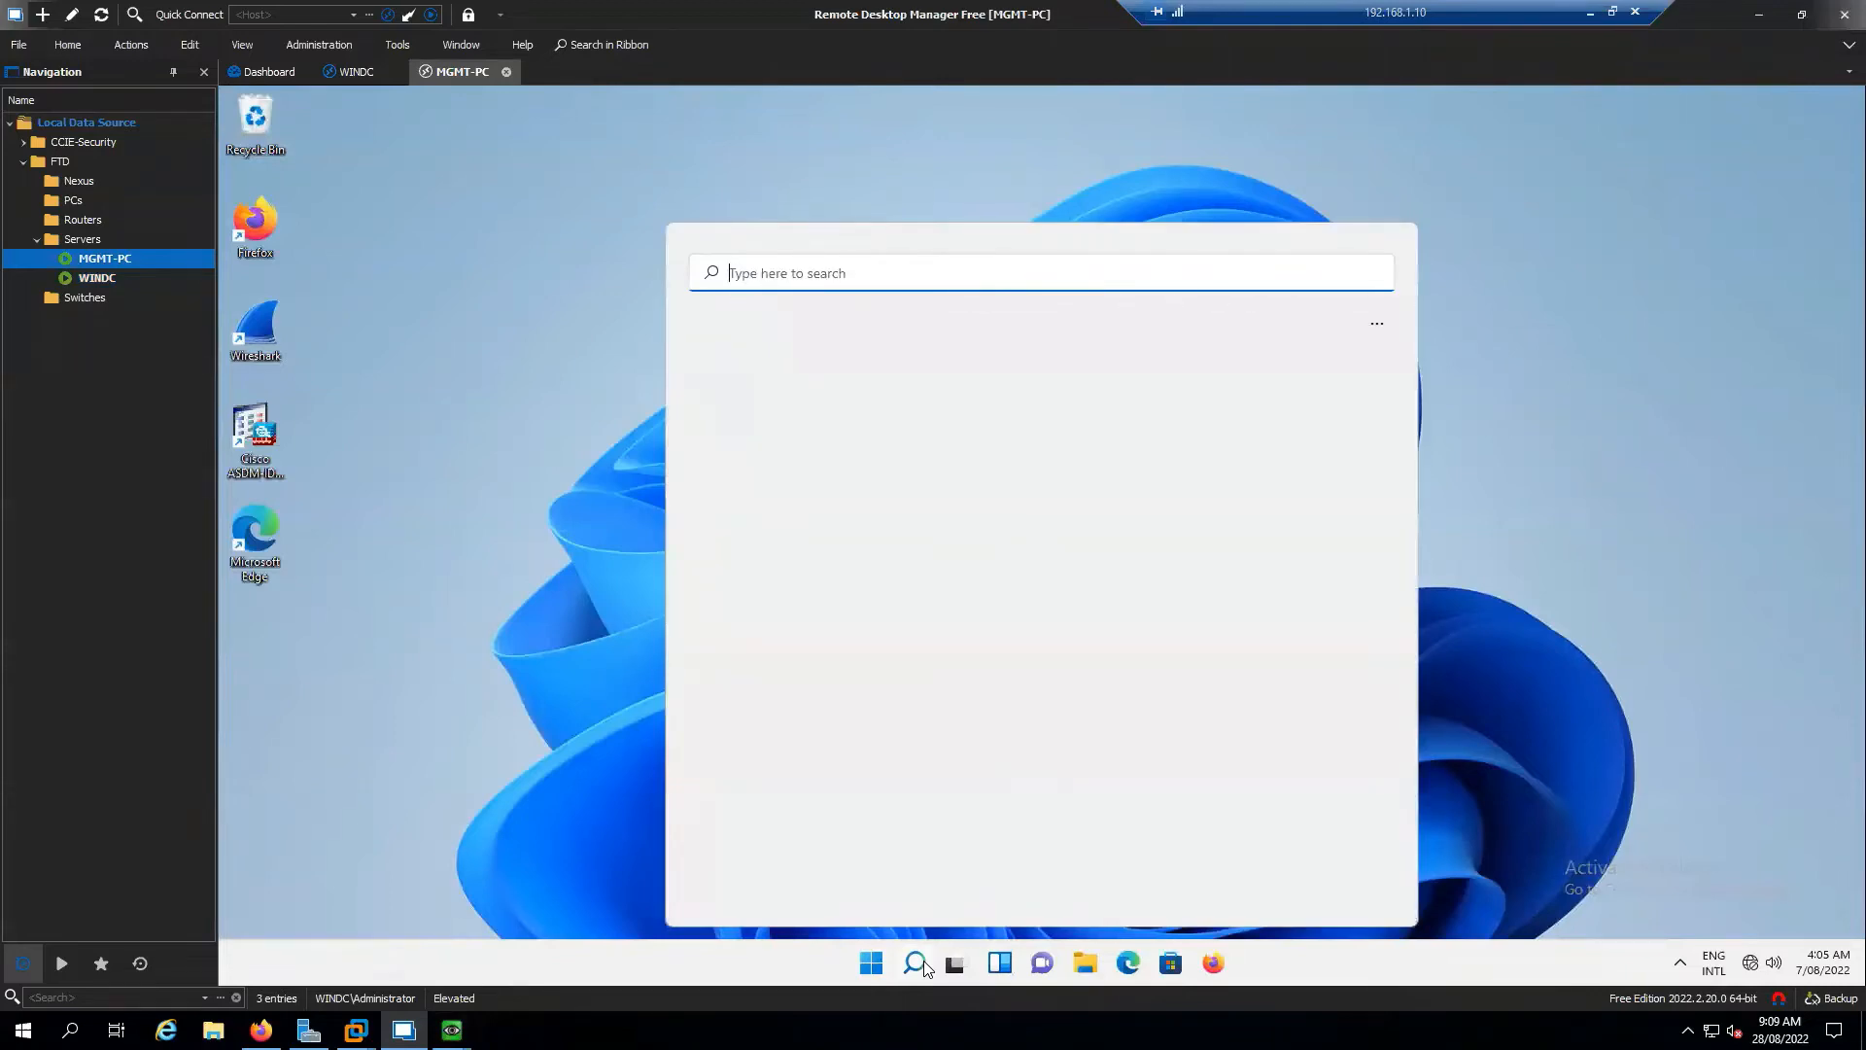
text(cdm)
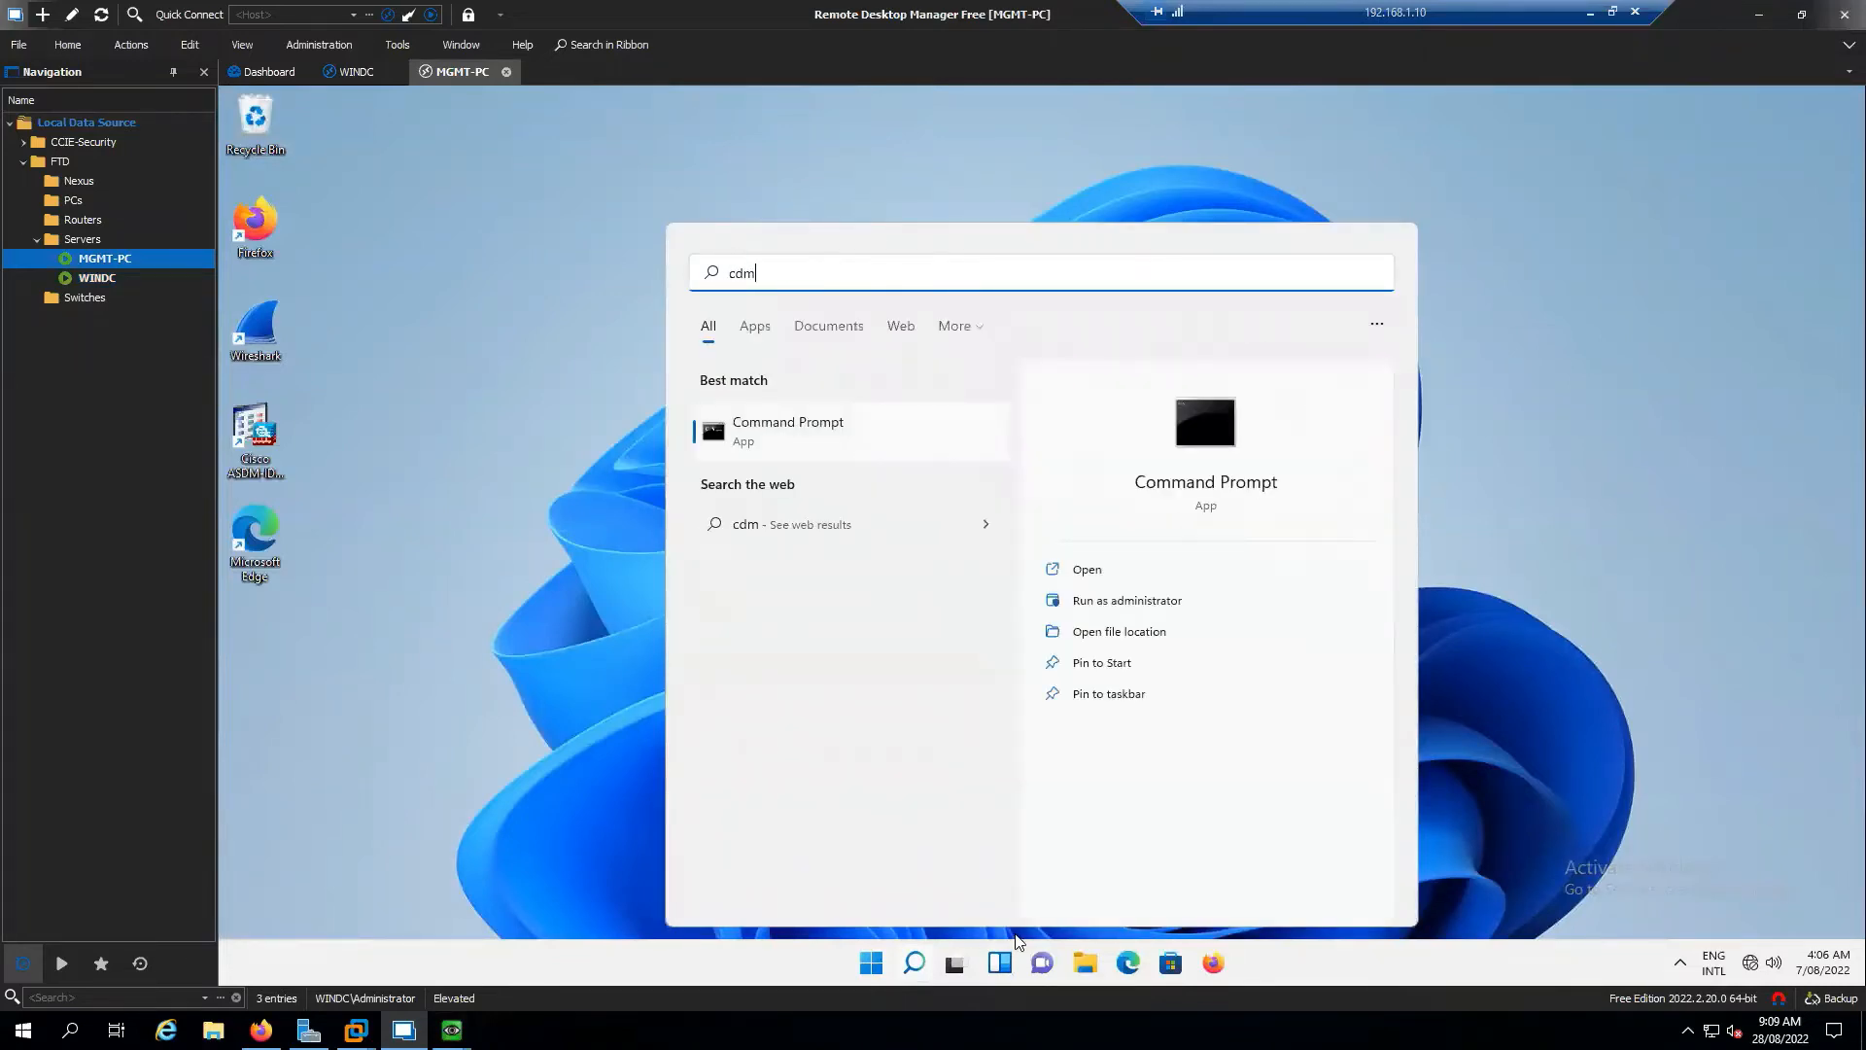
click(827, 445)
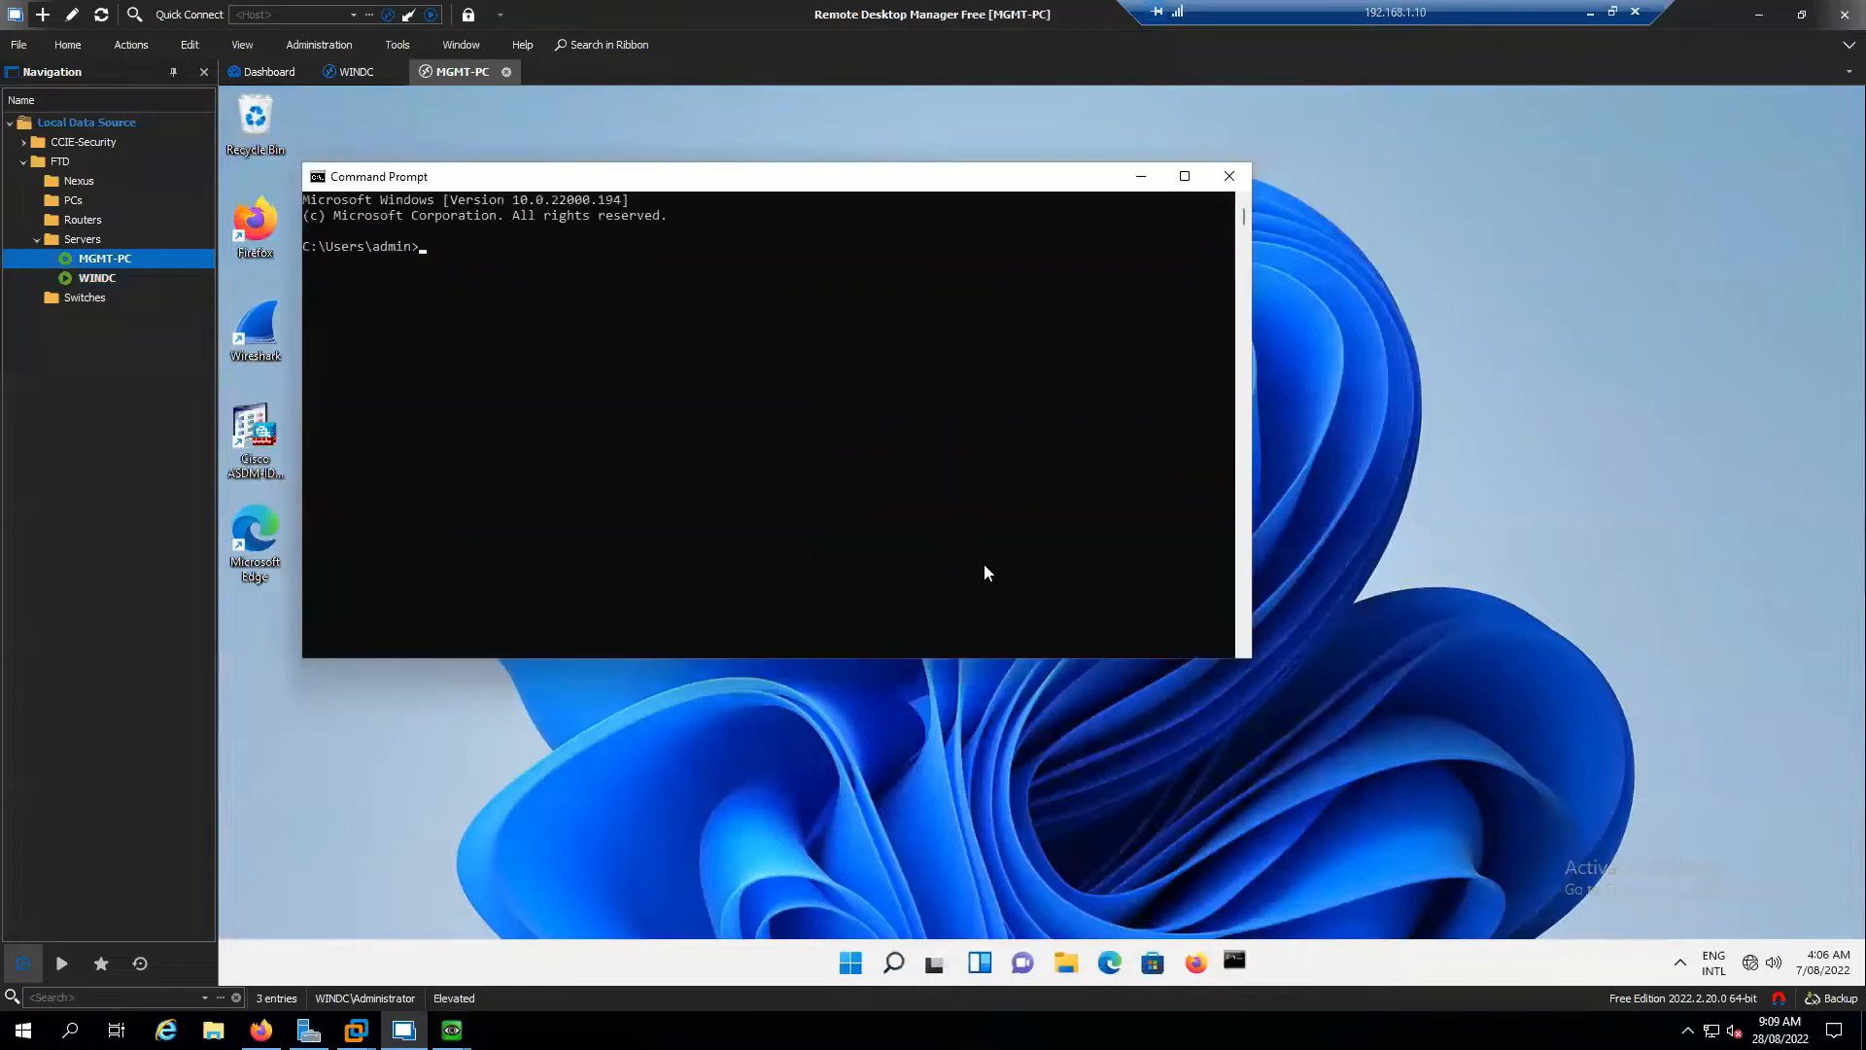
Ping ftd1.sysable.com and note it resolves to 172.16.1.19
text(ping )
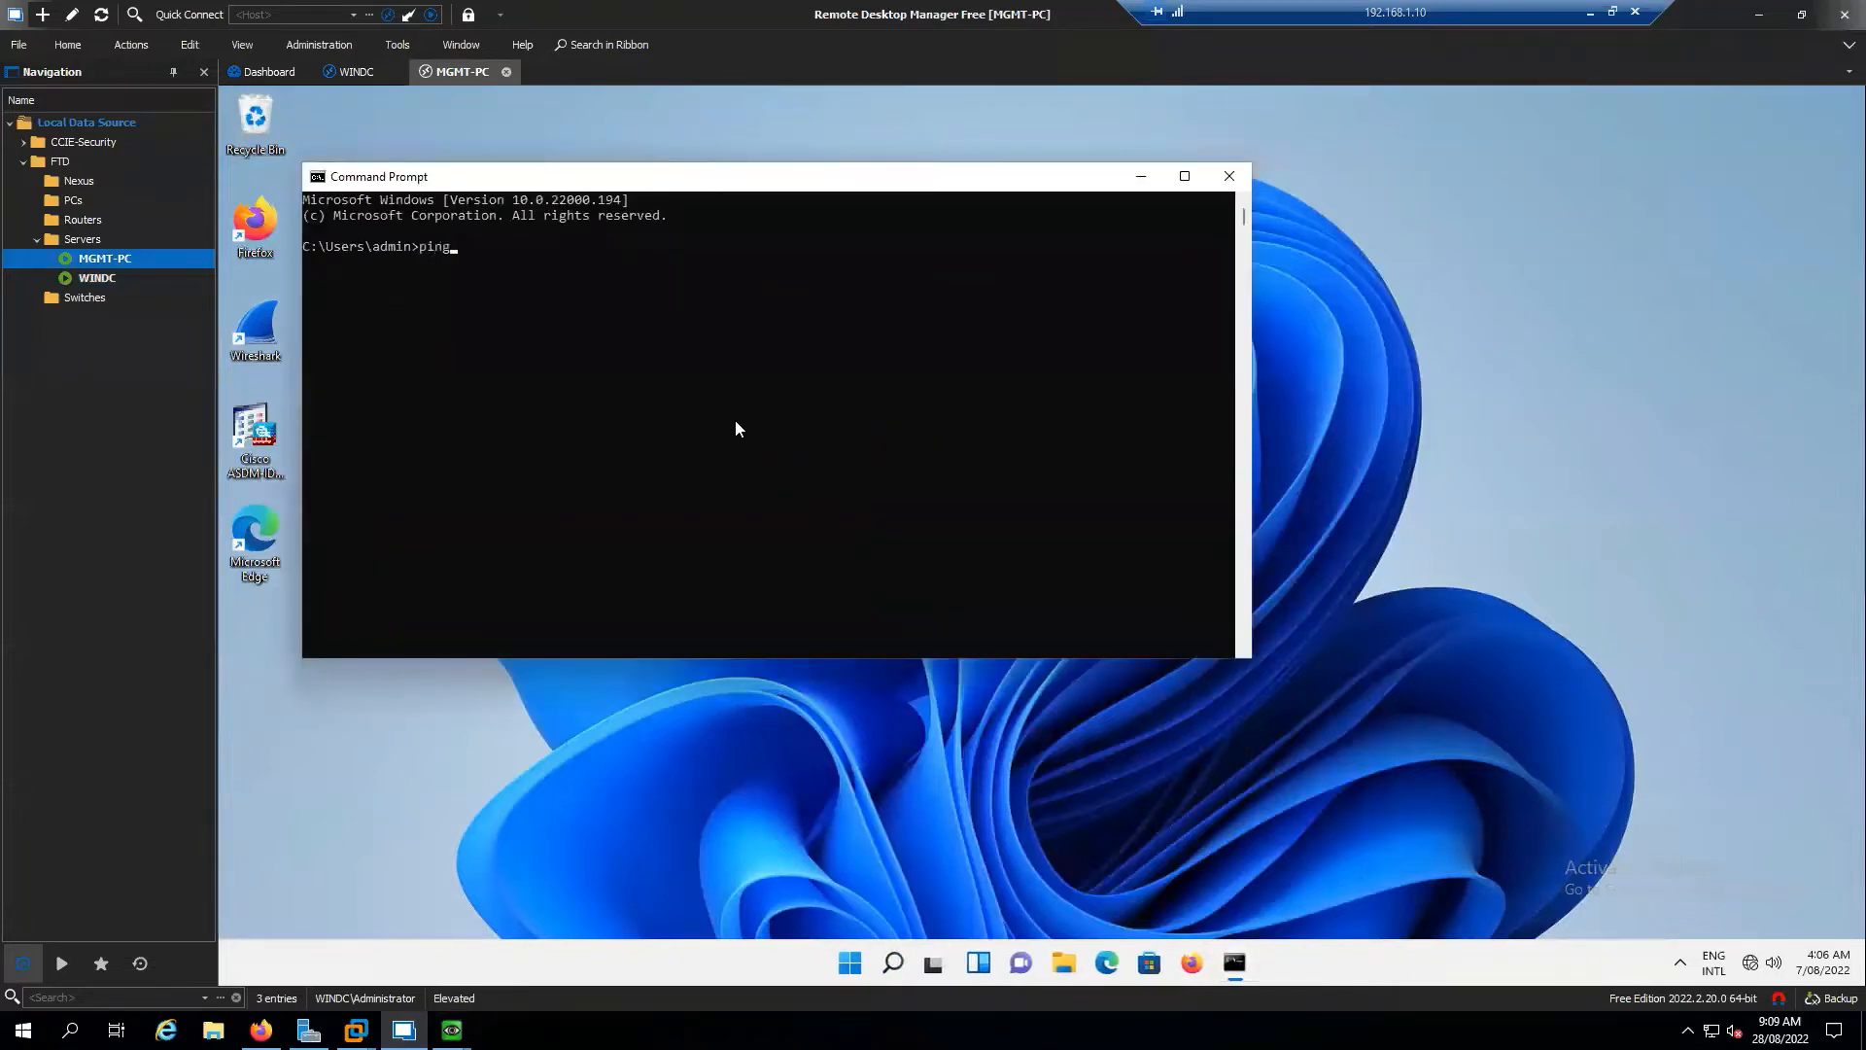
text(ftd1.sysable.com)
key(Return)
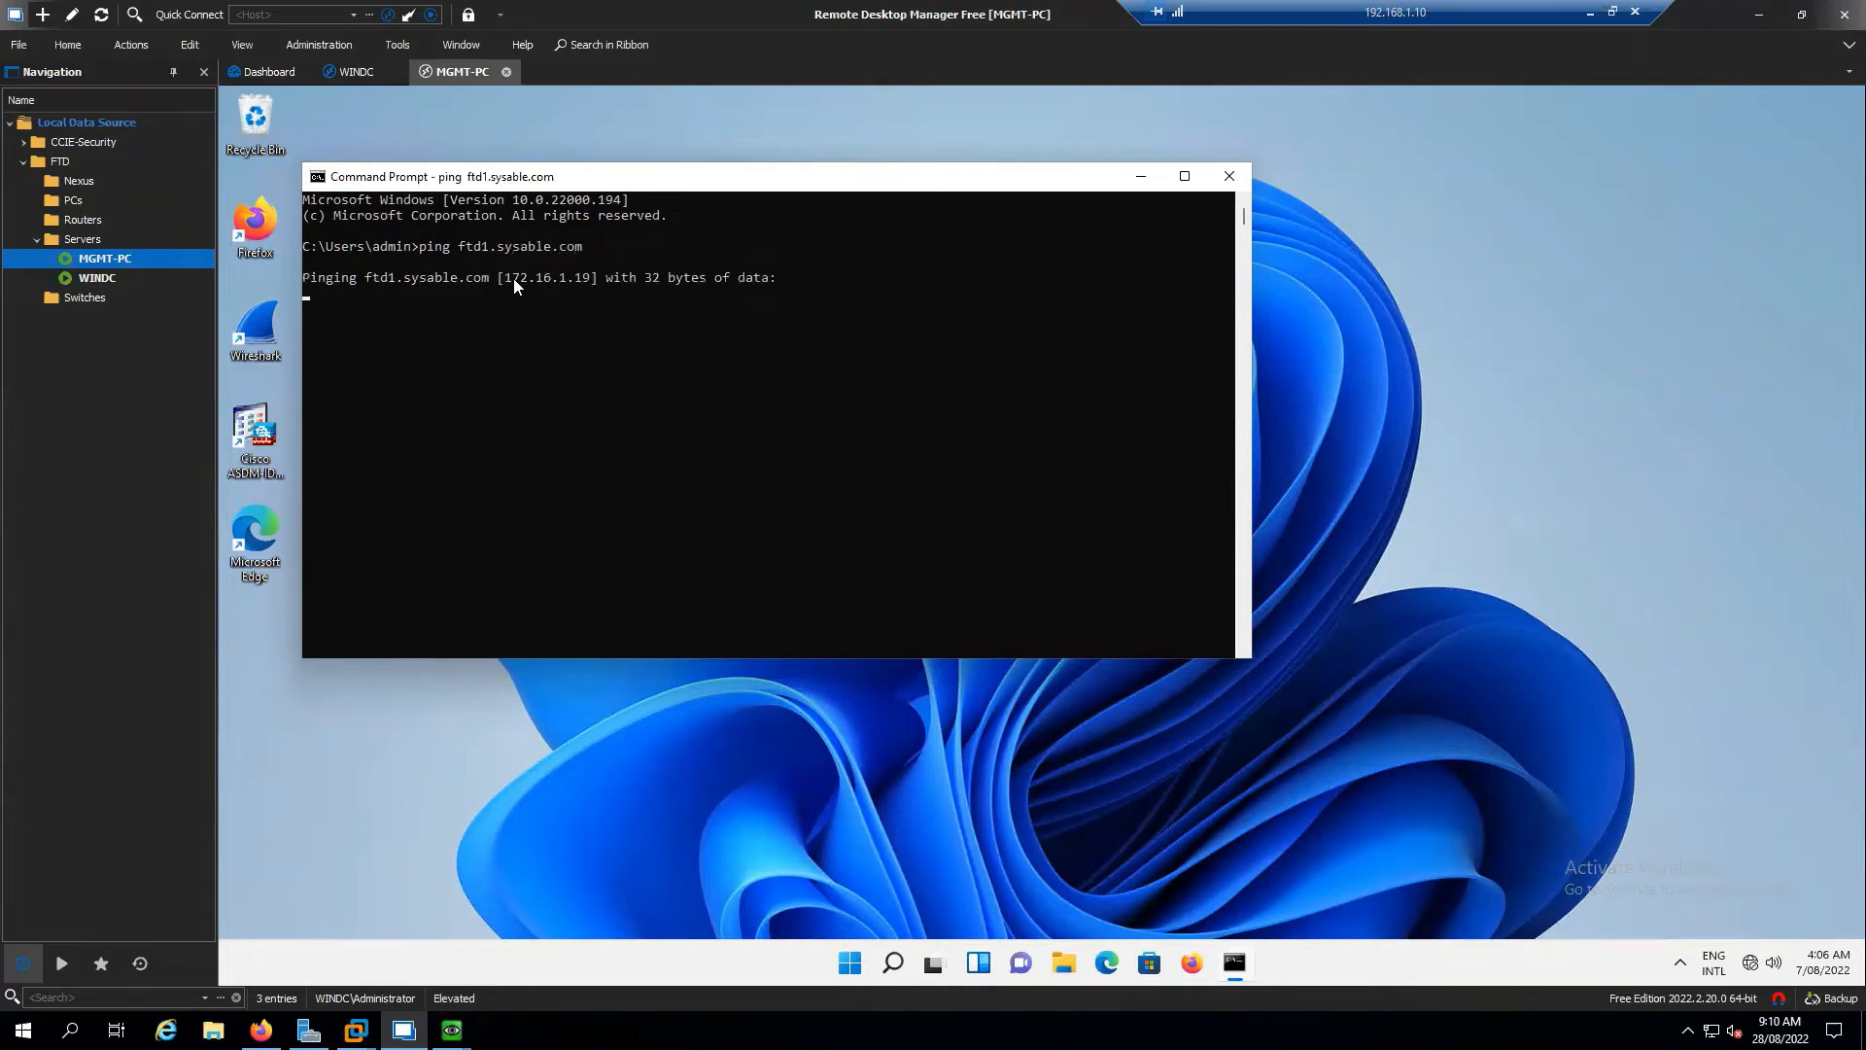
click(514, 278)
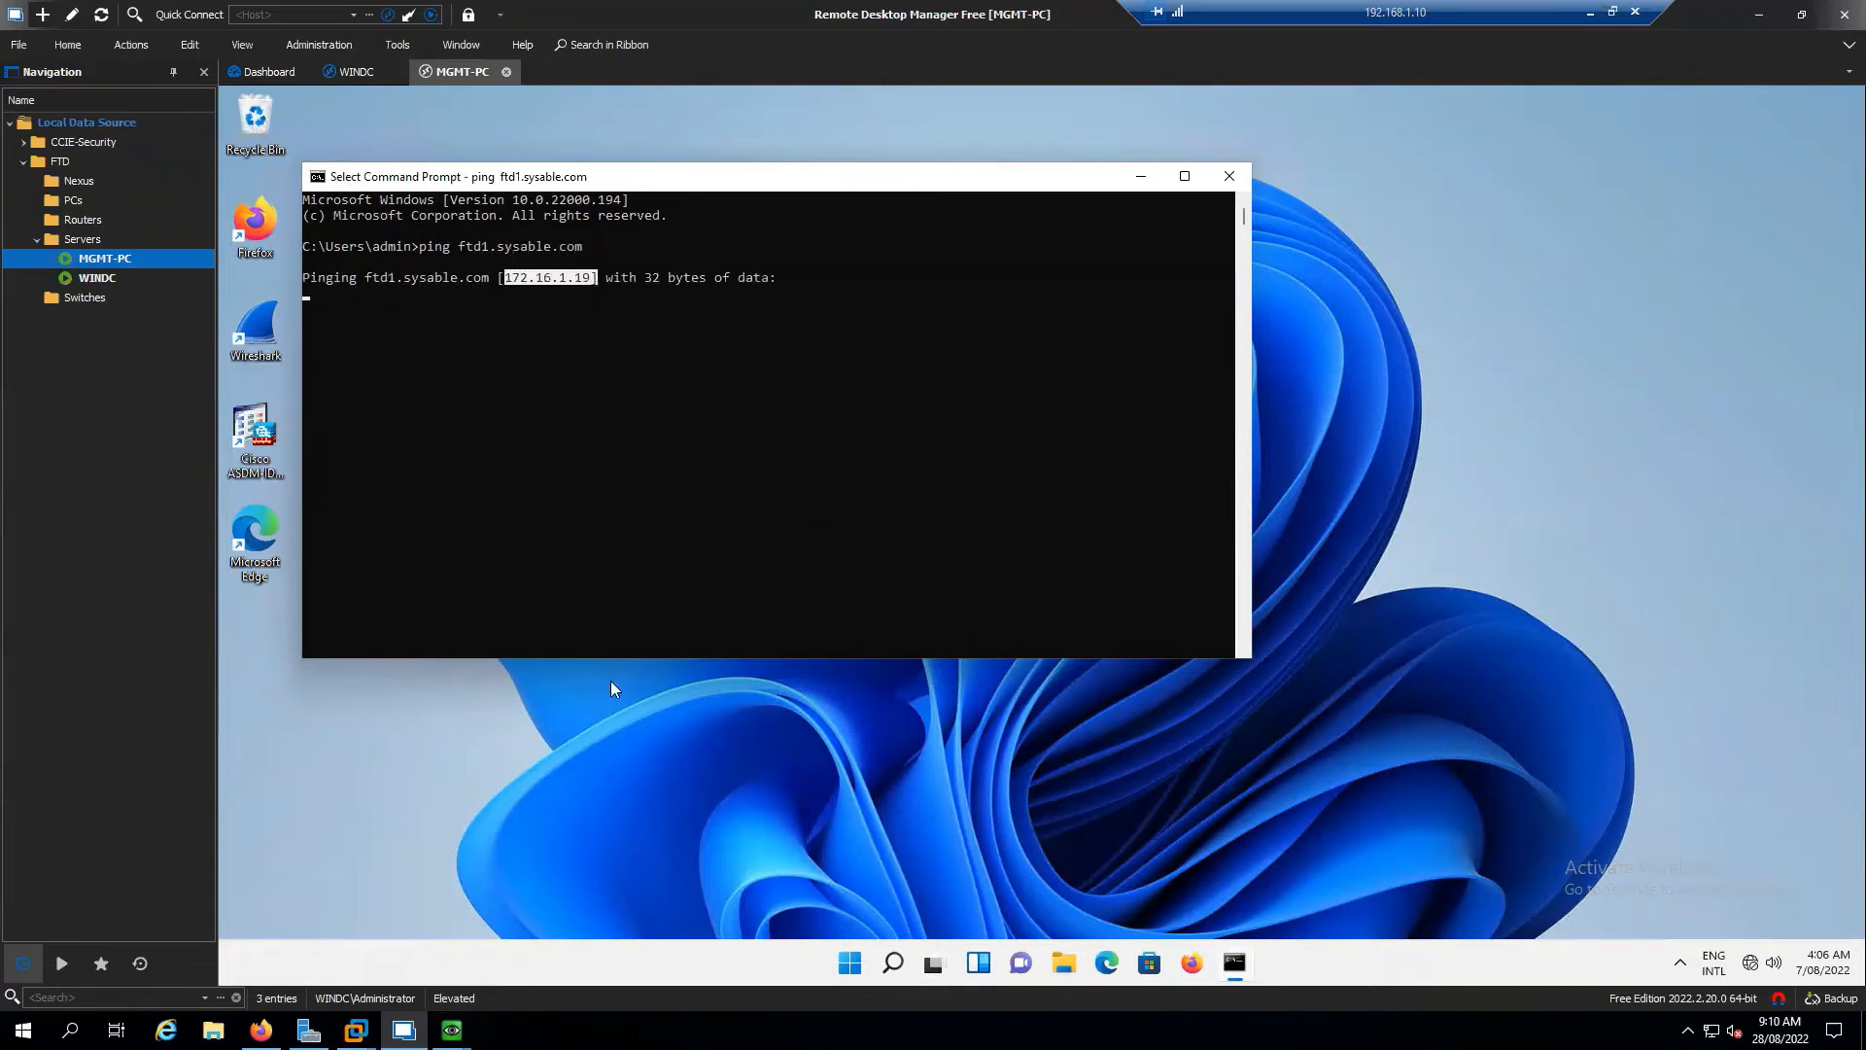
click(261, 1030)
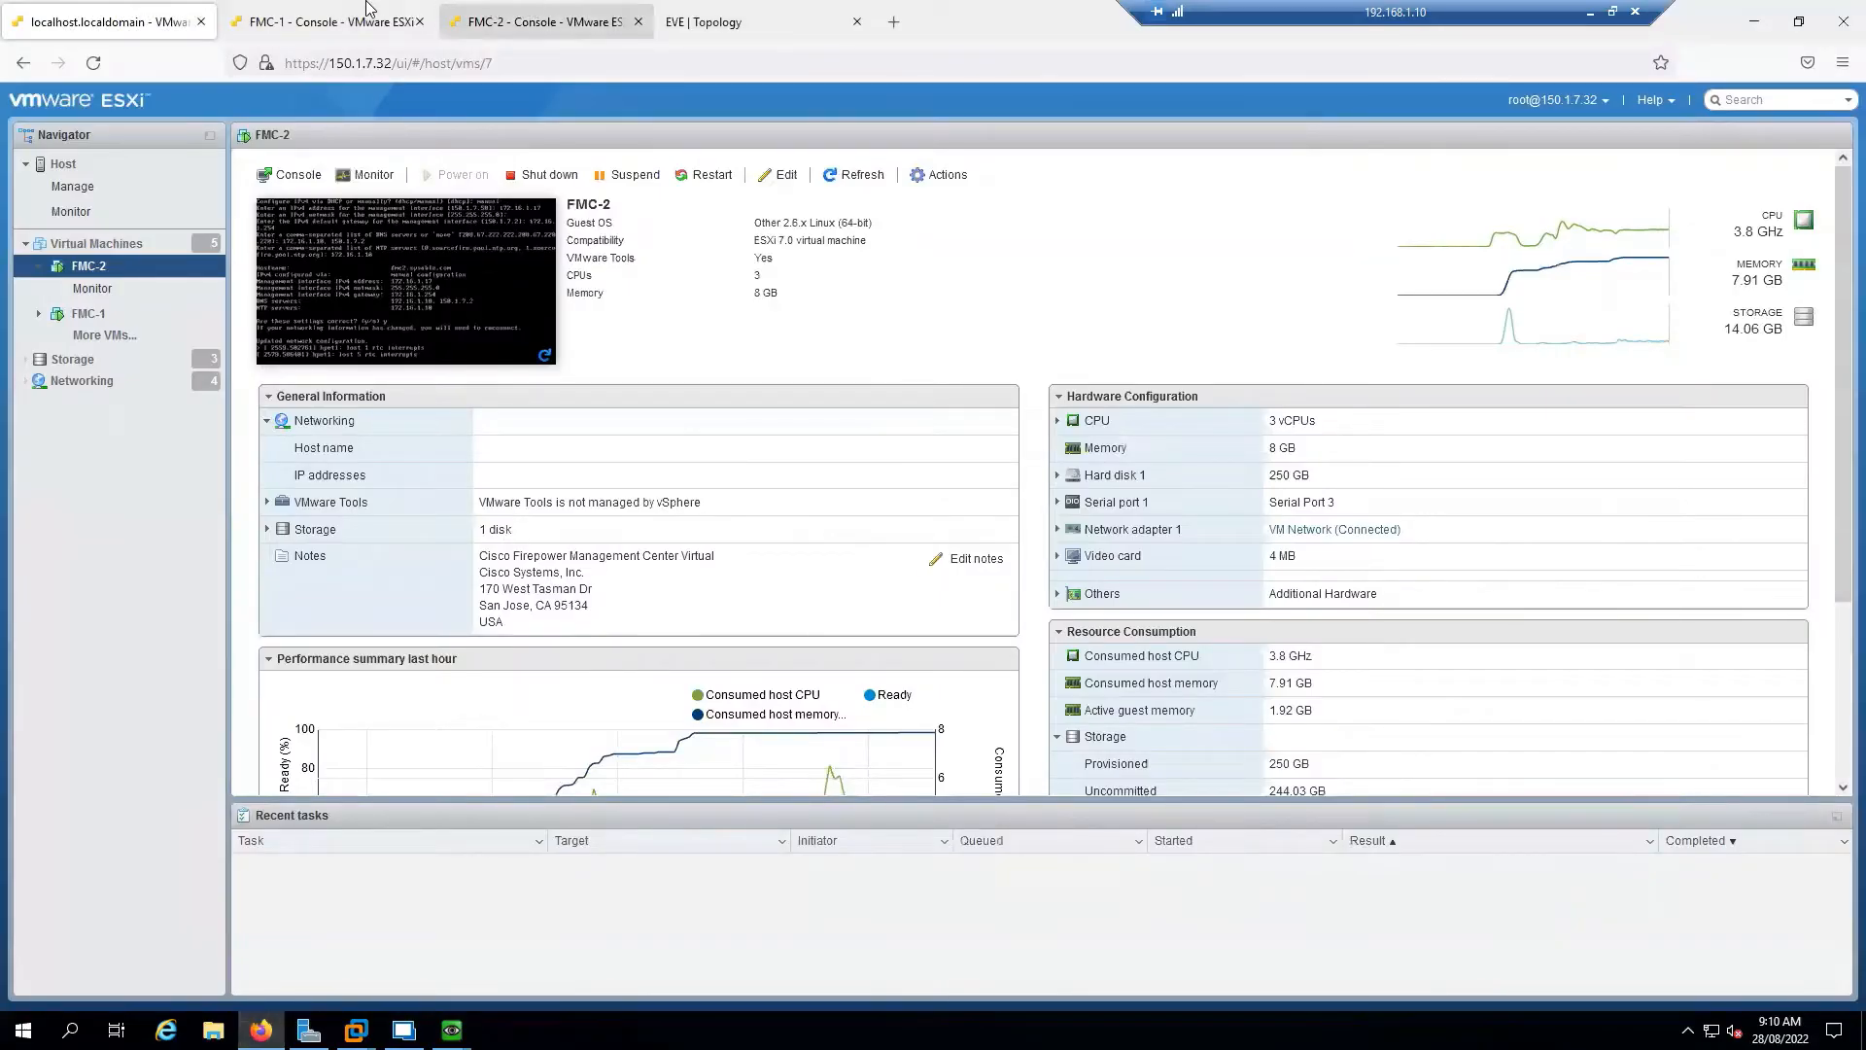
Start the MGMT-SW switch node in the EVE-NG topology, then return to the ESXi FMC-2 page
click(760, 13)
click(556, 365)
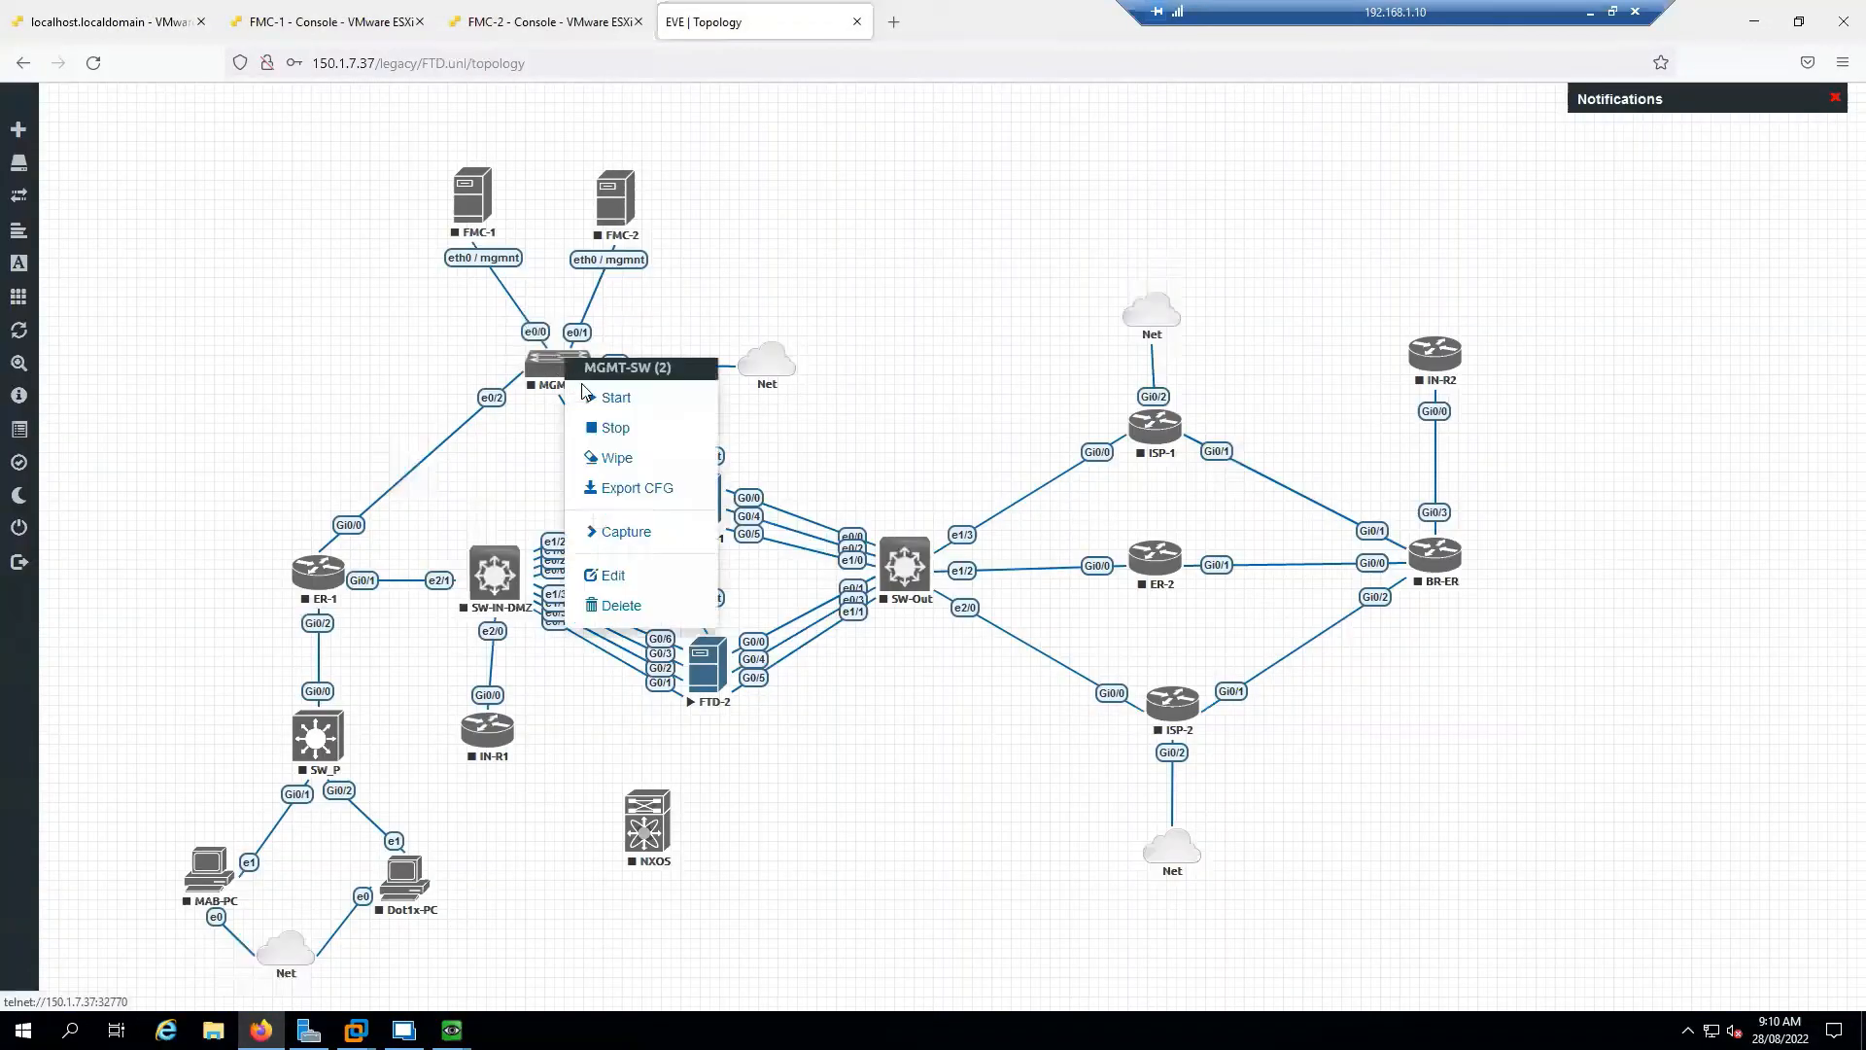
click(610, 396)
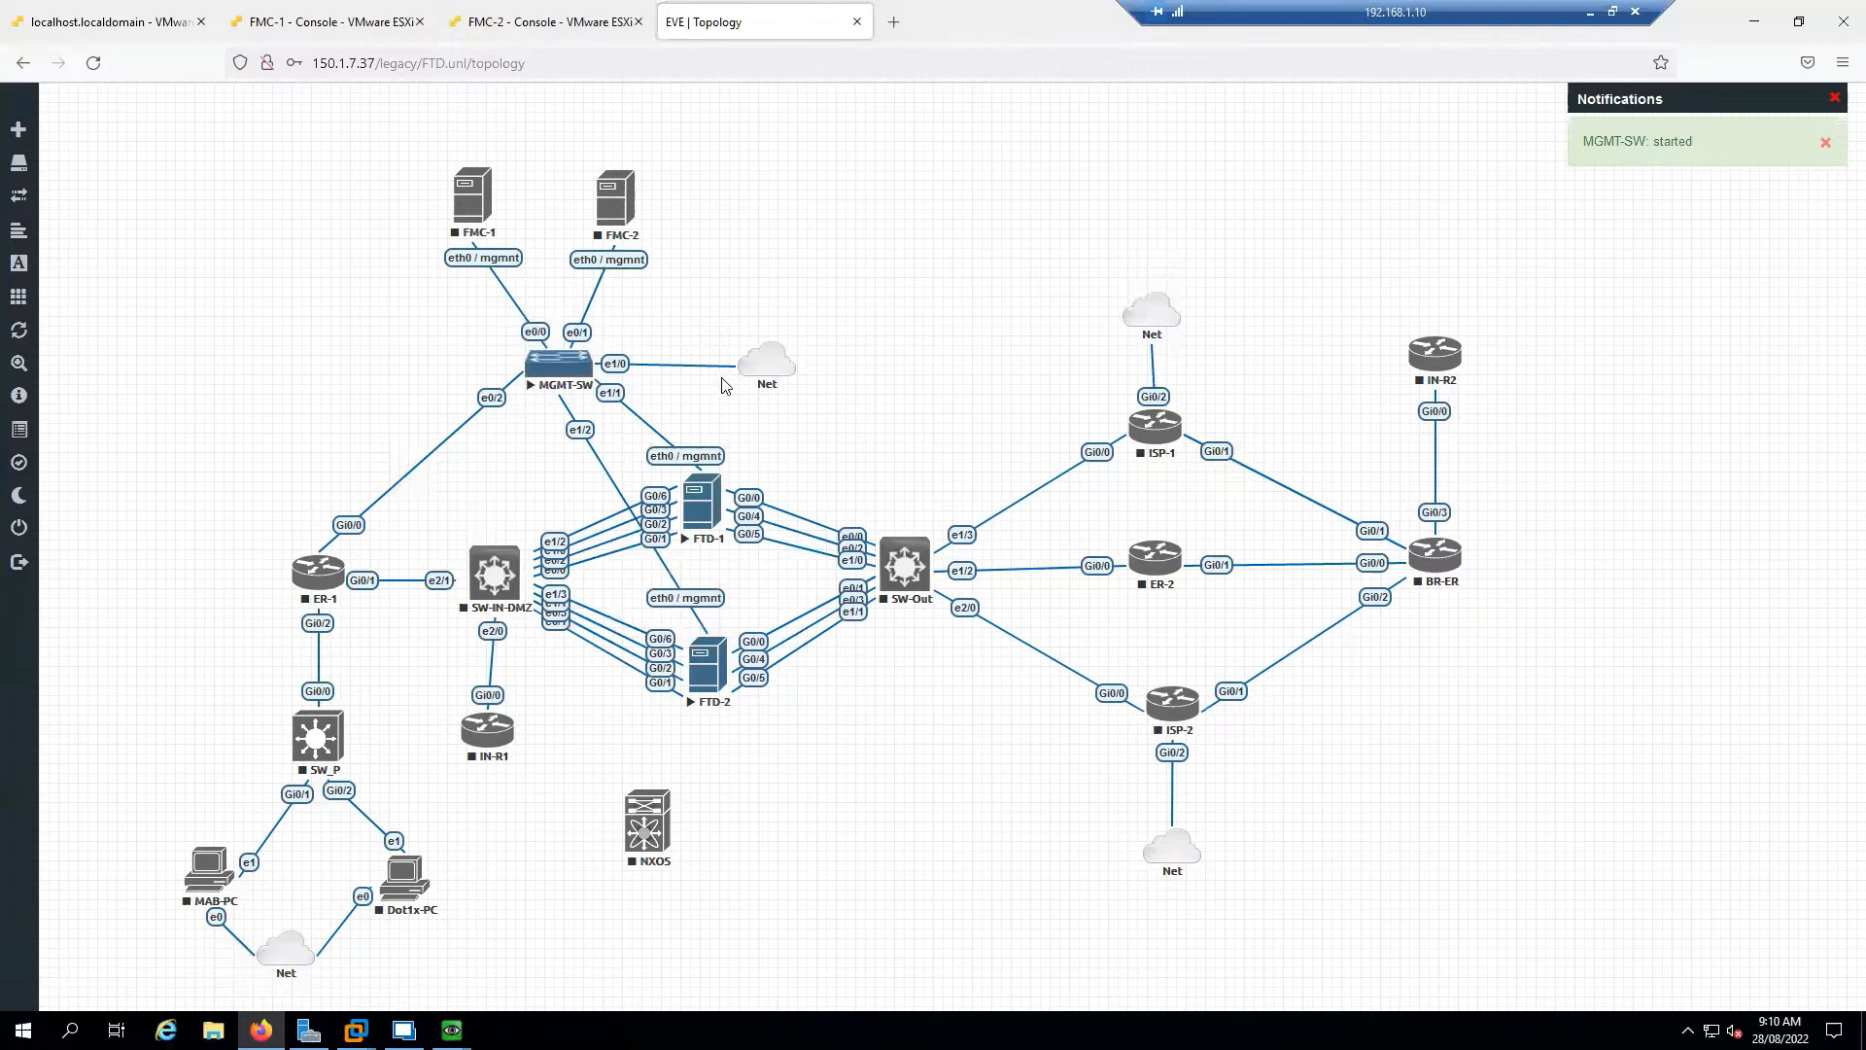
drag(711, 319, 845, 417)
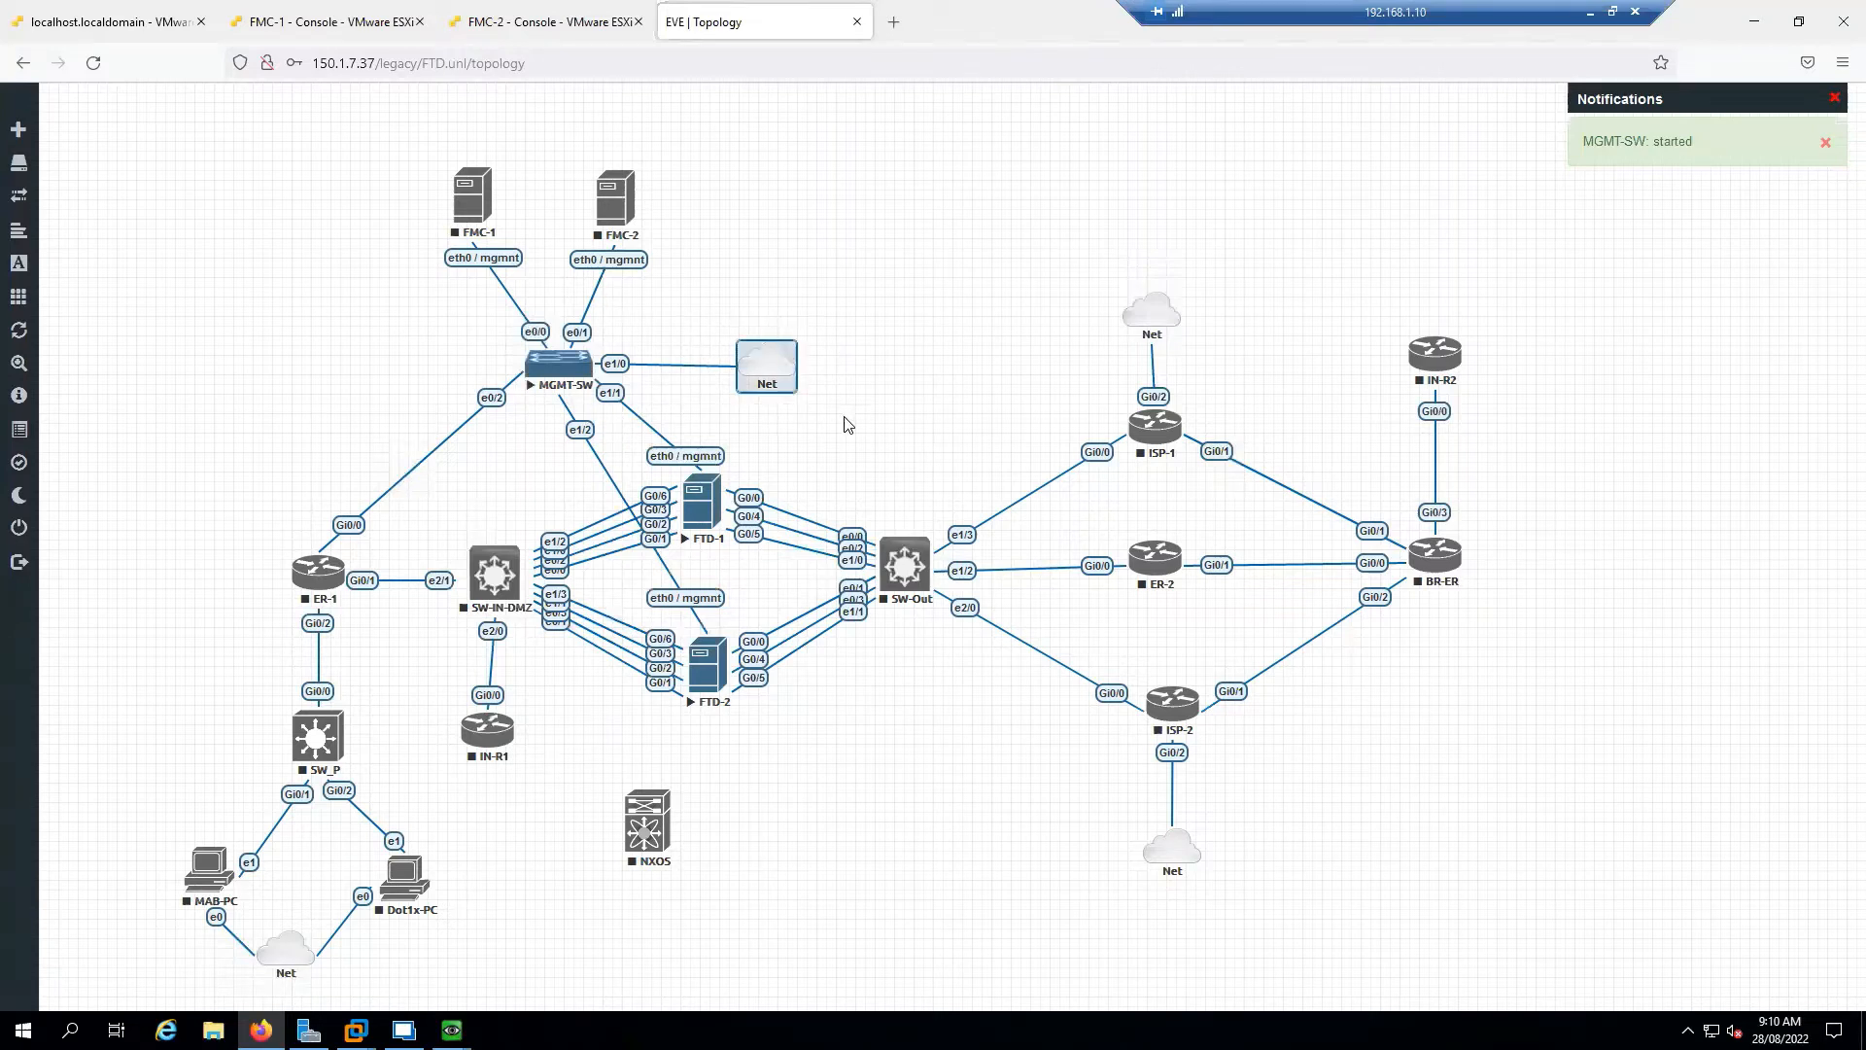
click(846, 424)
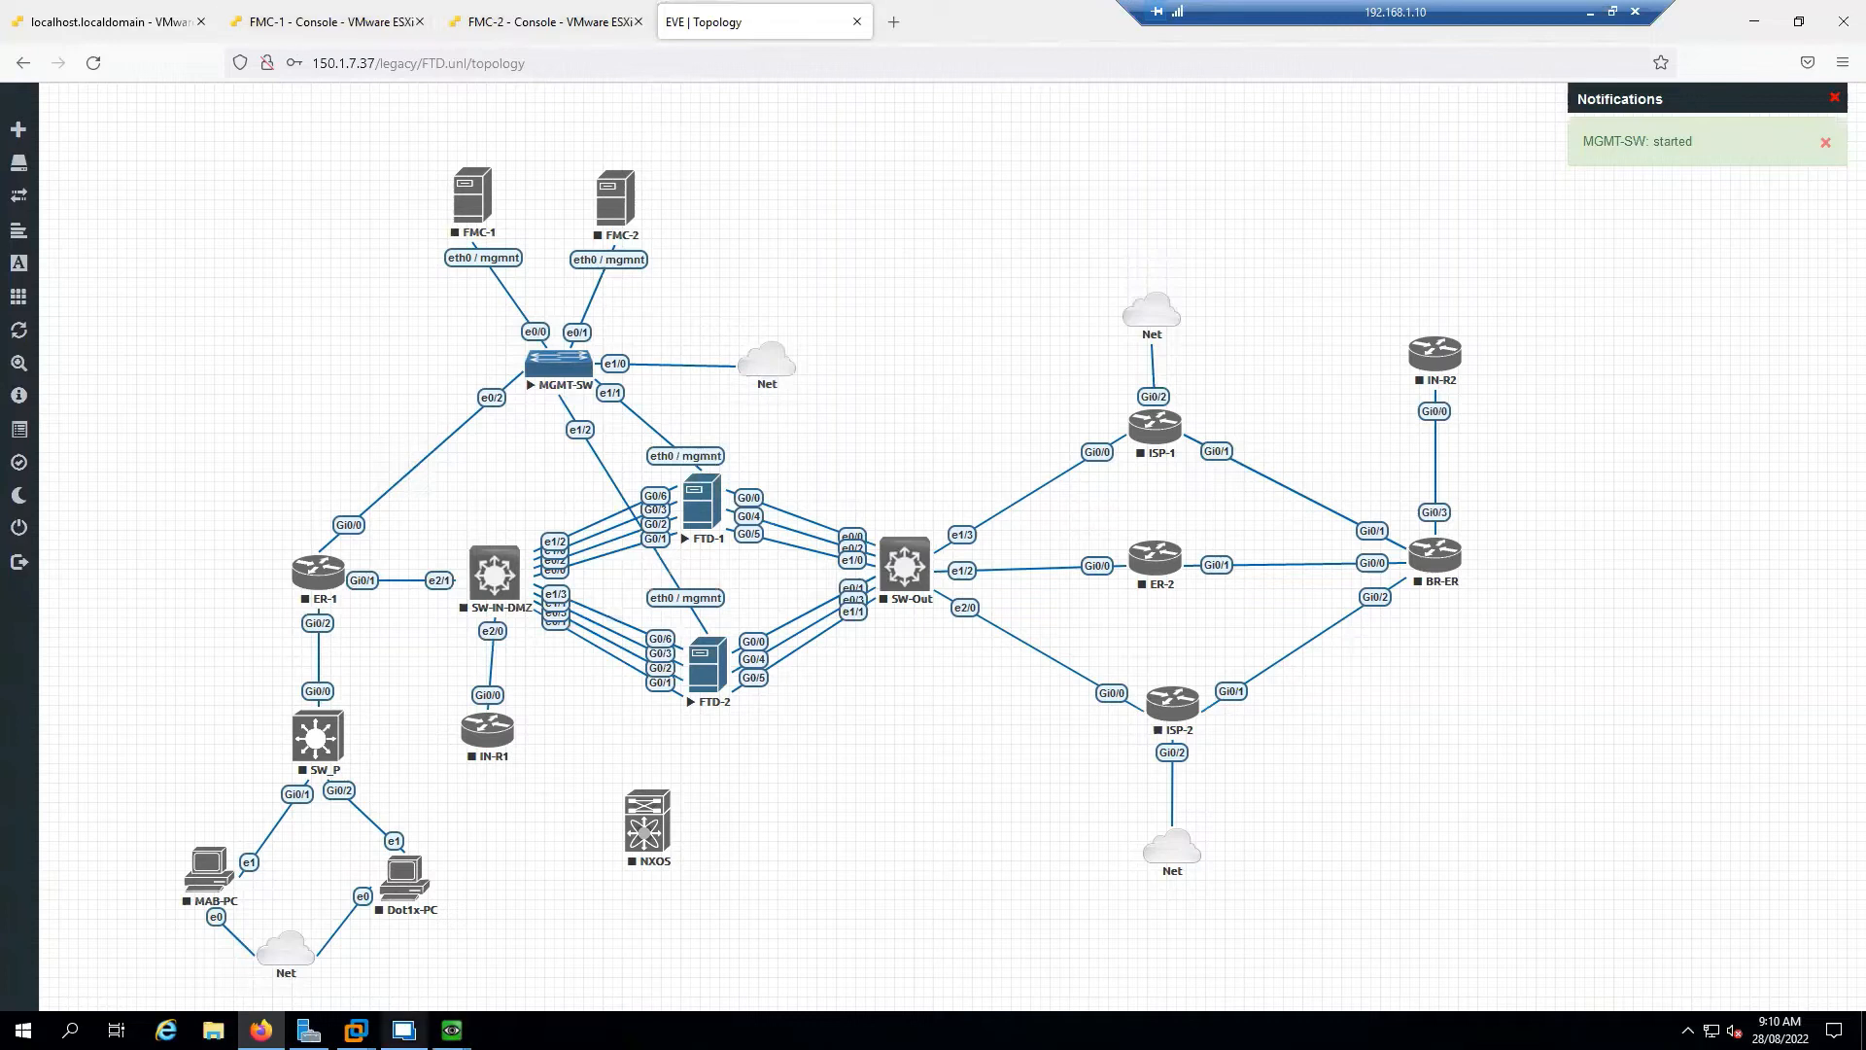
click(460, 973)
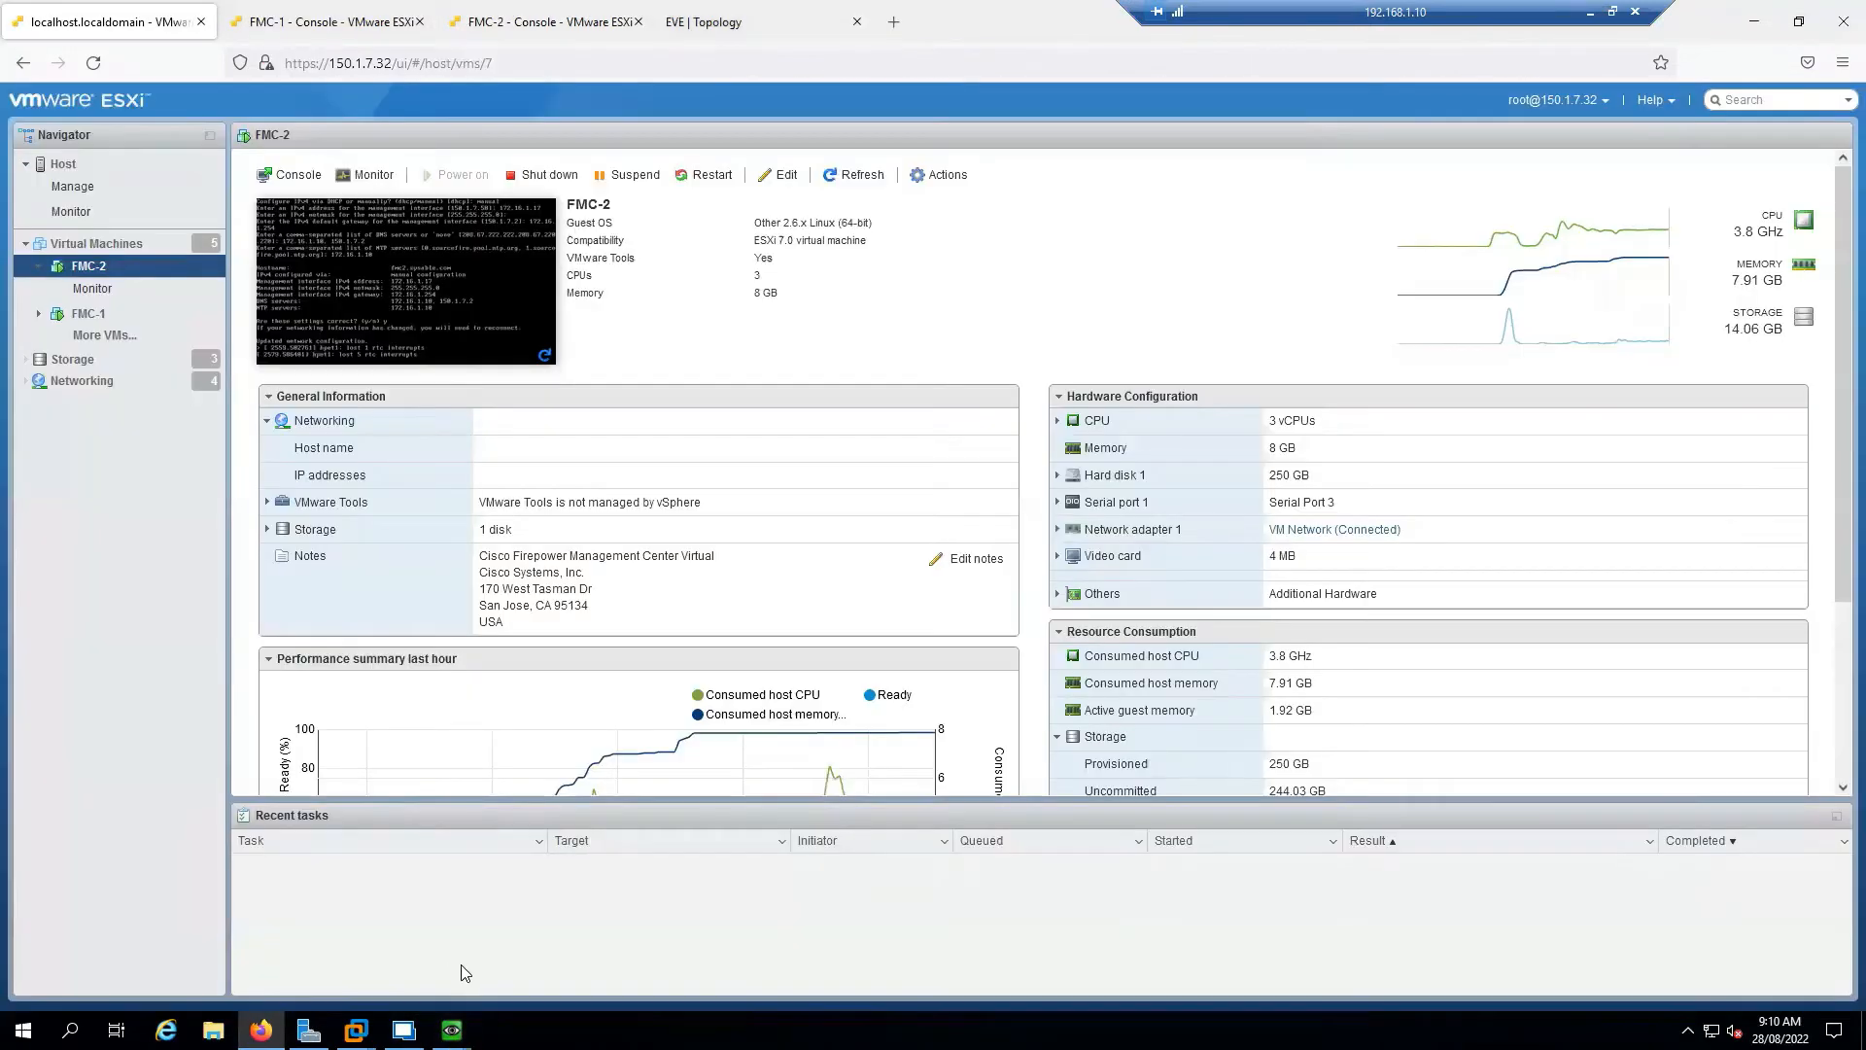
Accept routed firewall mode on FTD-2, then hide its console and return to Remote Desktop Manager
mouse_move(452, 1029)
click(544, 933)
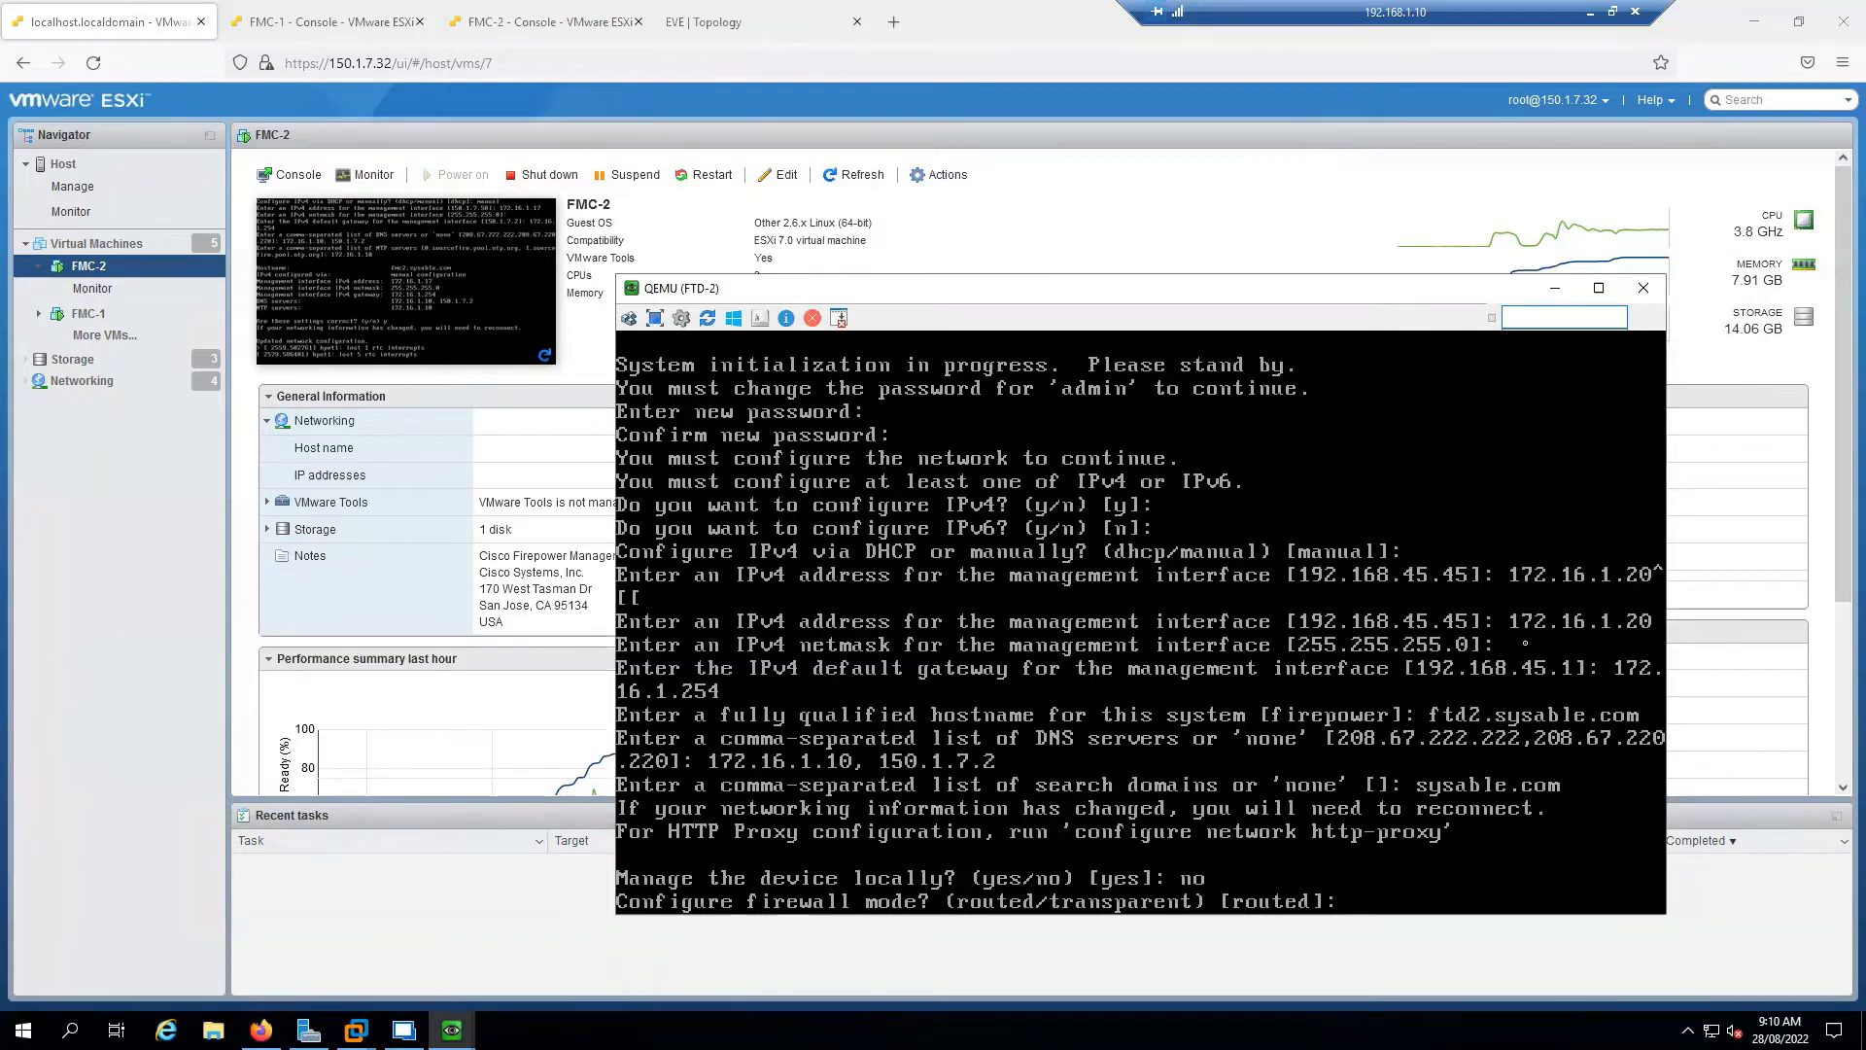
key(Return)
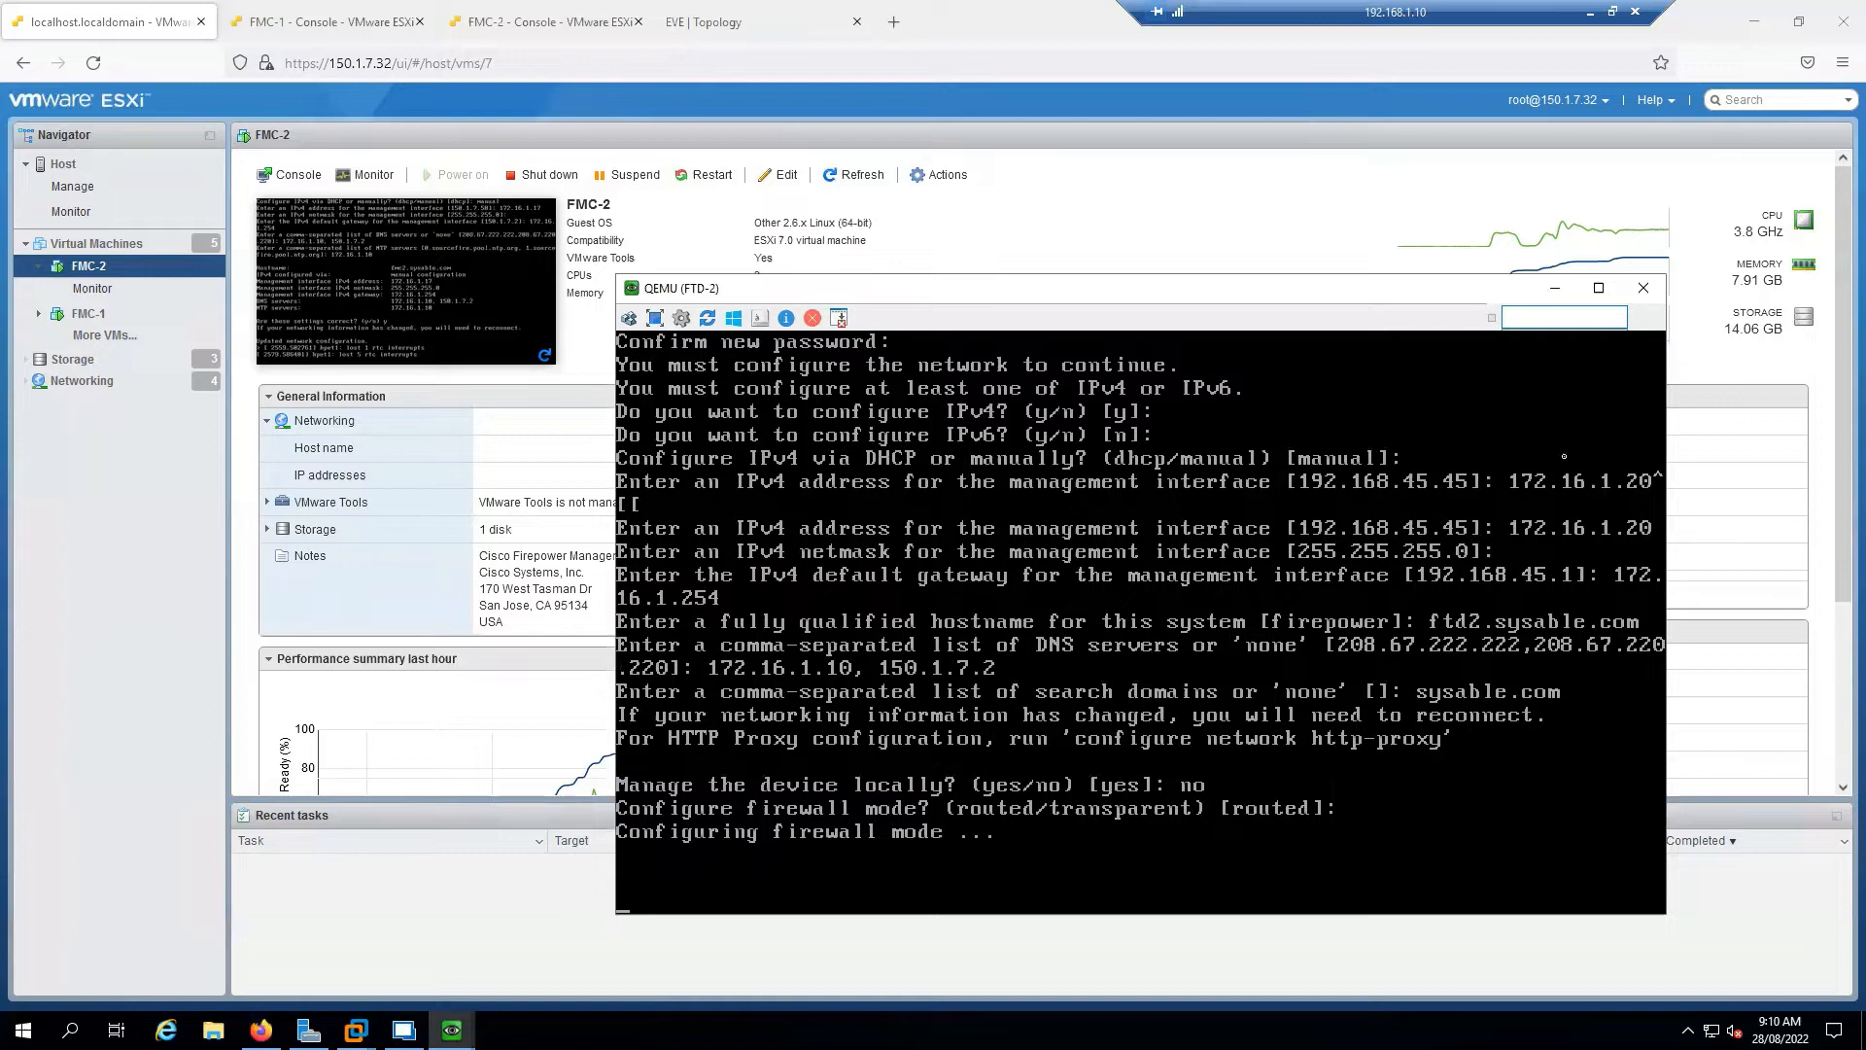
click(1554, 288)
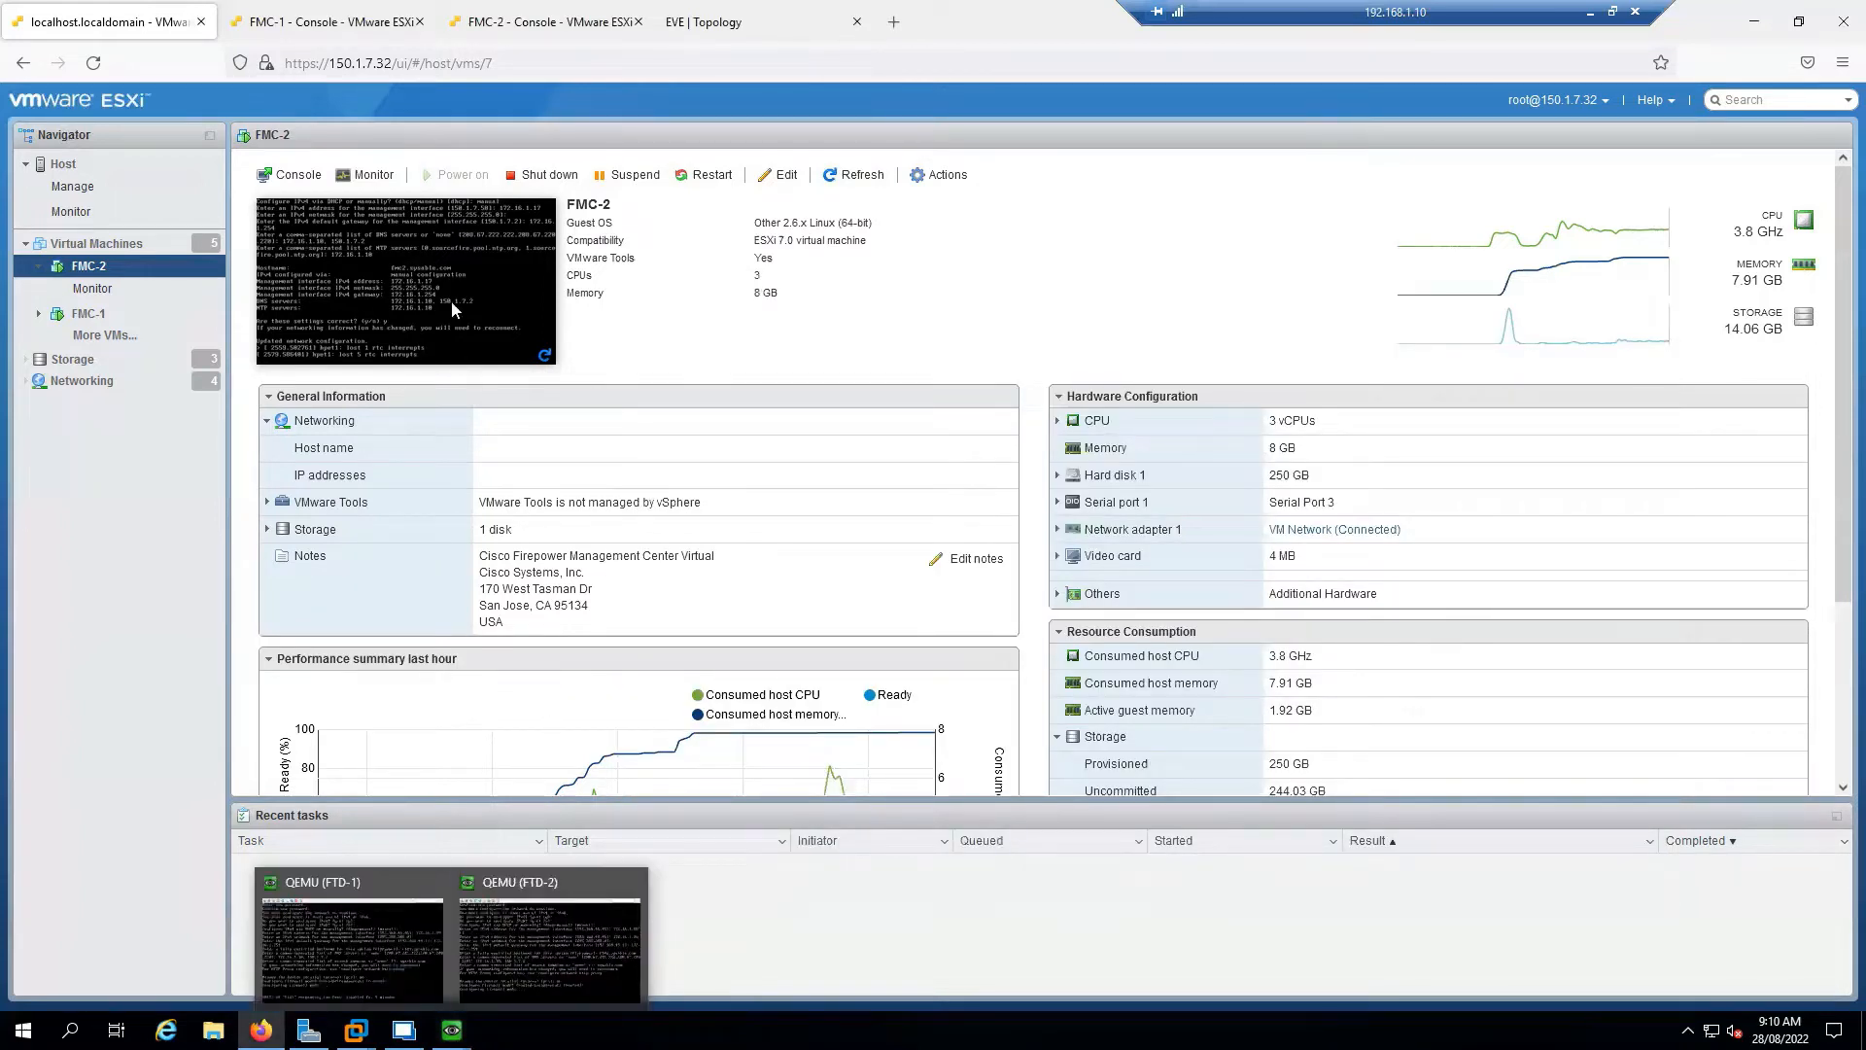
mouse_move(405, 1031)
click(418, 991)
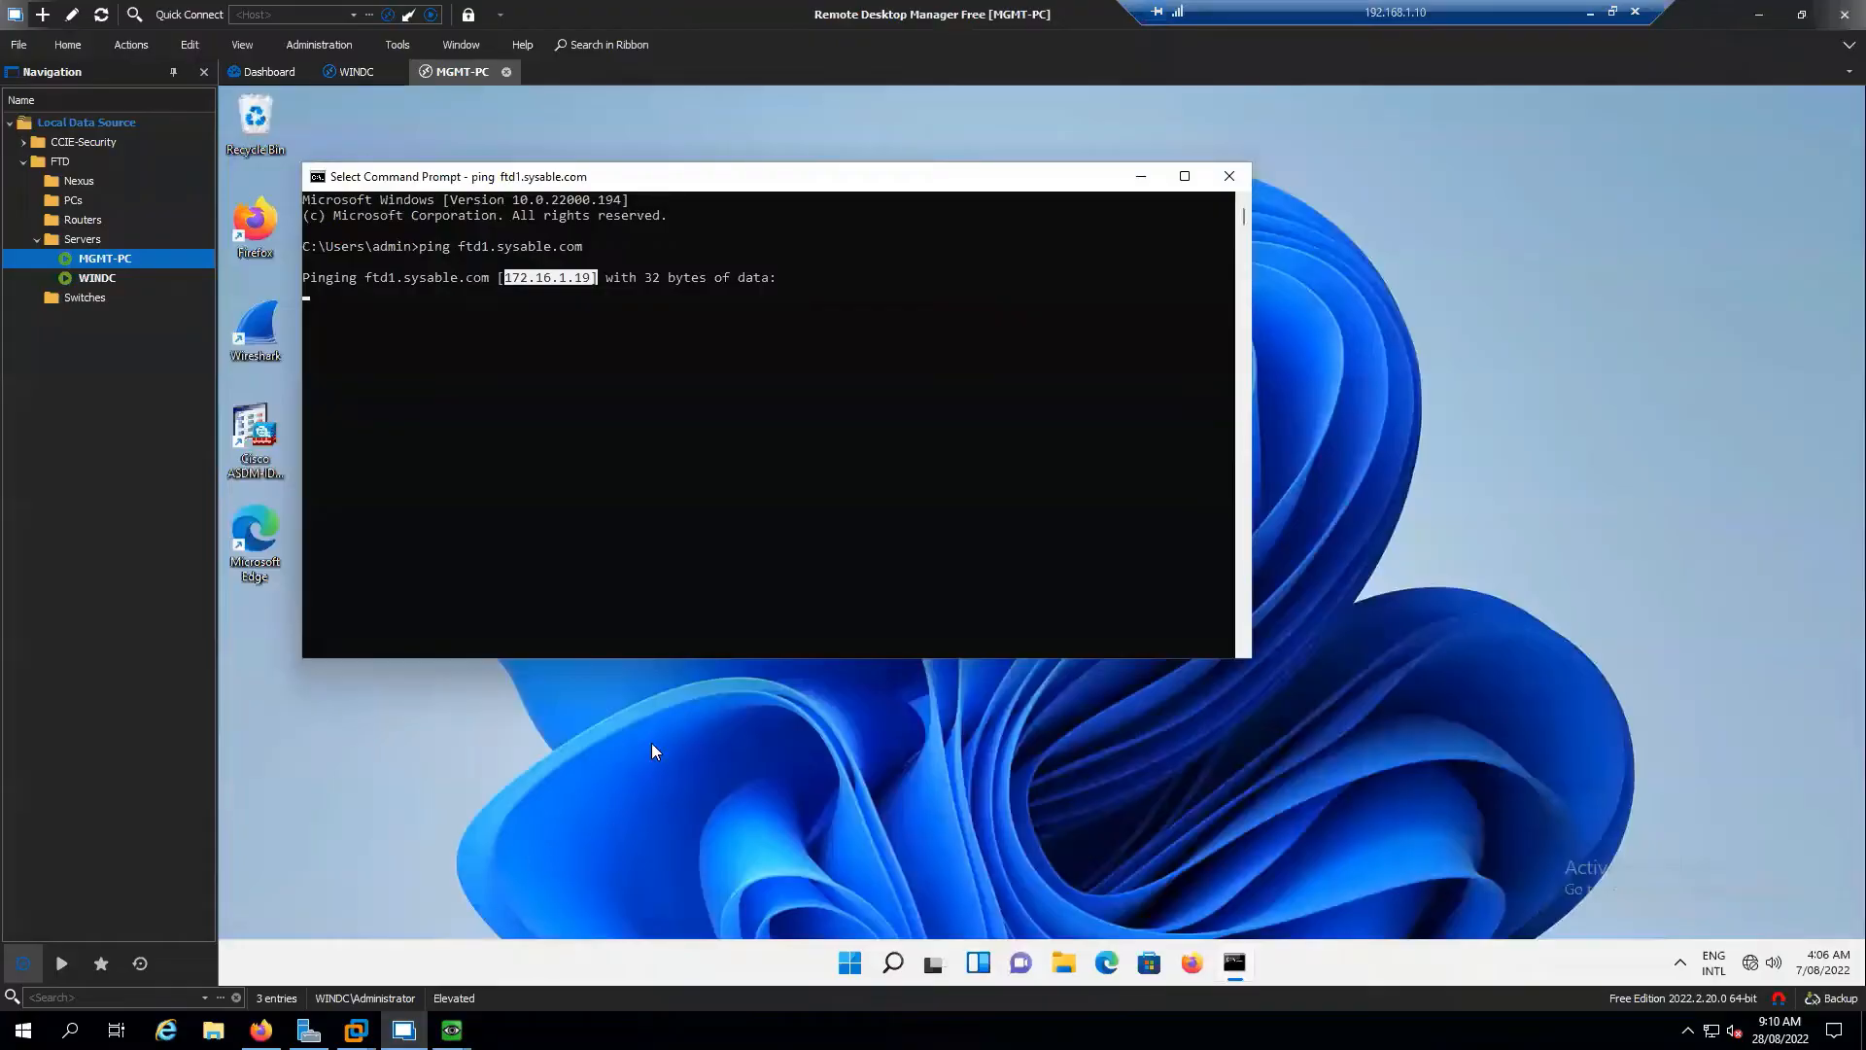
Stop the unanswered ftd1 ping, then ping fmc1.sysable.com and fmc2.sysable.com
click(726, 451)
right_click(723, 452)
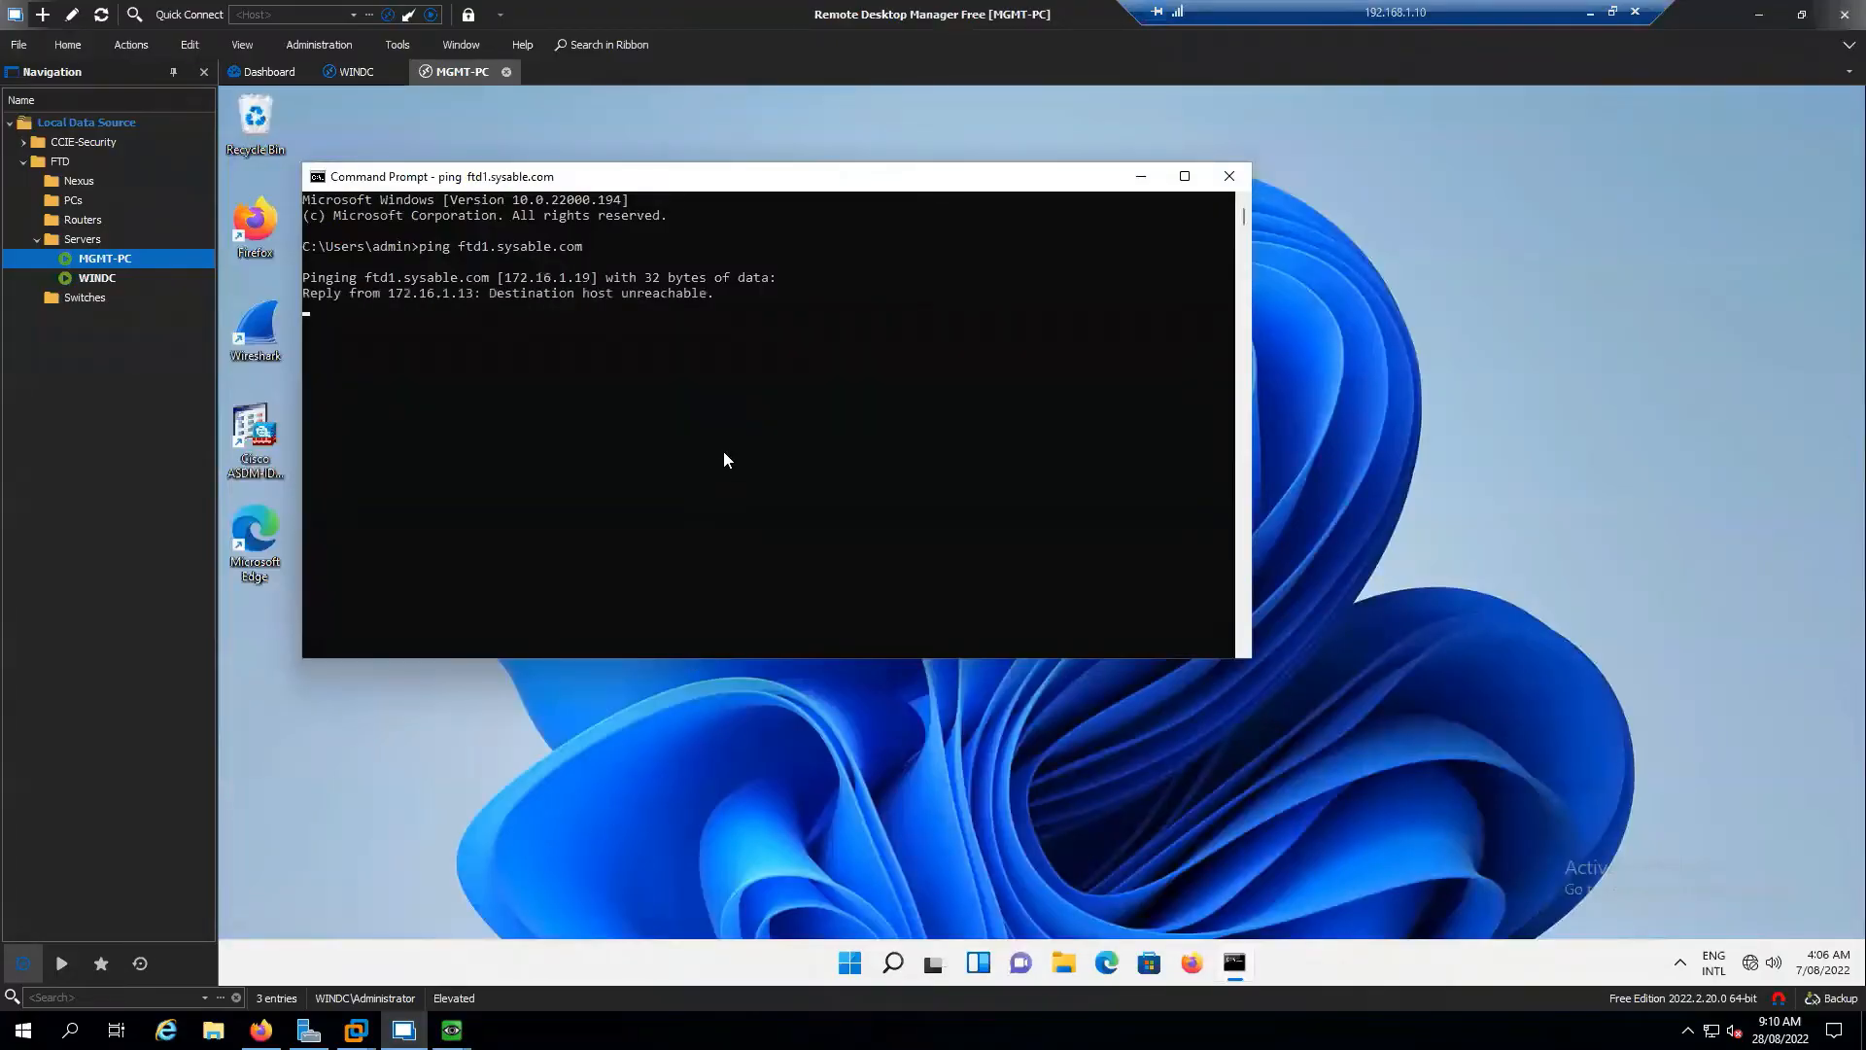
key(ctrl+c)
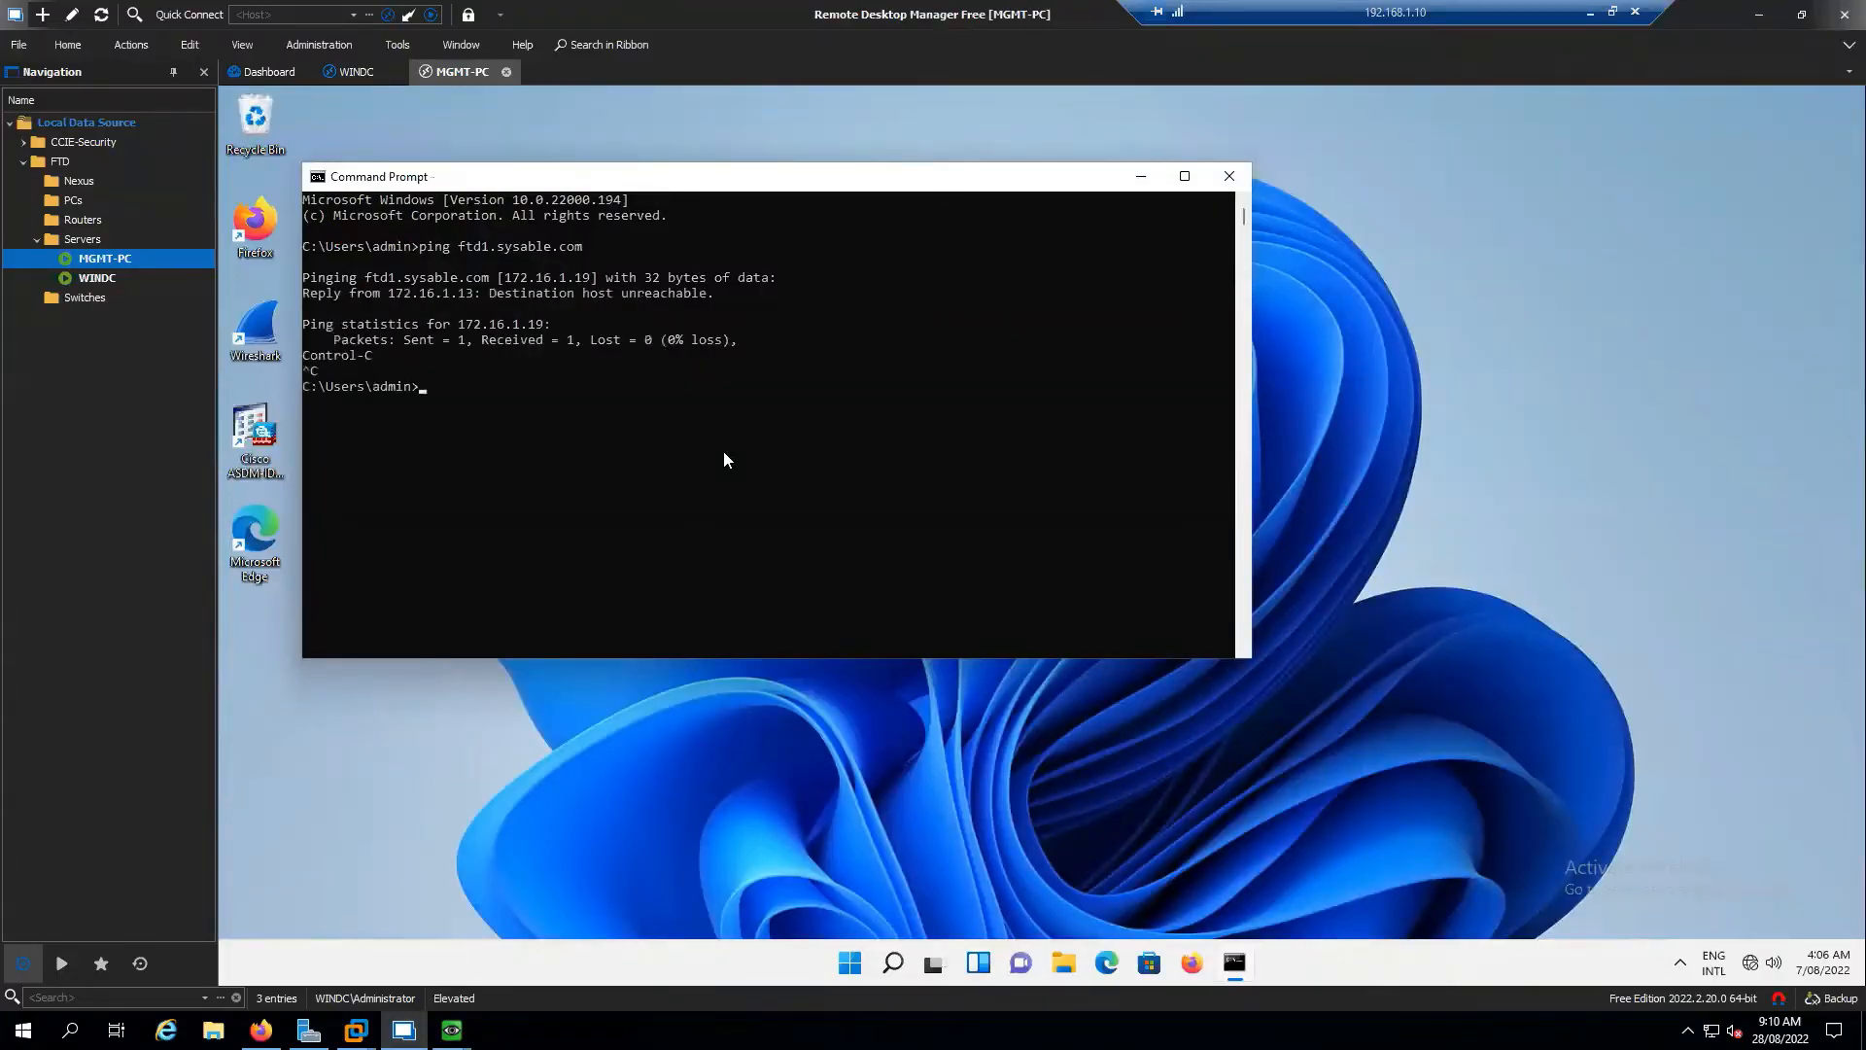
text(ping fmc1.sysable.com)
key(Return)
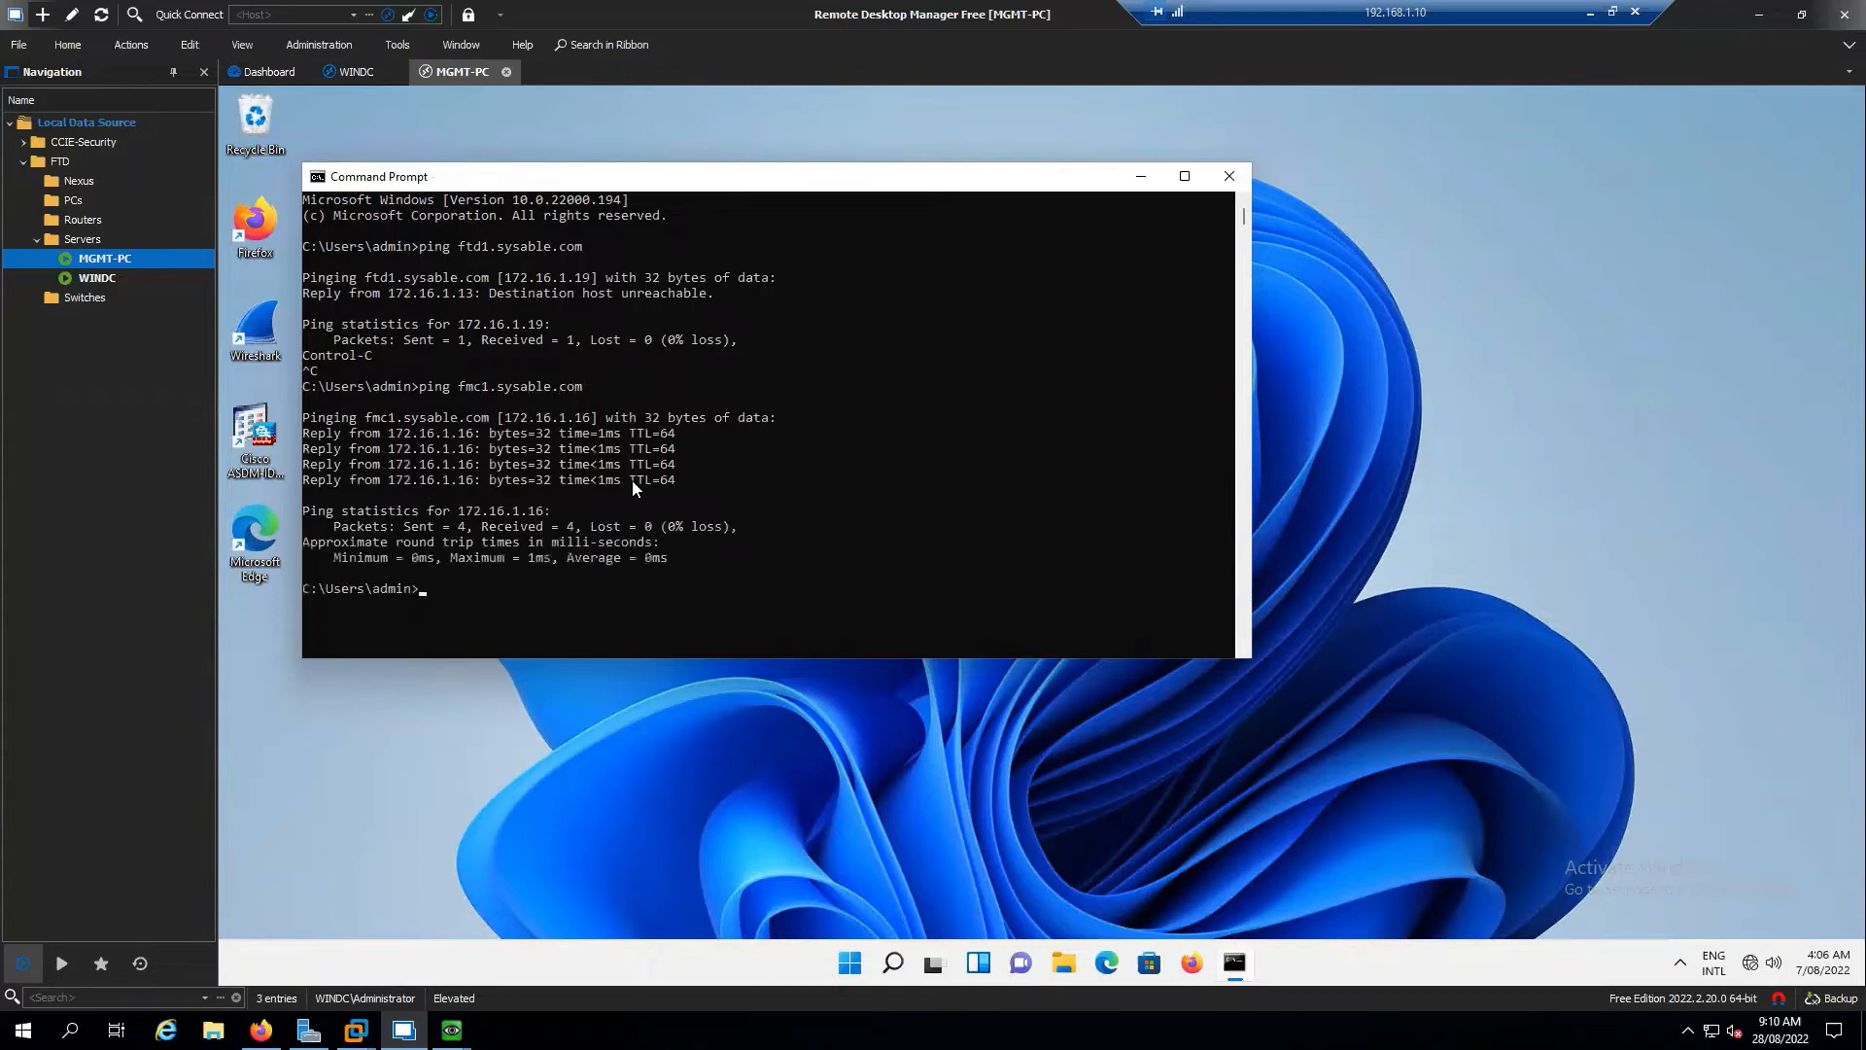
key(Up)
key(Left)
key(Left)
key(Left)
key(Left)
key(Left)
key(Left)
key(Left)
key(Left)
key(Left)
key(Left)
key(Left)
key(Left)
text(2)
key(Return)
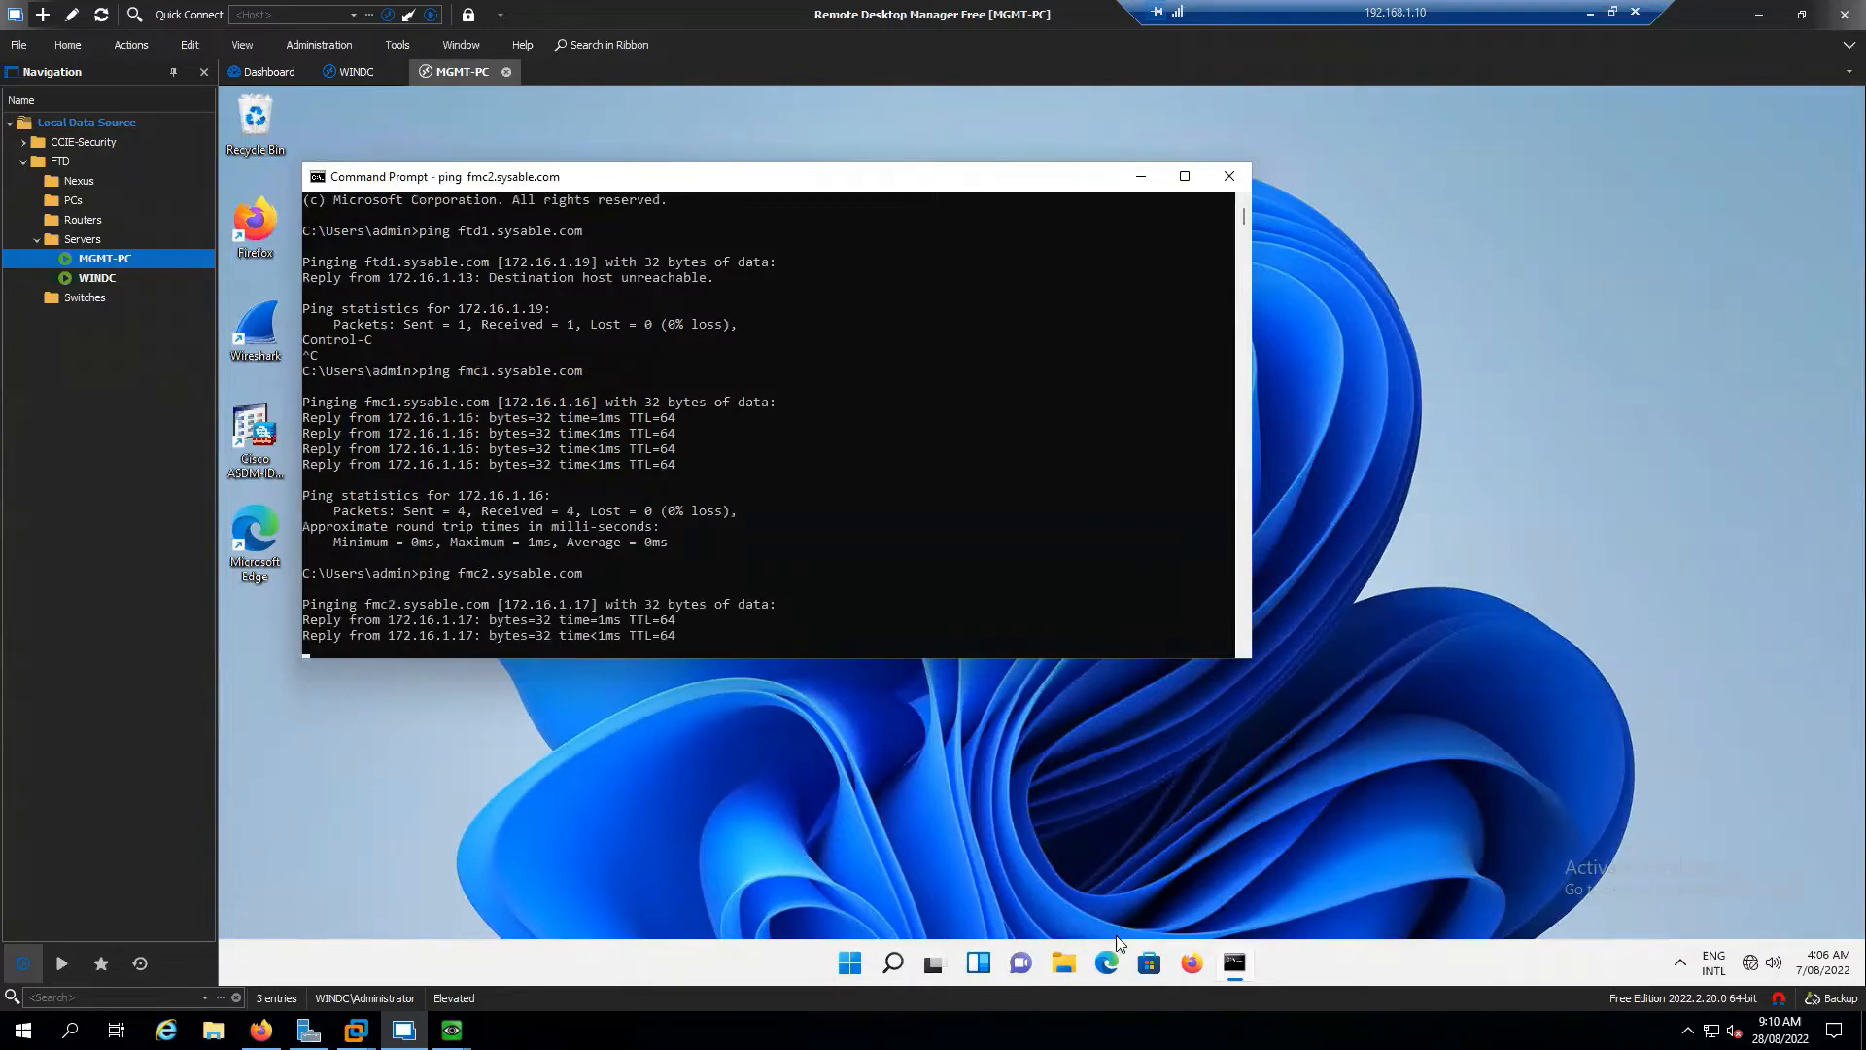
Launch Firefox on MGMT-PC and dismiss the default-browser prompt
click(1192, 963)
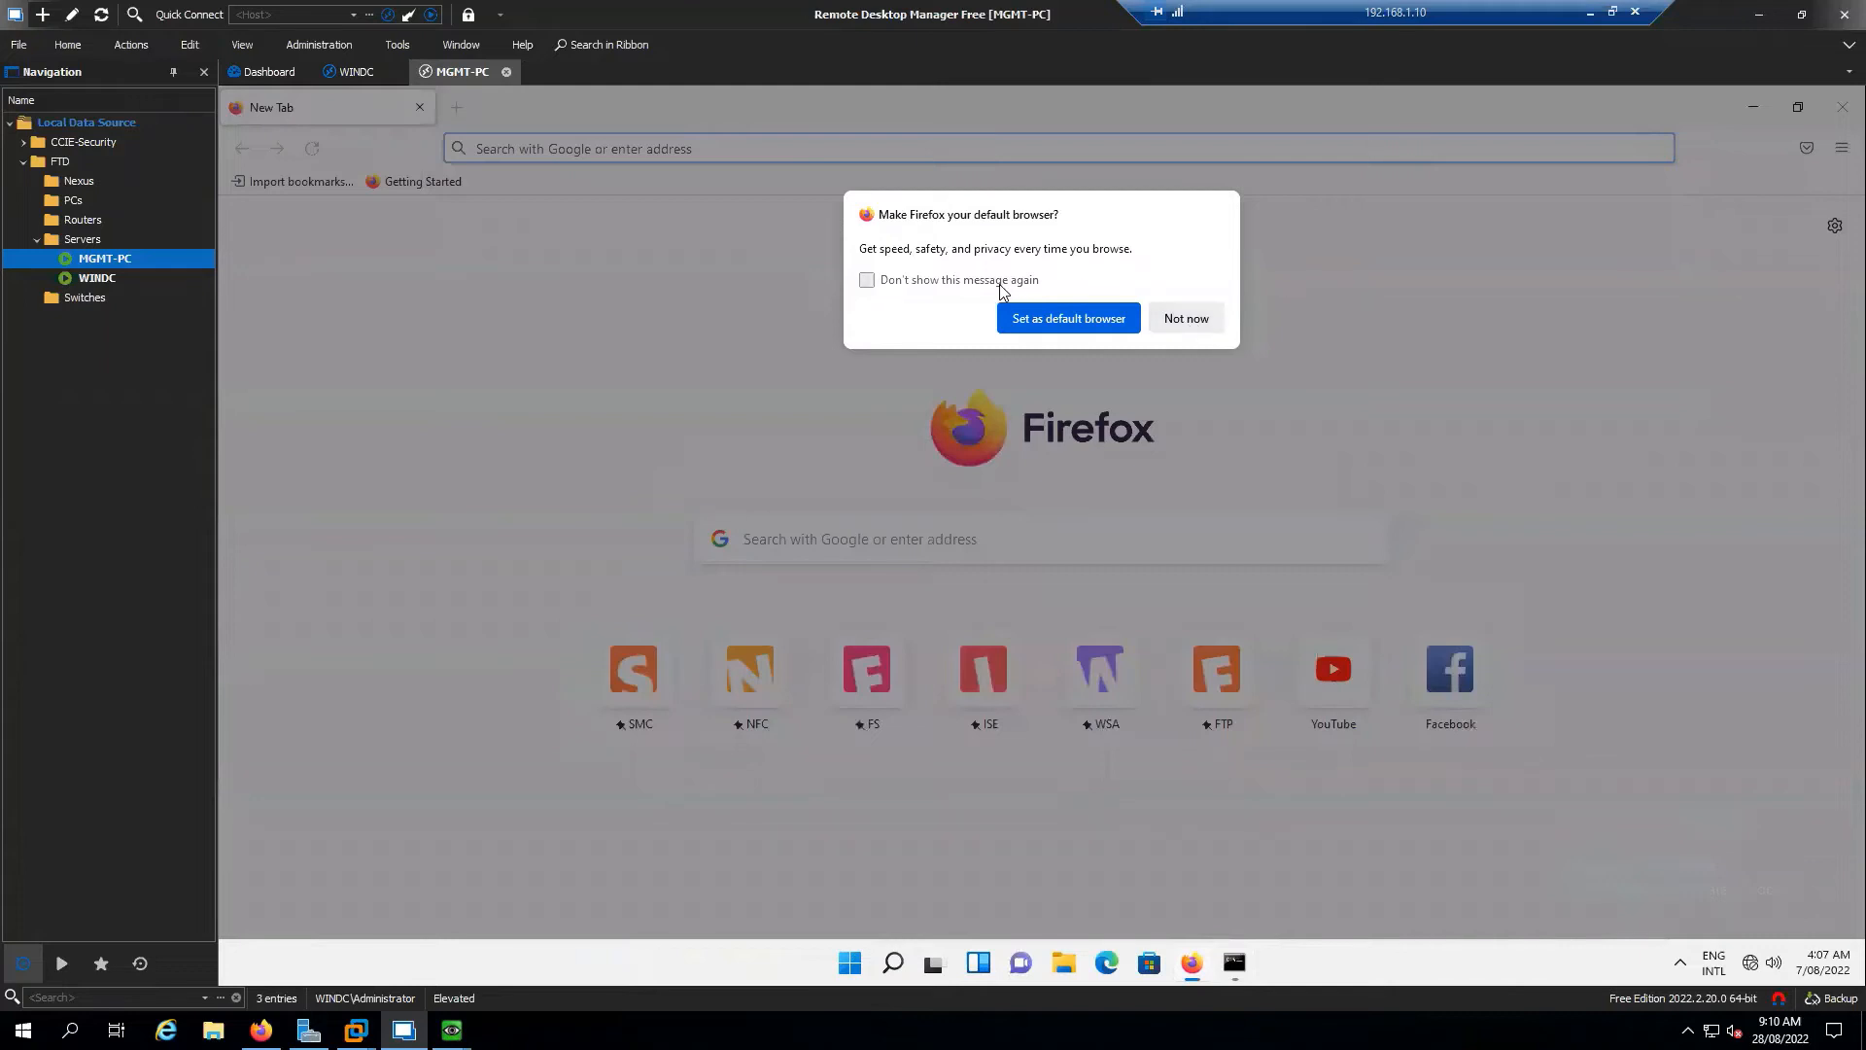
click(866, 280)
click(1187, 319)
click(564, 146)
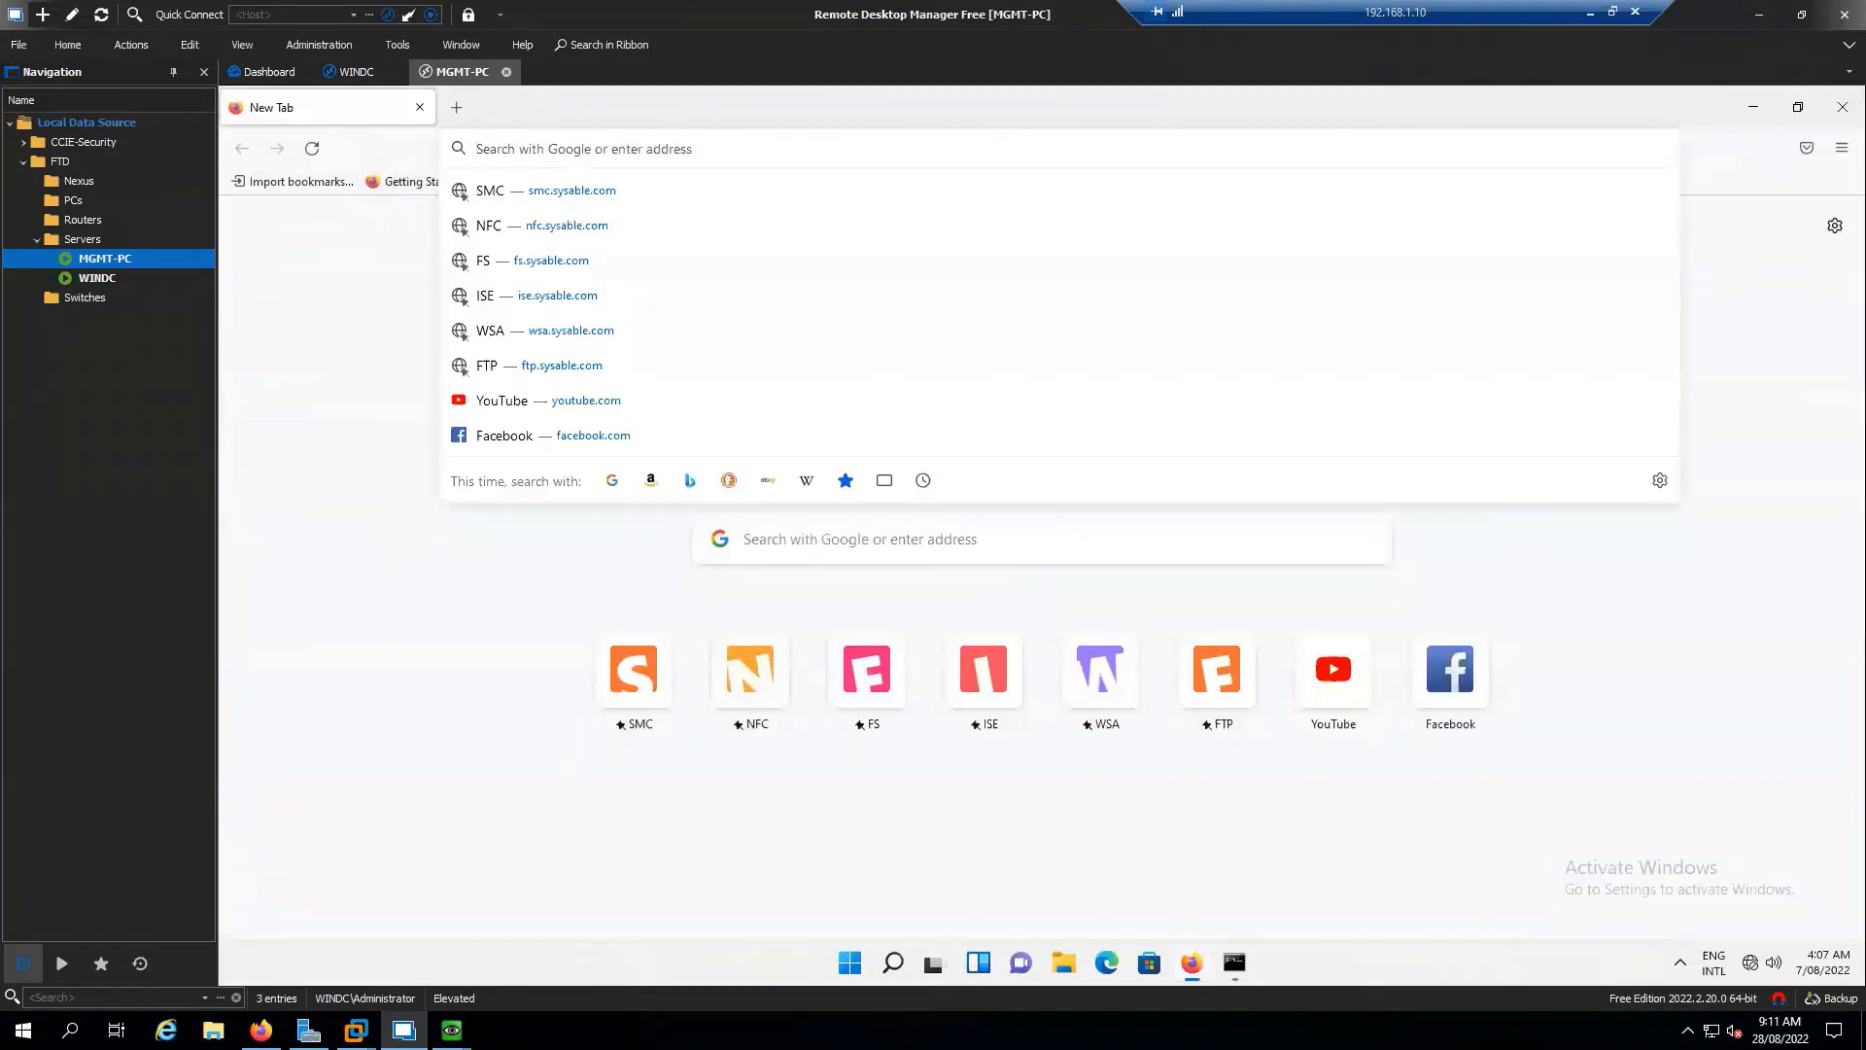
text(https://)
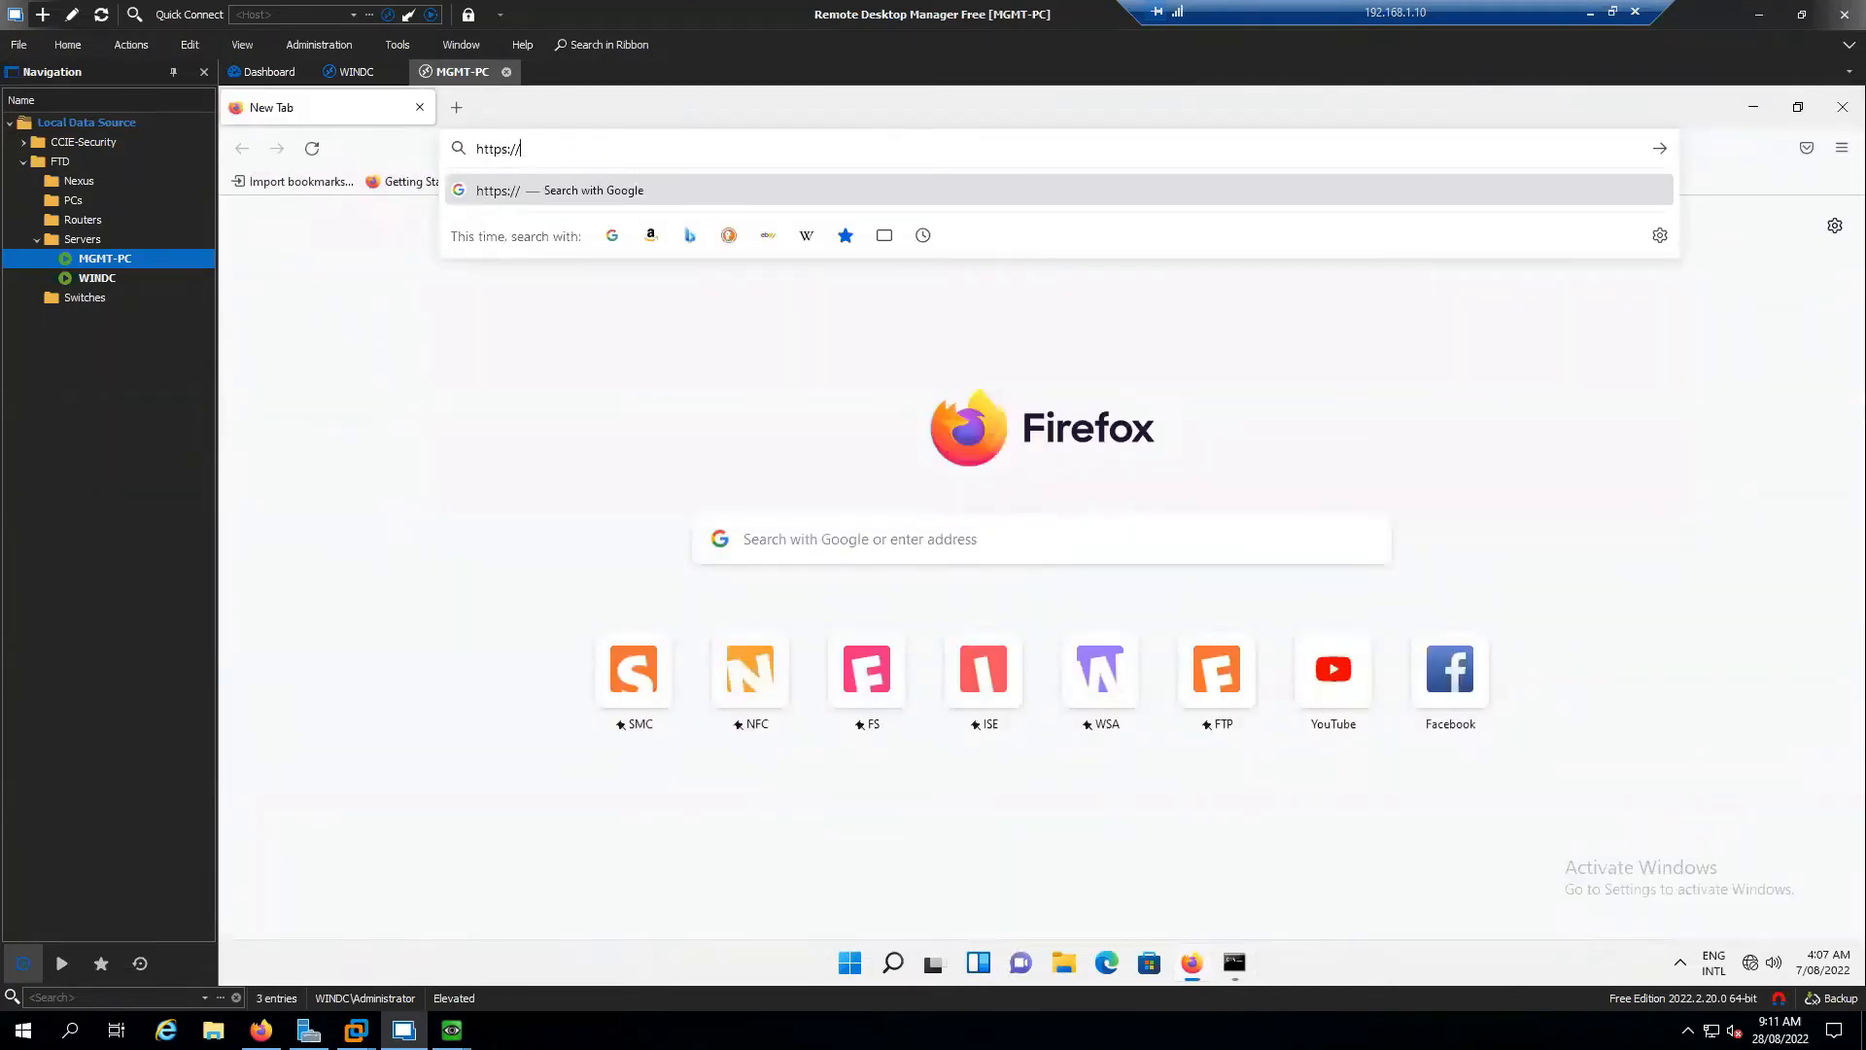
text(fmc1.sysab)
text(le.com)
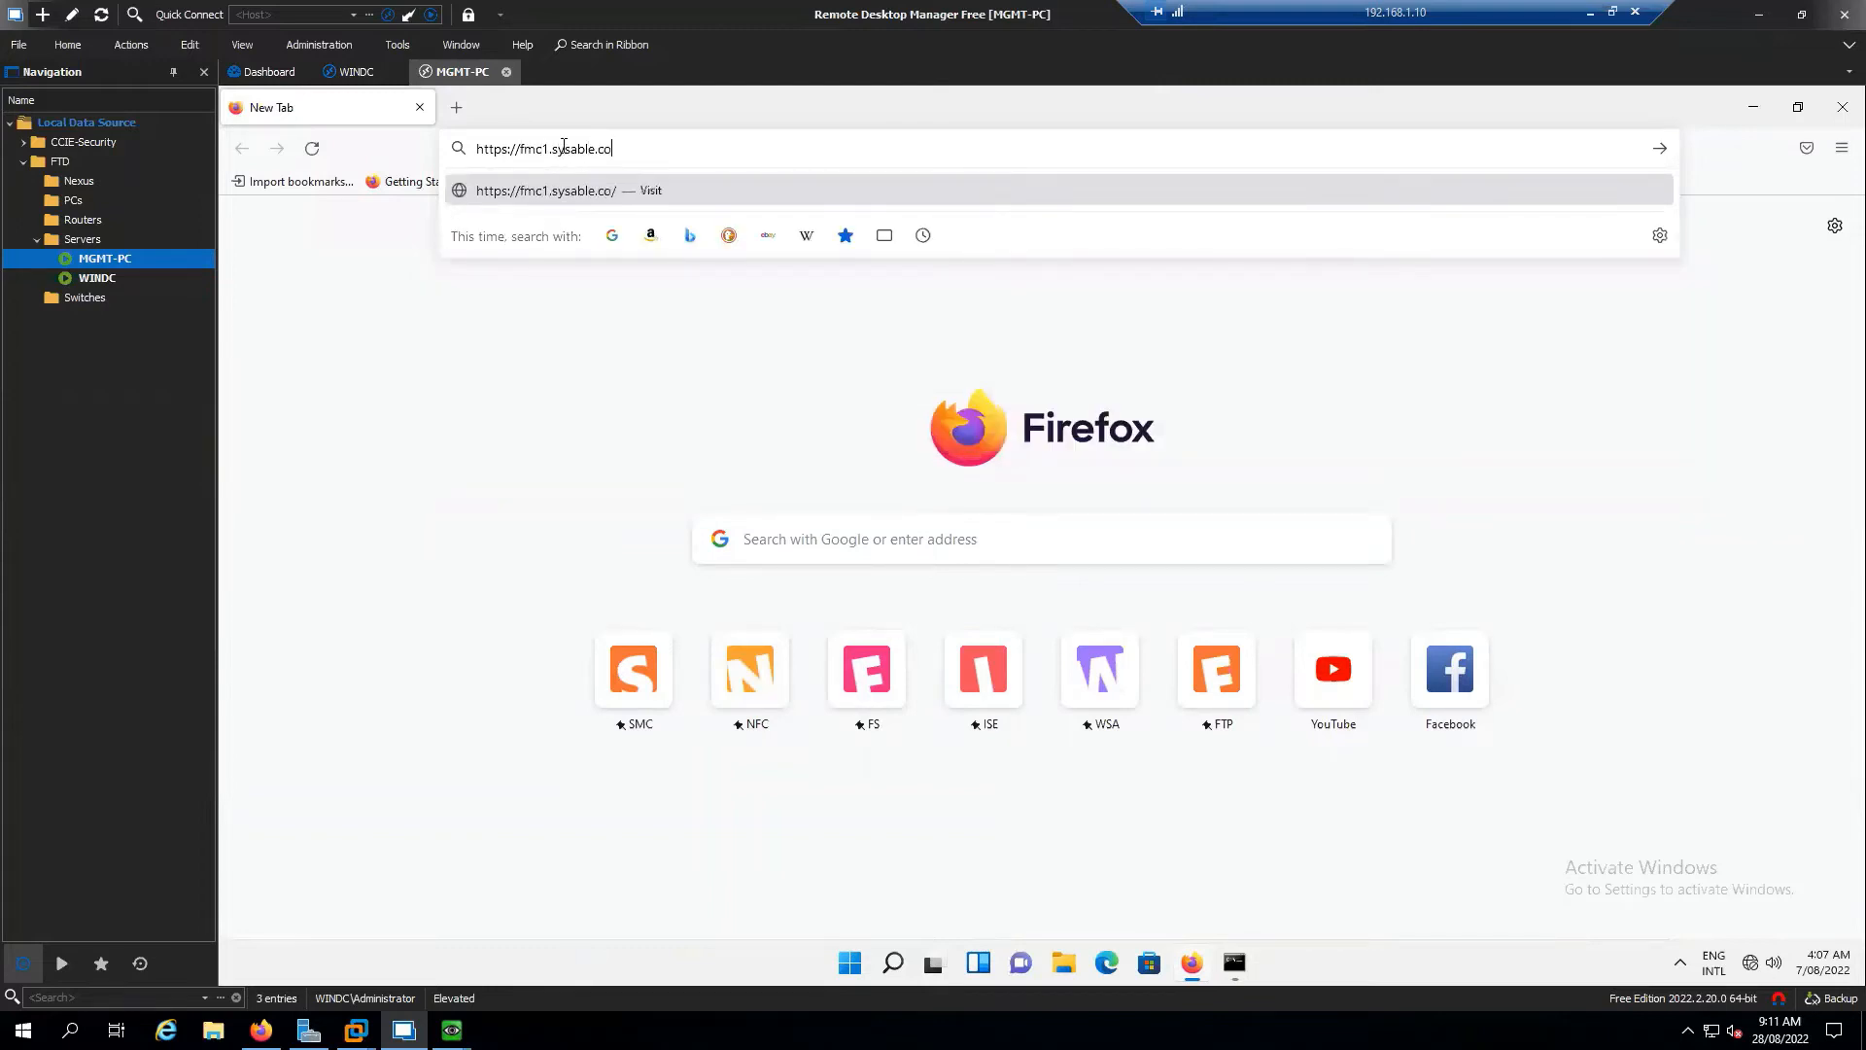
key(Return)
click(1321, 644)
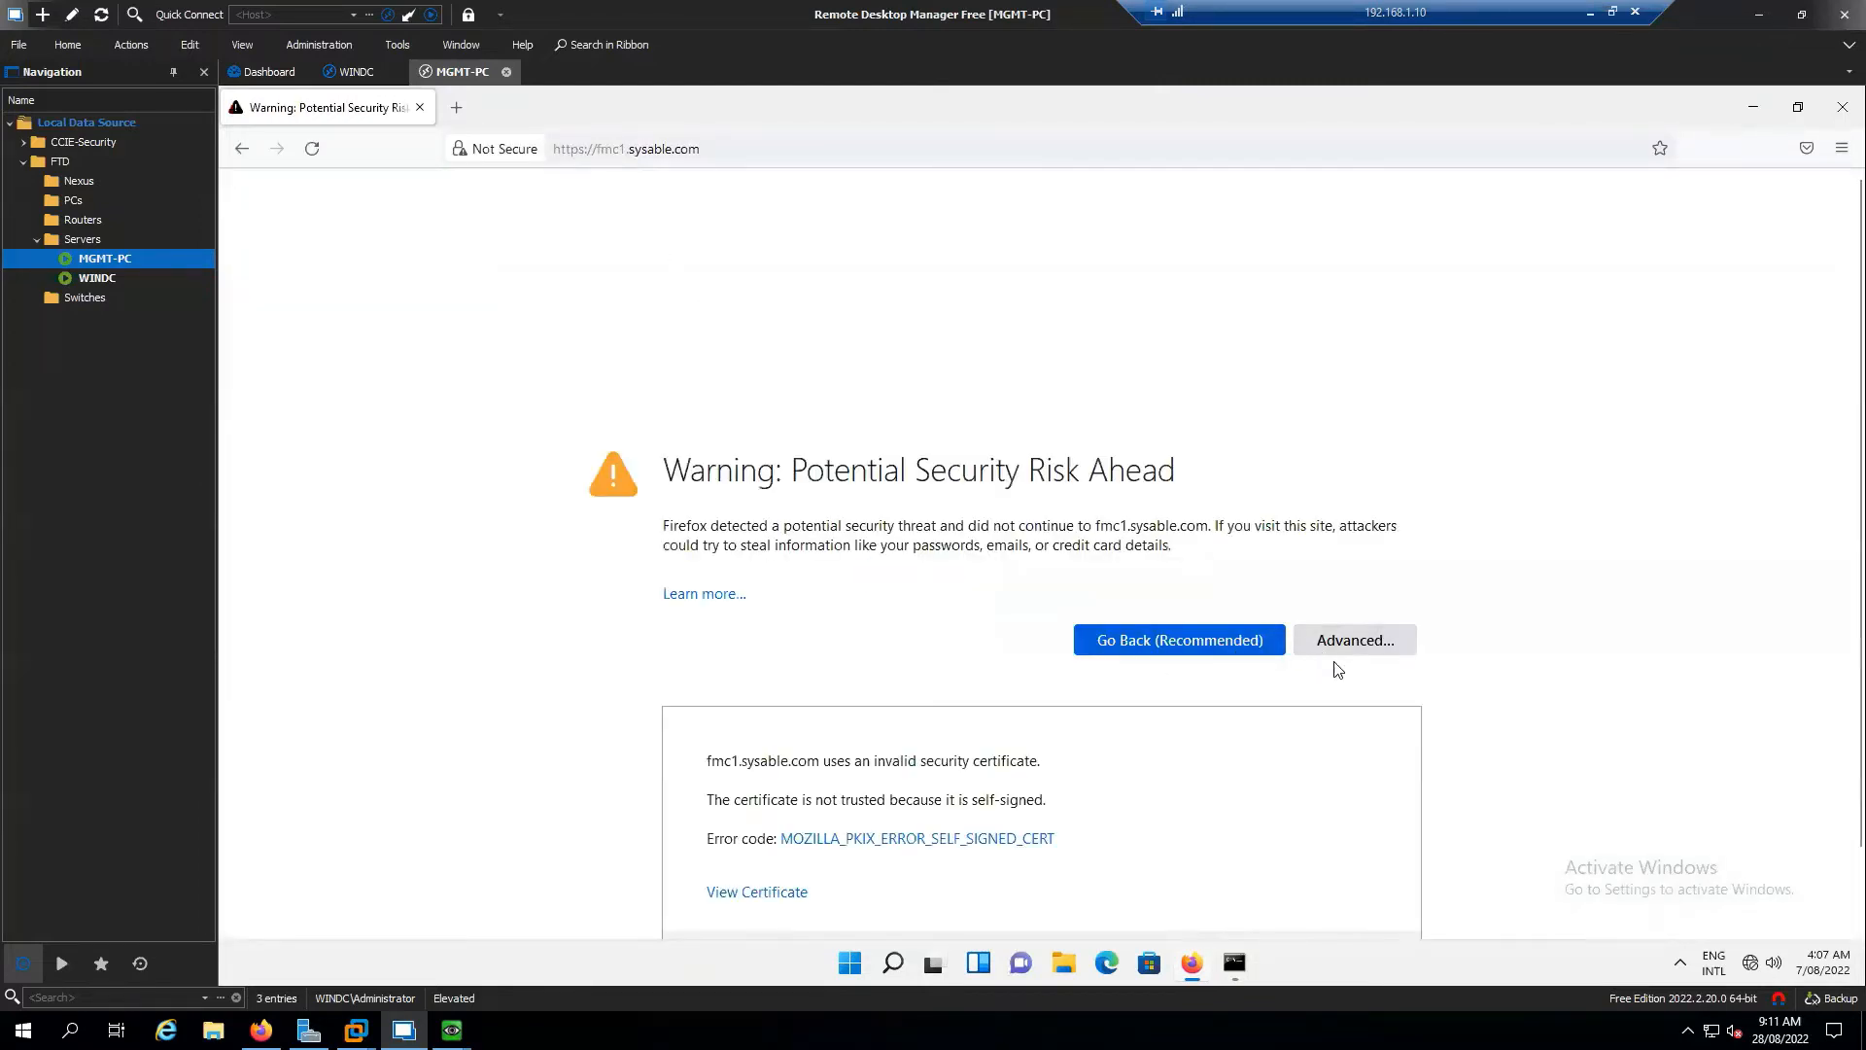
click(1251, 873)
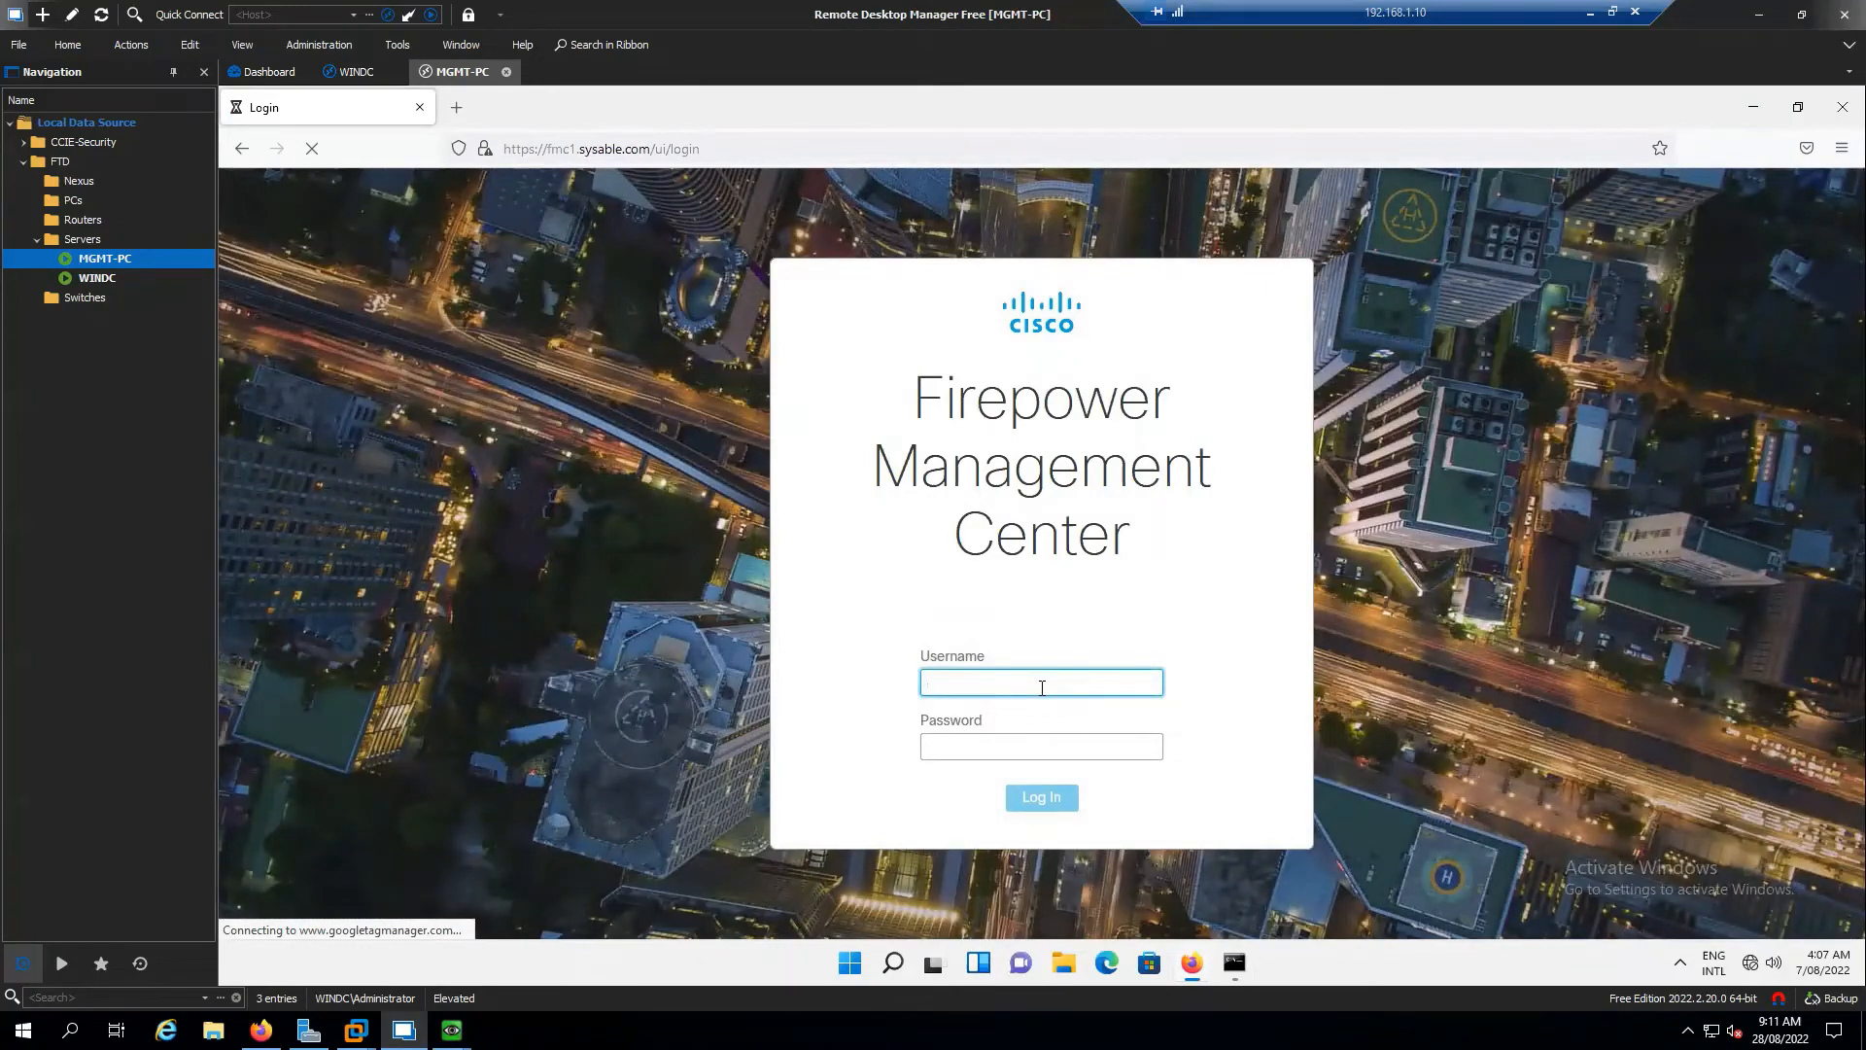
Log in to the FMC as admin with the account password
text(dmin)
key(Tab)
text(********)
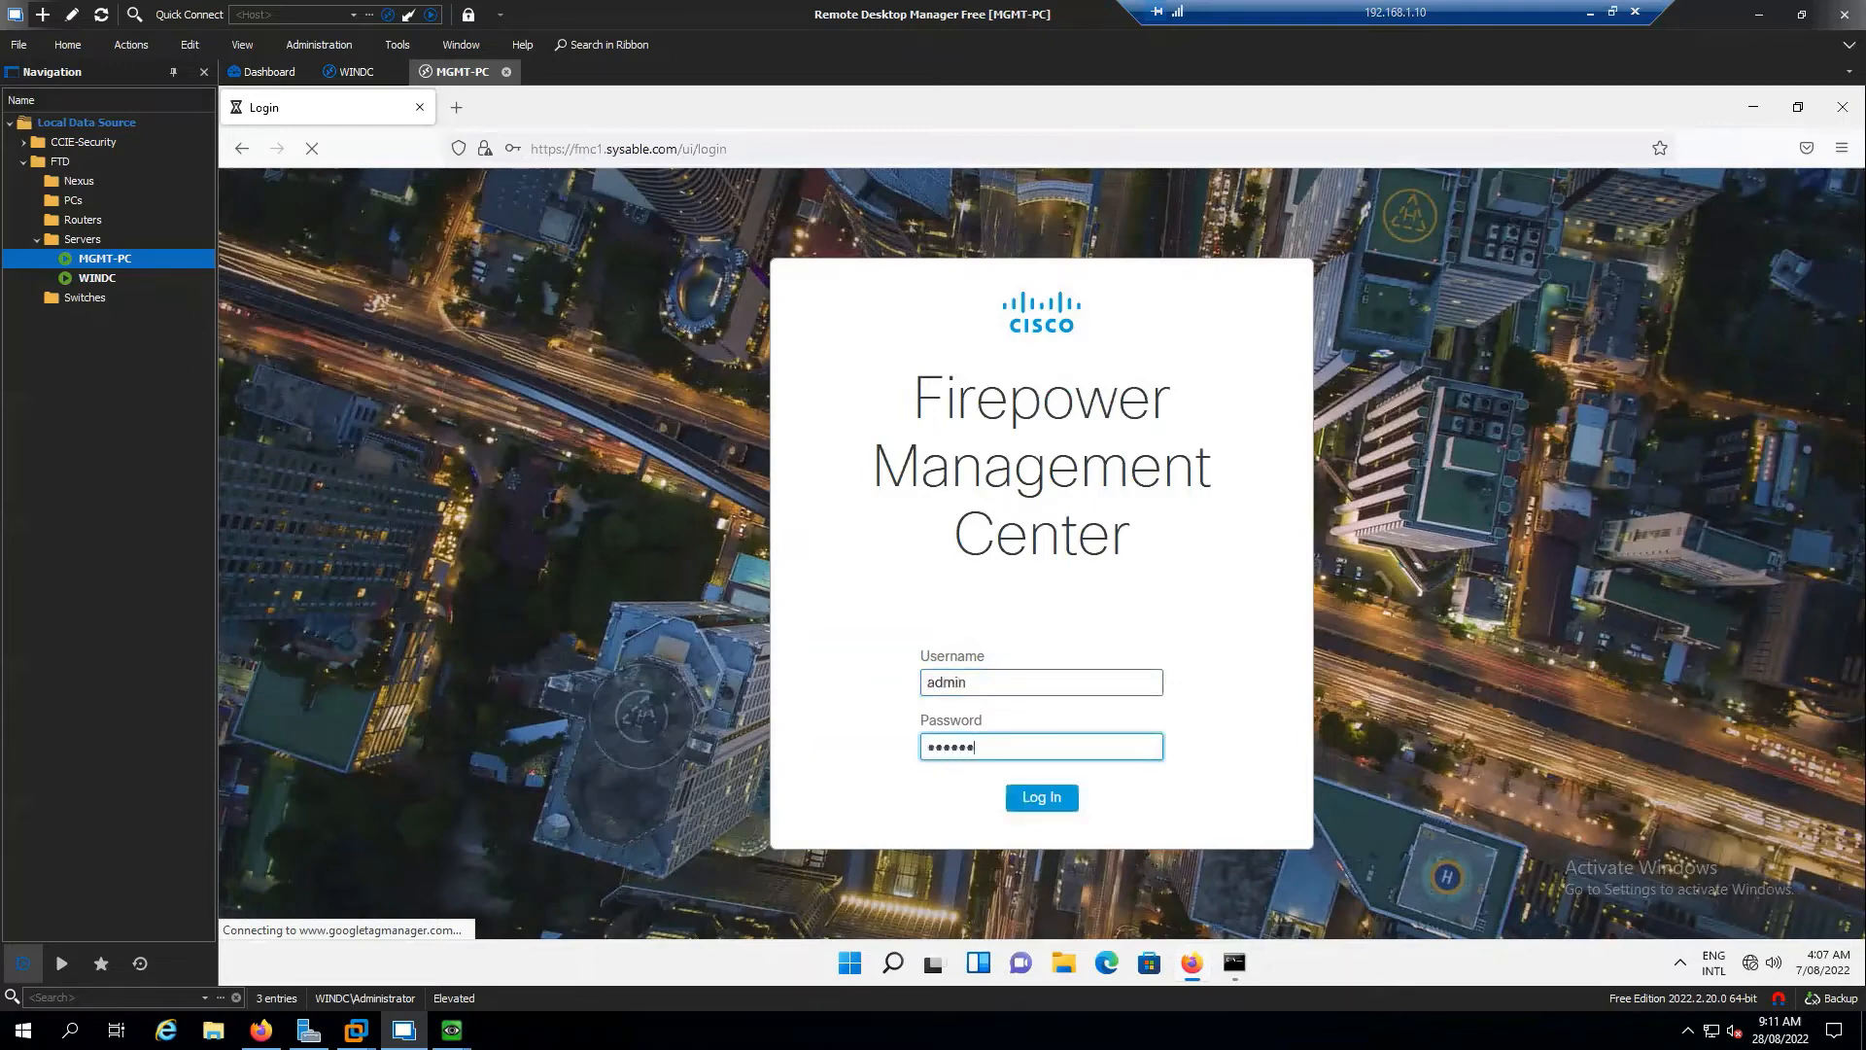
key(Return)
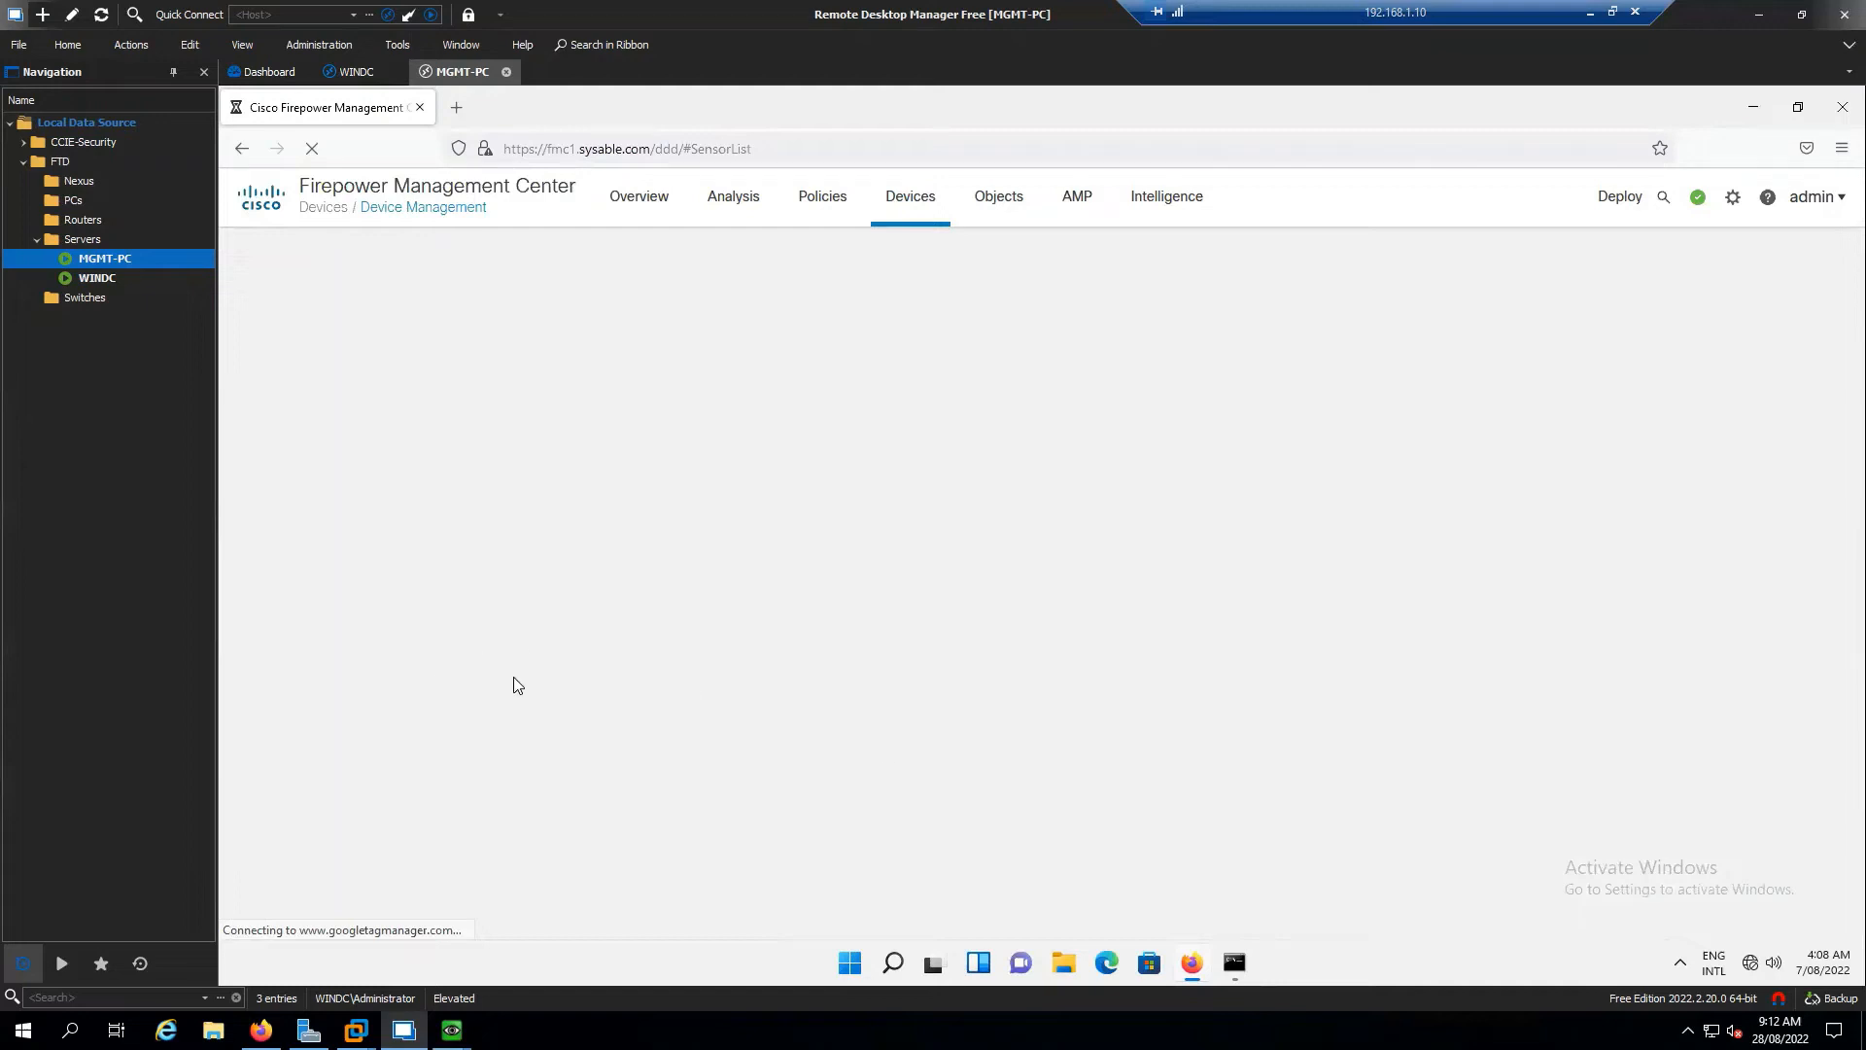
Open a new Firefox tab, then bring up FTD-1's console with a fresh prompt
click(455, 107)
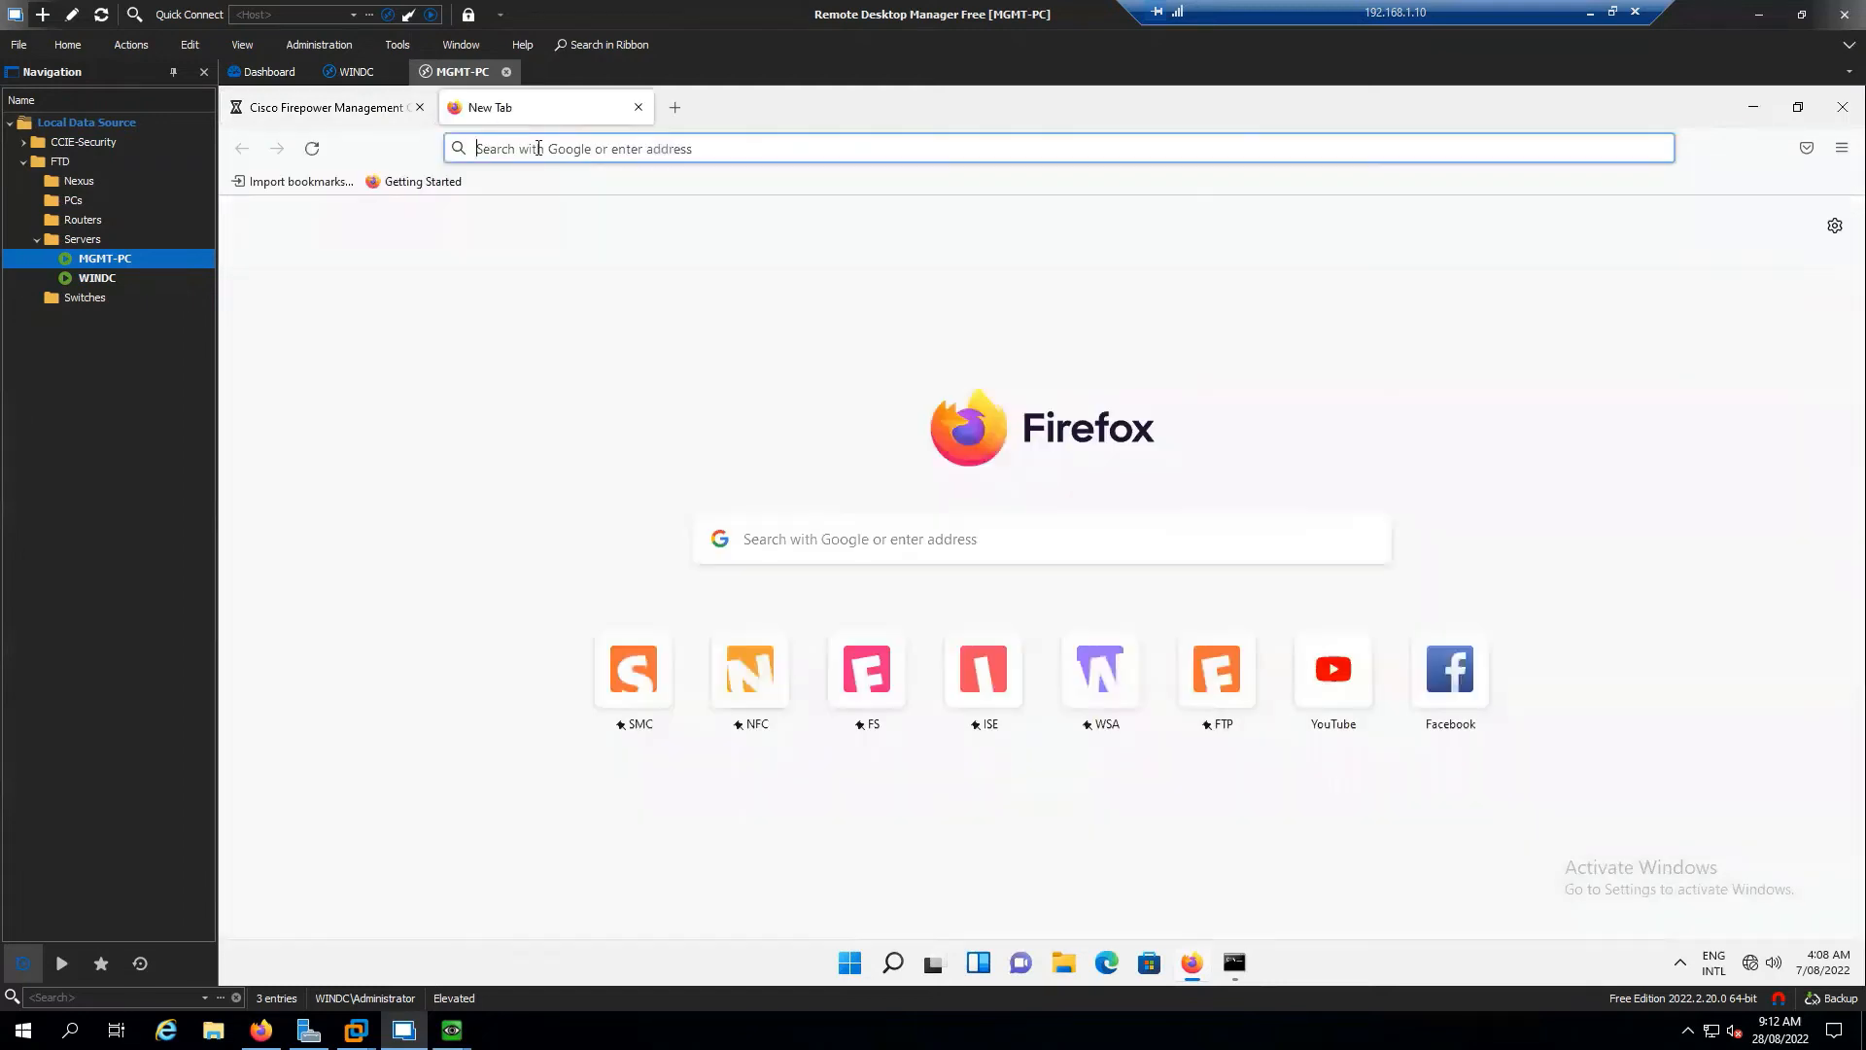
click(597, 143)
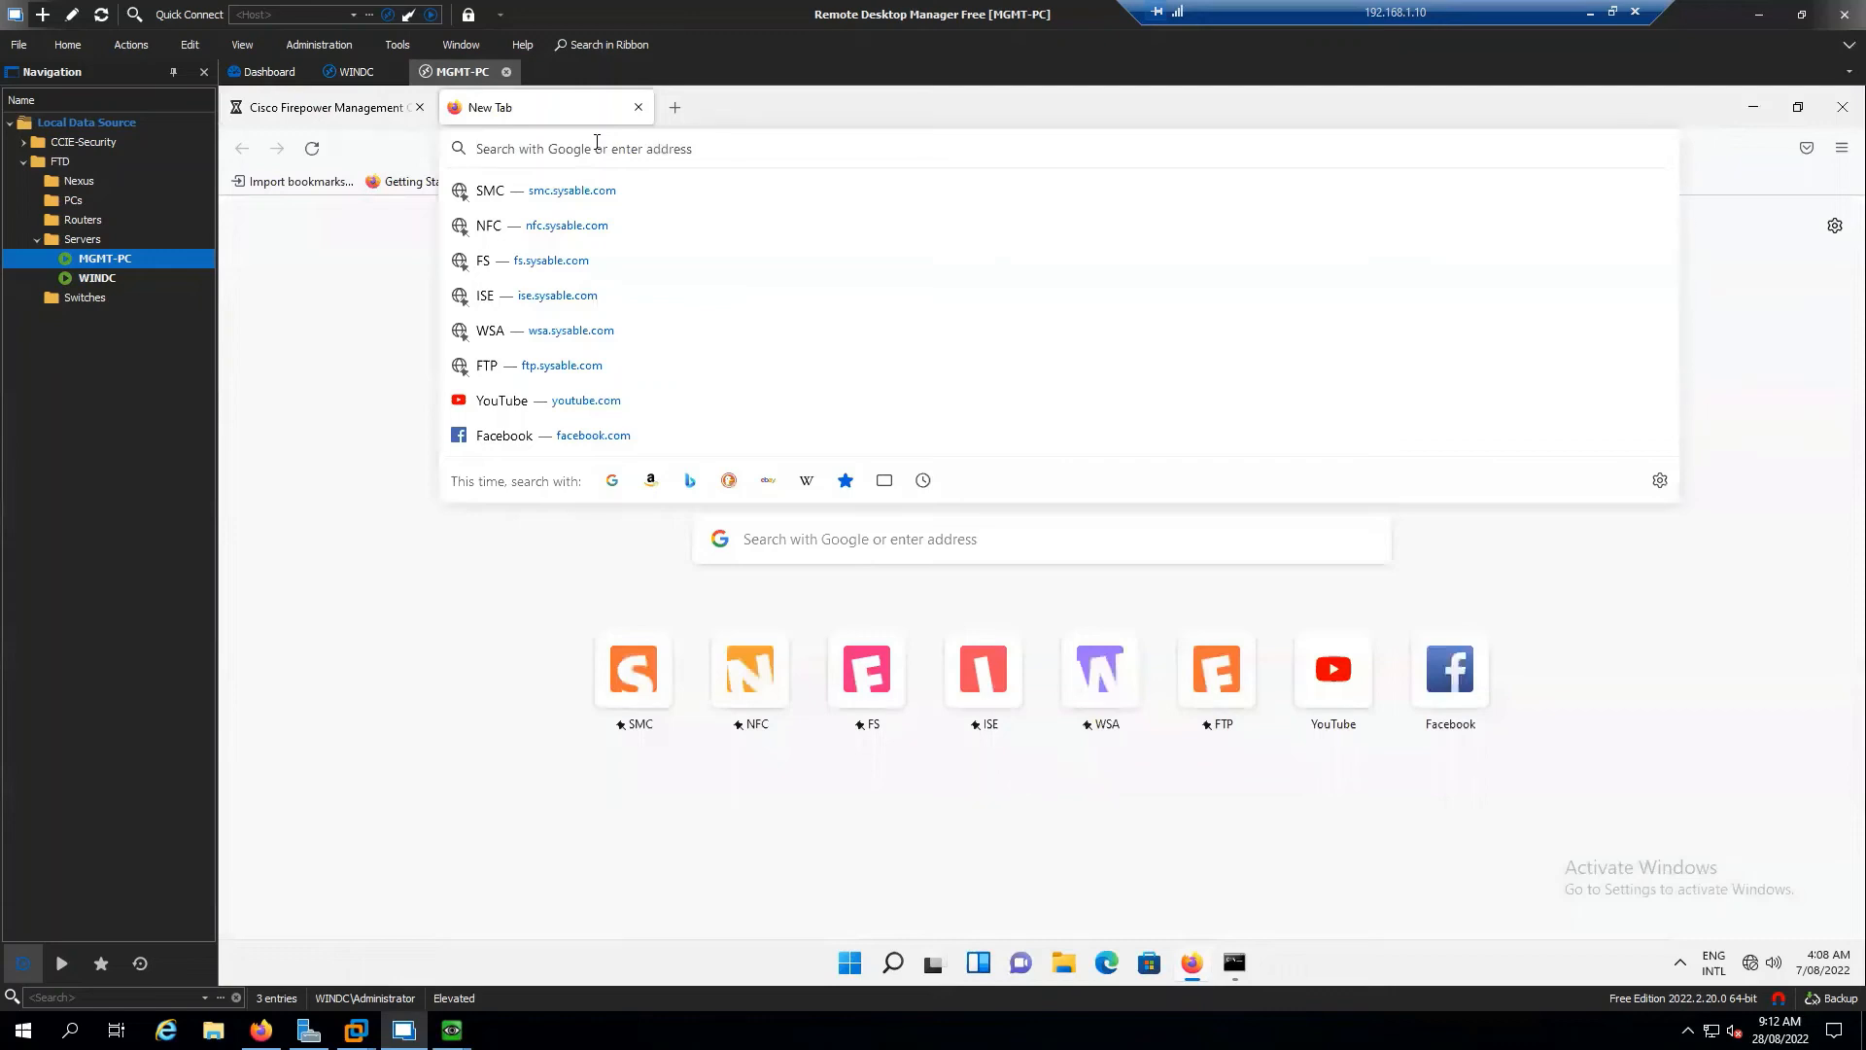
click(451, 1030)
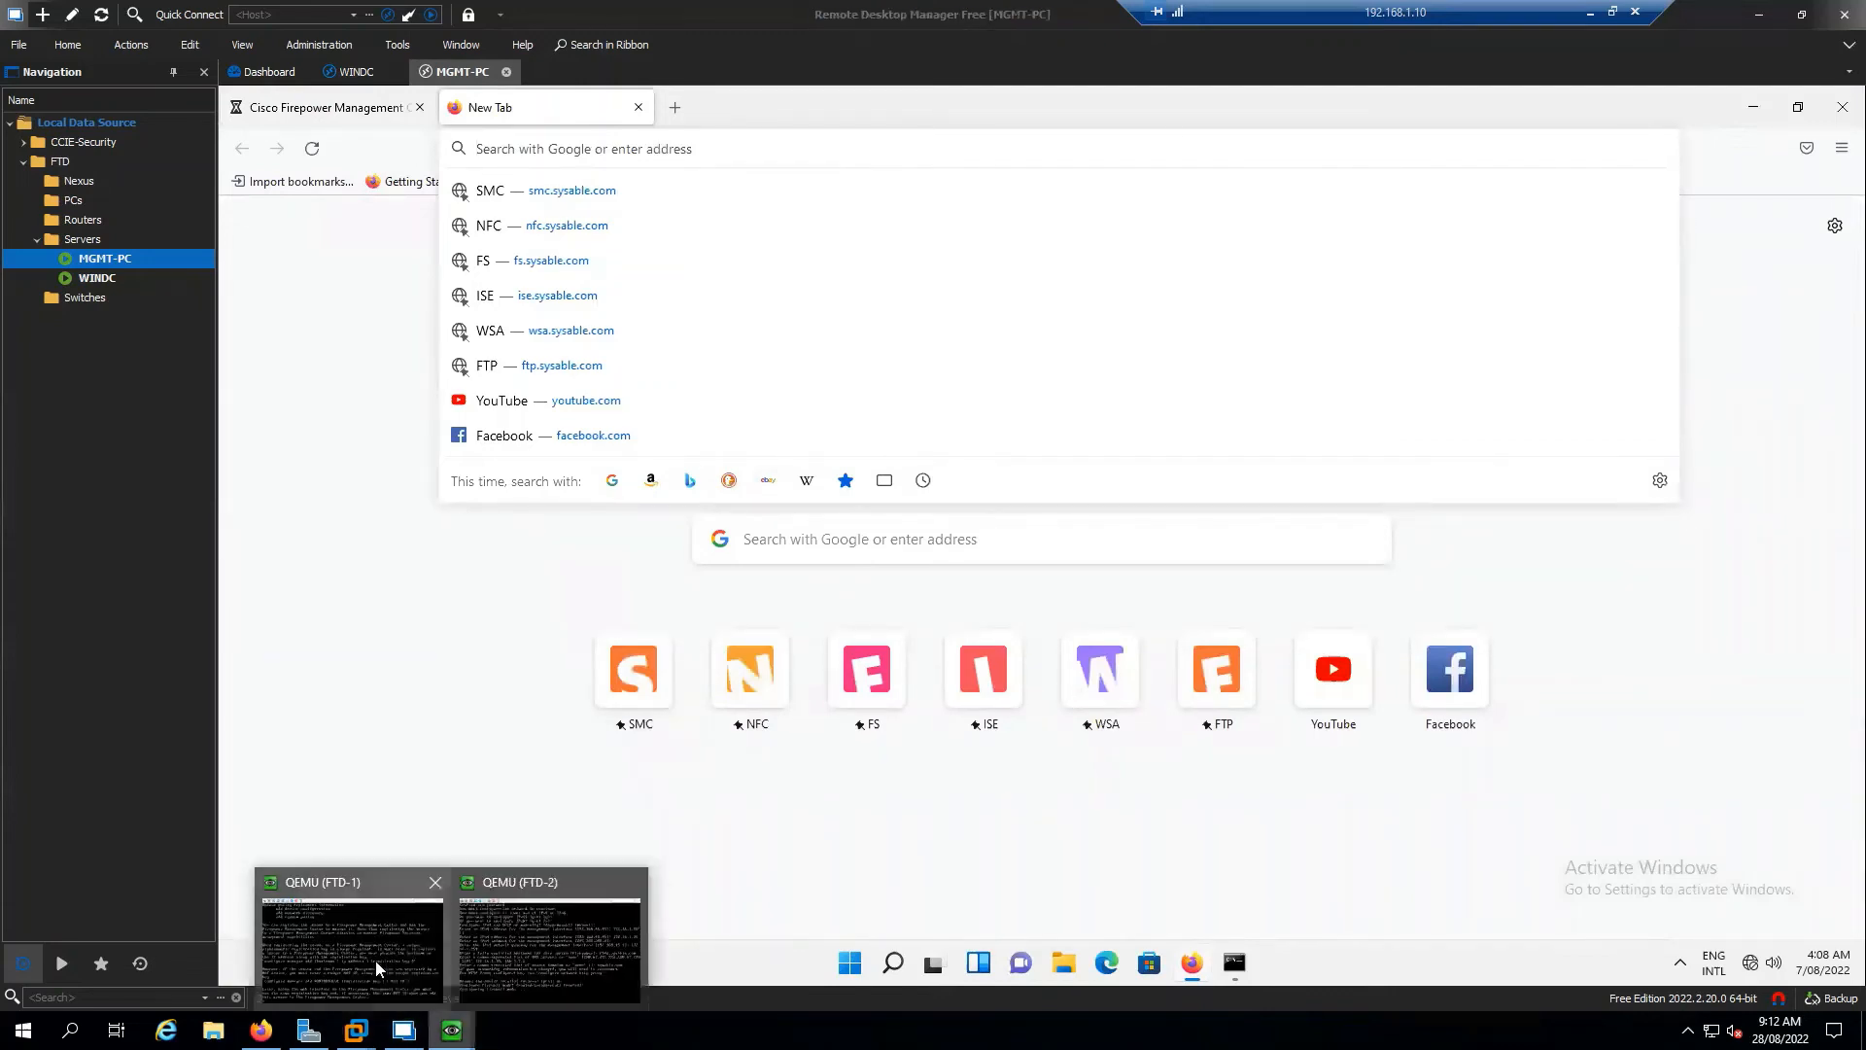
click(375, 961)
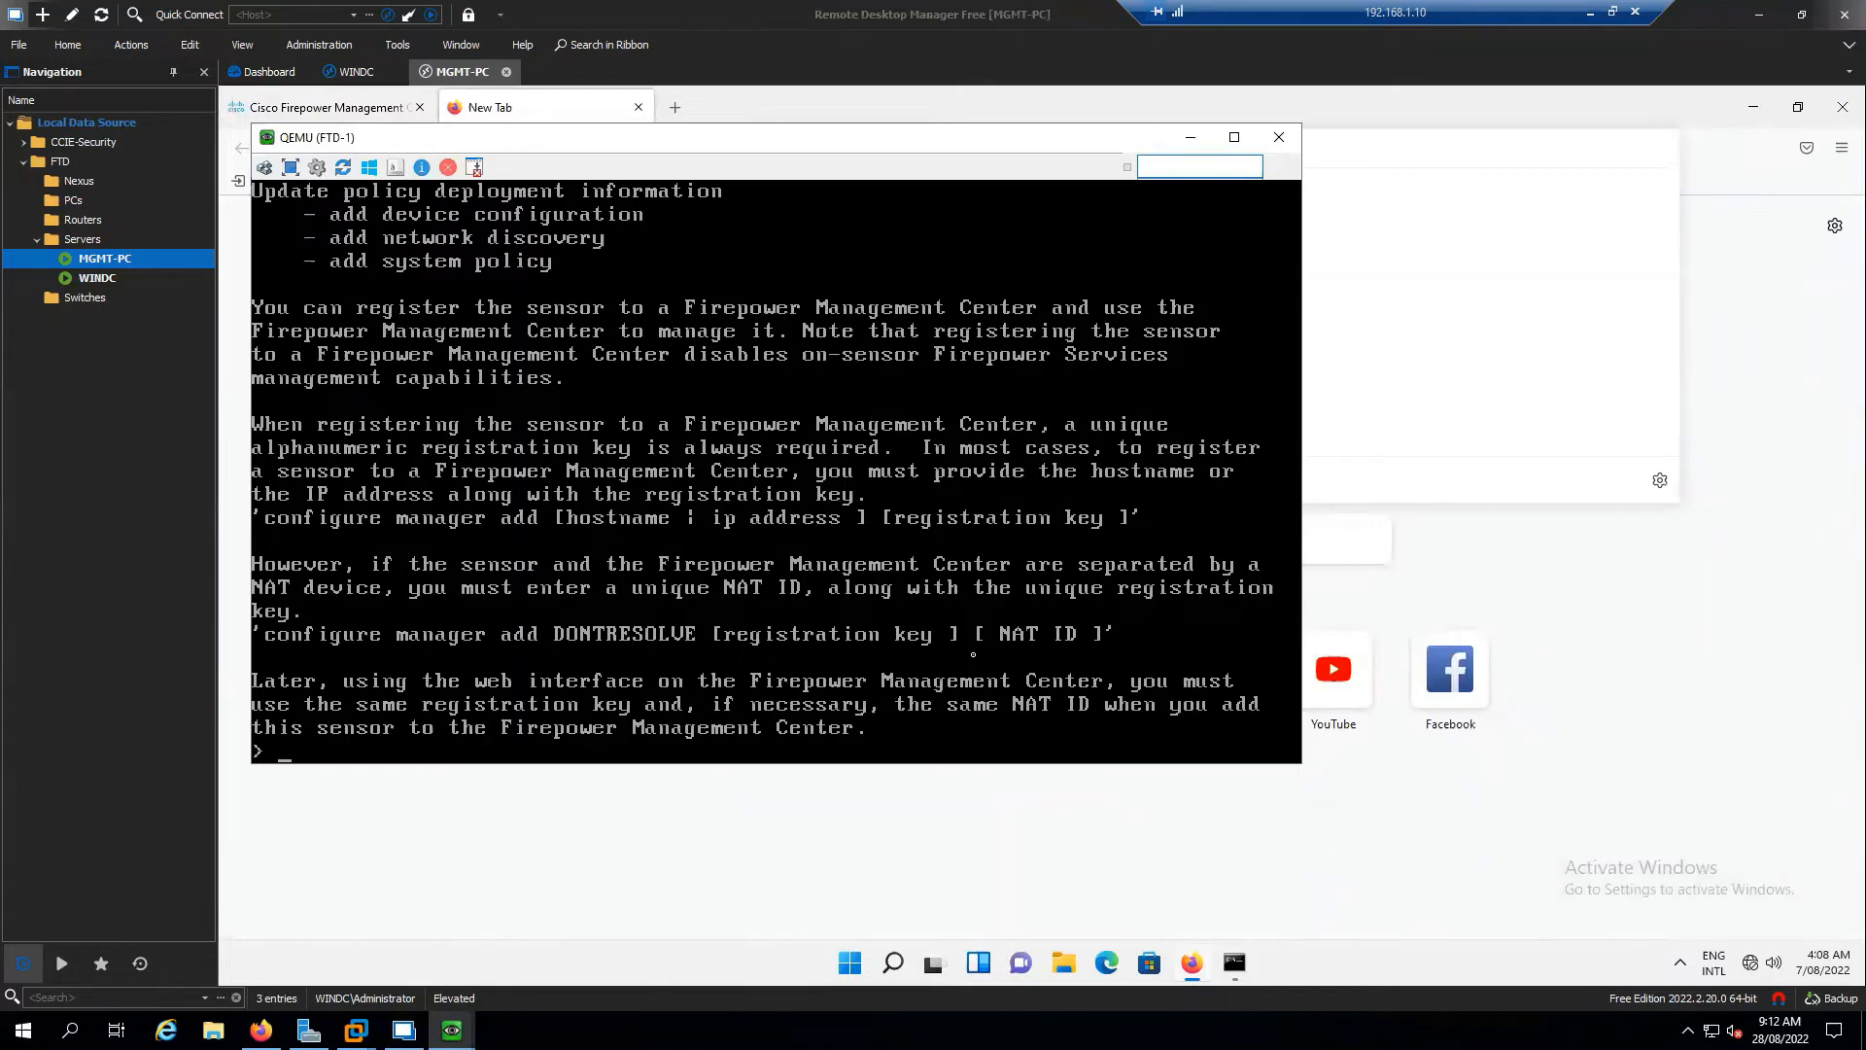
key(Return)
key(Return)
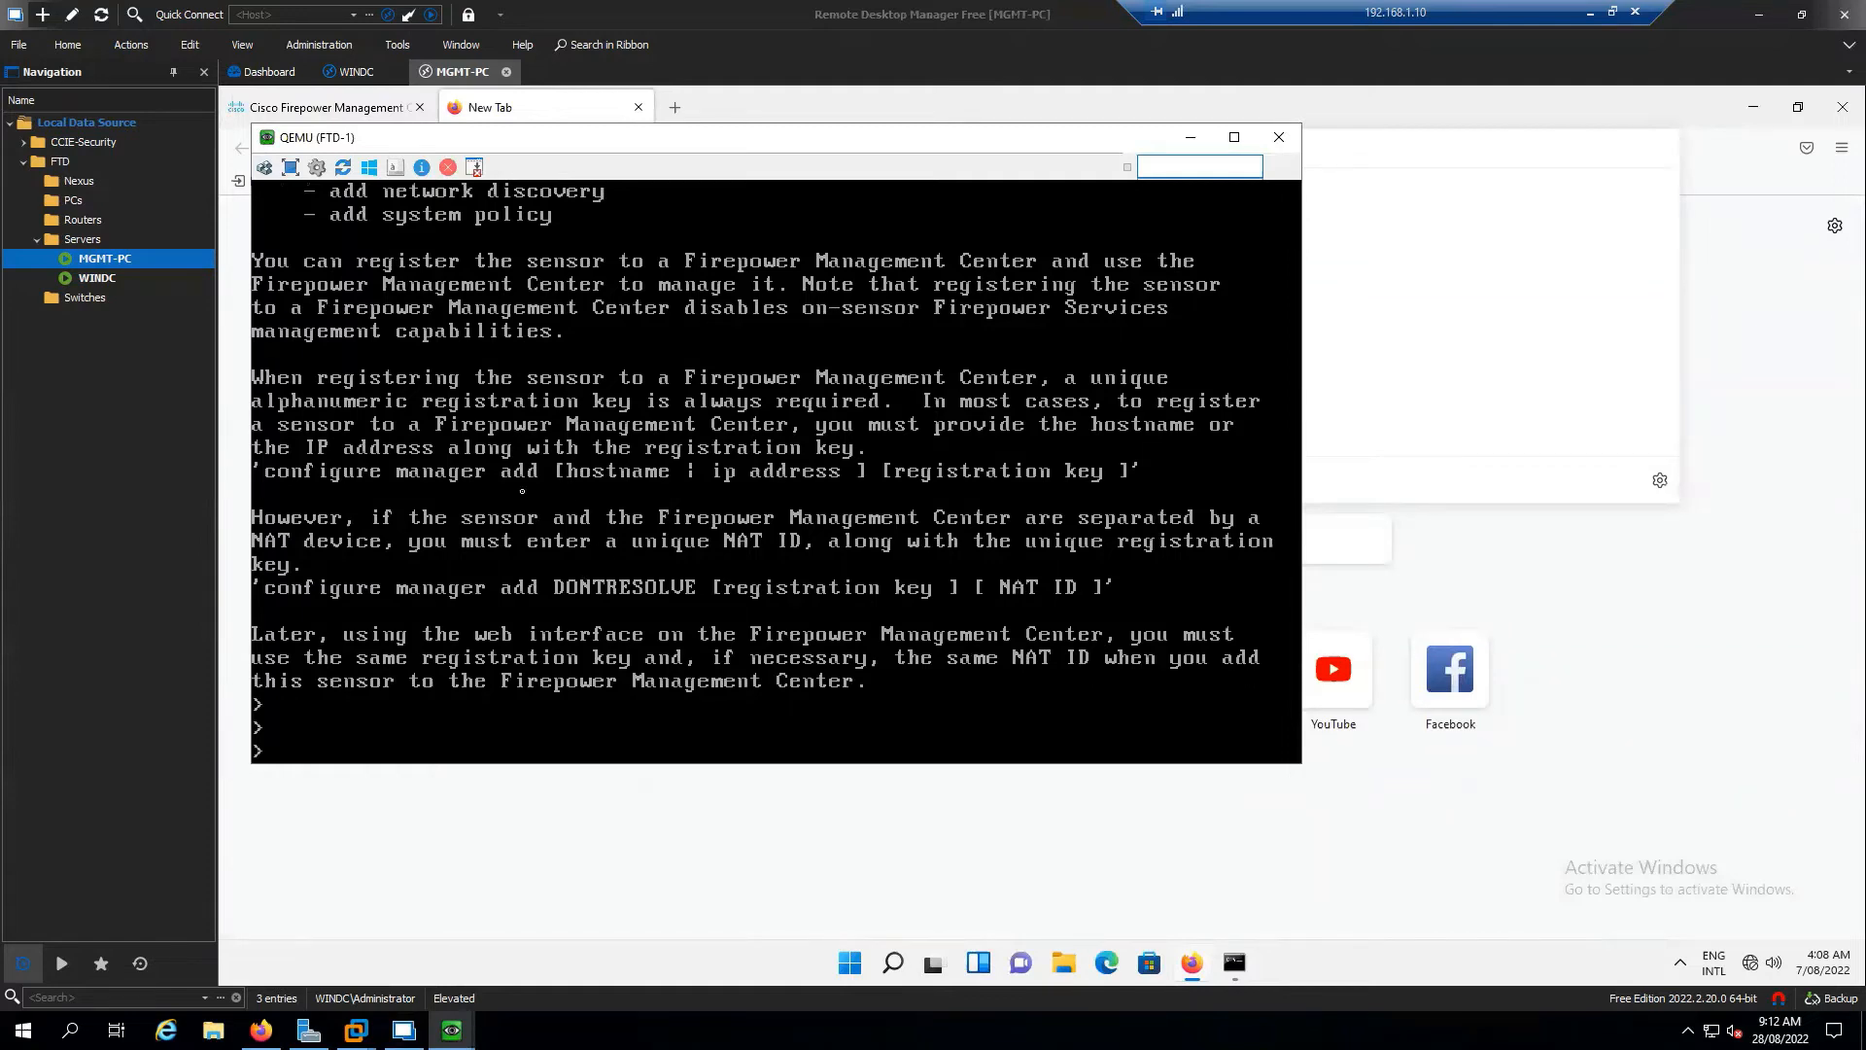
key(Return)
key(Return)
key(Return)
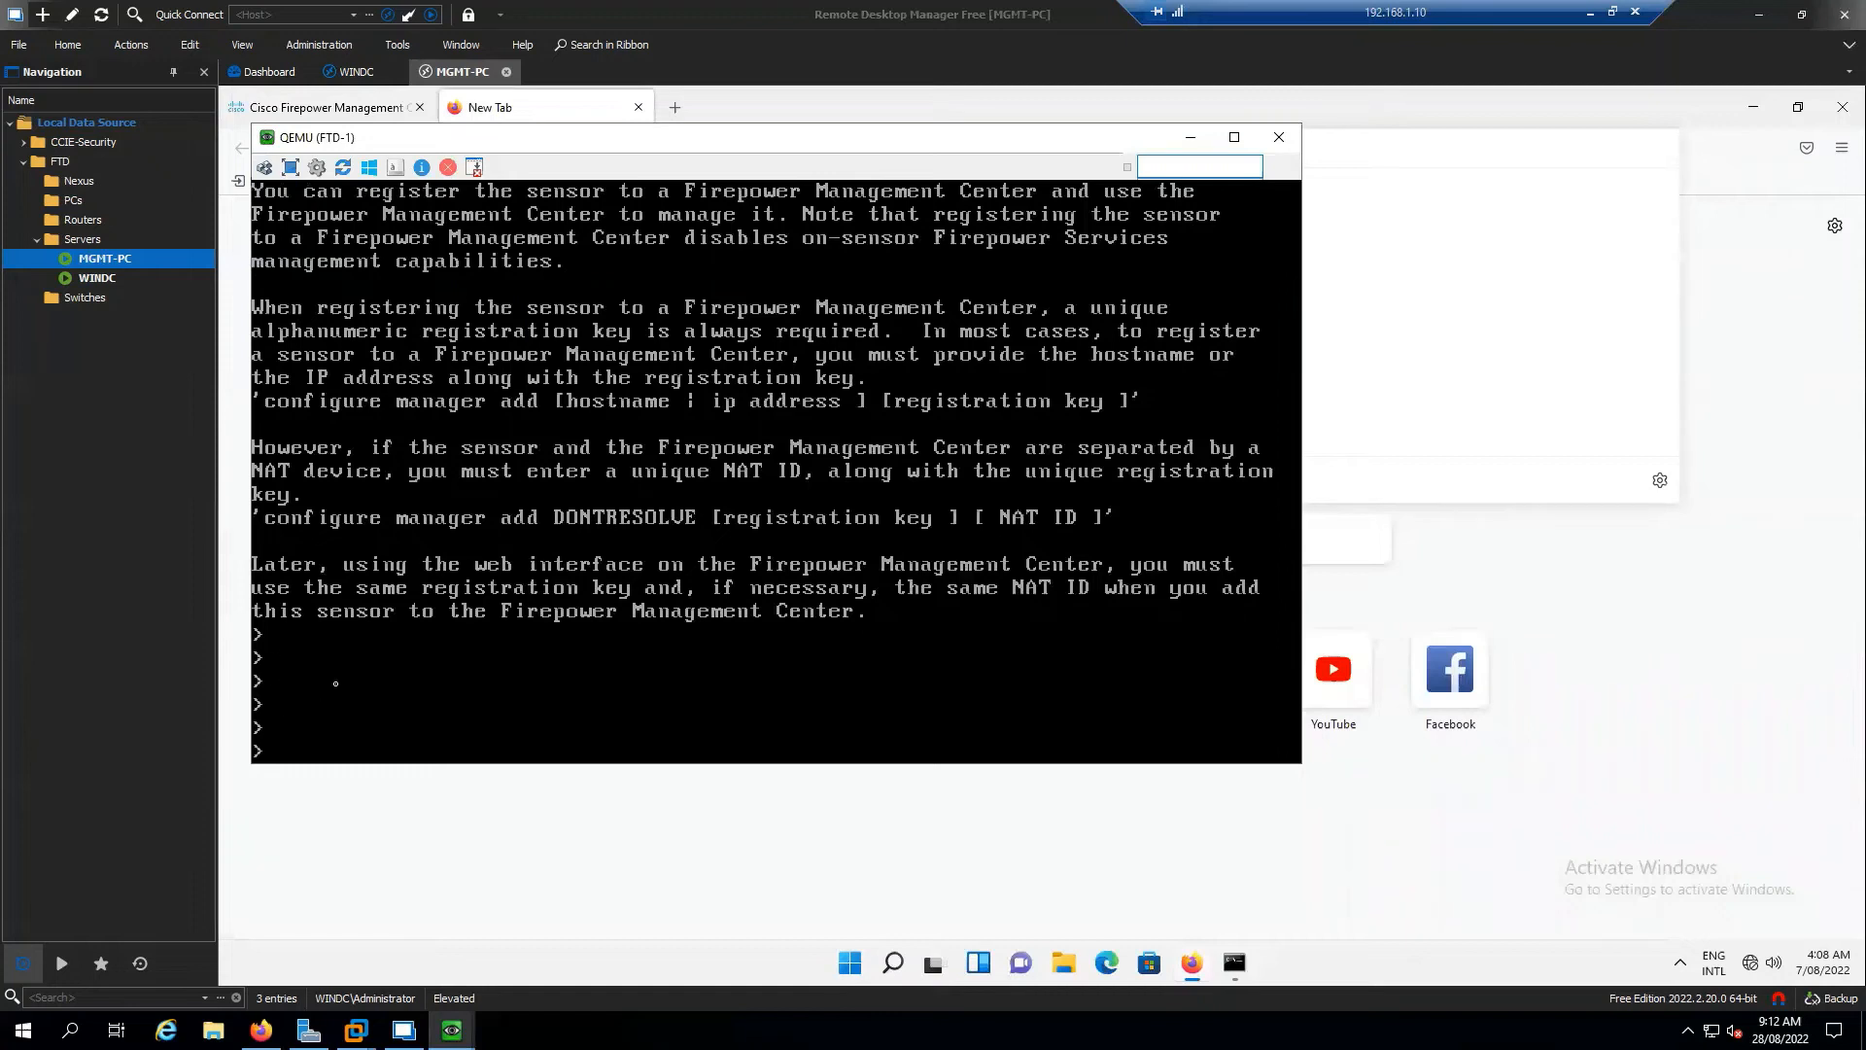
Run show network on FTD-1 to list ftd1.sysable.com, 172.16.1.19 and gateway 172.16.1.254
text(show network)
key(Return)
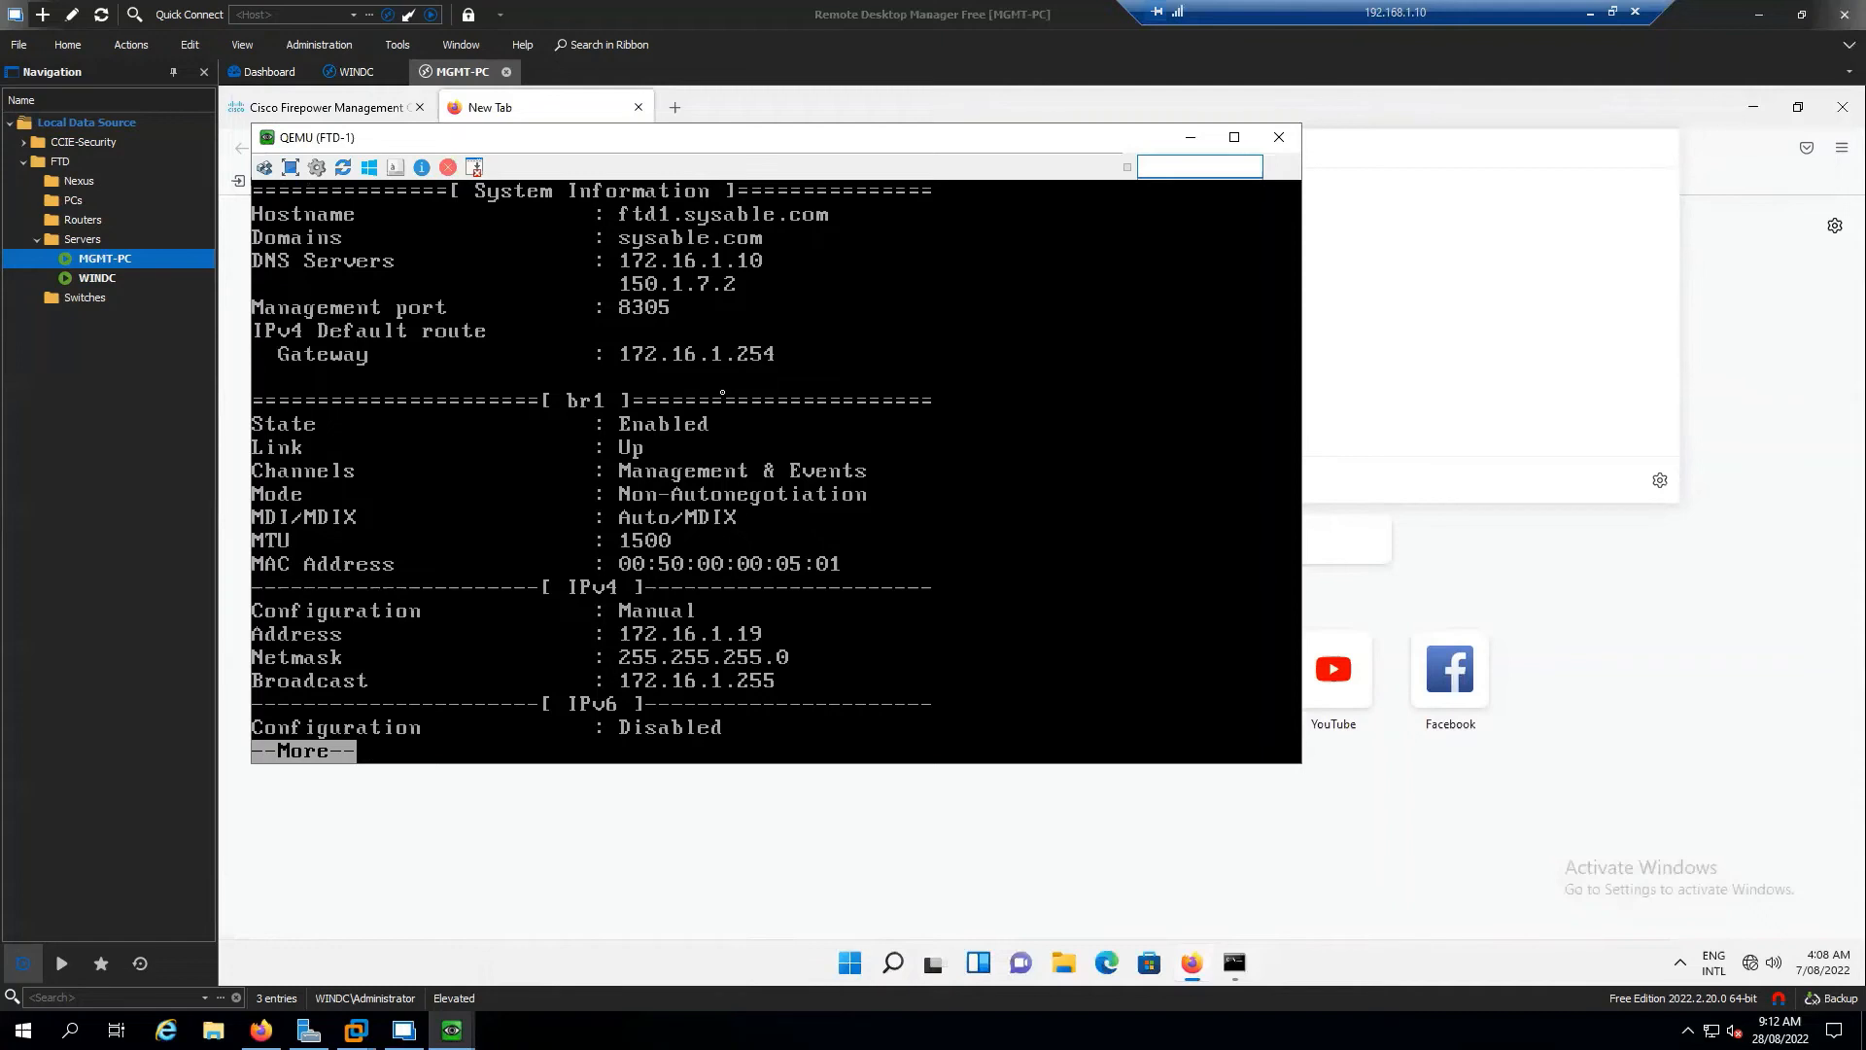
key(space)
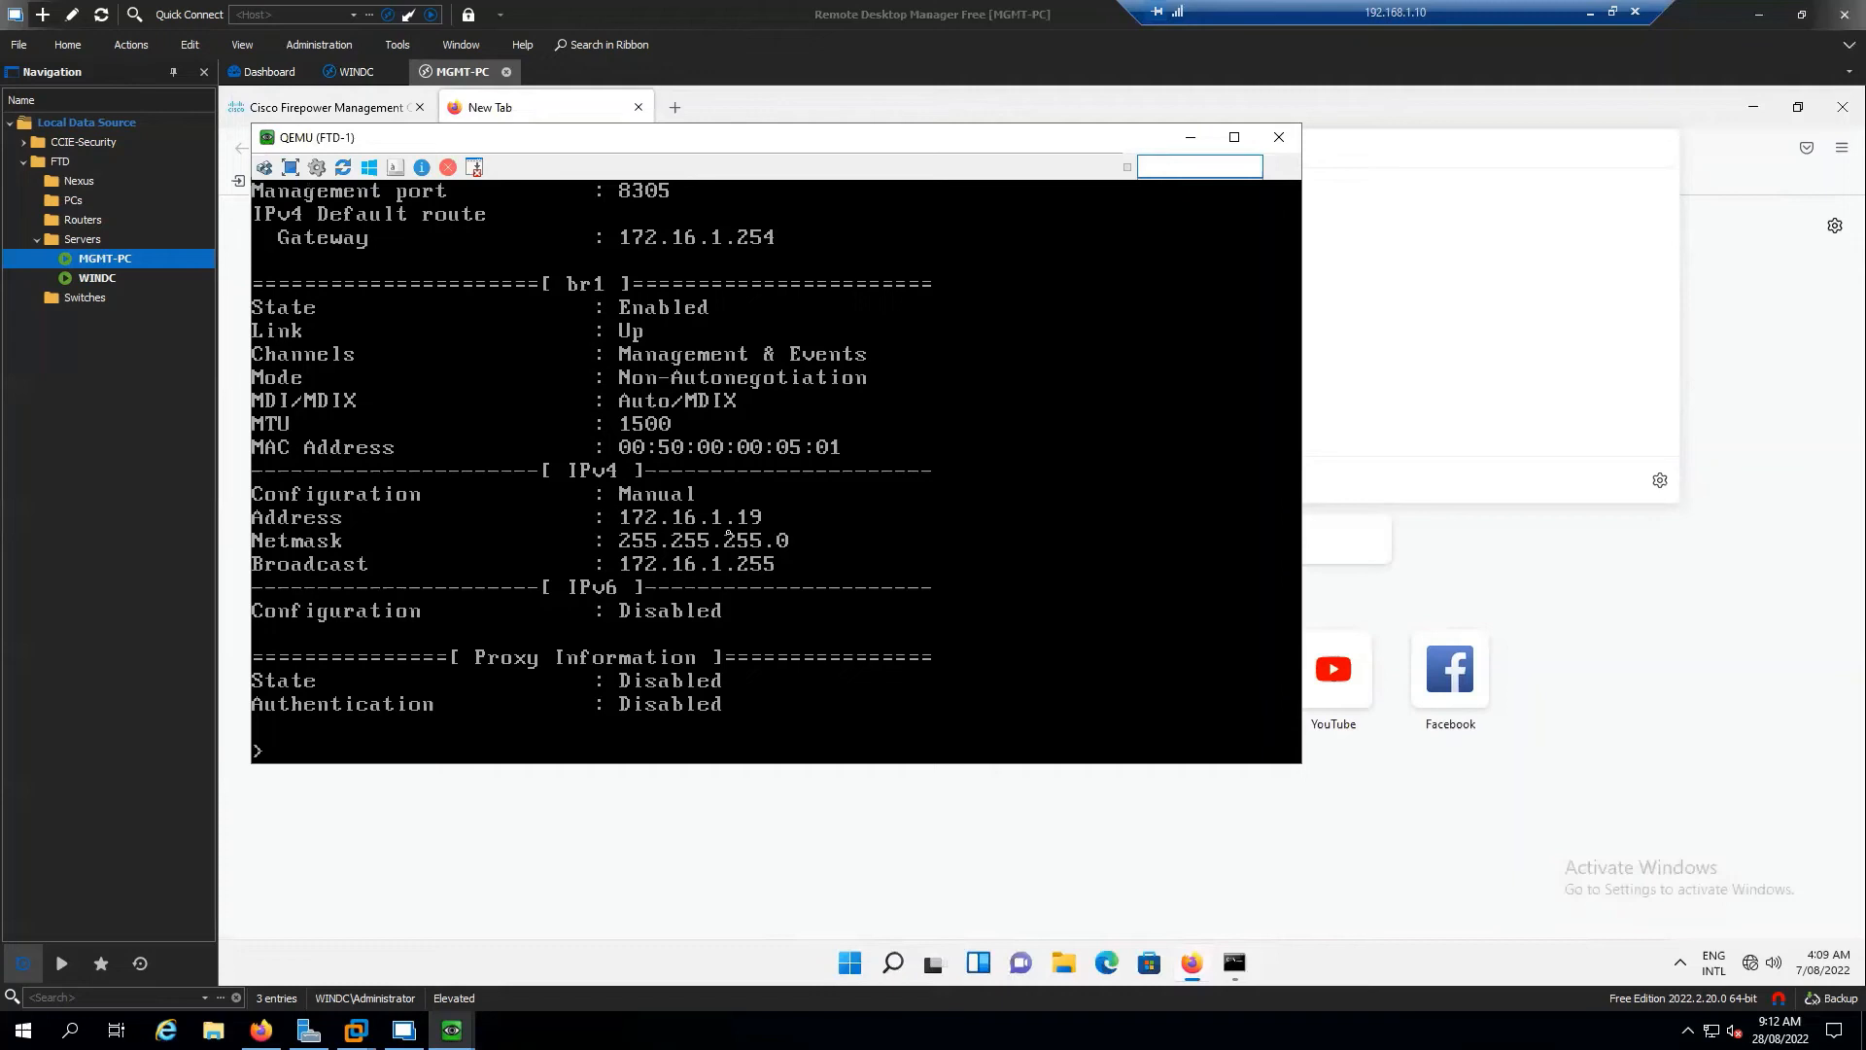
text(configure ip)
Display the help for configure network ipv4 manual: address, netmask and gateway arguments
key(BackSpace)
key(BackSpace)
key(question)
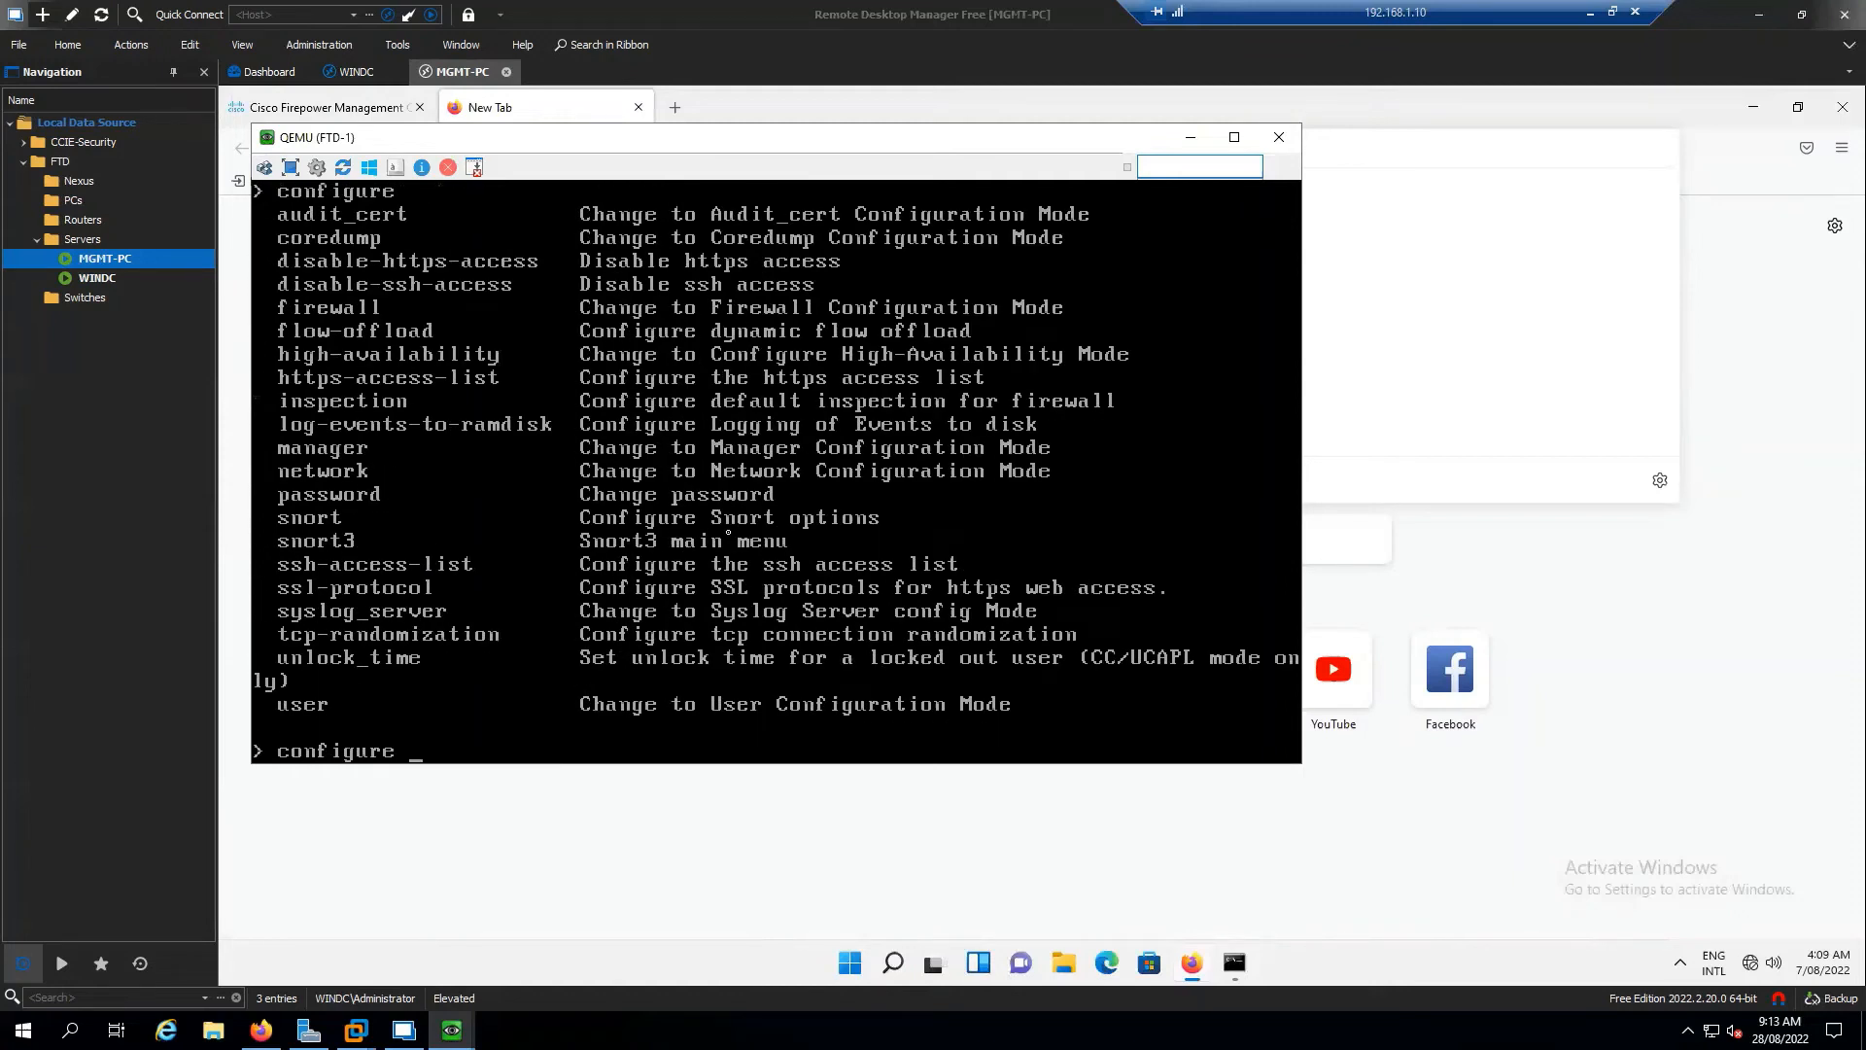
text(network)
key(question)
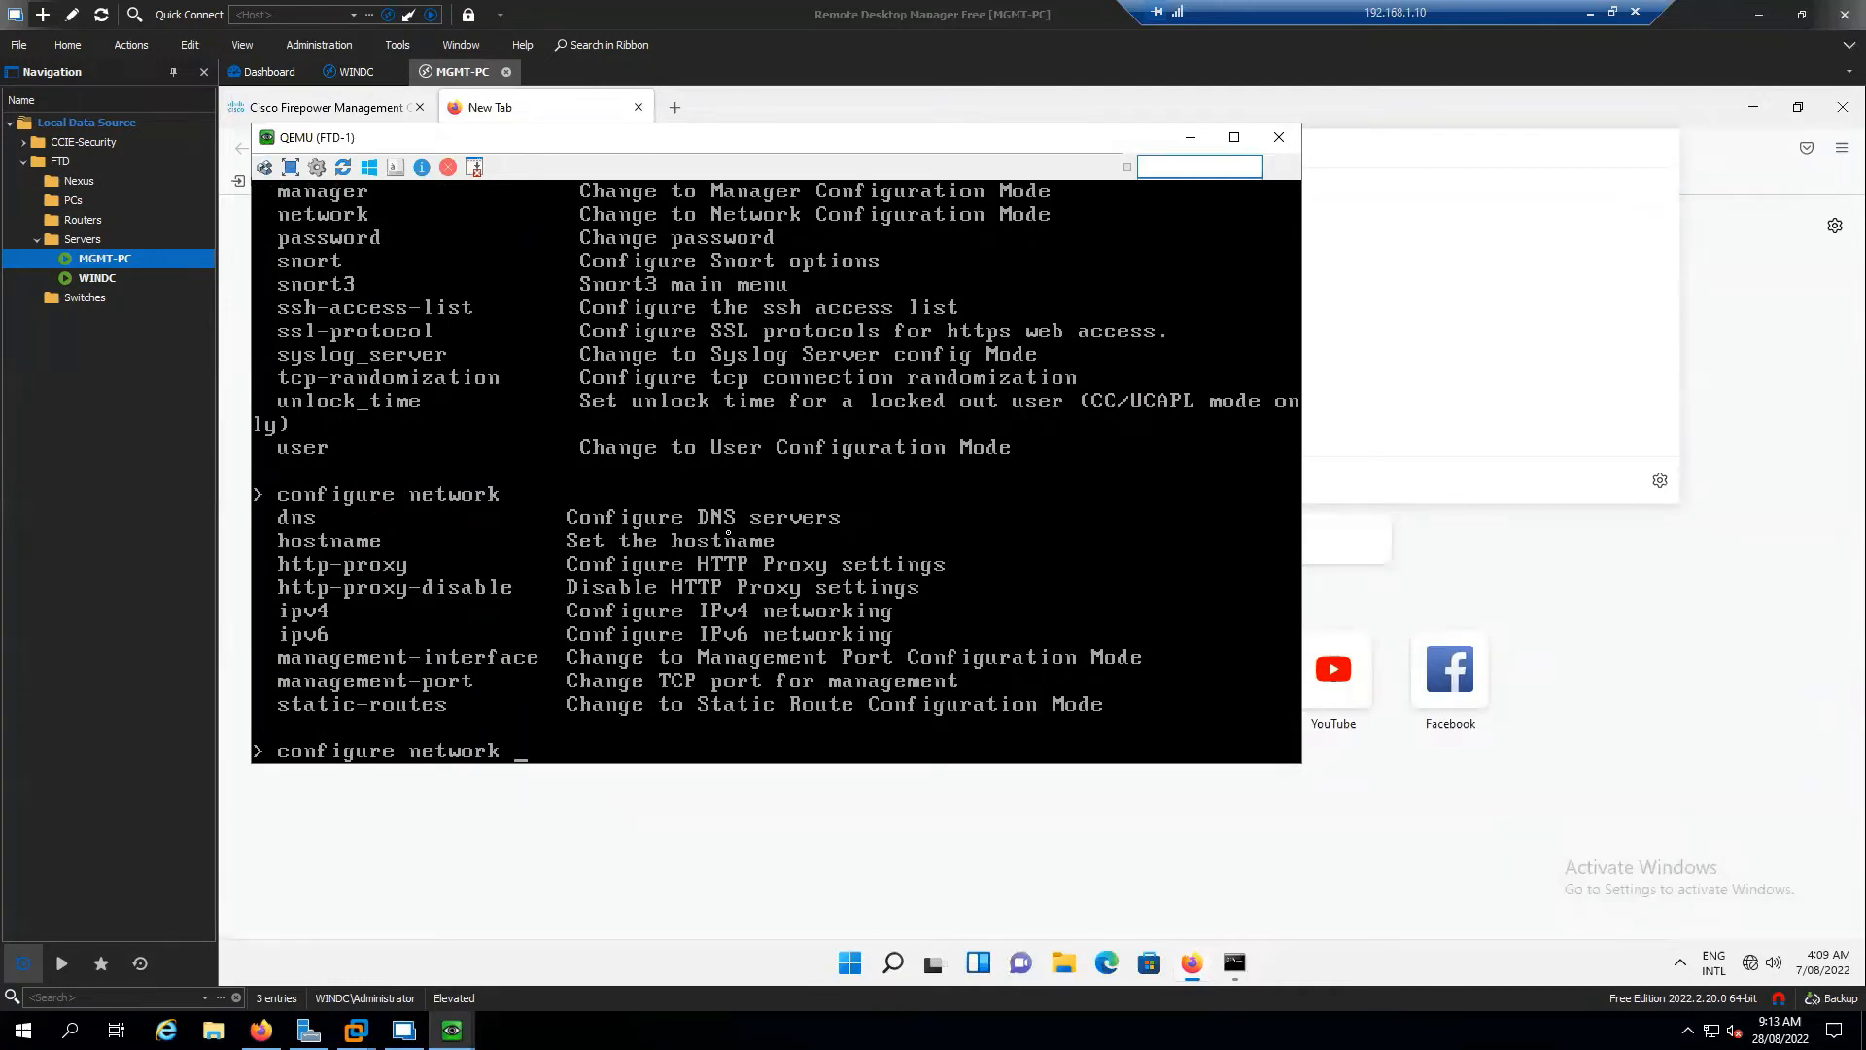
text(o)
key(BackSpace)
key(BackSpace)
text(ip)
key(Tab)
text(v)
key(Tab)
text(4)
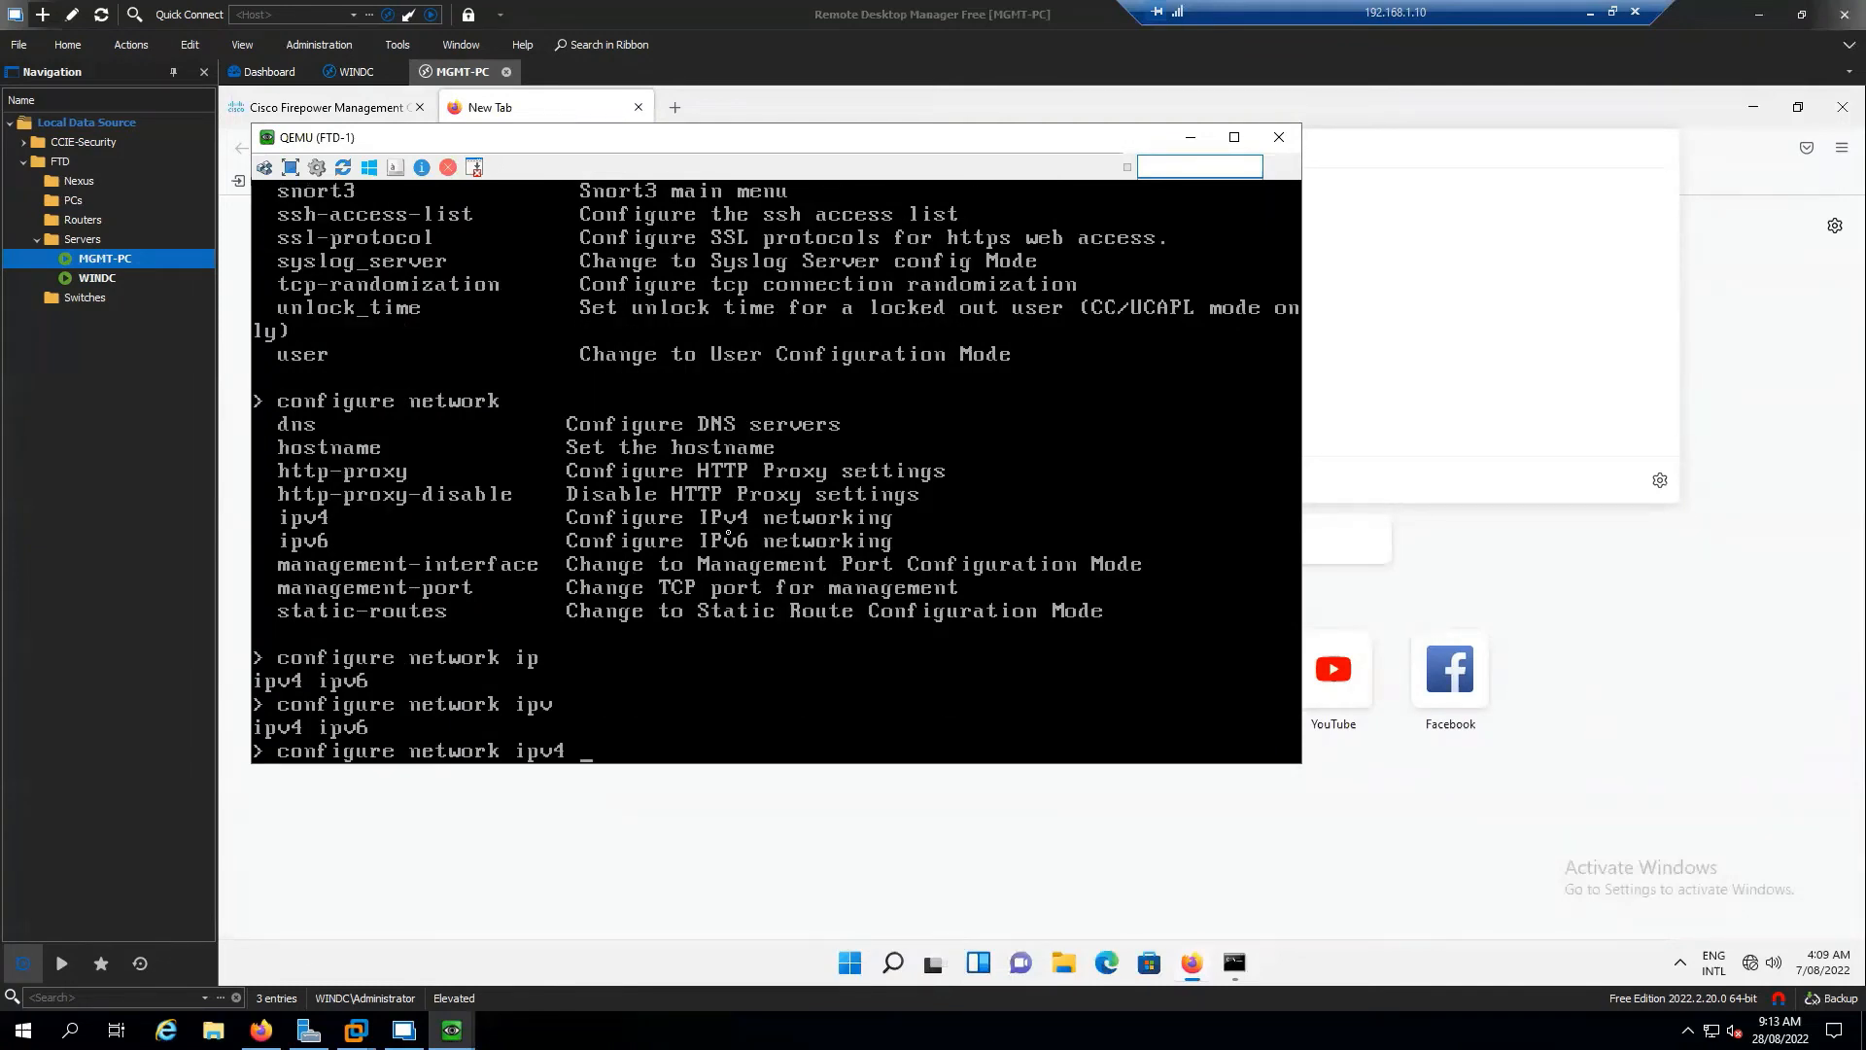
text( ?)
text(man)
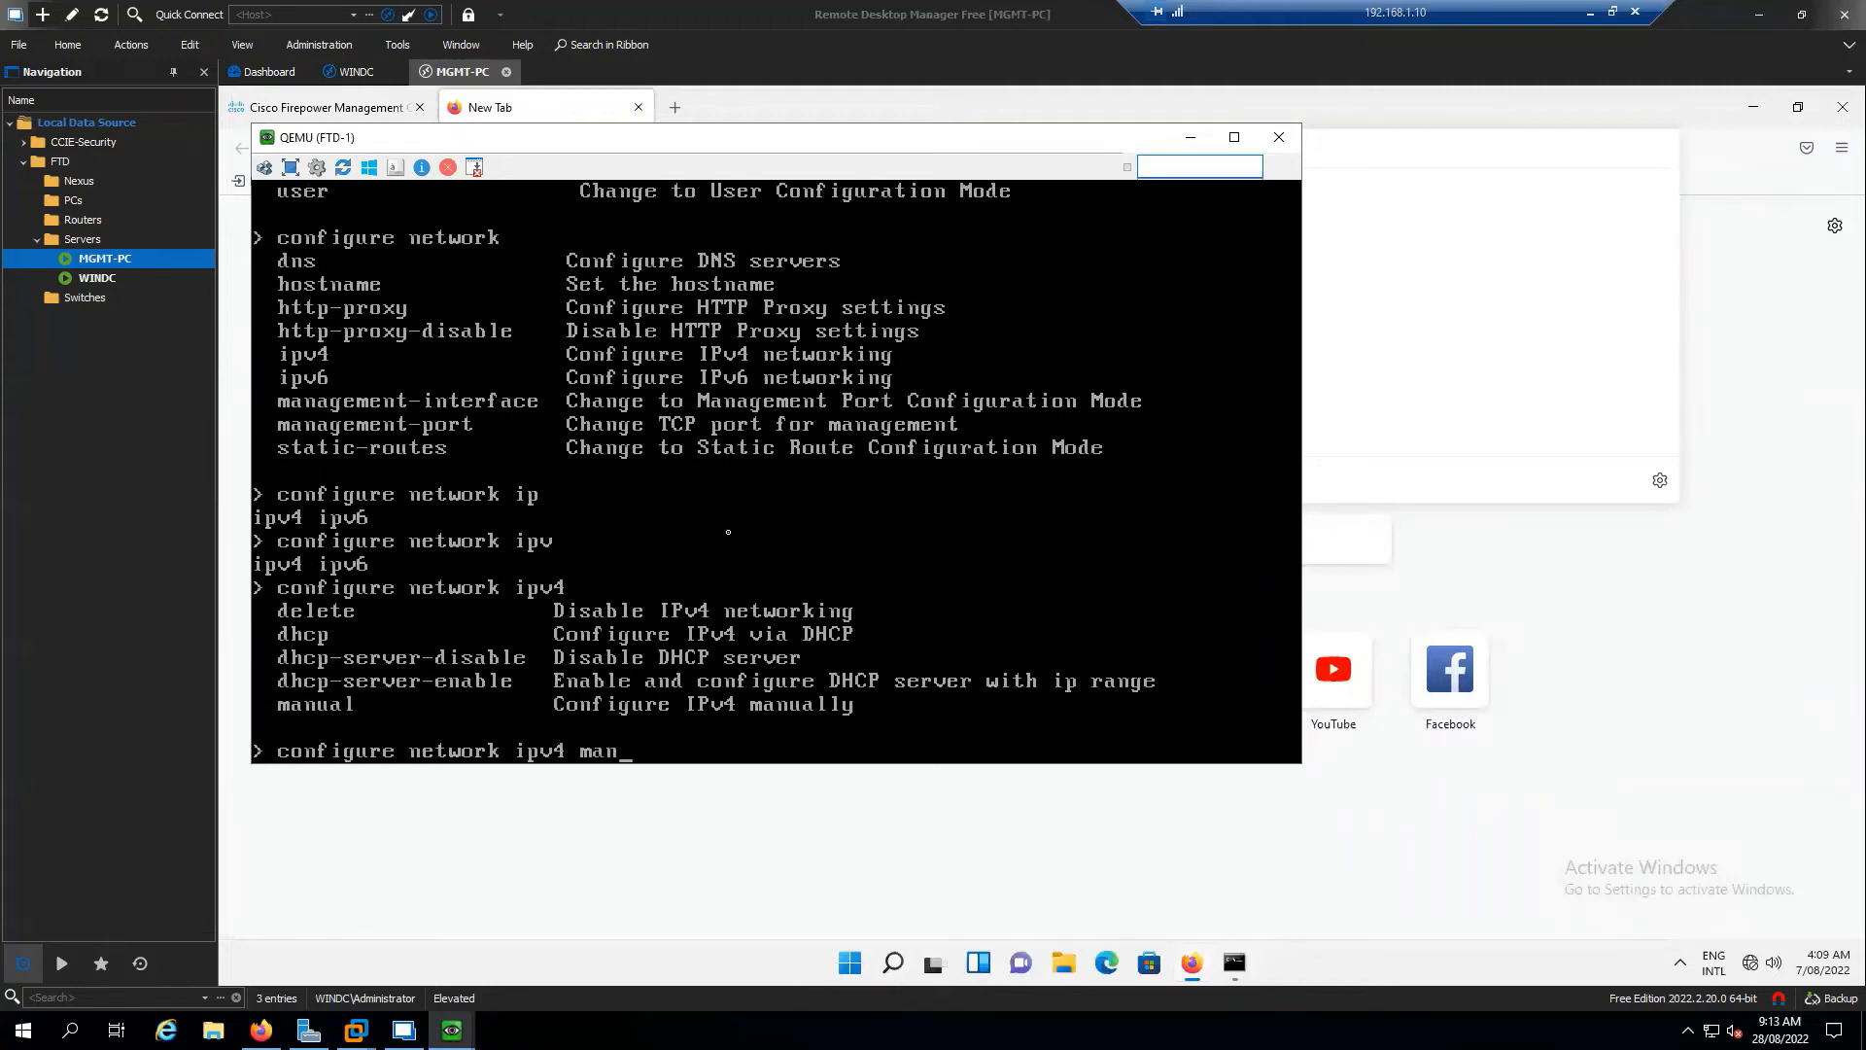
key(Tab)
text(?)
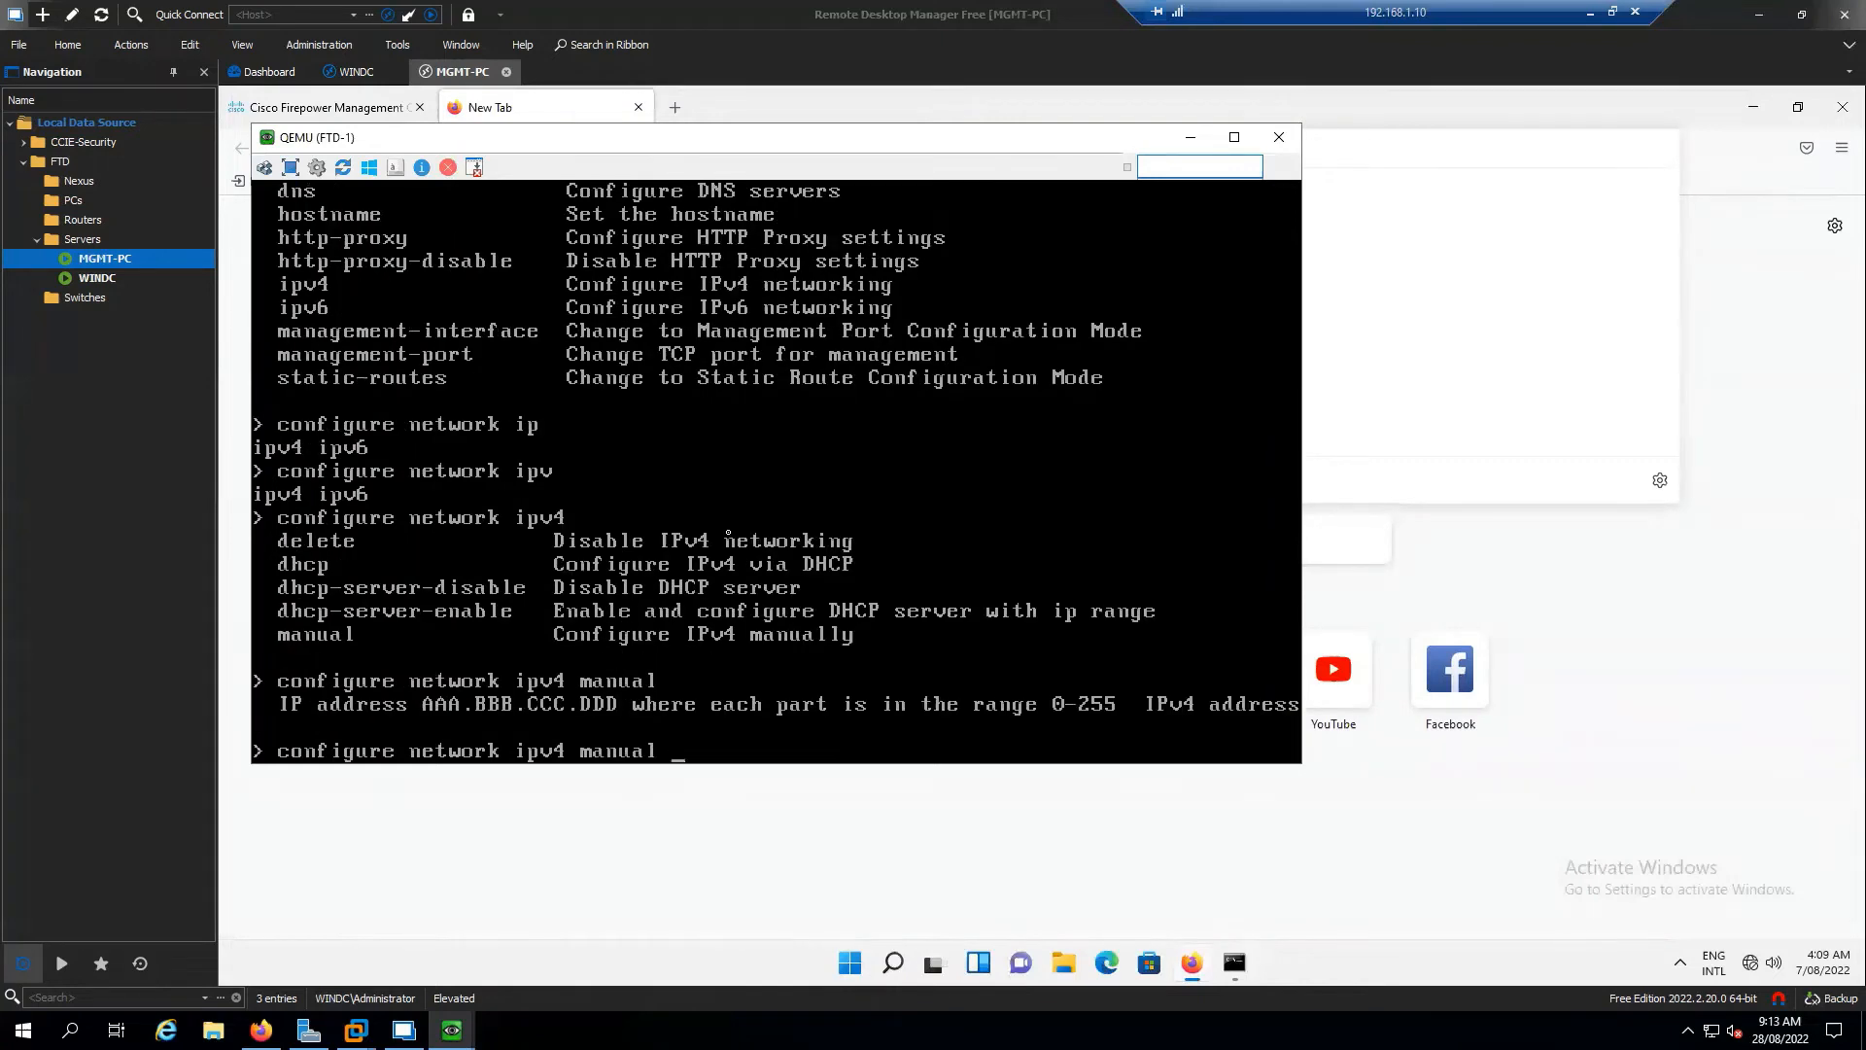
text(172.16.1.)
text(16)
text( ?)
text(255)
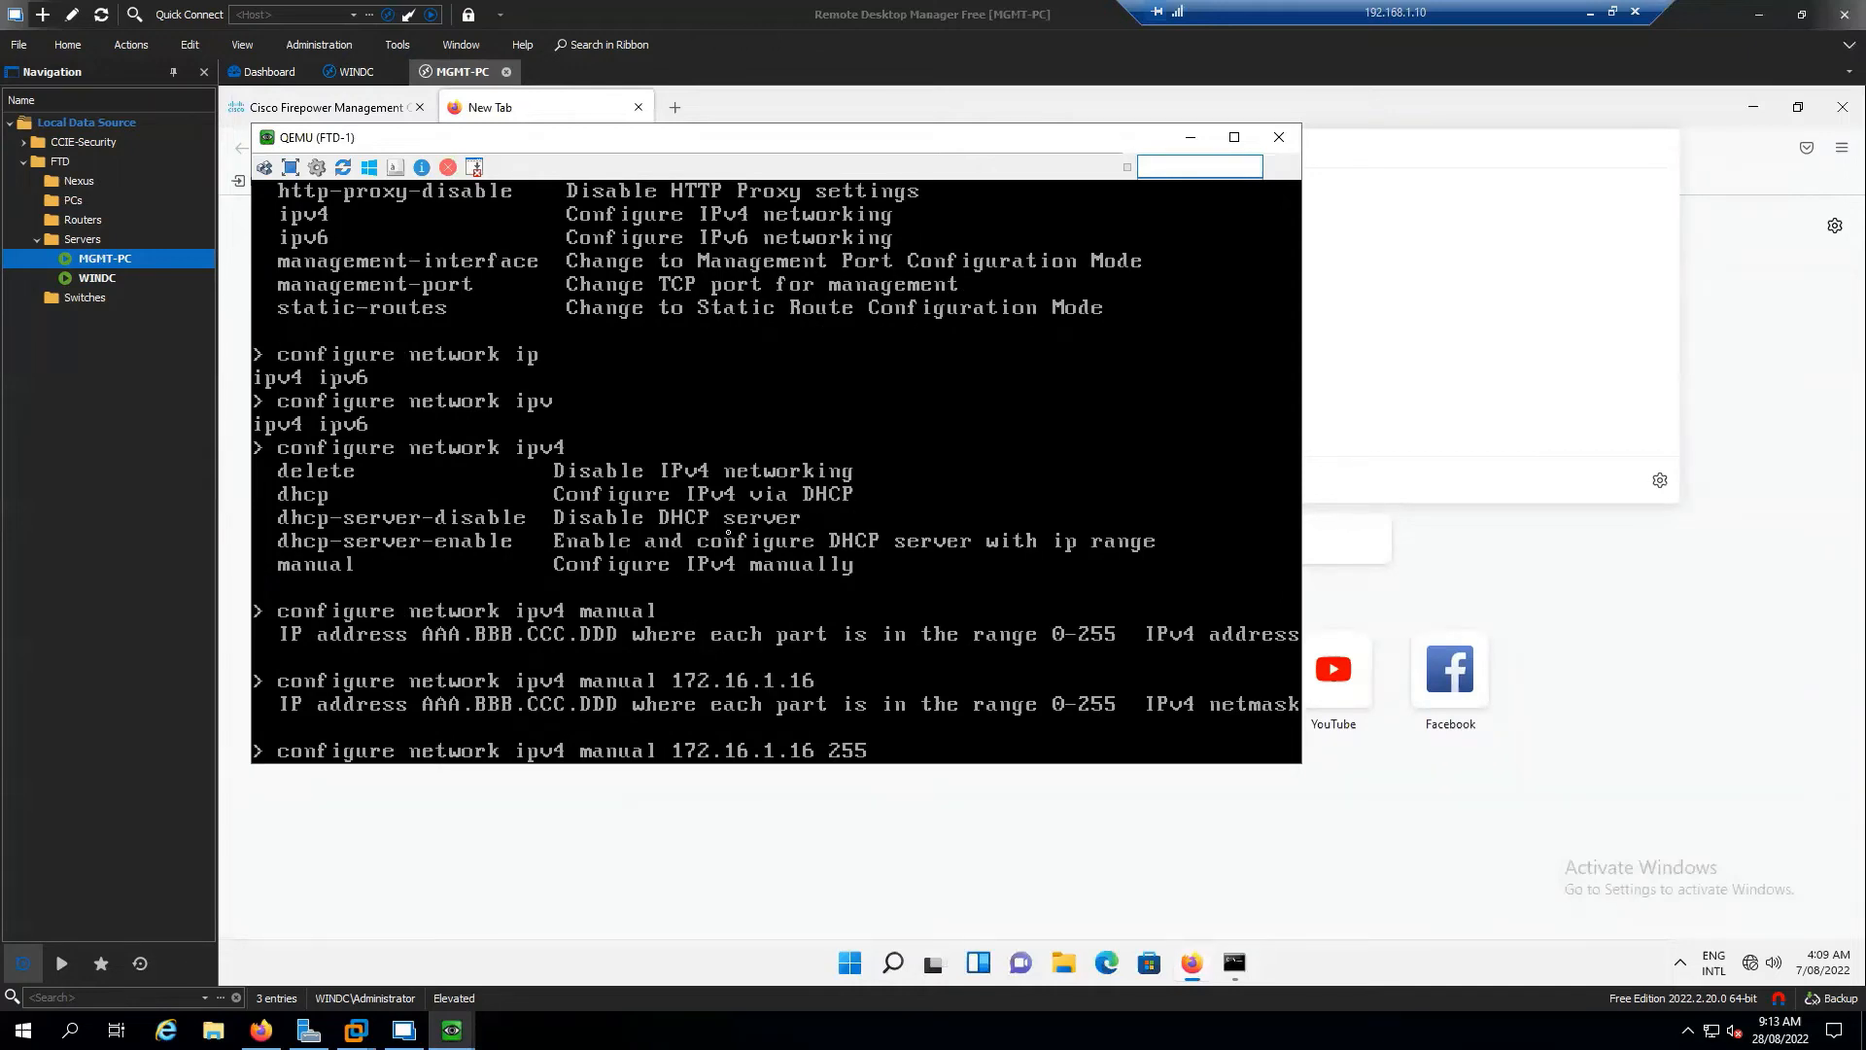
text(.255.255.0)
text( ?)
text(172.16.1.)
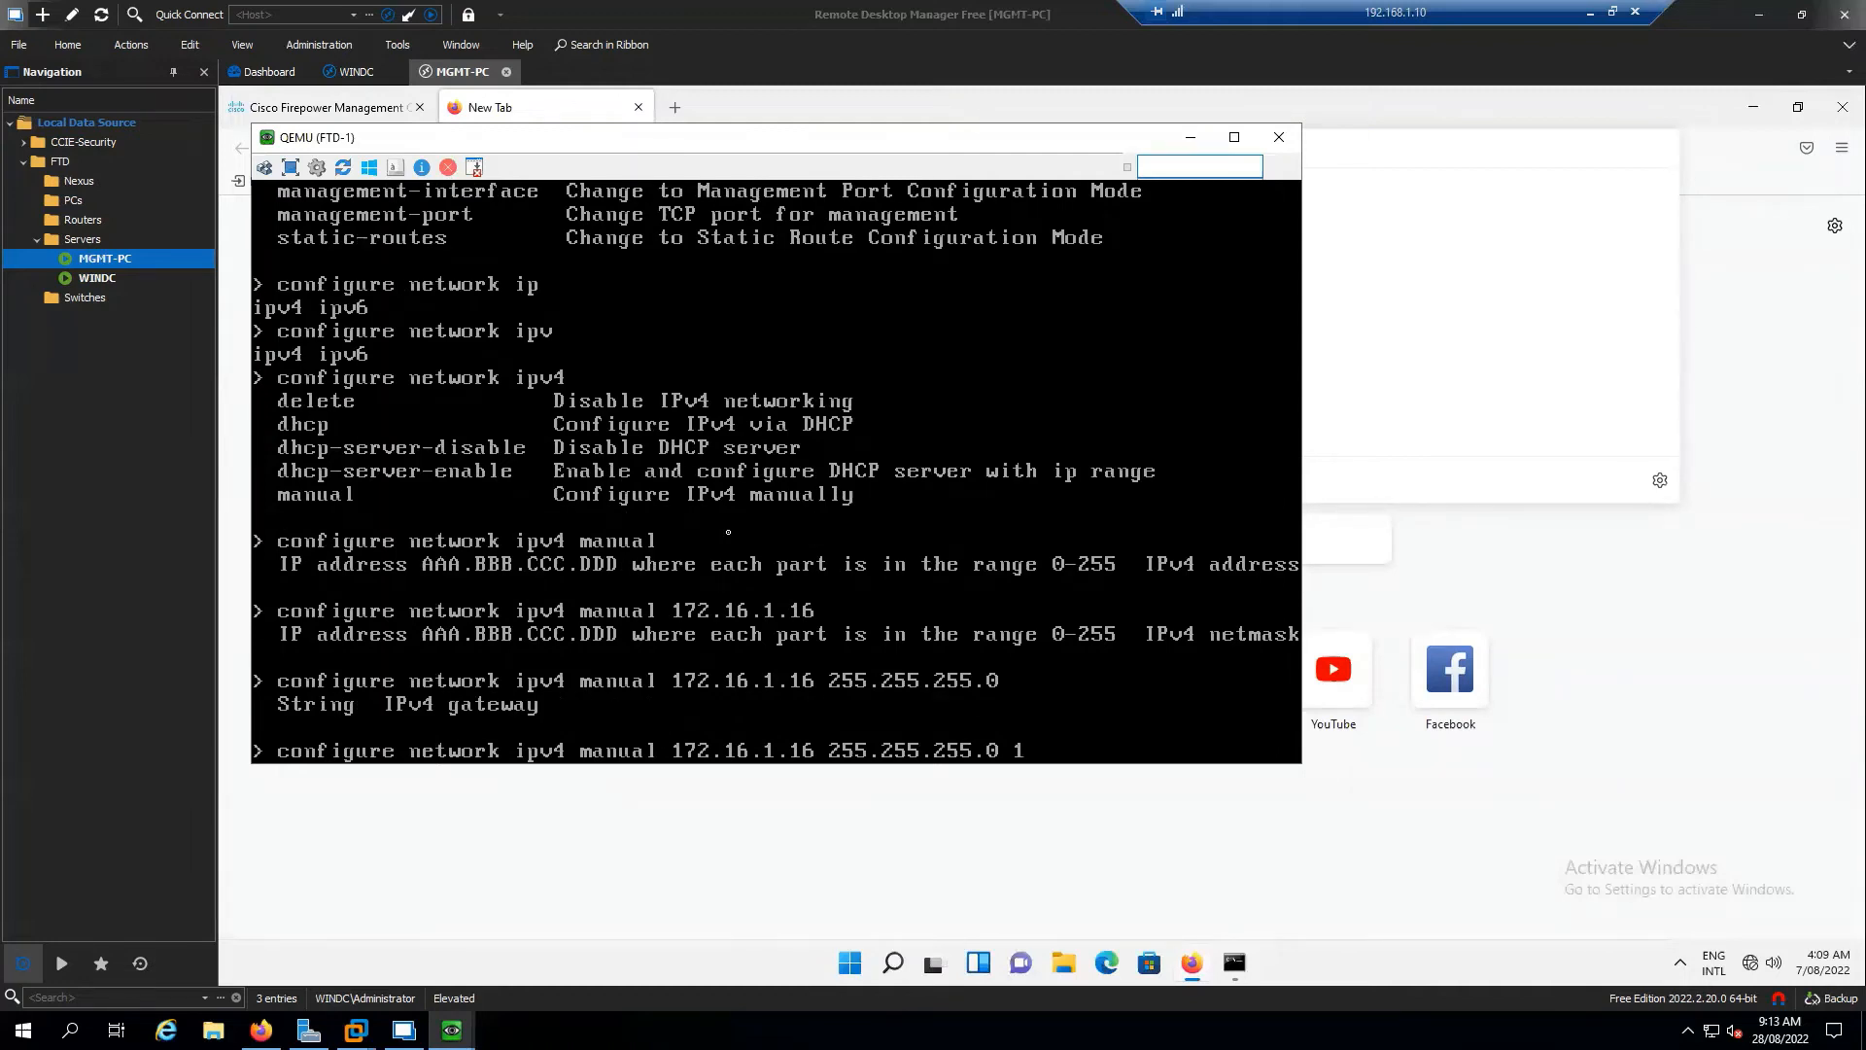
text(254)
Underline the command, erase it unsubmitted, check configure h options, and clear the prompt
drag(278, 735, 1166, 731)
key(BackSpace)
key(BackSpace)
key(BackSpace)
key(BackSpace)
key(BackSpace)
key(BackSpace)
key(BackSpace)
key(BackSpace)
key(BackSpace)
key(BackSpace)
key(BackSpace)
key(BackSpace)
key(BackSpace)
key(BackSpace)
key(BackSpace)
key(BackSpace)
key(BackSpace)
key(BackSpace)
key(BackSpace)
key(BackSpace)
key(BackSpace)
key(BackSpace)
key(BackSpace)
key(BackSpace)
key(BackSpace)
key(BackSpace)
key(BackSpace)
key(BackSpace)
key(BackSpace)
key(BackSpace)
key(BackSpace)
key(BackSpace)
key(BackSpace)
key(BackSpace)
key(BackSpace)
key(BackSpace)
key(BackSpace)
key(BackSpace)
key(BackSpace)
key(BackSpace)
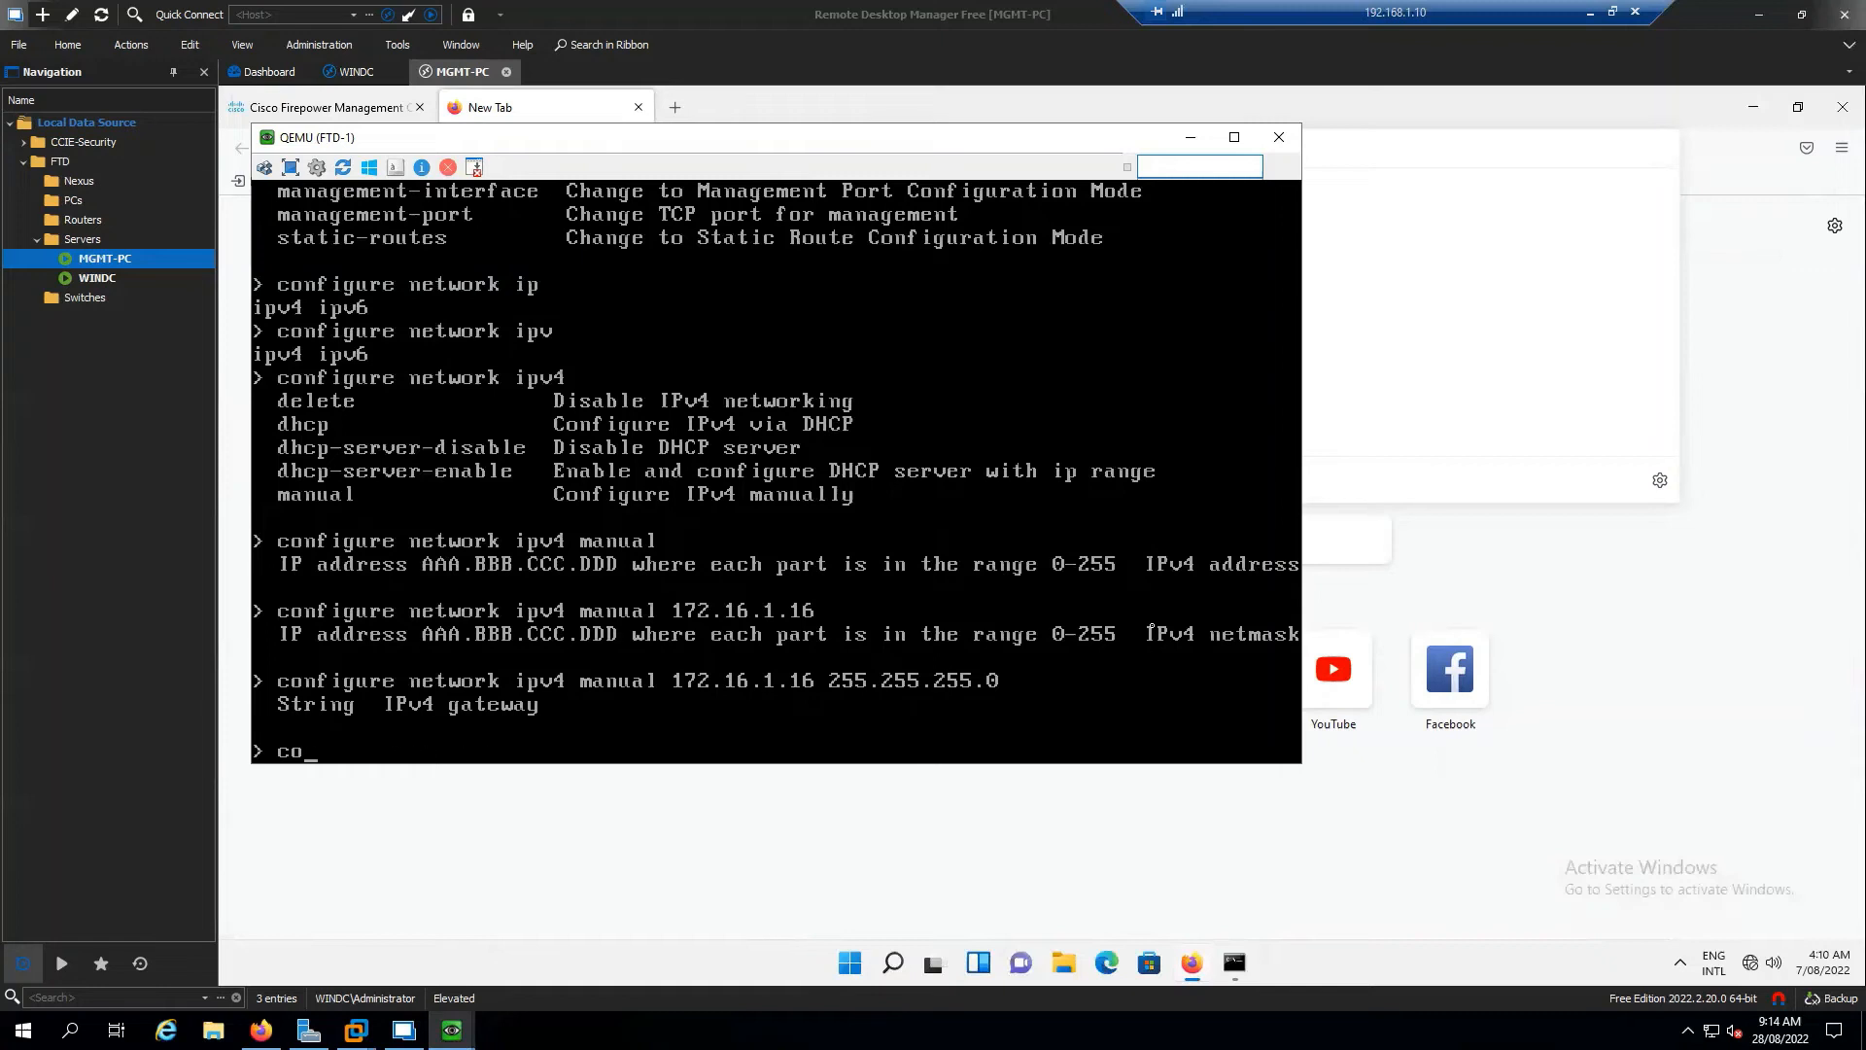
text(http)
key(BackSpace)
key(BackSpace)
key(BackSpace)
key(BackSpace)
text(configure h)
key(Tab)
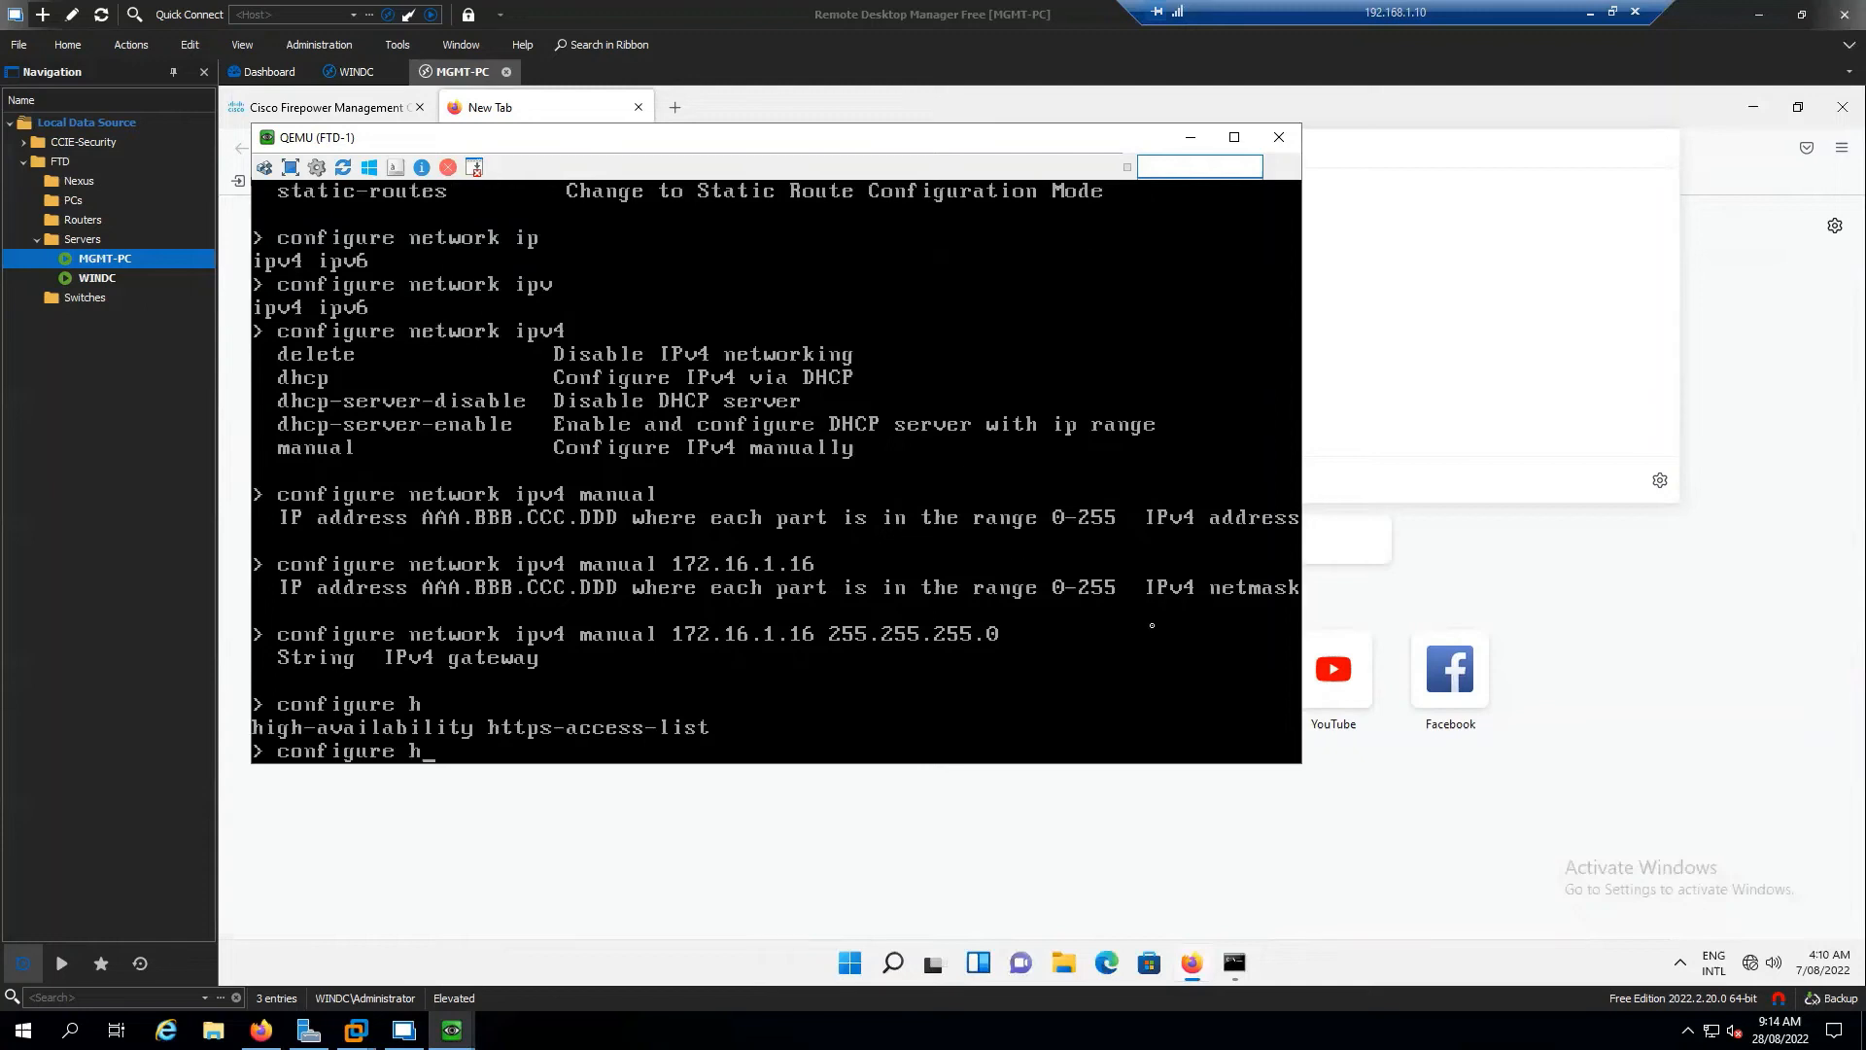
key(BackSpace)
key(BackSpace)
key(BackSpace)
key(BackSpace)
key(BackSpace)
key(BackSpace)
key(BackSpace)
key(BackSpace)
key(BackSpace)
key(BackSpace)
key(BackSpace)
text(hhtpser)
key(BackSpace)
key(BackSpace)
key(BackSpace)
key(BackSpace)
click(834, 836)
click(624, 147)
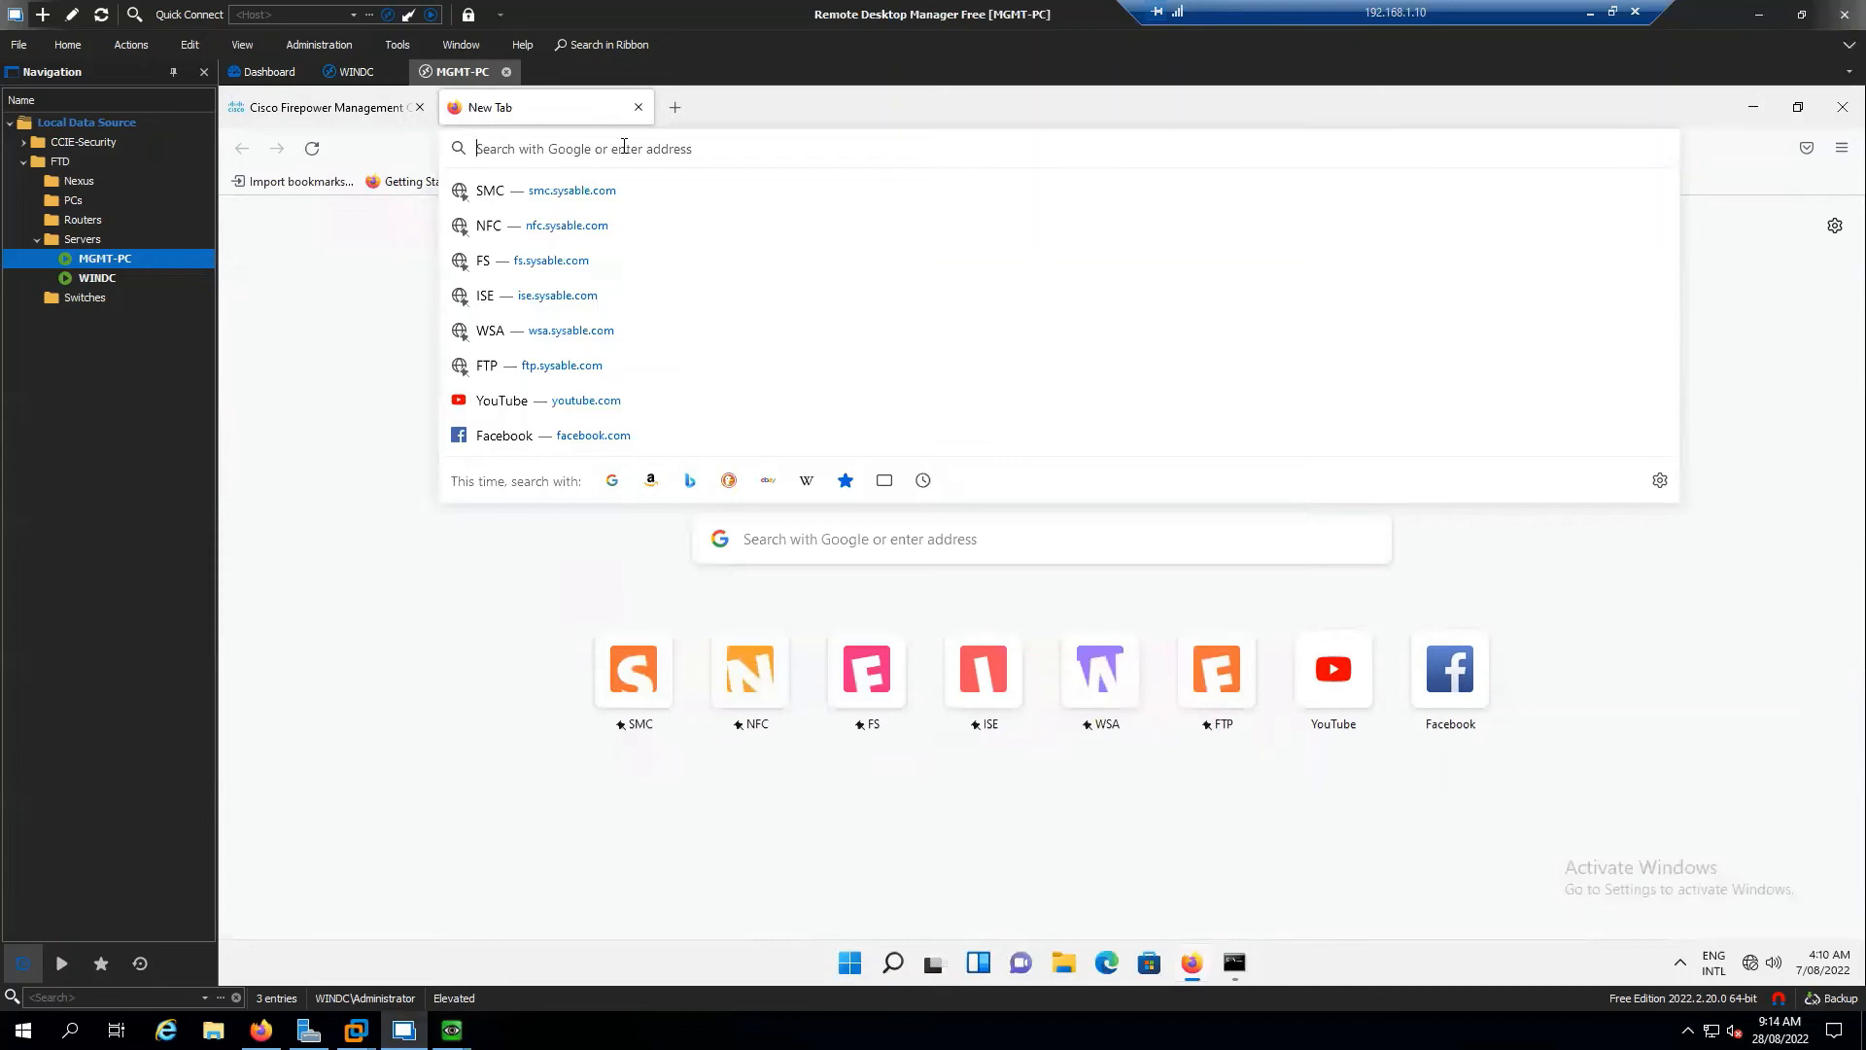
text(https)
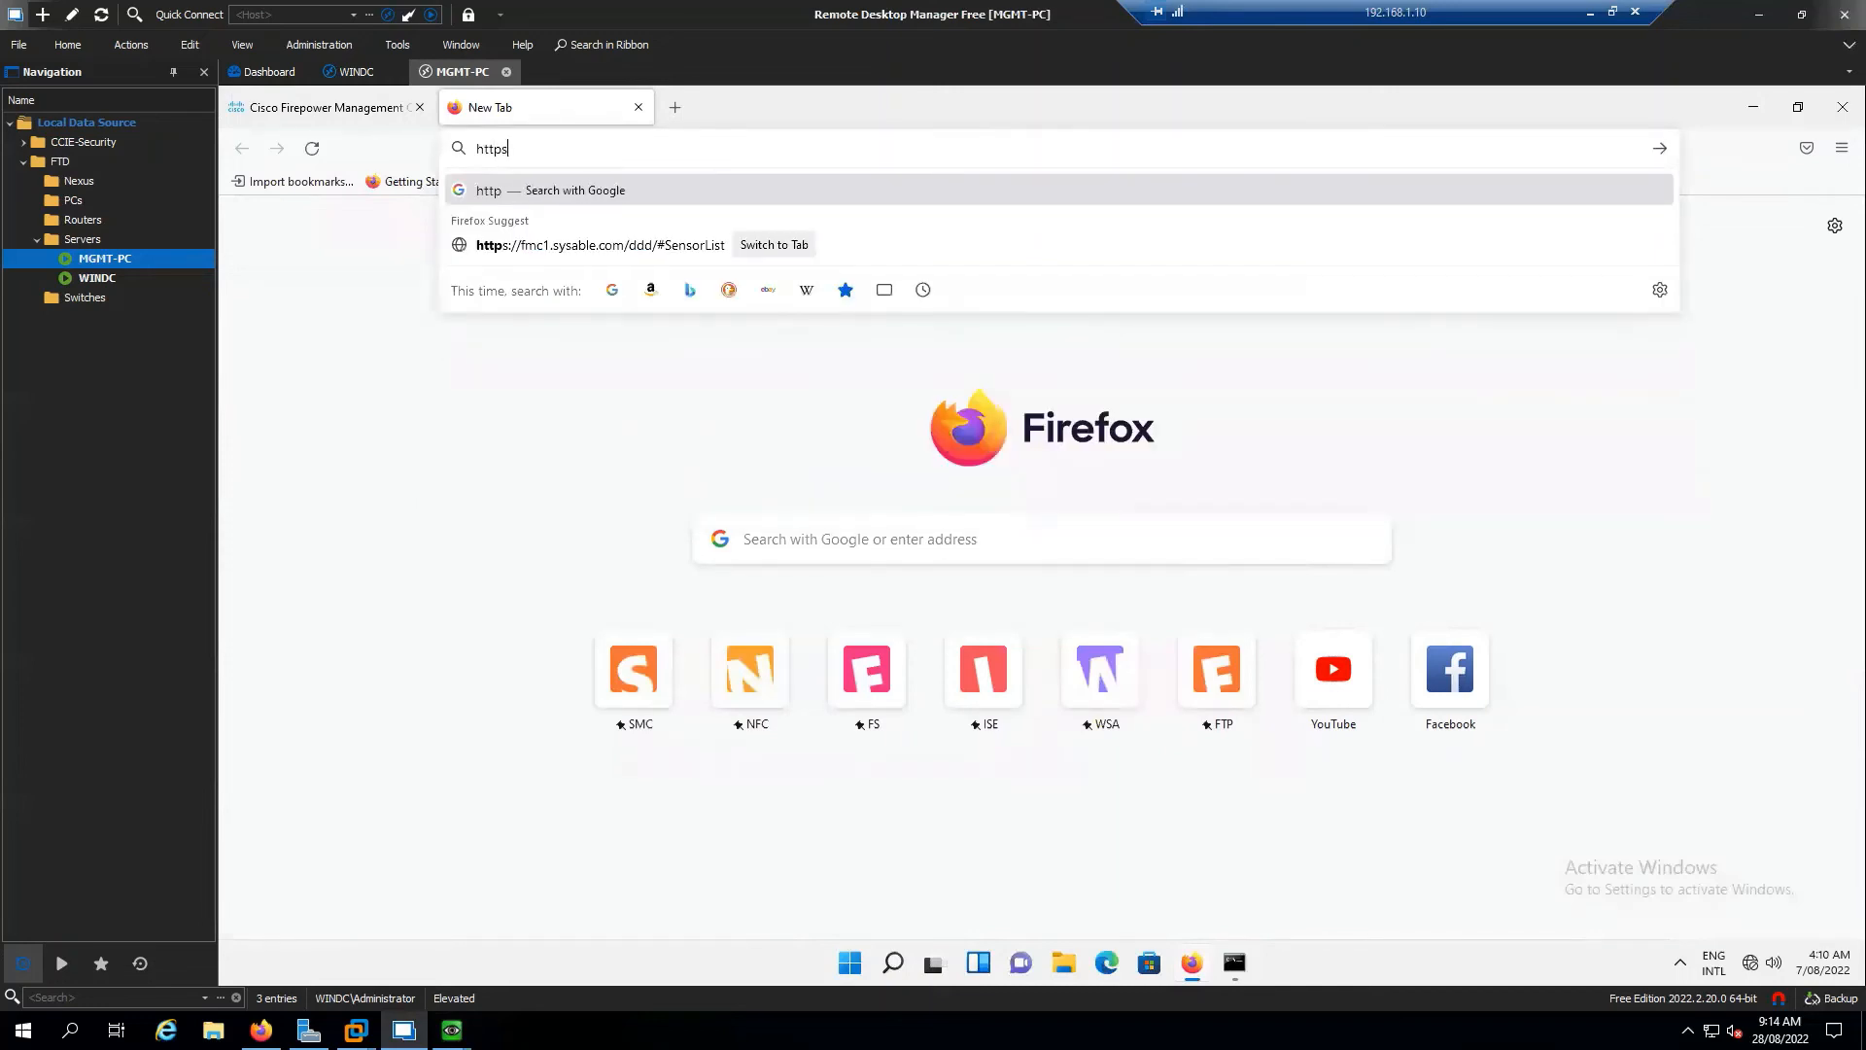
text(://ftd)
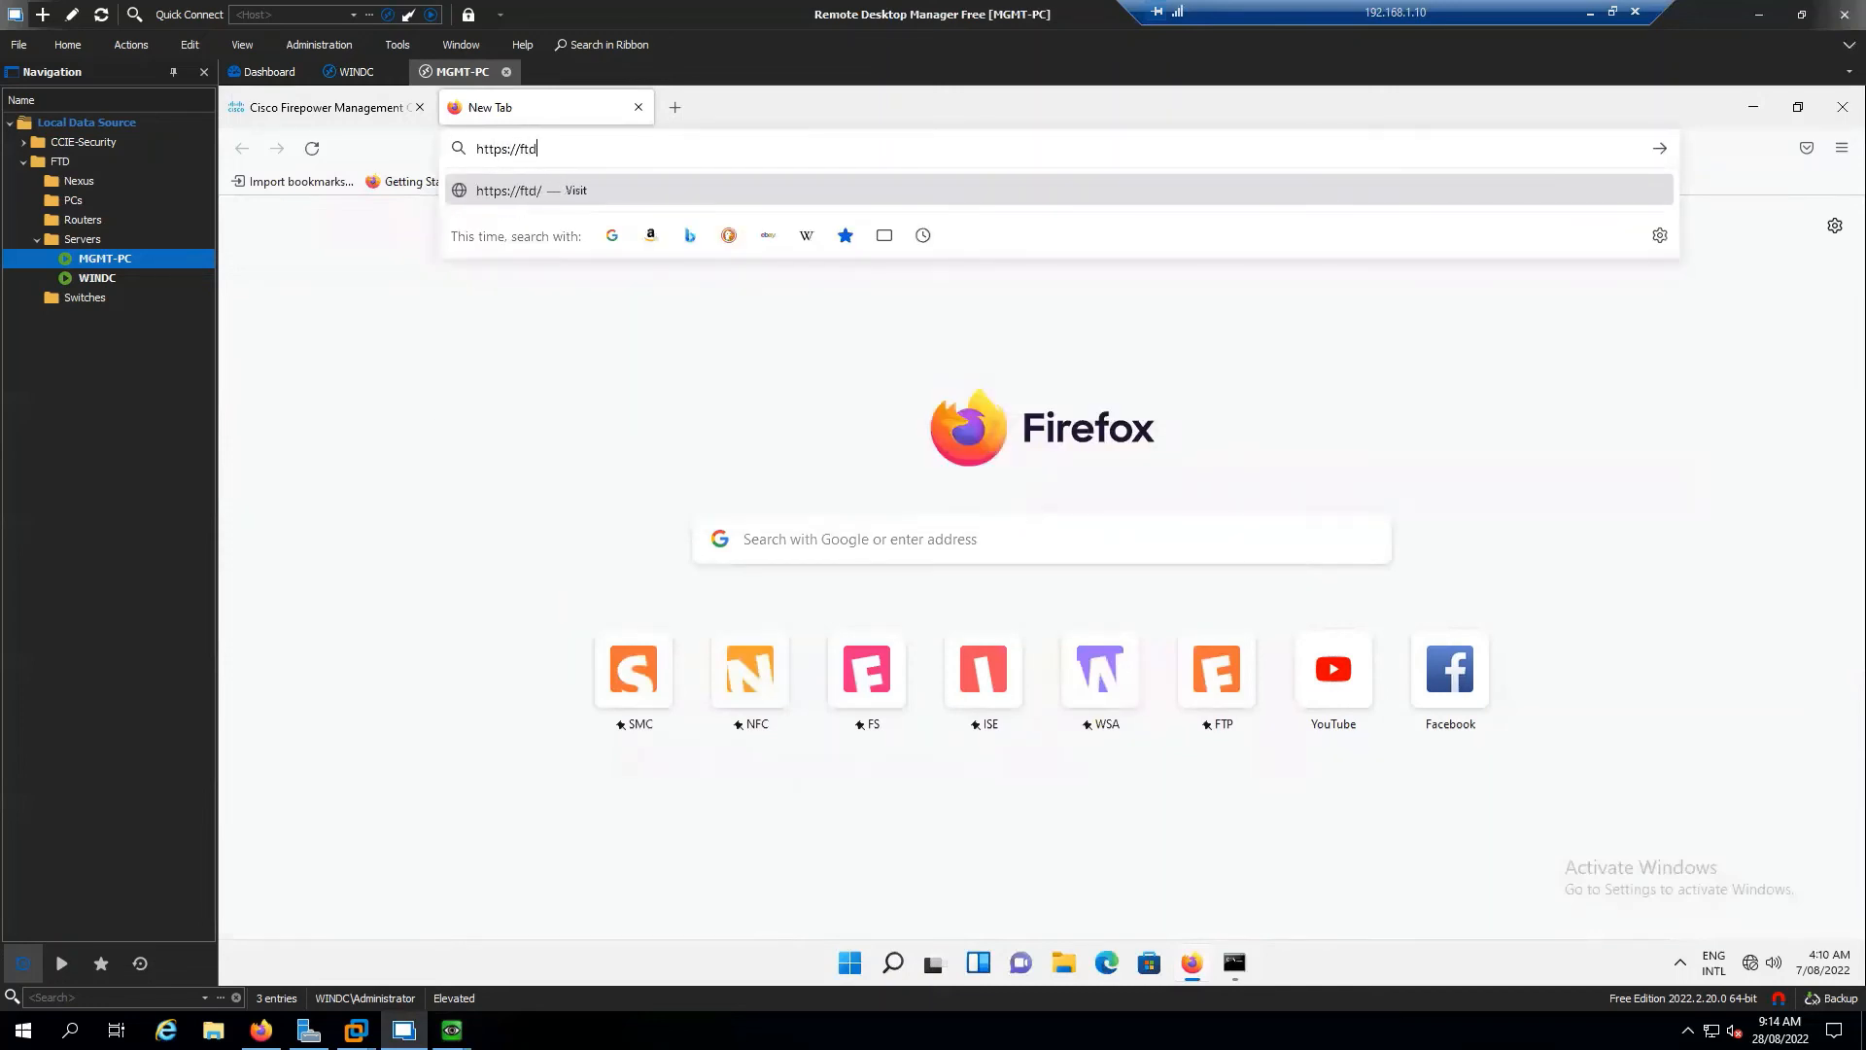
text(1.sysable.com)
key(Return)
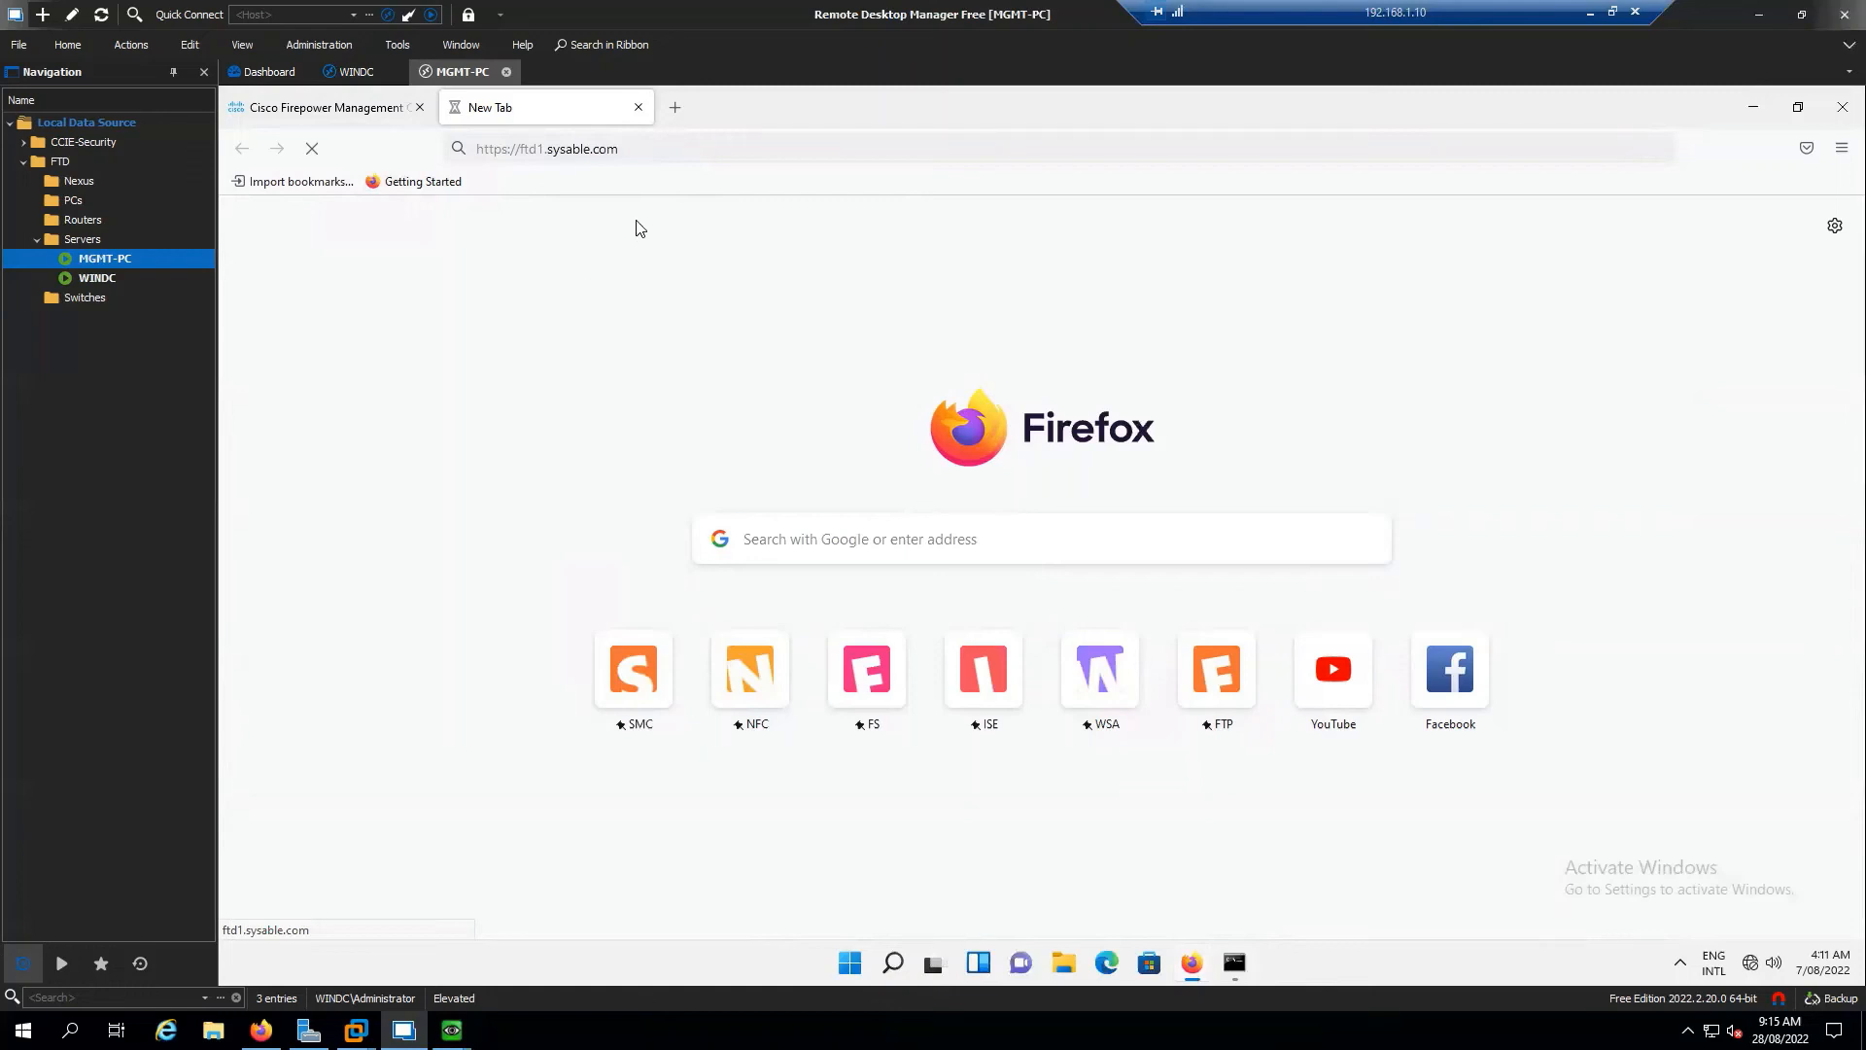
click(329, 109)
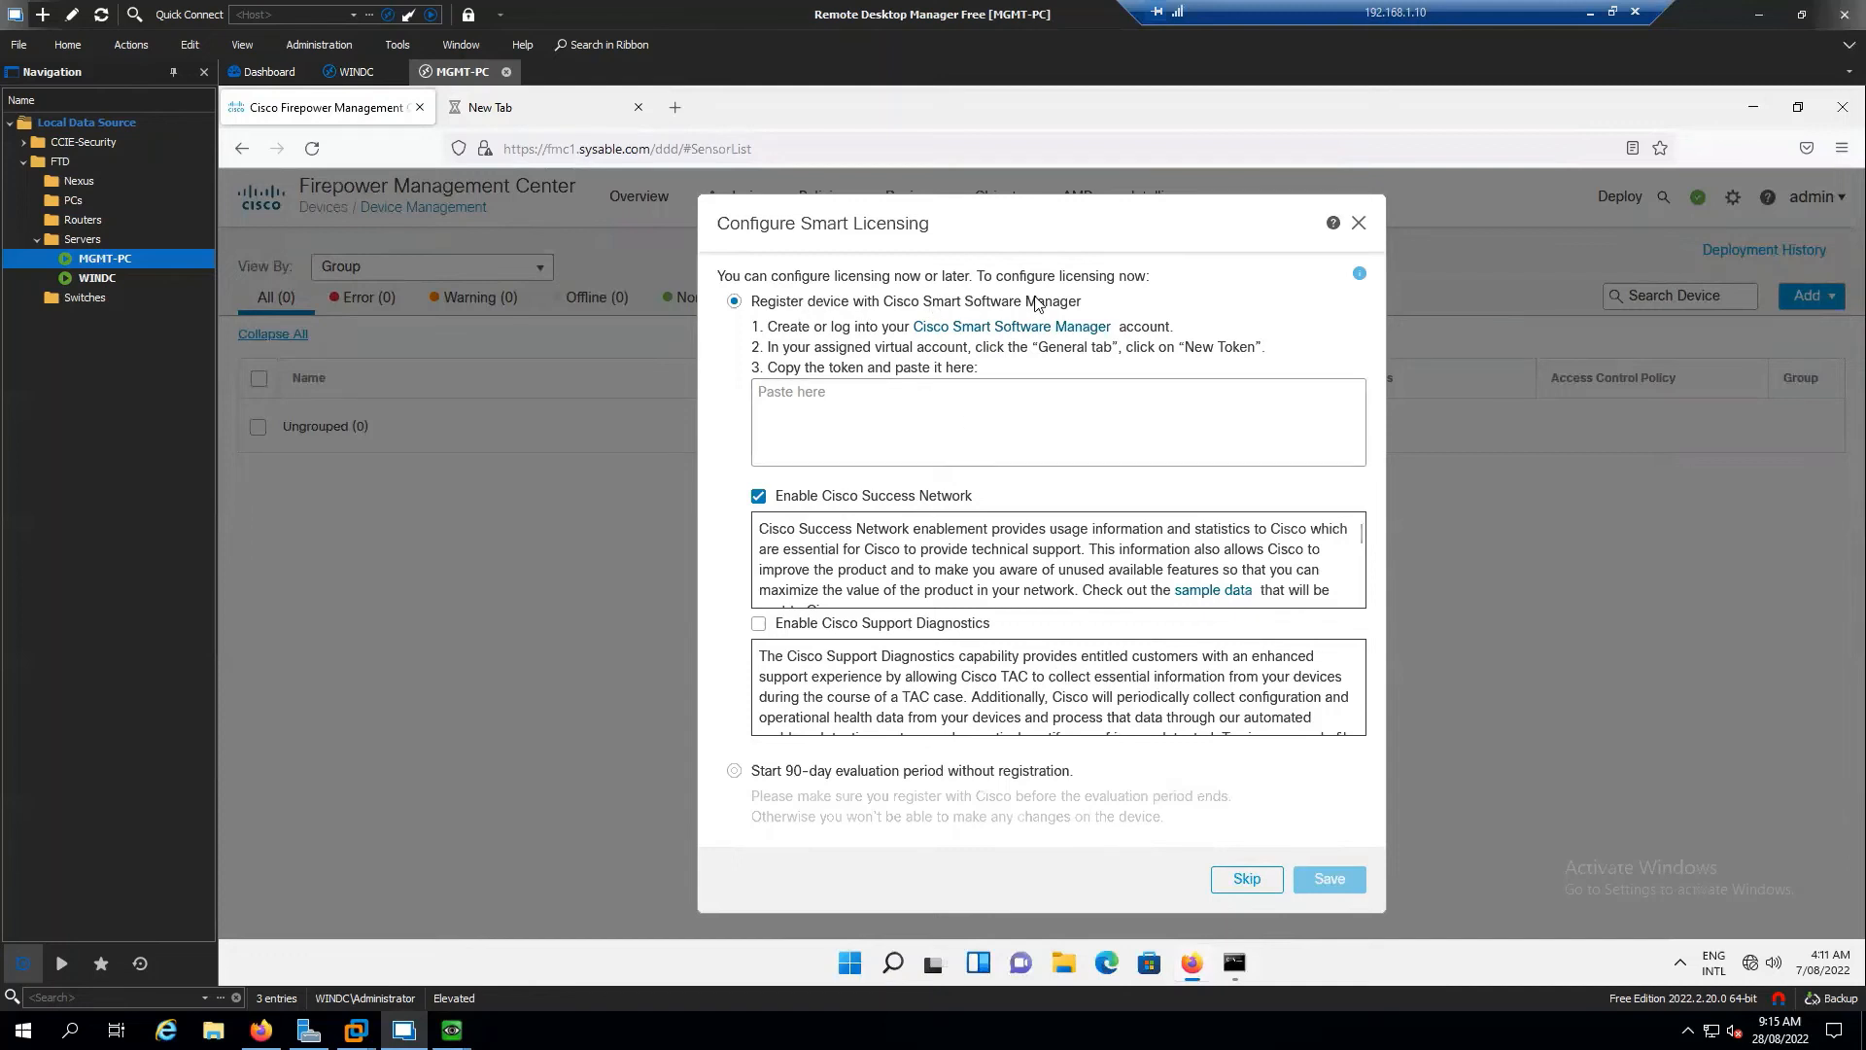
Choose the 90-day evaluation without registration and save, leaving Device Management listing zero devices
click(832, 397)
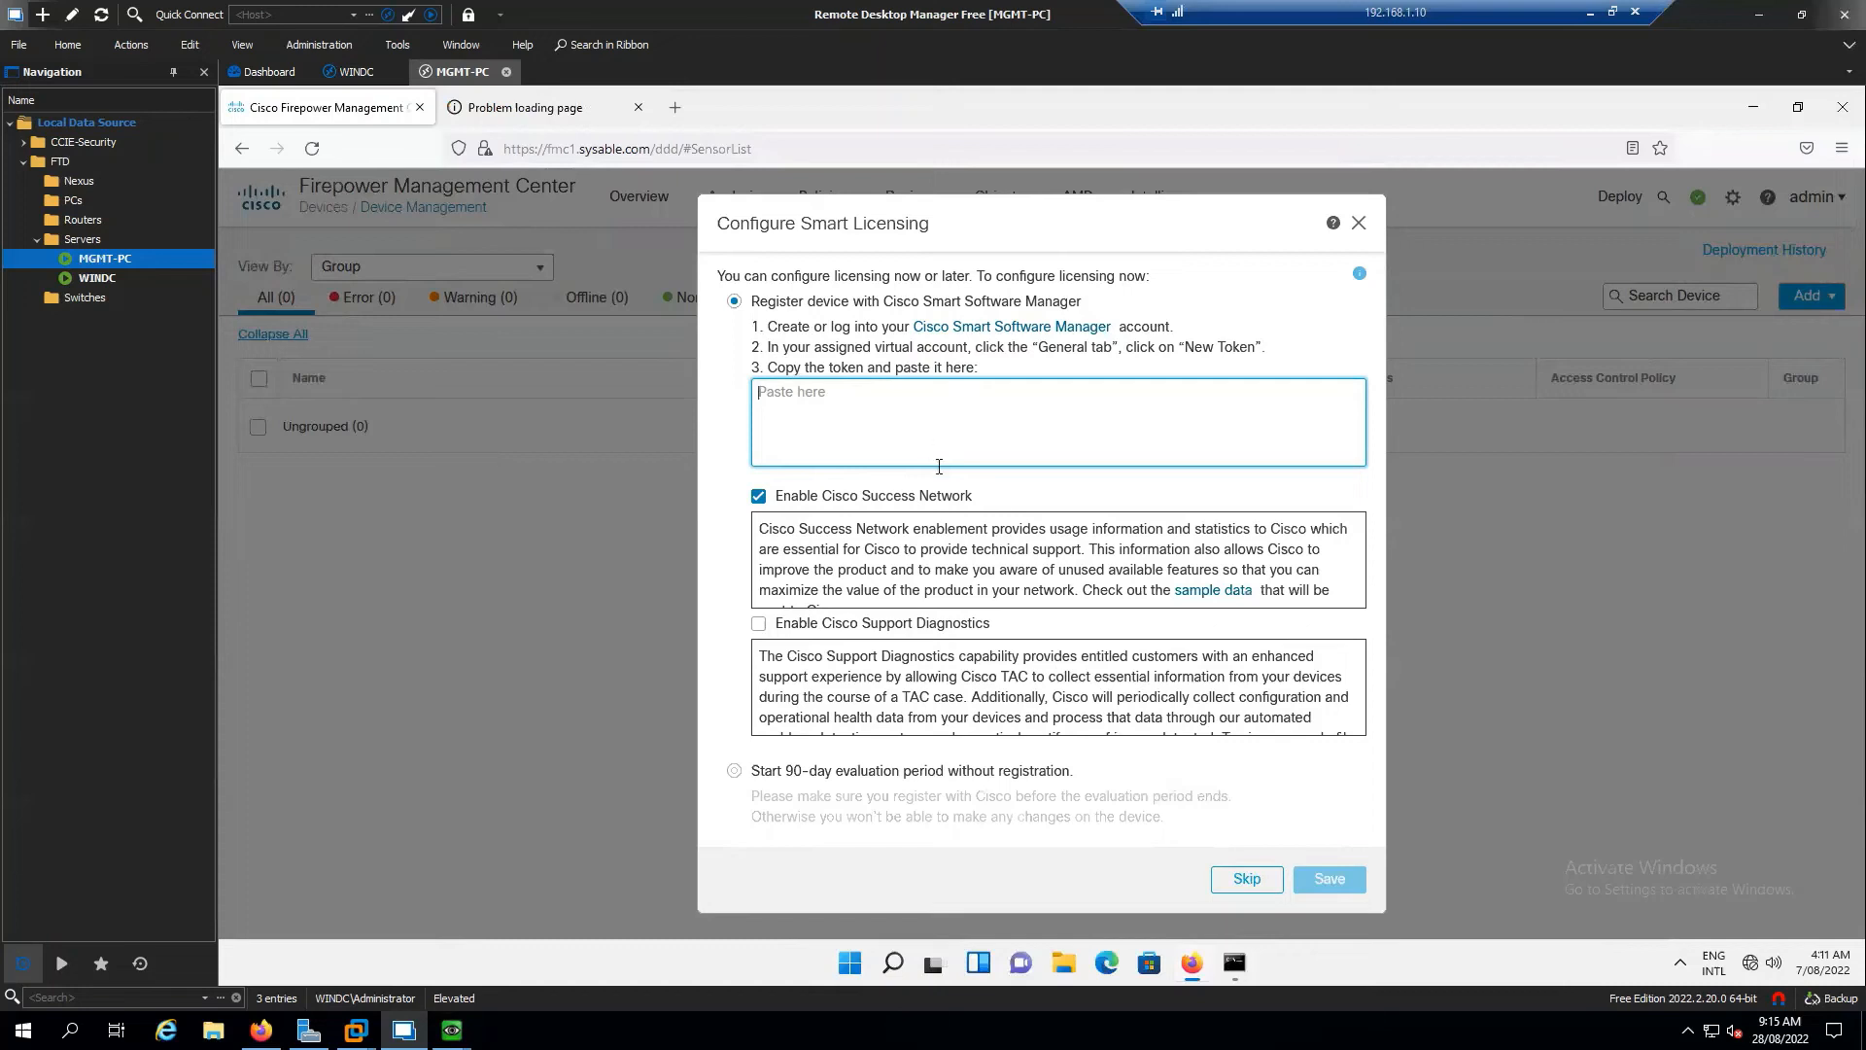
scroll(1006, 525, down, 3)
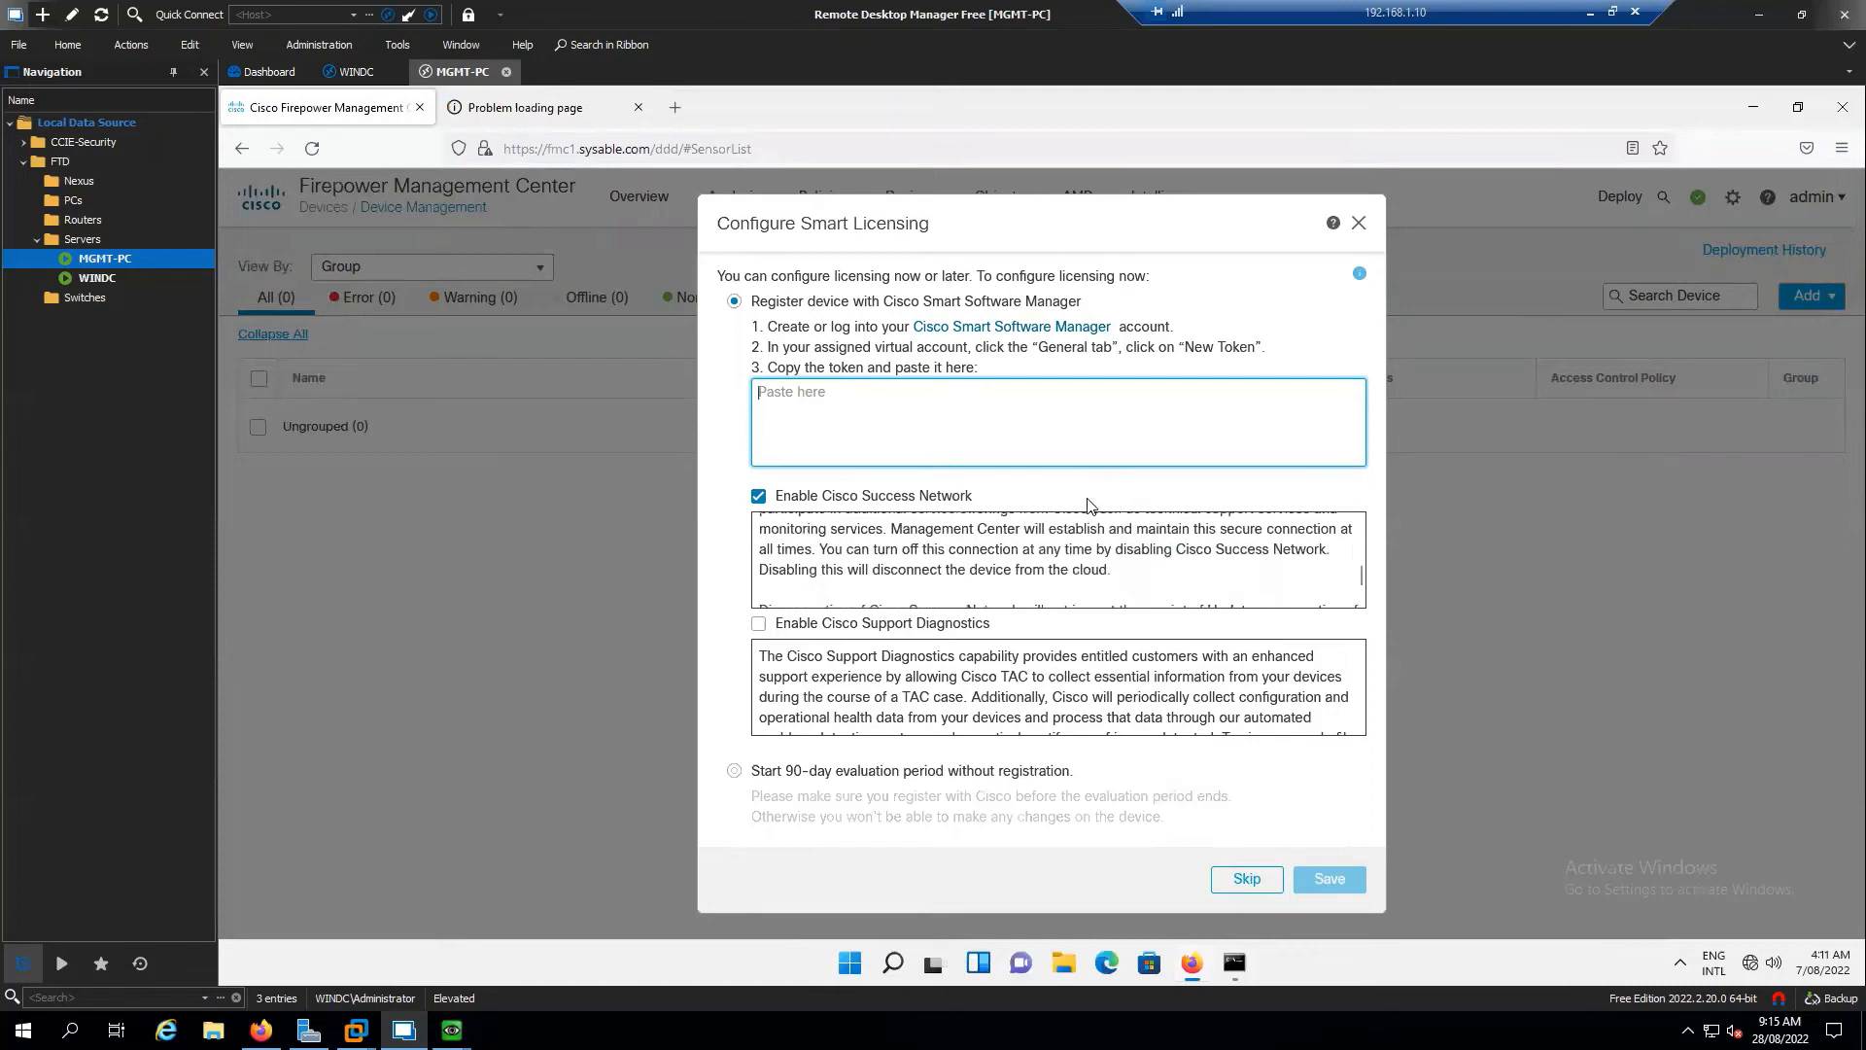
click(744, 770)
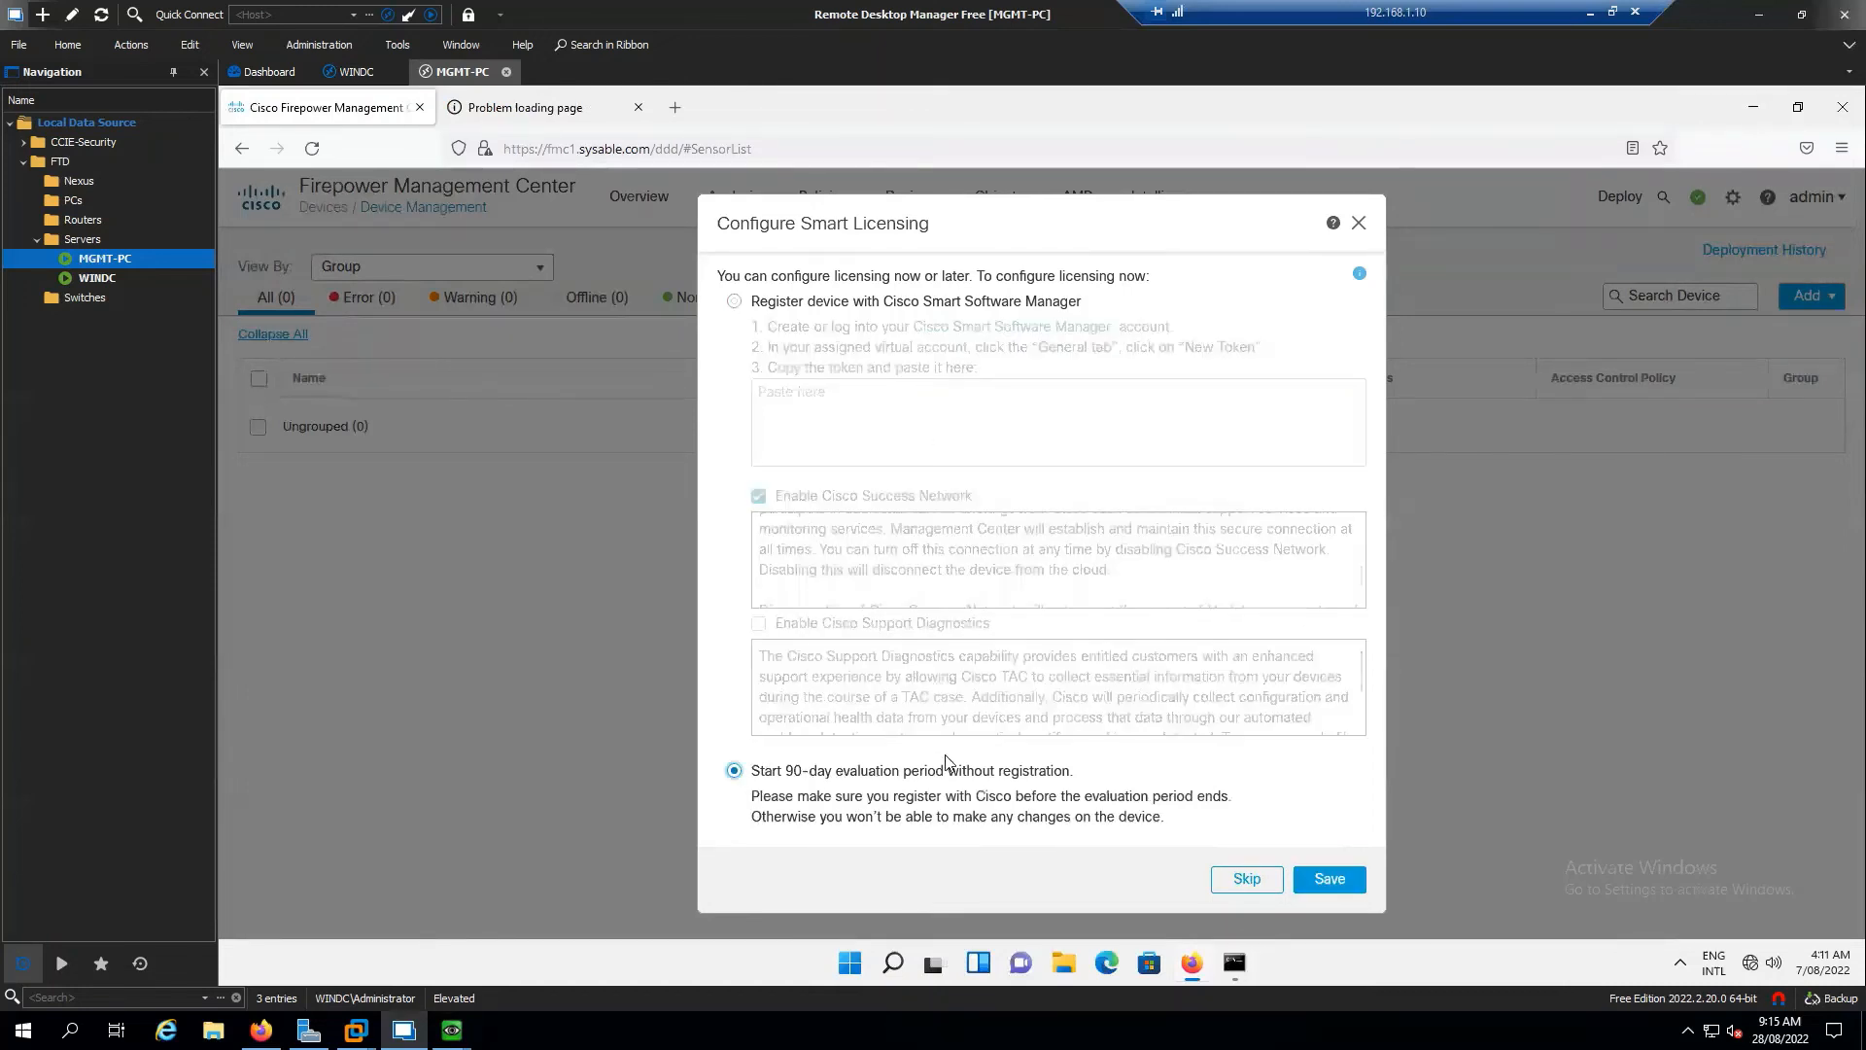
click(1332, 879)
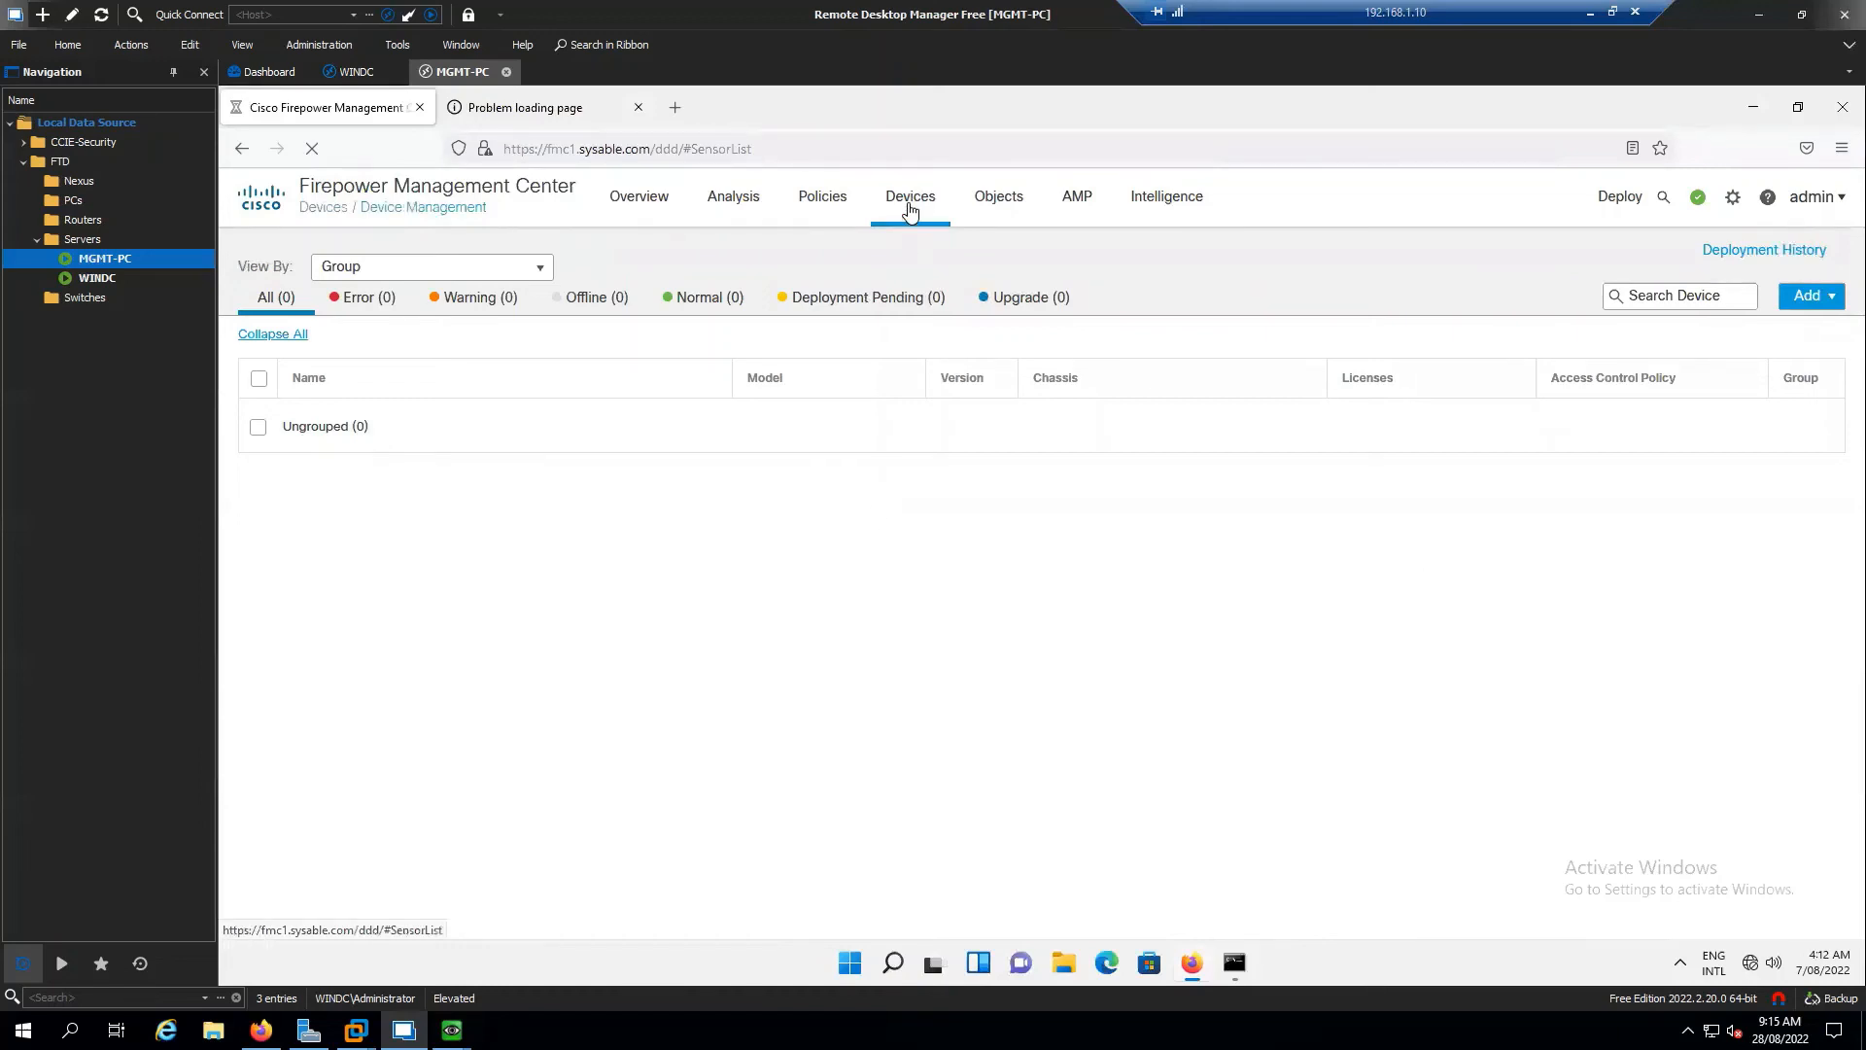
mouse_move(910, 211)
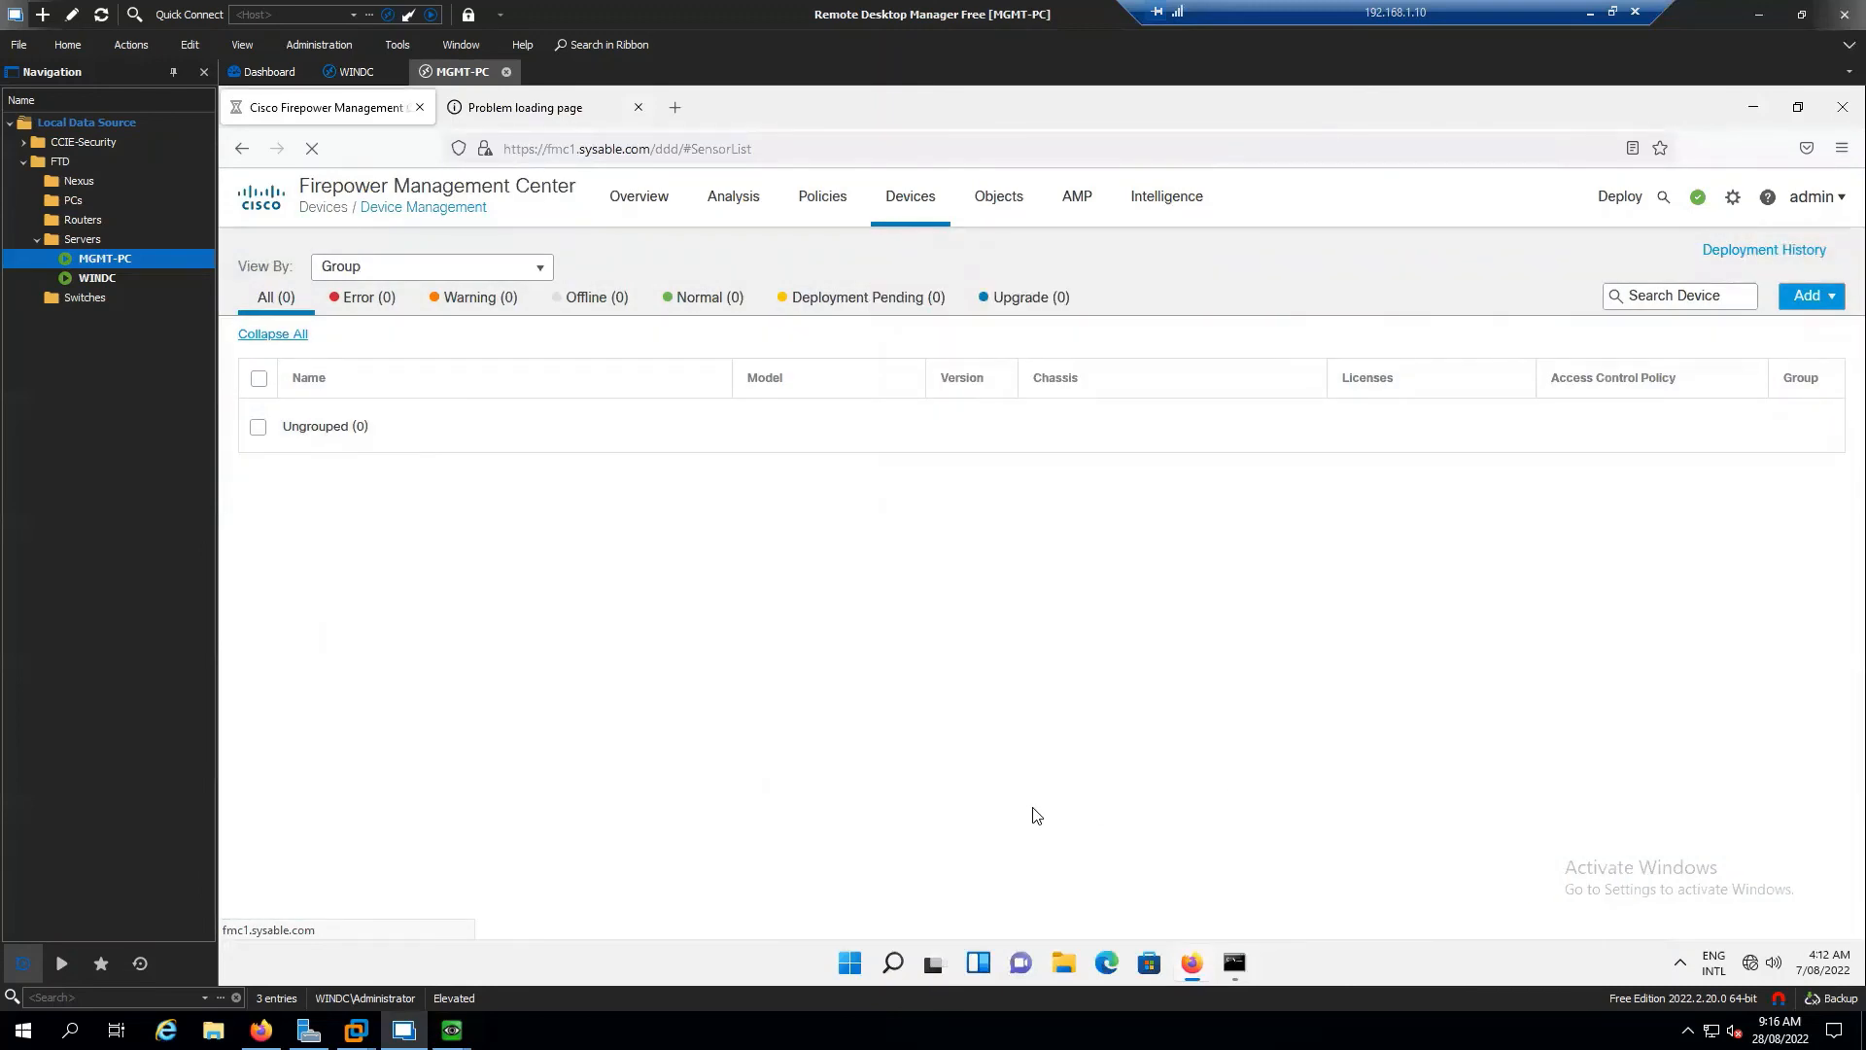
mouse_move(642, 204)
click(613, 107)
click(663, 158)
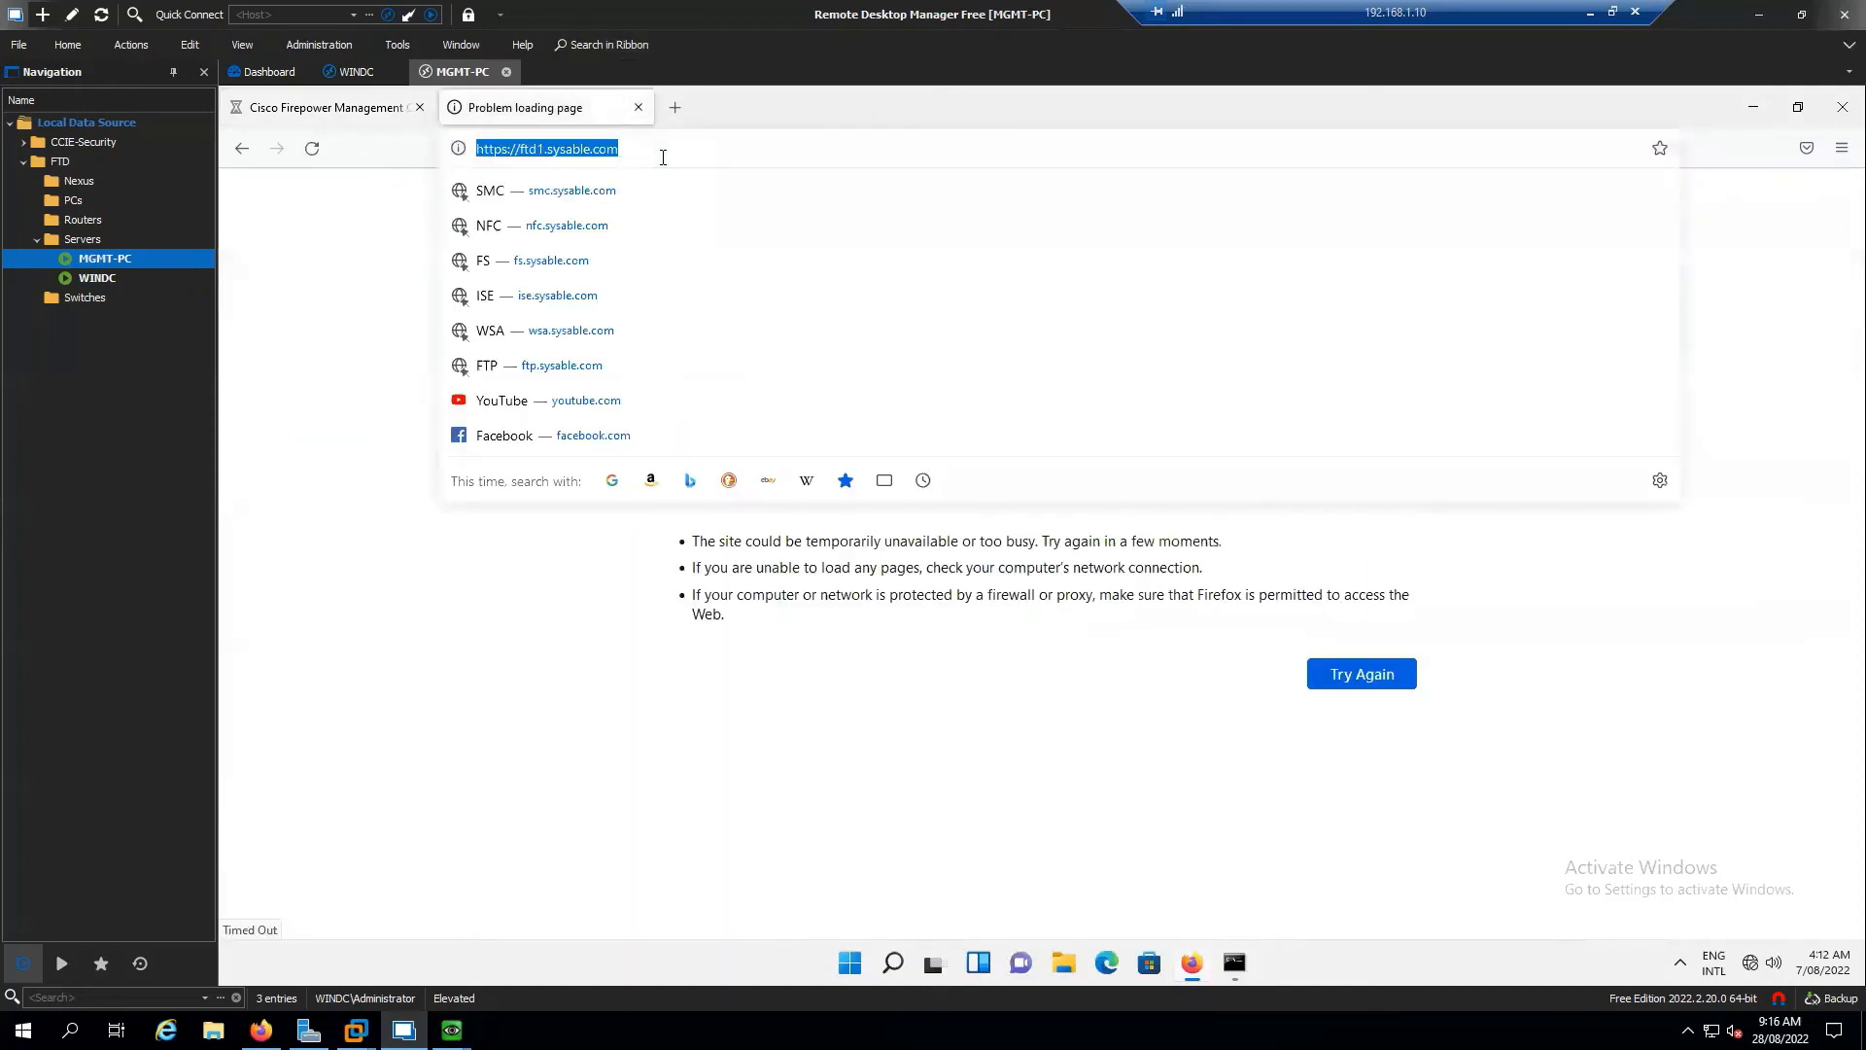
text(https://f)
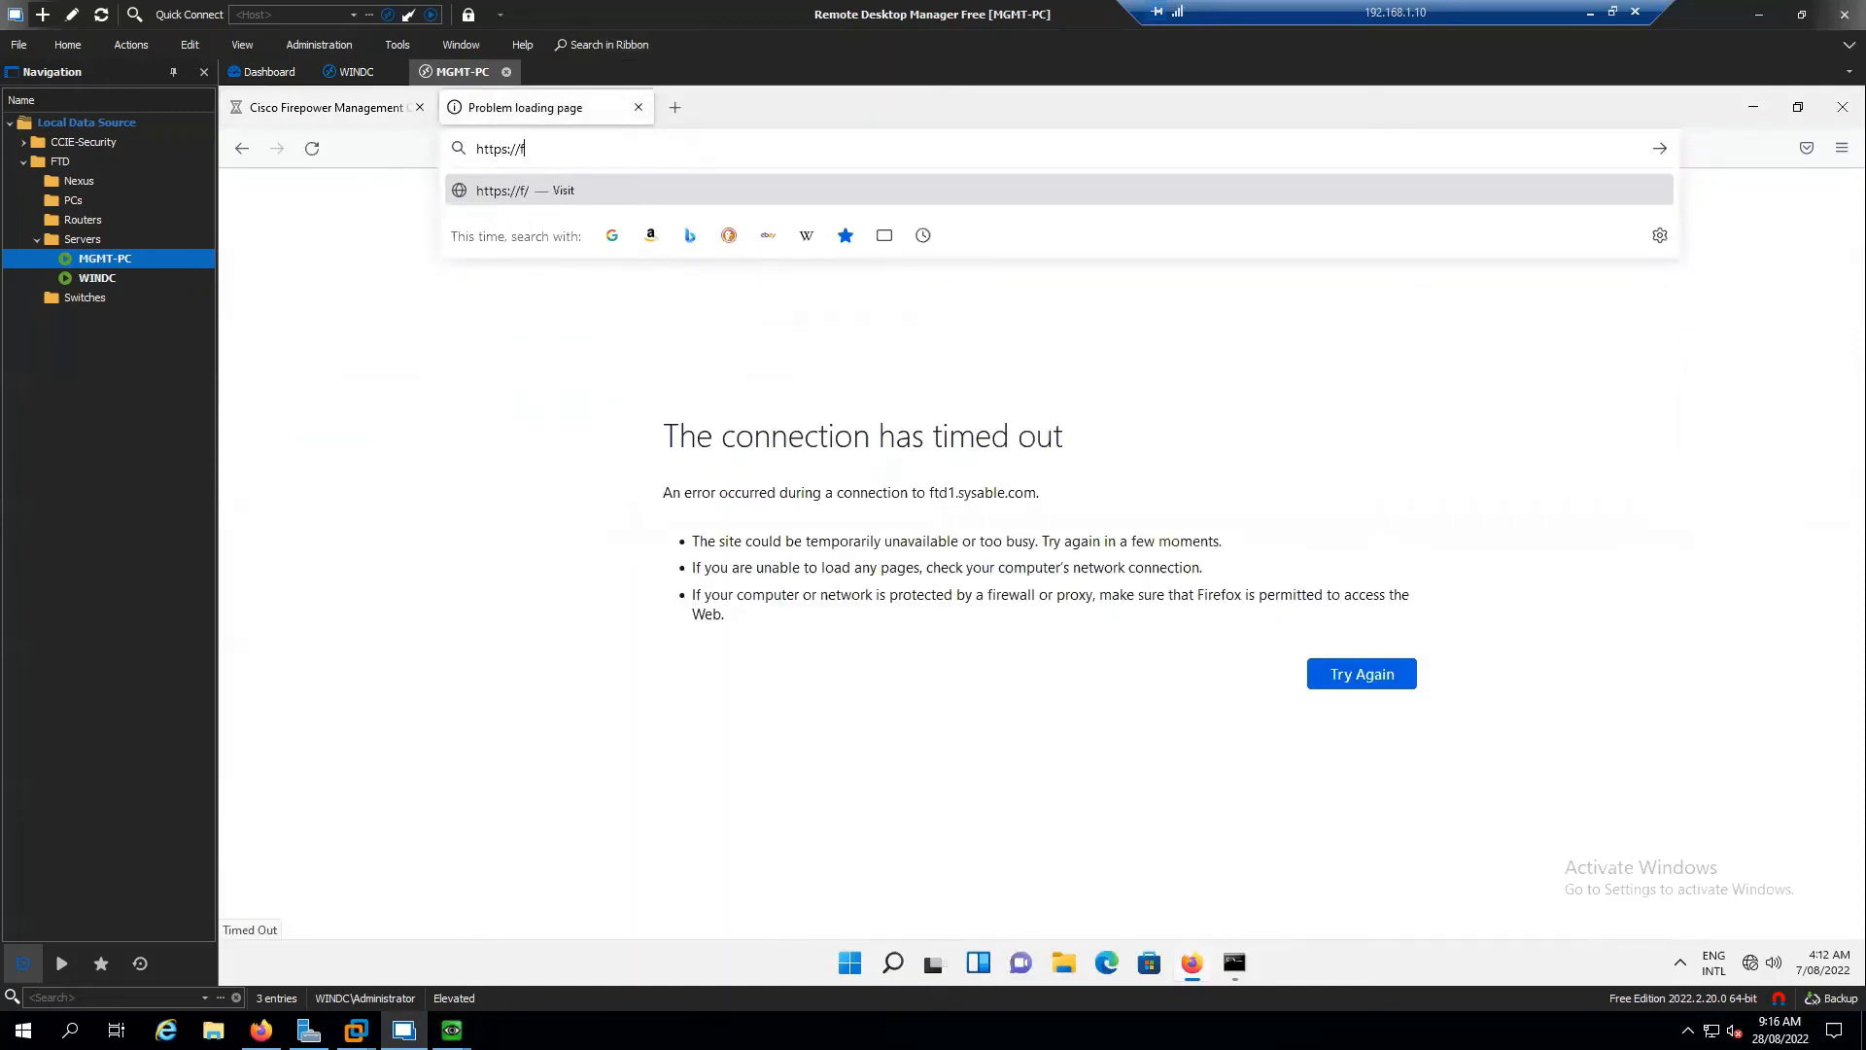
text(mc2.sysable.com)
key(Return)
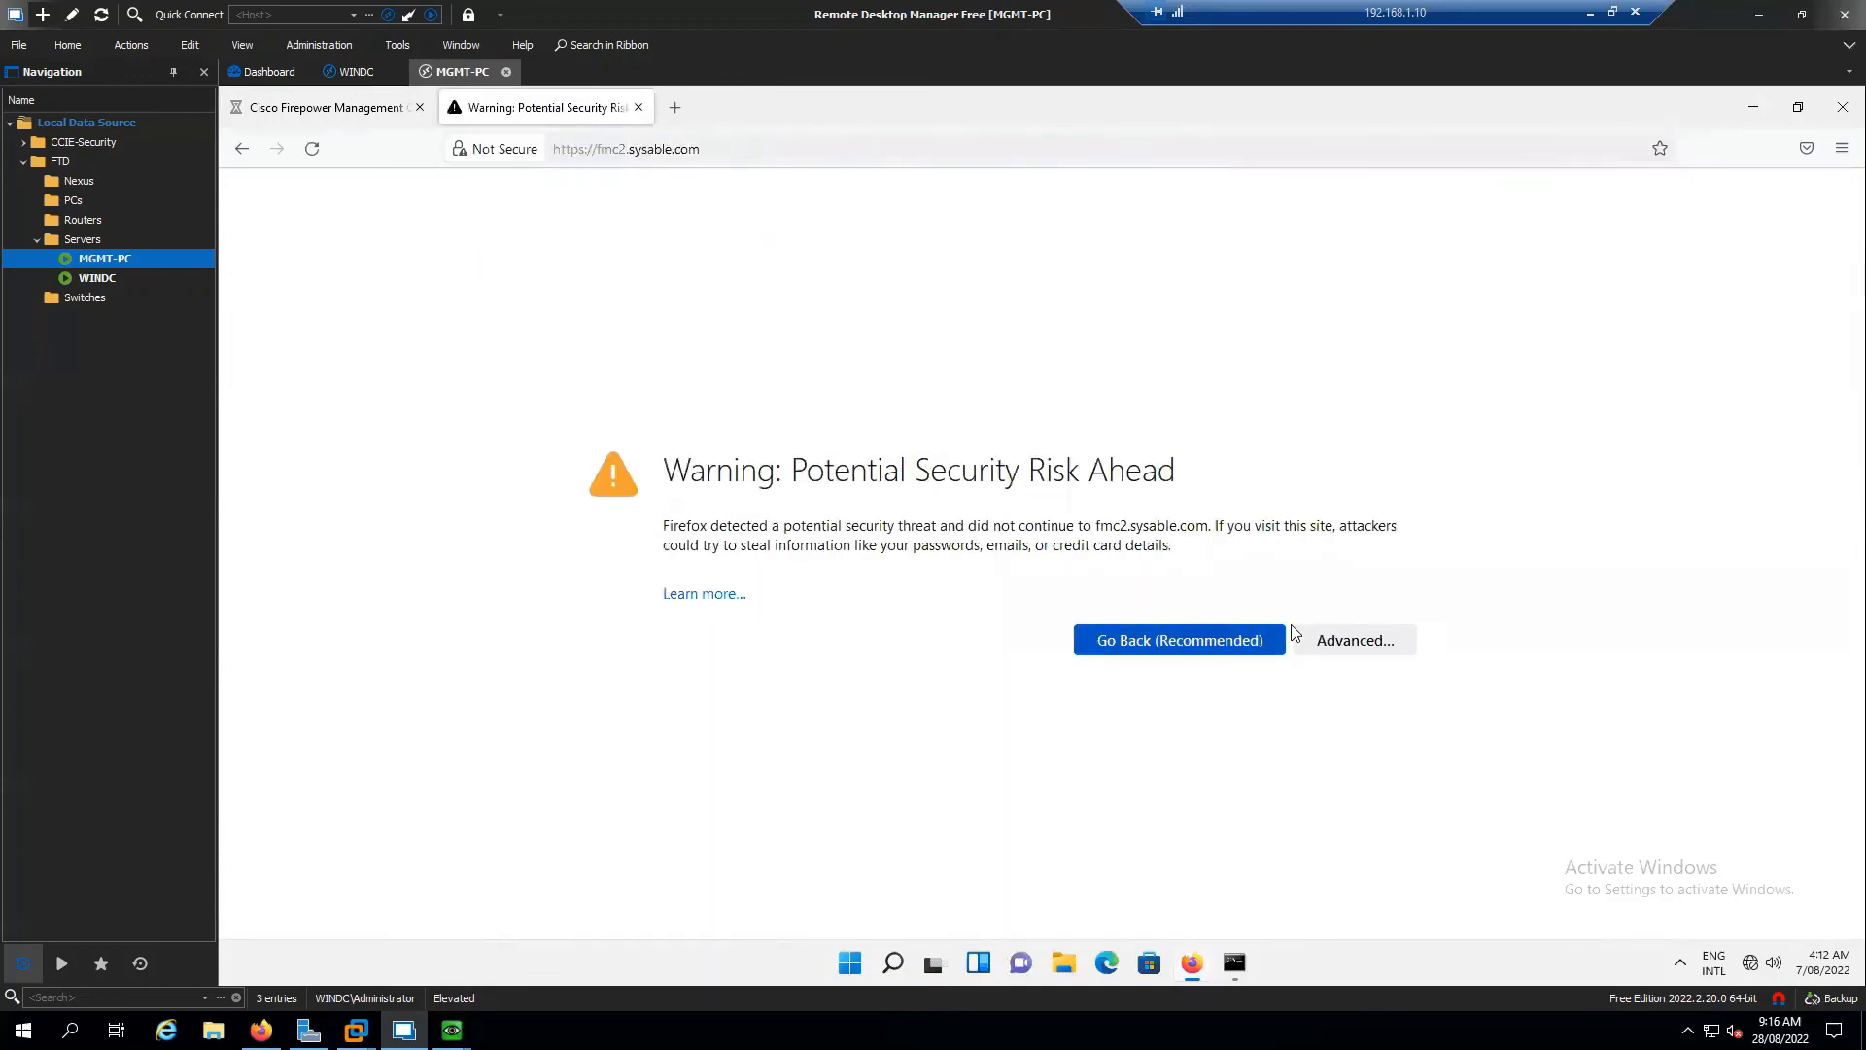
click(1400, 647)
click(1313, 867)
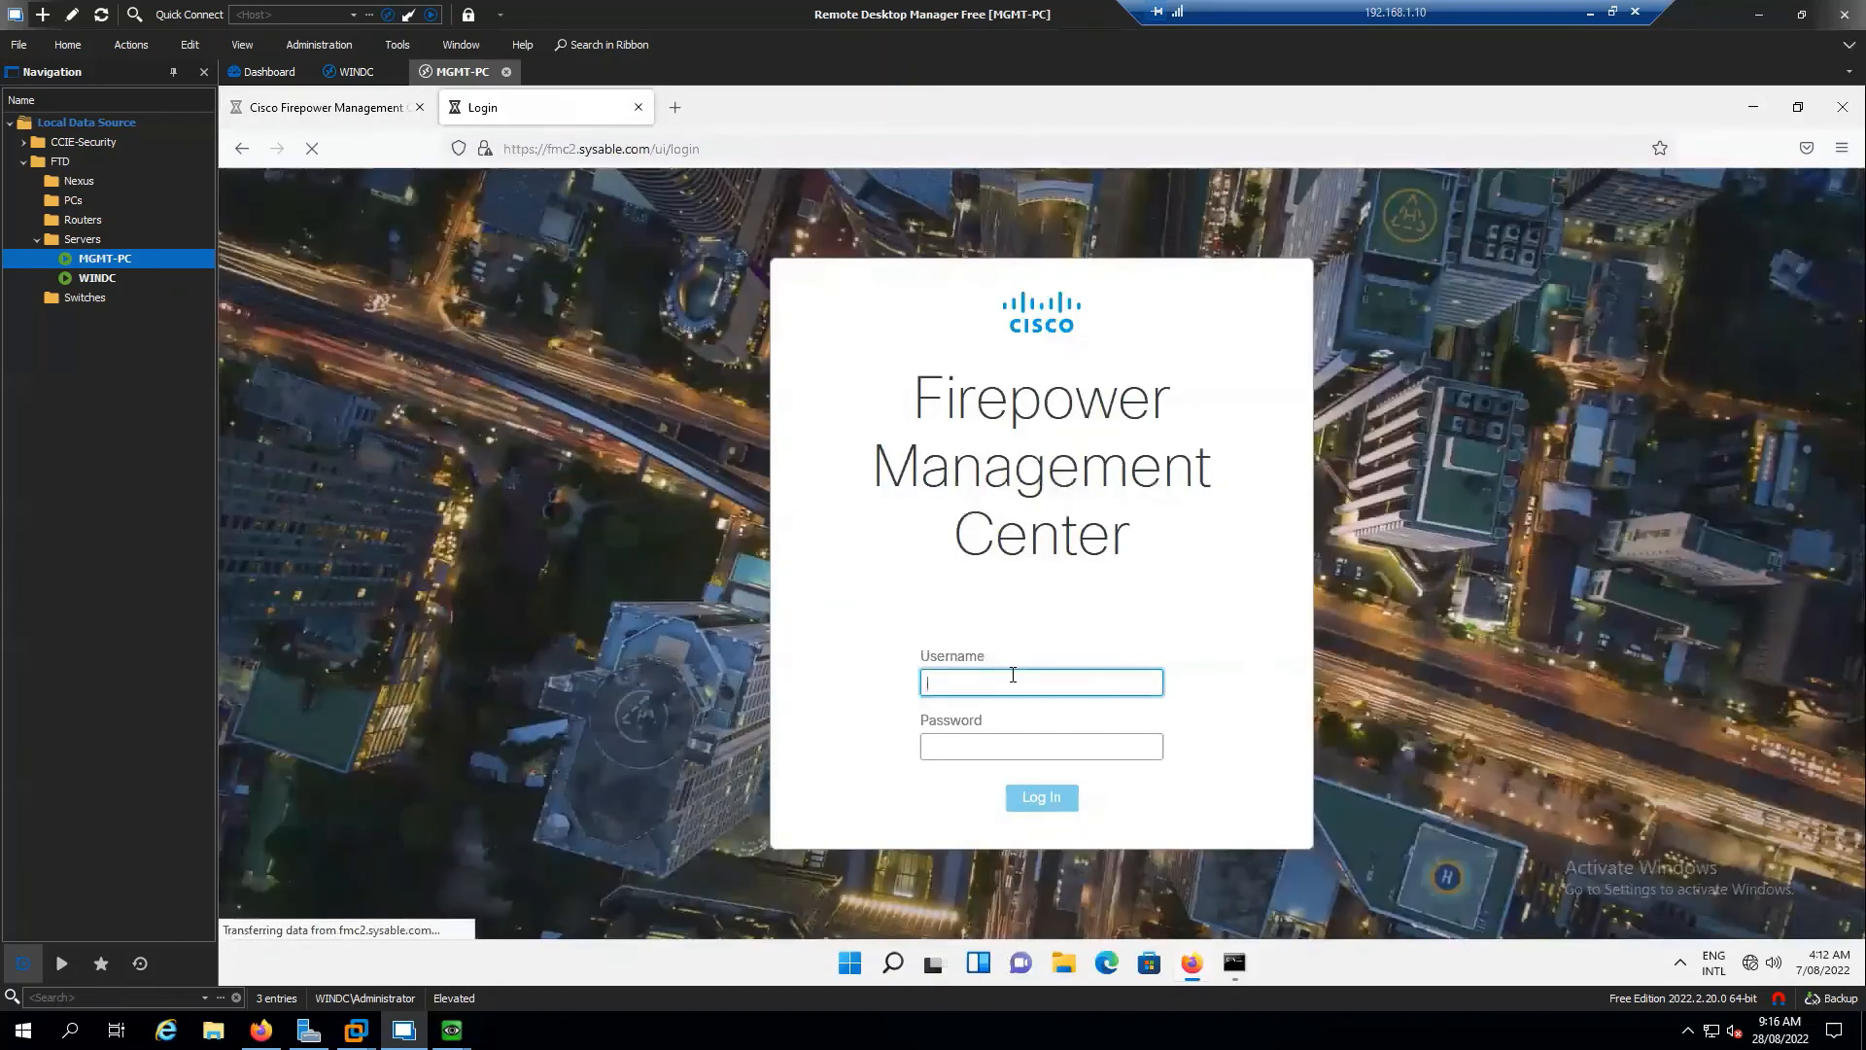
Log in as admin with the account password and save the 90-day evaluation licensing option
text(admin)
key(Tab)
text(Admin123)
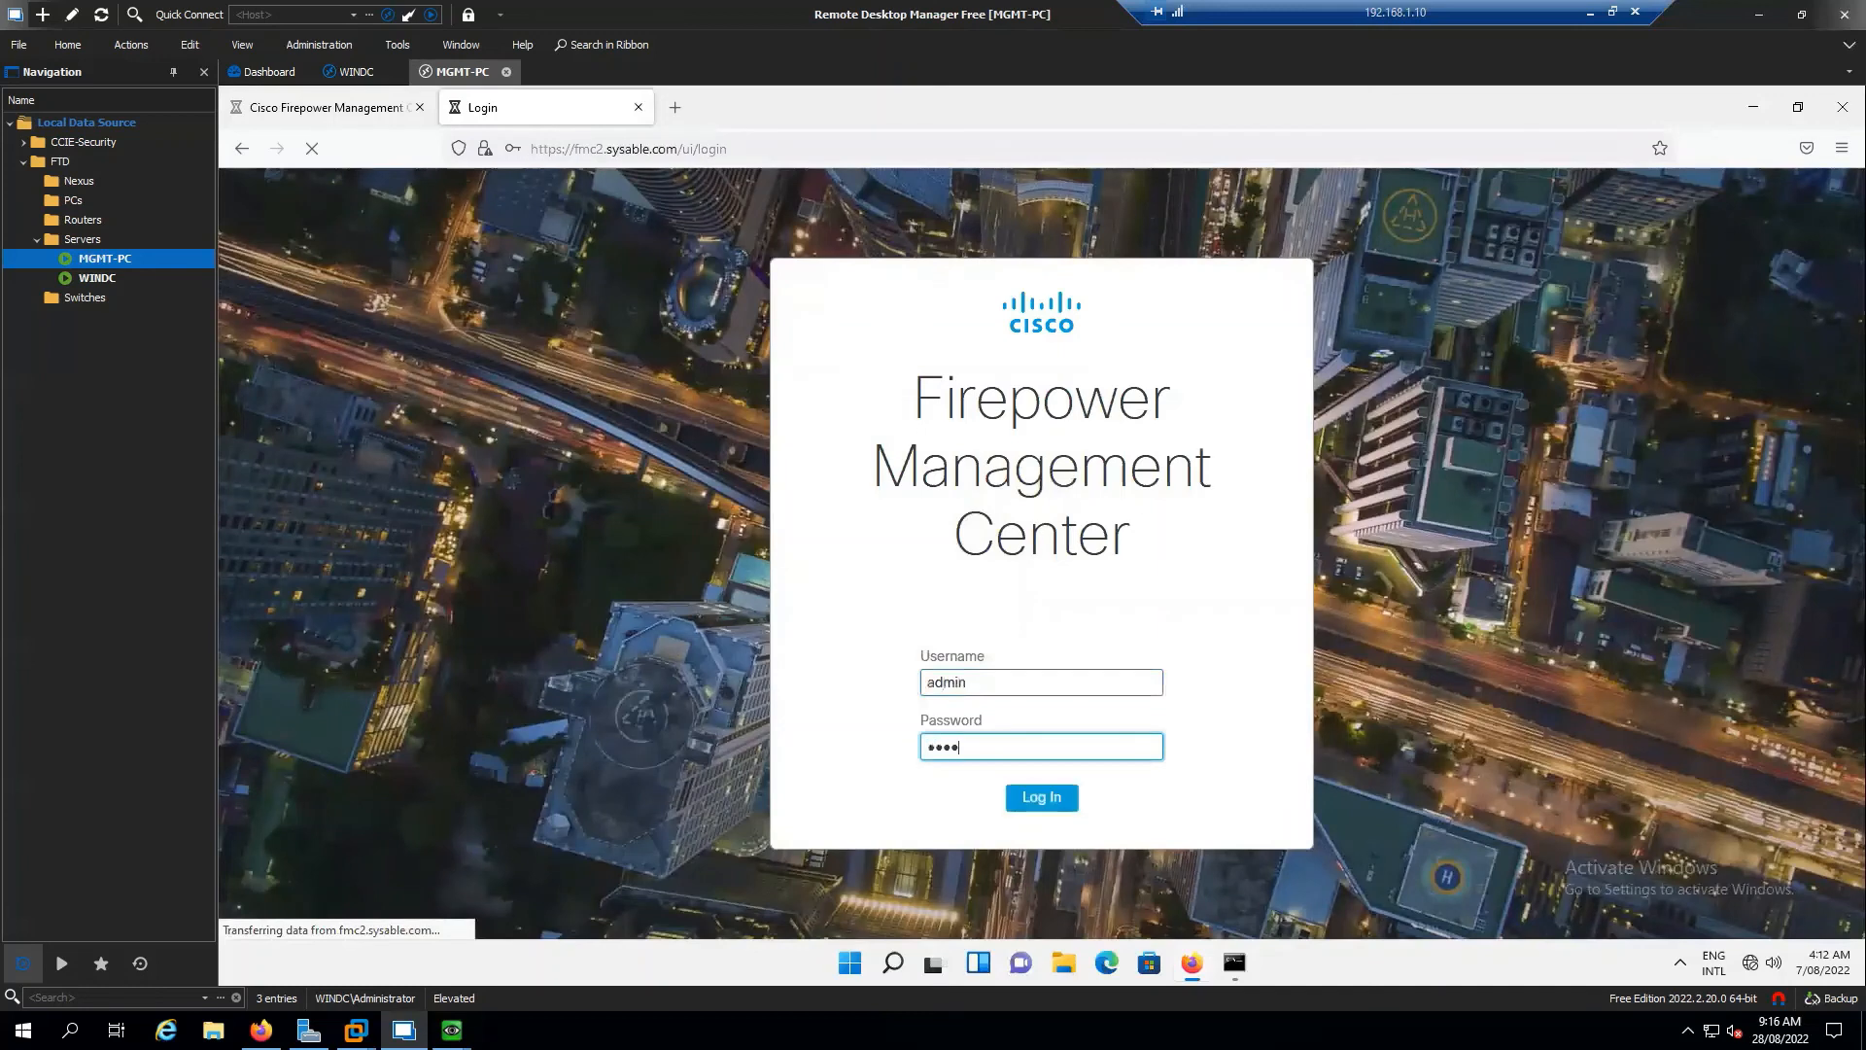
key(Return)
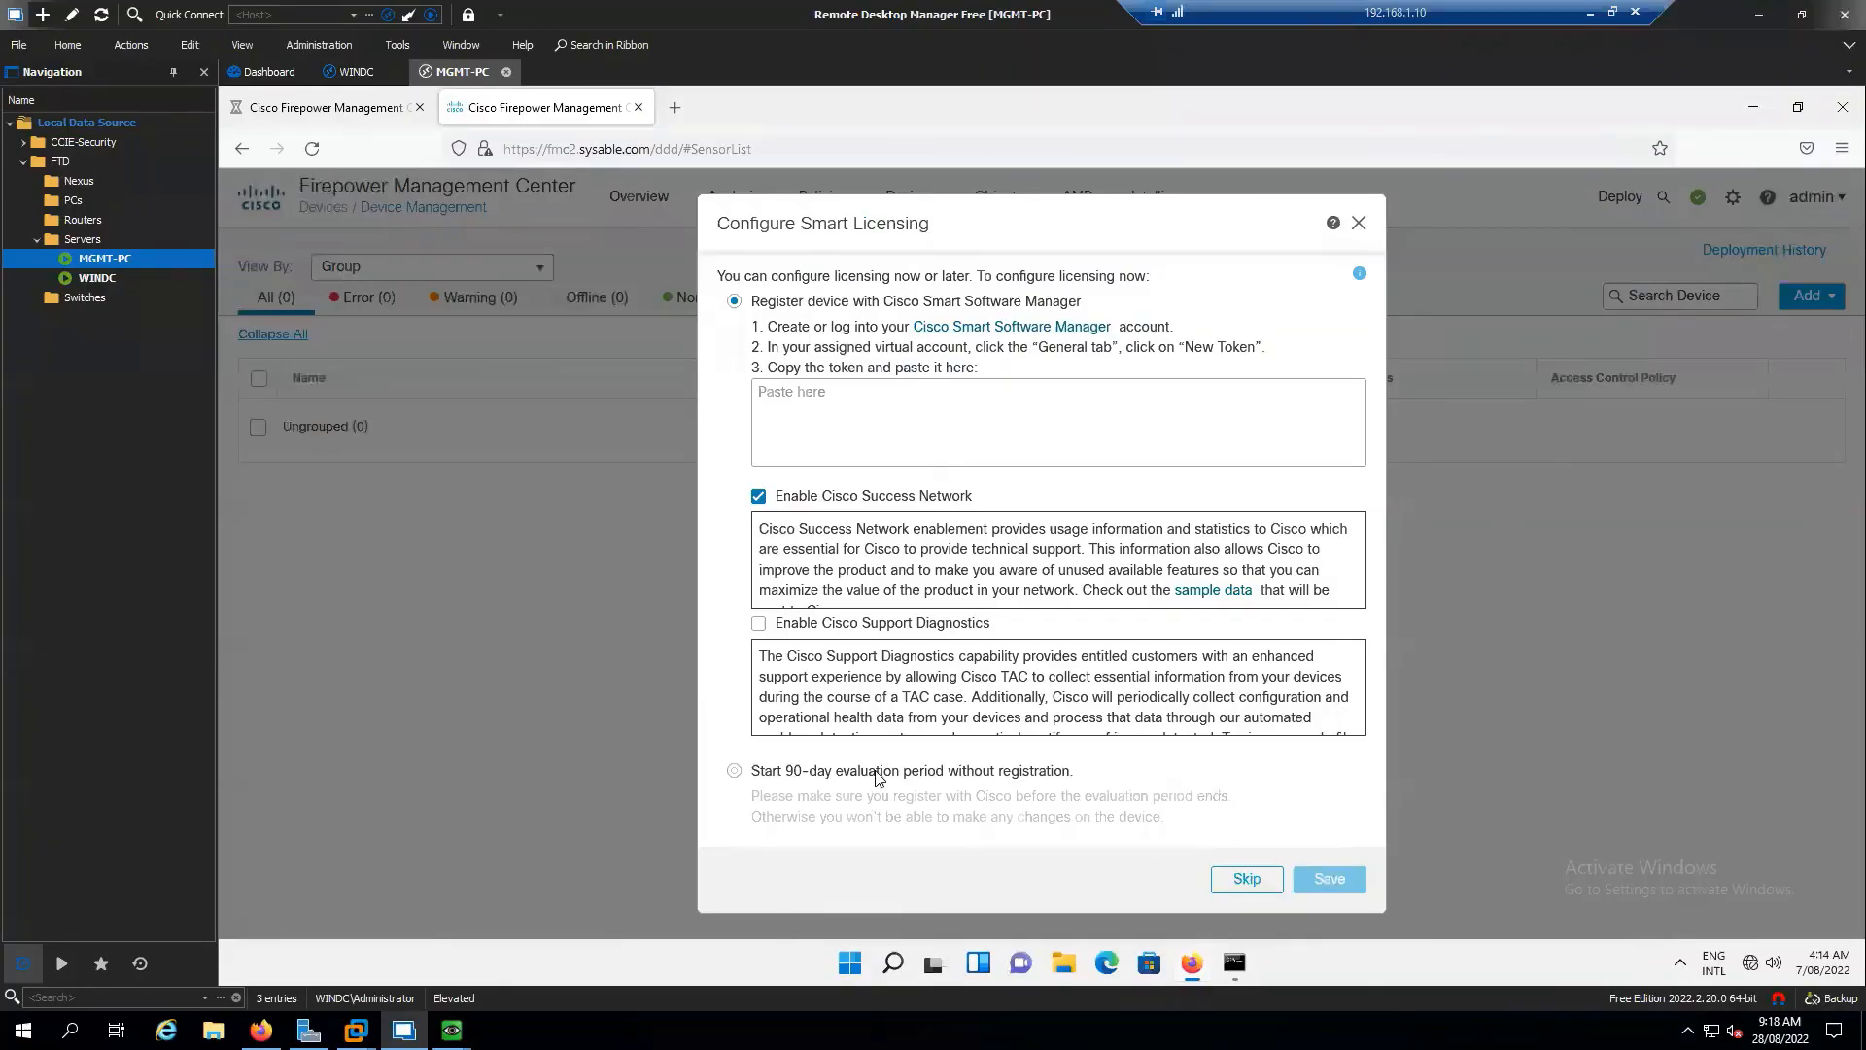
click(734, 771)
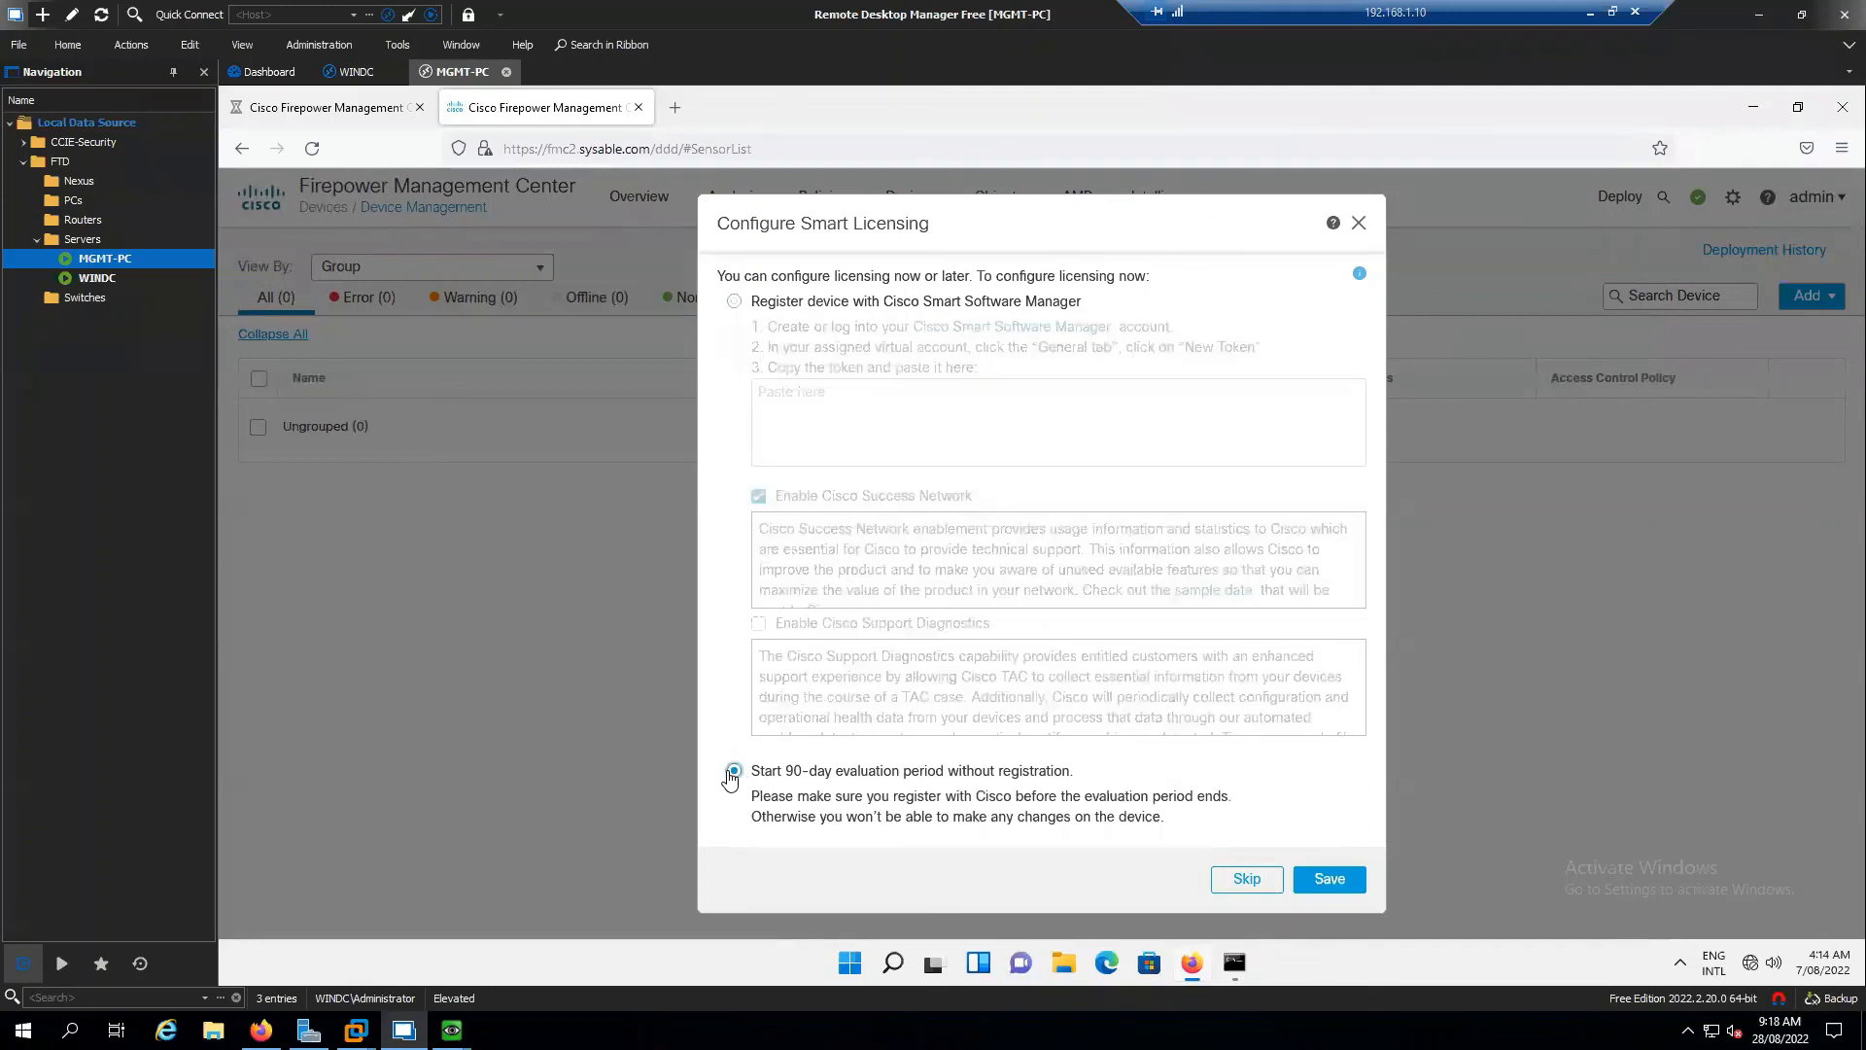
click(1332, 880)
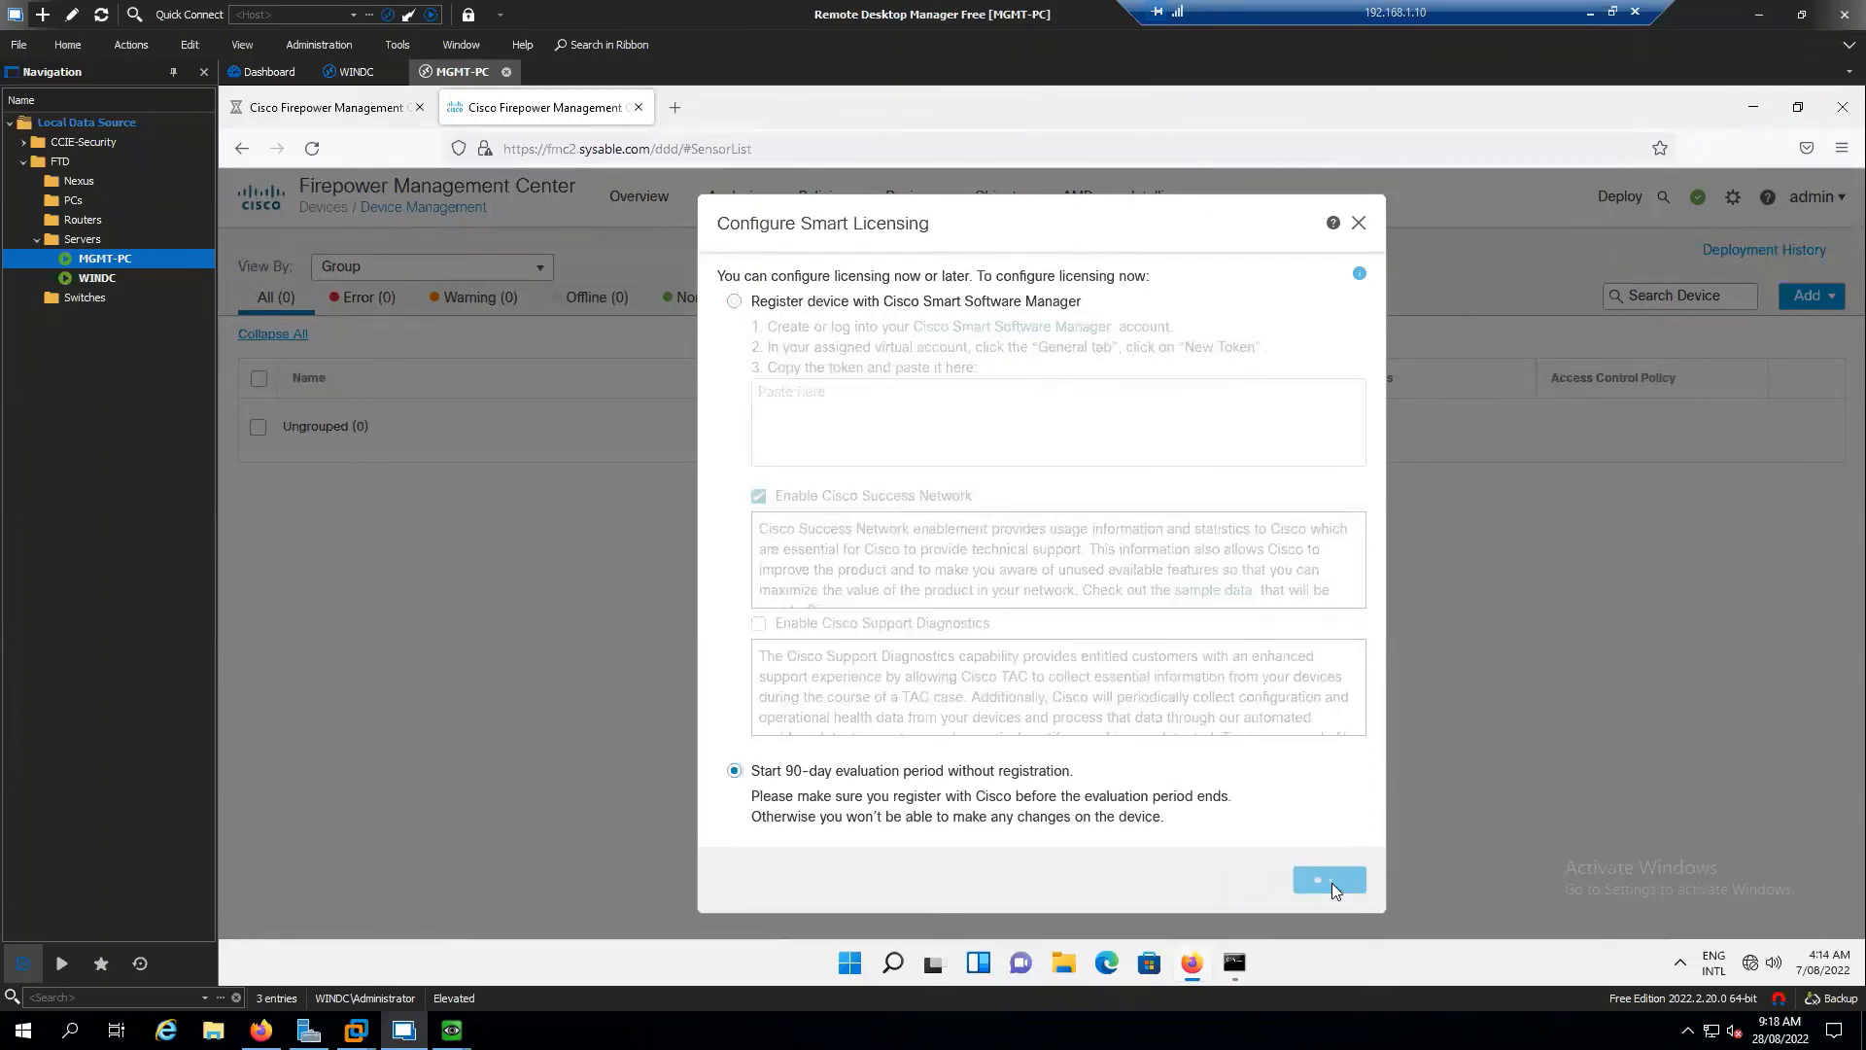